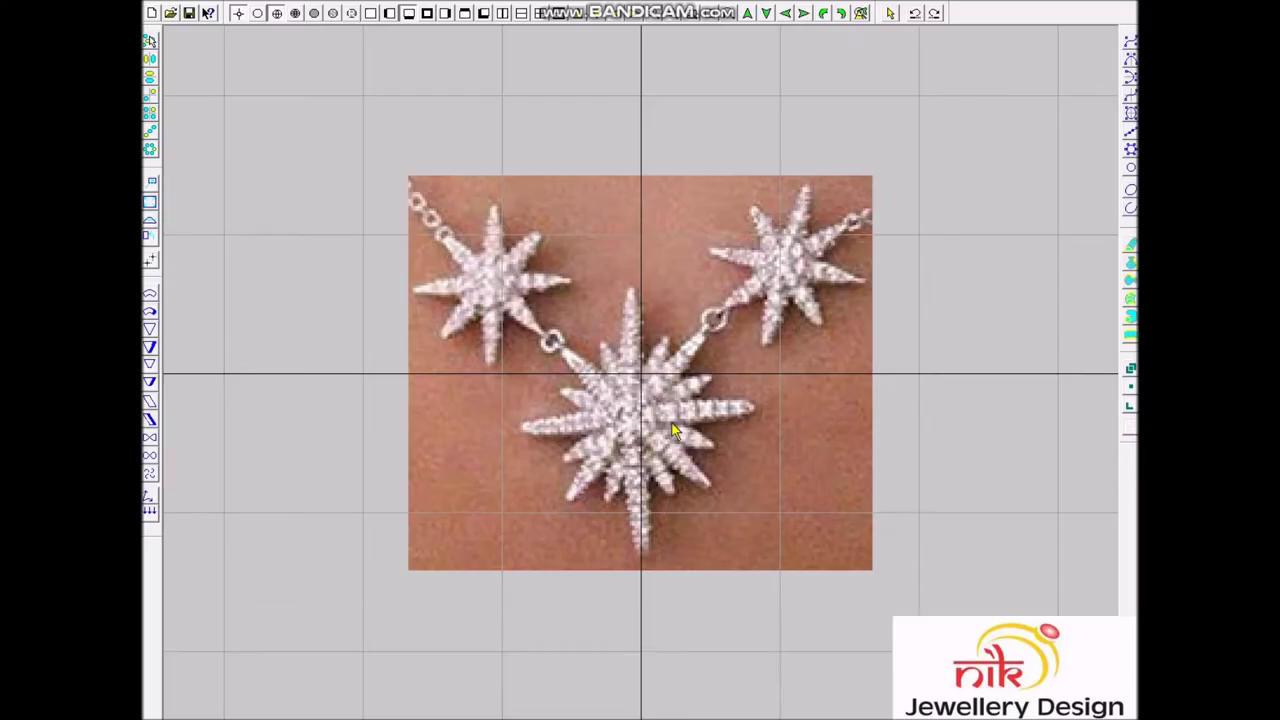
Step: Cancel the pending extend operation without creating anything
scroll(673, 430, up, 2)
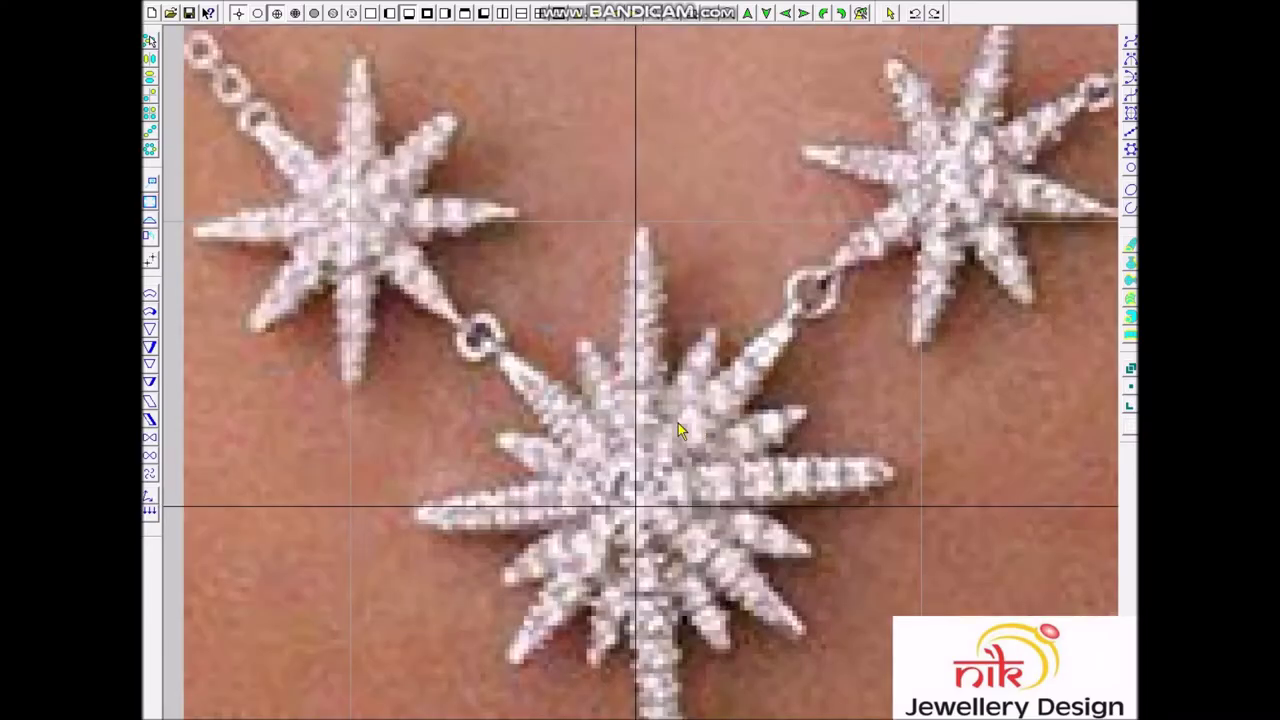
scroll(673, 473, down, 1)
scroll(655, 475, up, 2)
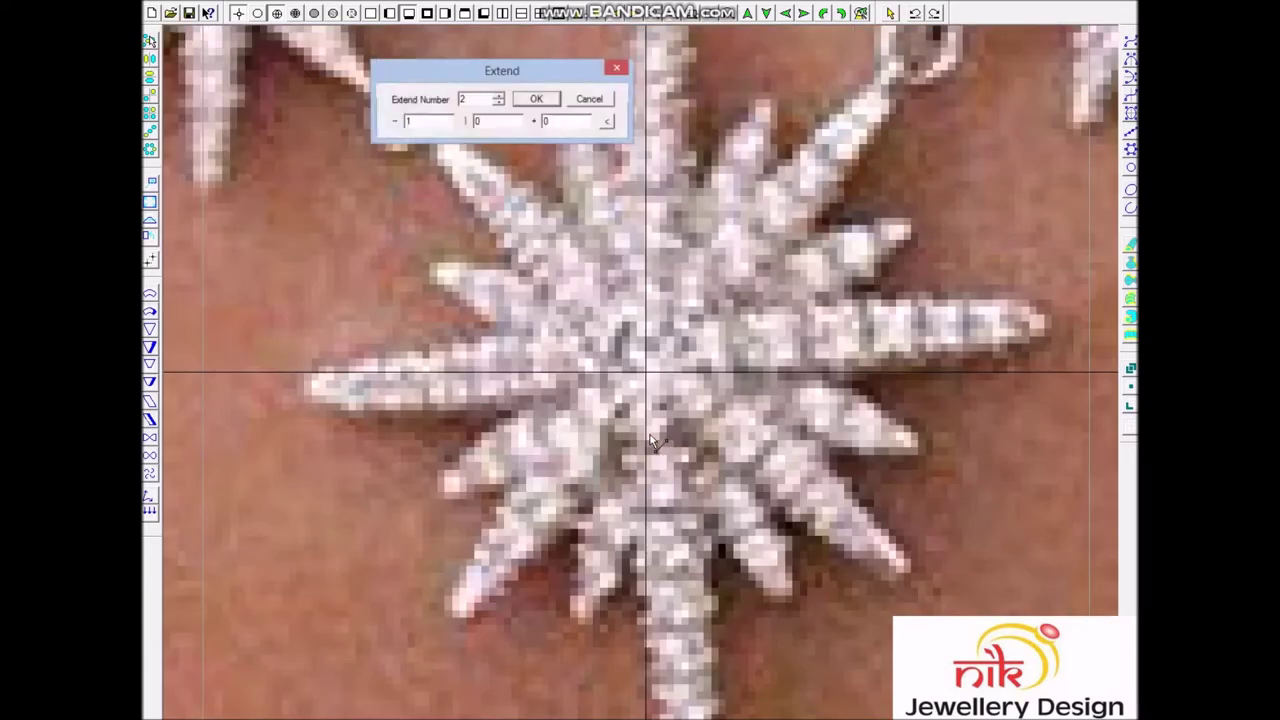
drag(645, 421, 647, 208)
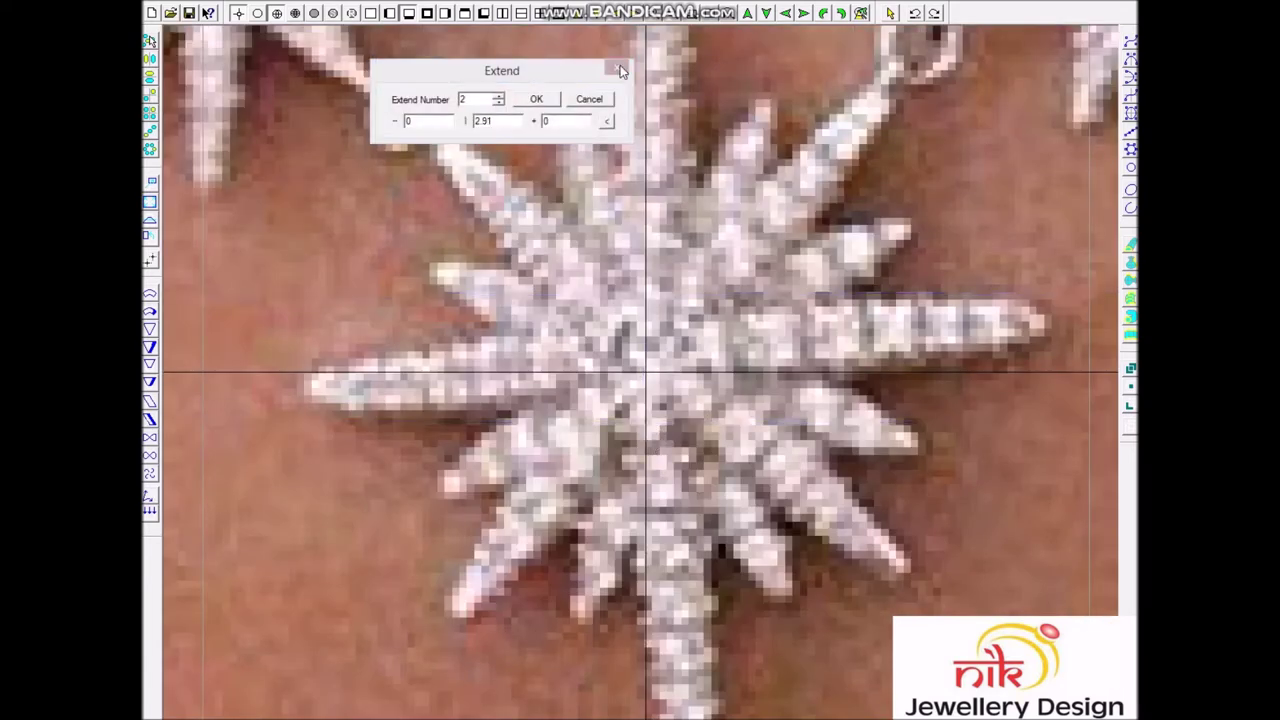
scroll(645, 370, down, 1)
drag(678, 353, 610, 370)
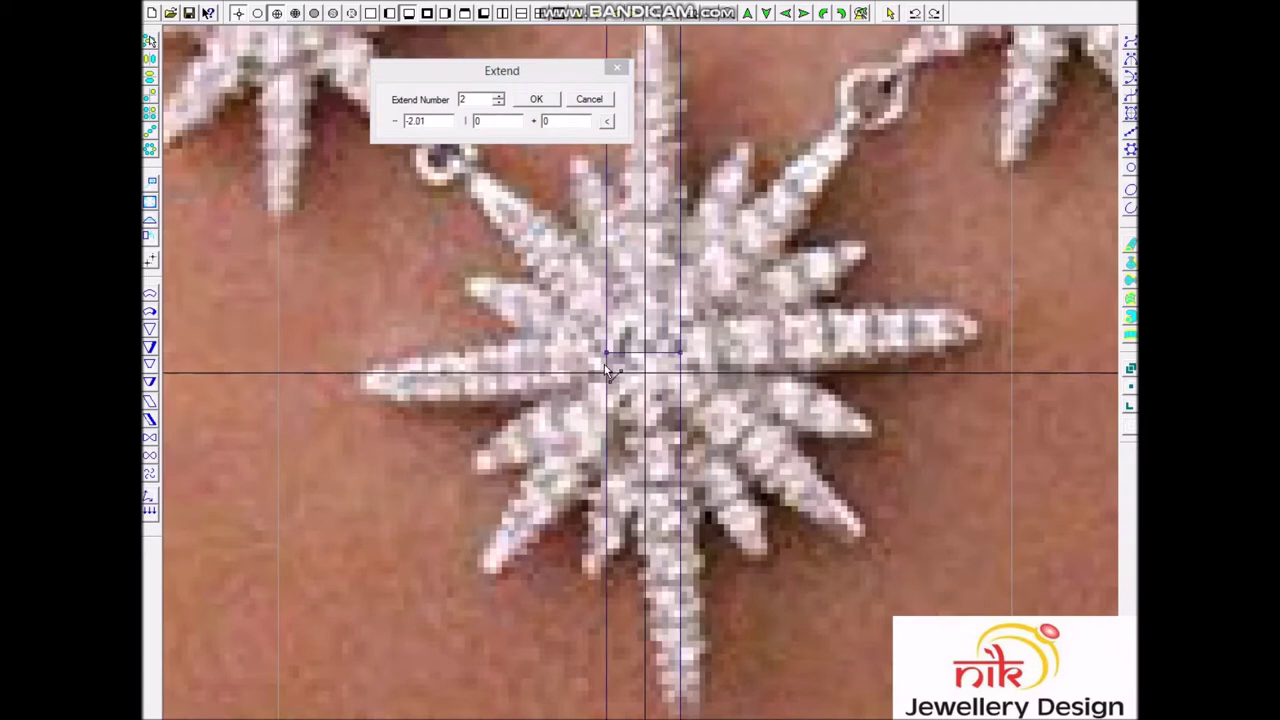
click(606, 99)
Step: Insert the Round Collet 2.4mm from the Database at the star's centre
key(ctrl+d)
click(408, 393)
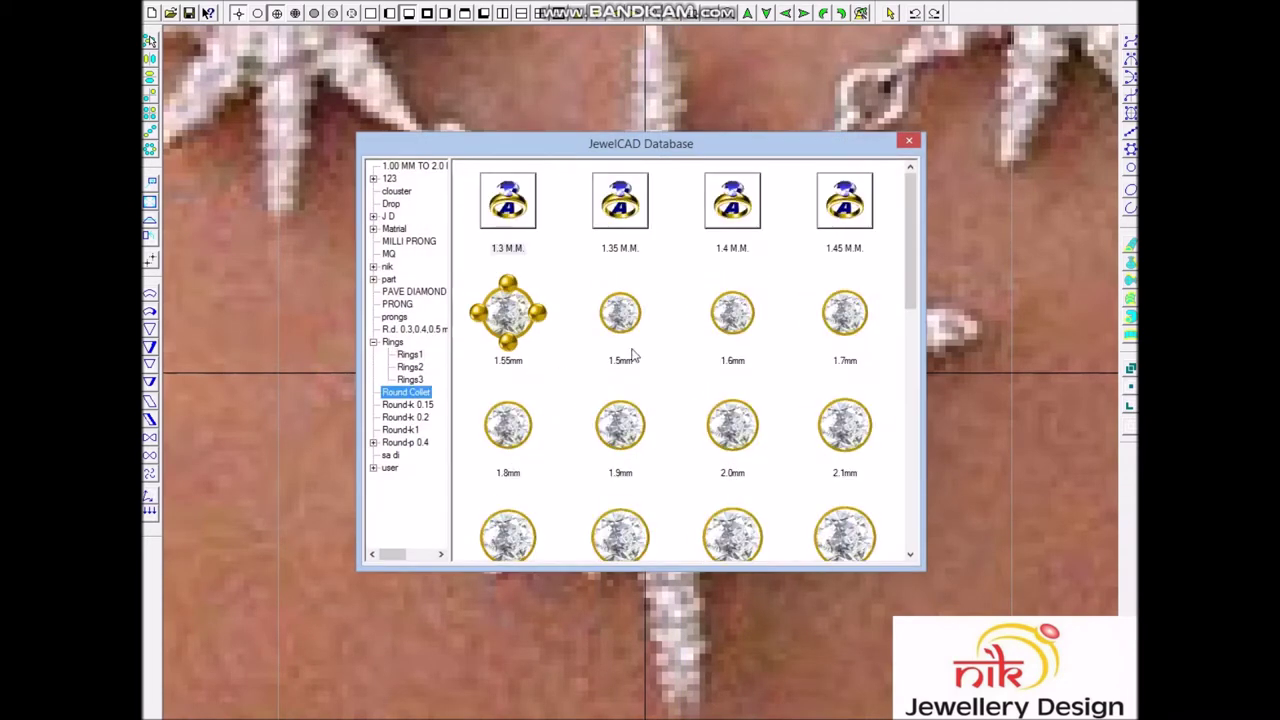
scroll(913, 328, down, 2)
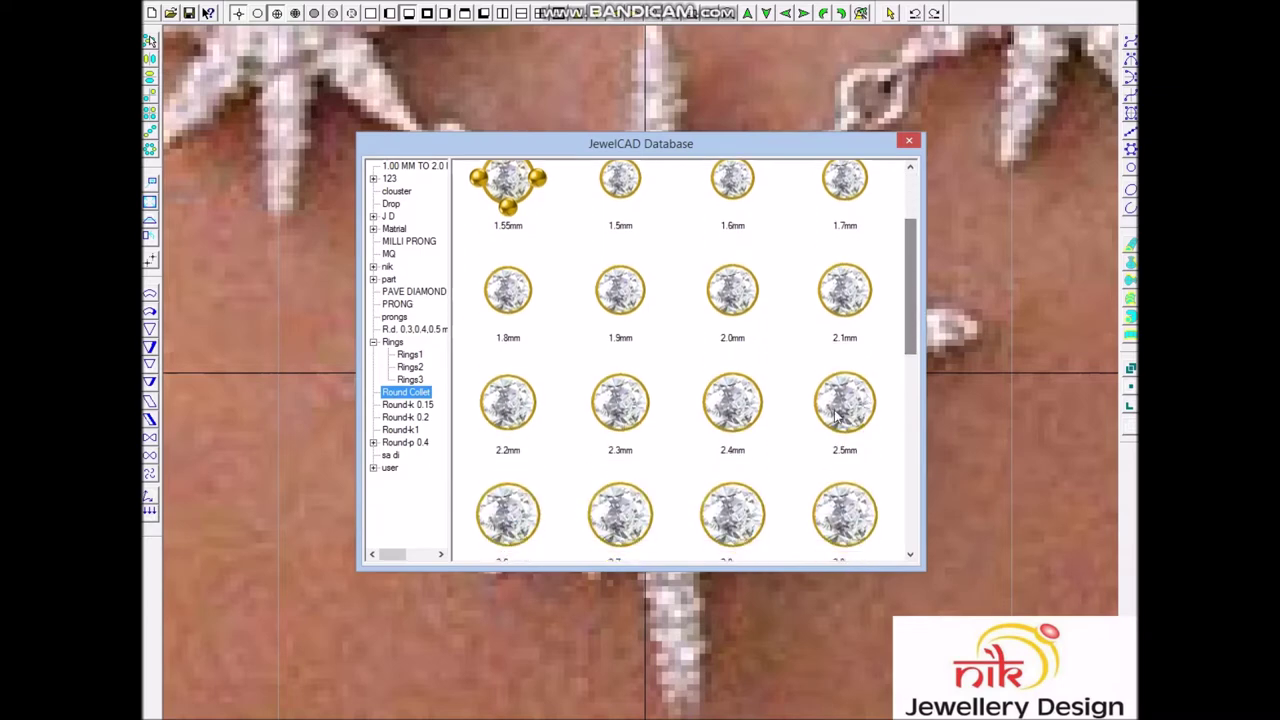
double_click(732, 411)
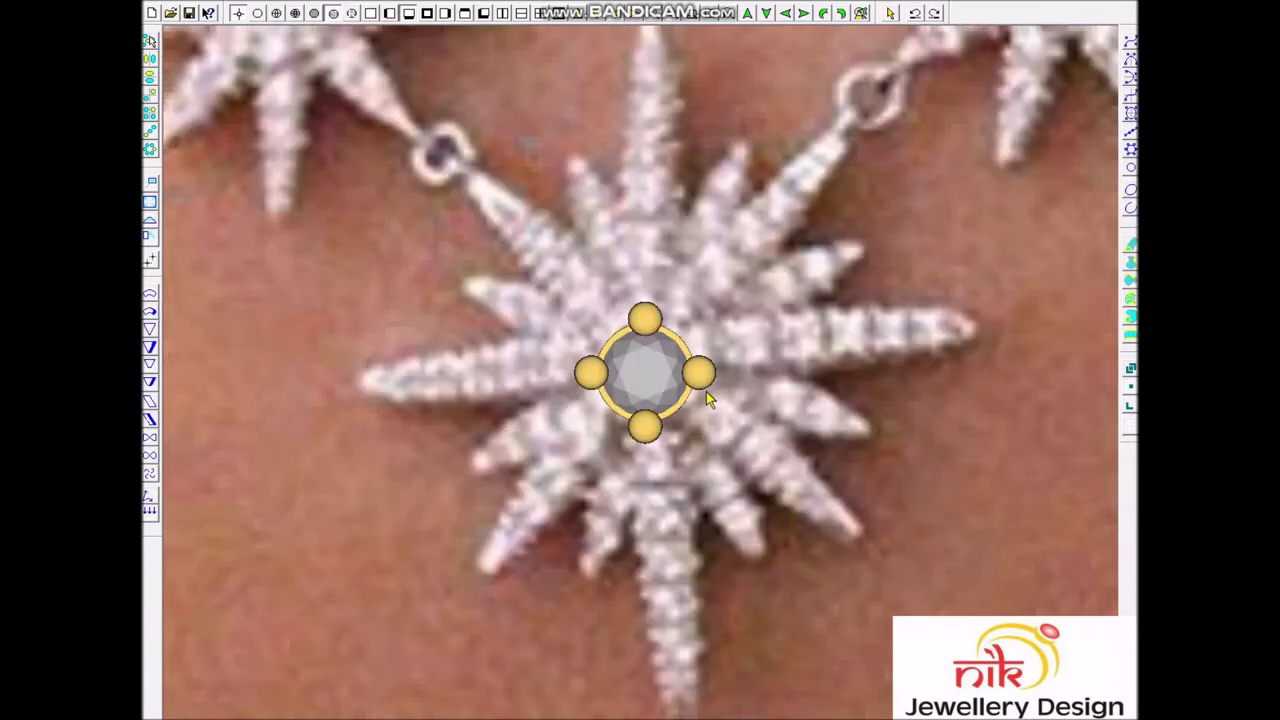
scroll(701, 392, up, 2)
scroll(668, 414, up, 2)
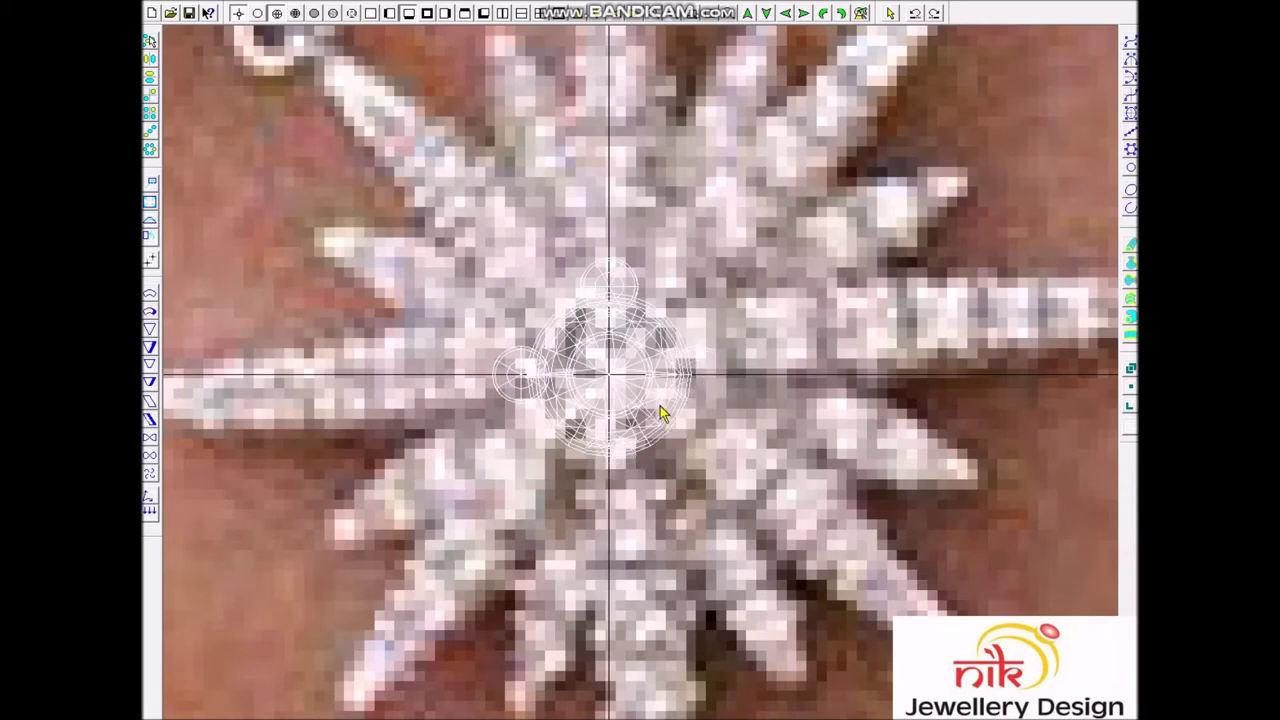
Step: In front view, extend the collet's base downward and fix a domed bead prong above the stone
click(671, 430)
click(620, 276)
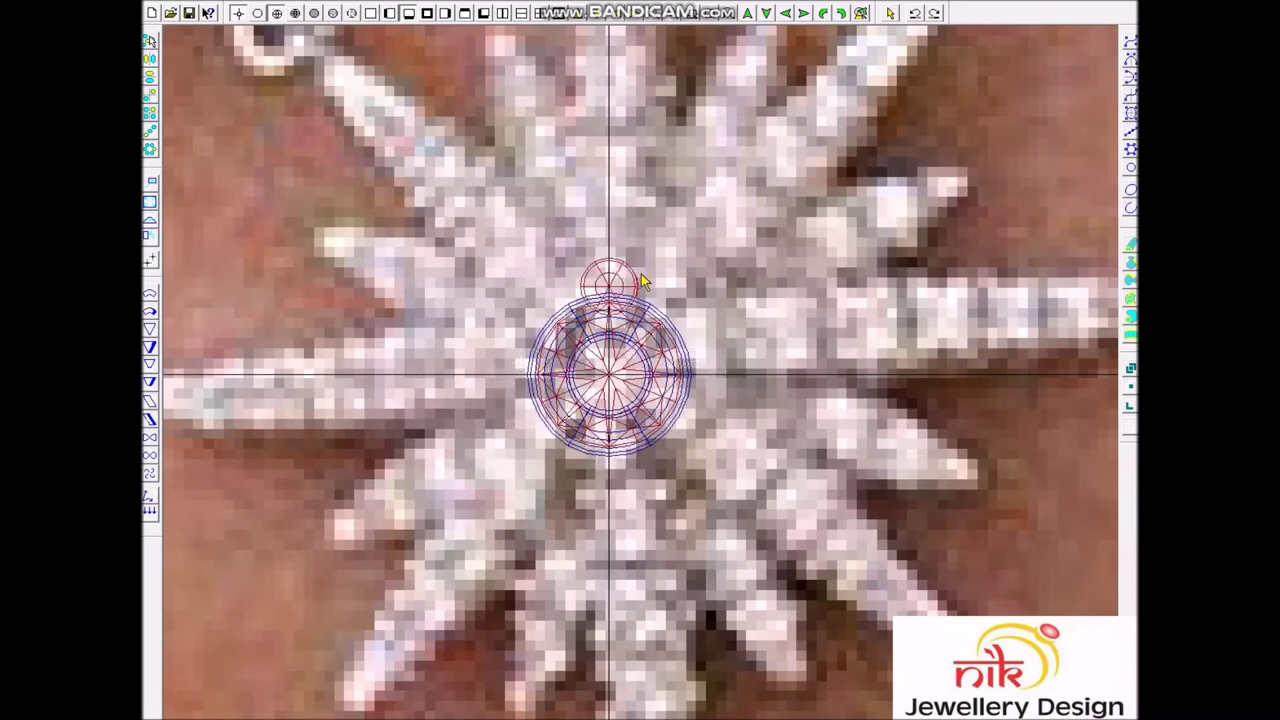
scroll(775, 316, up, 3)
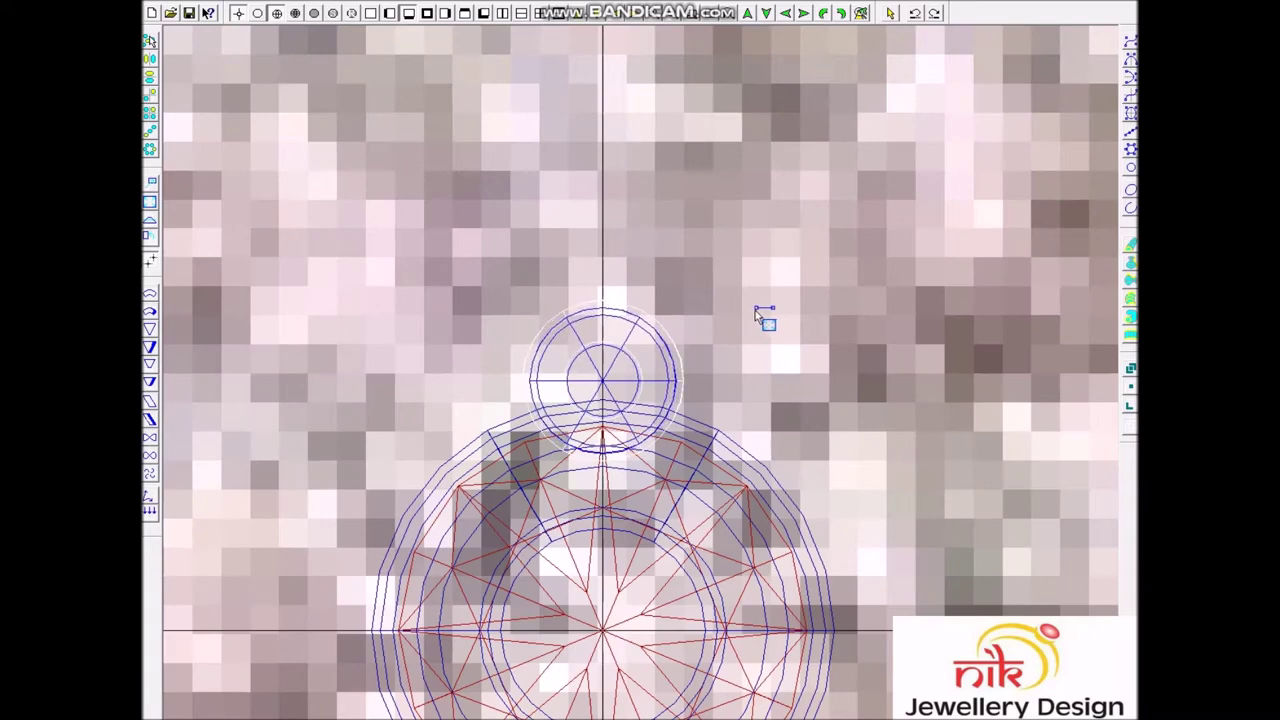
scroll(632, 380, down, 2)
key(F6)
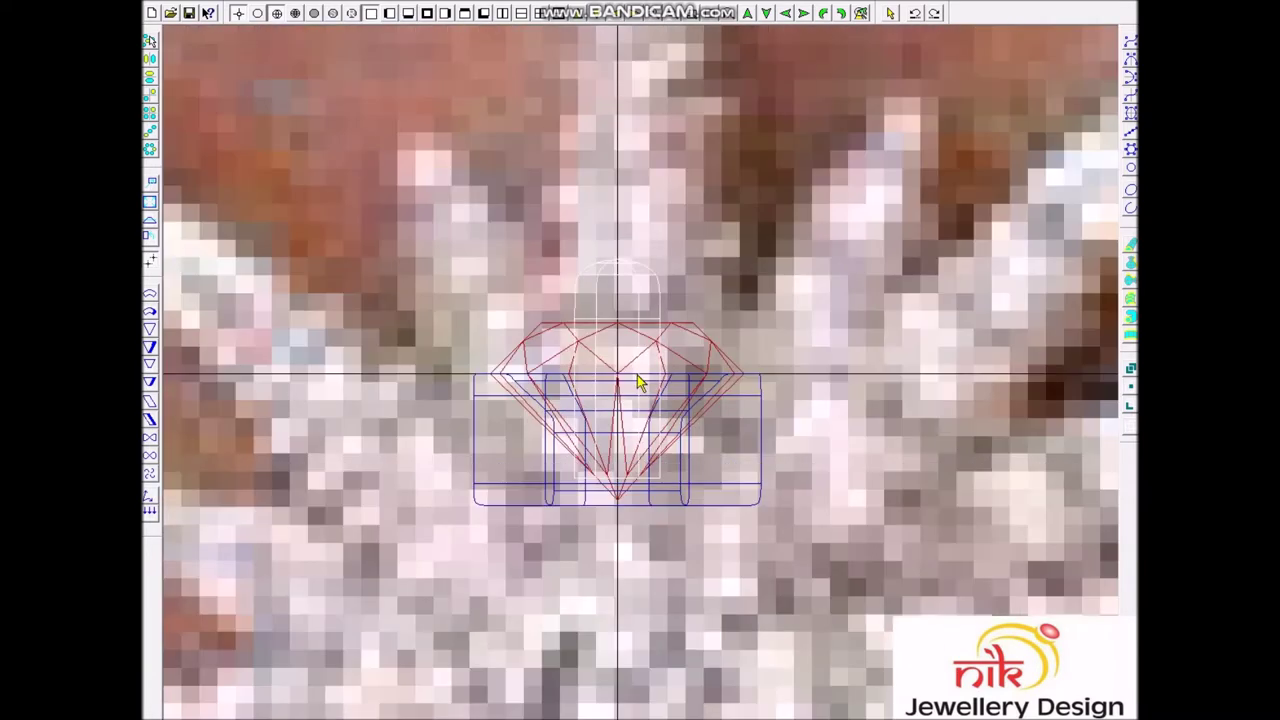
scroll(681, 653, up, 2)
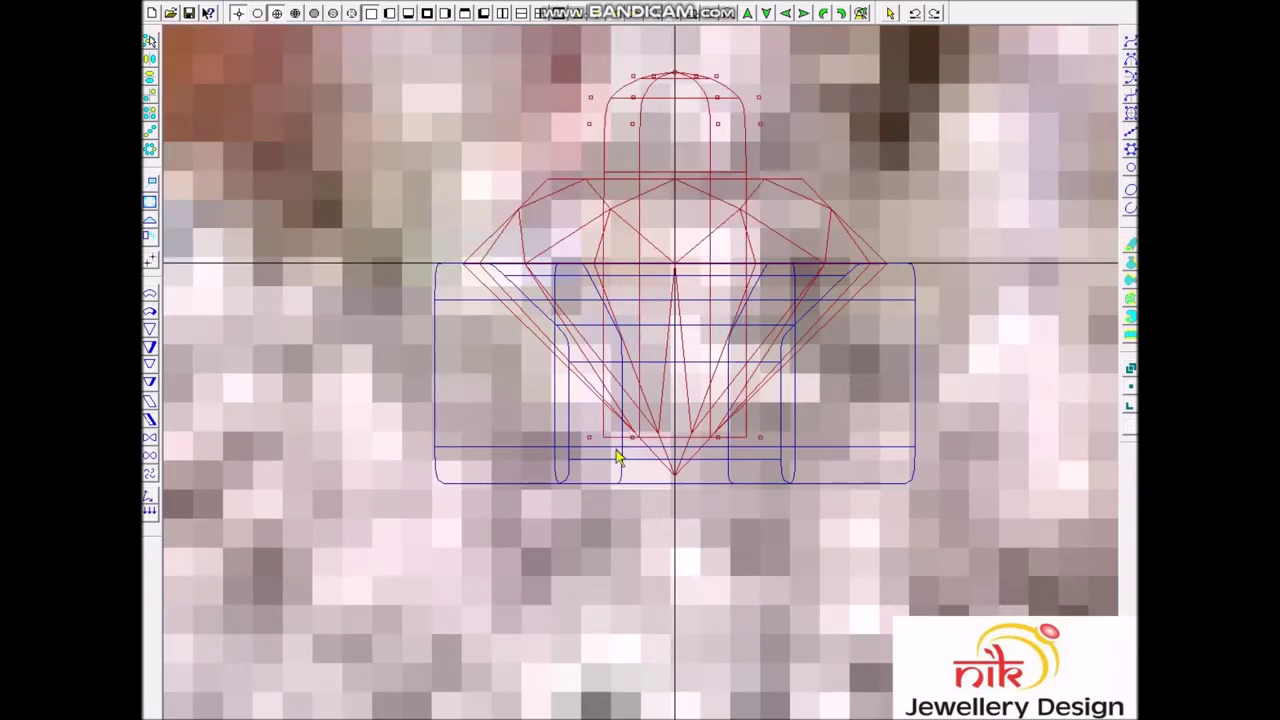
scroll(660, 600, up, 2)
click(745, 540)
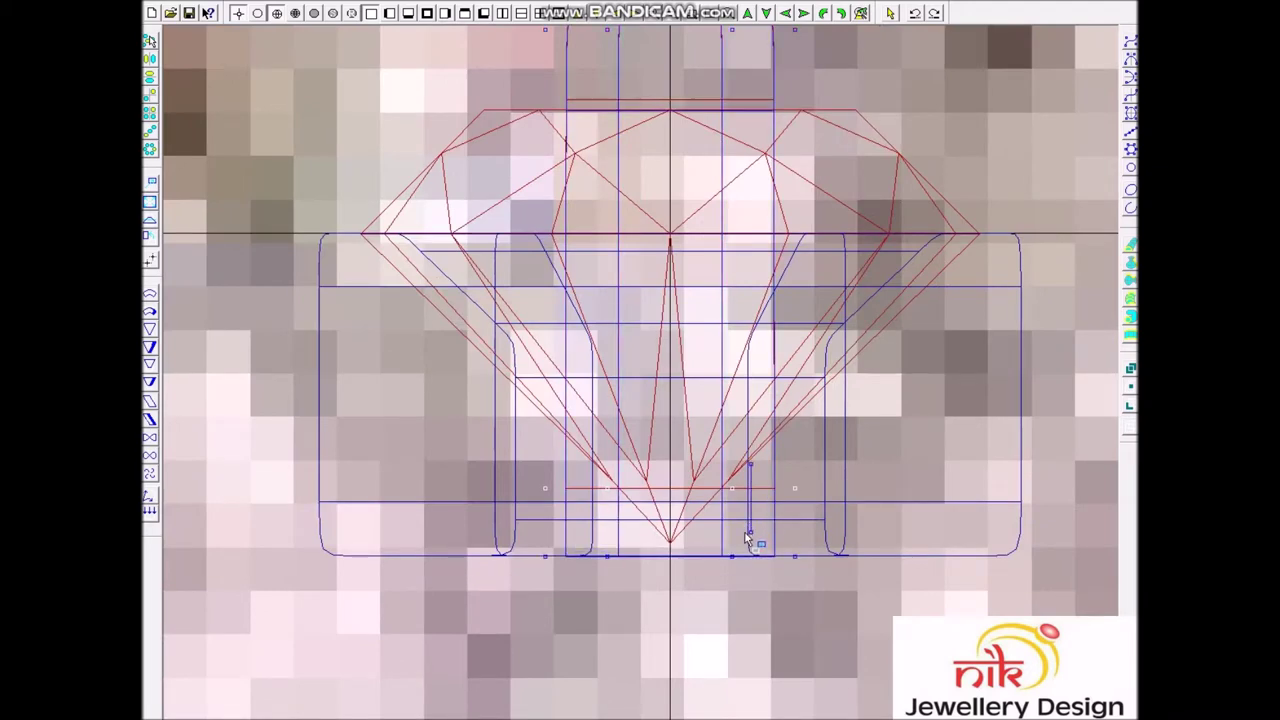
scroll(691, 449, down, 2)
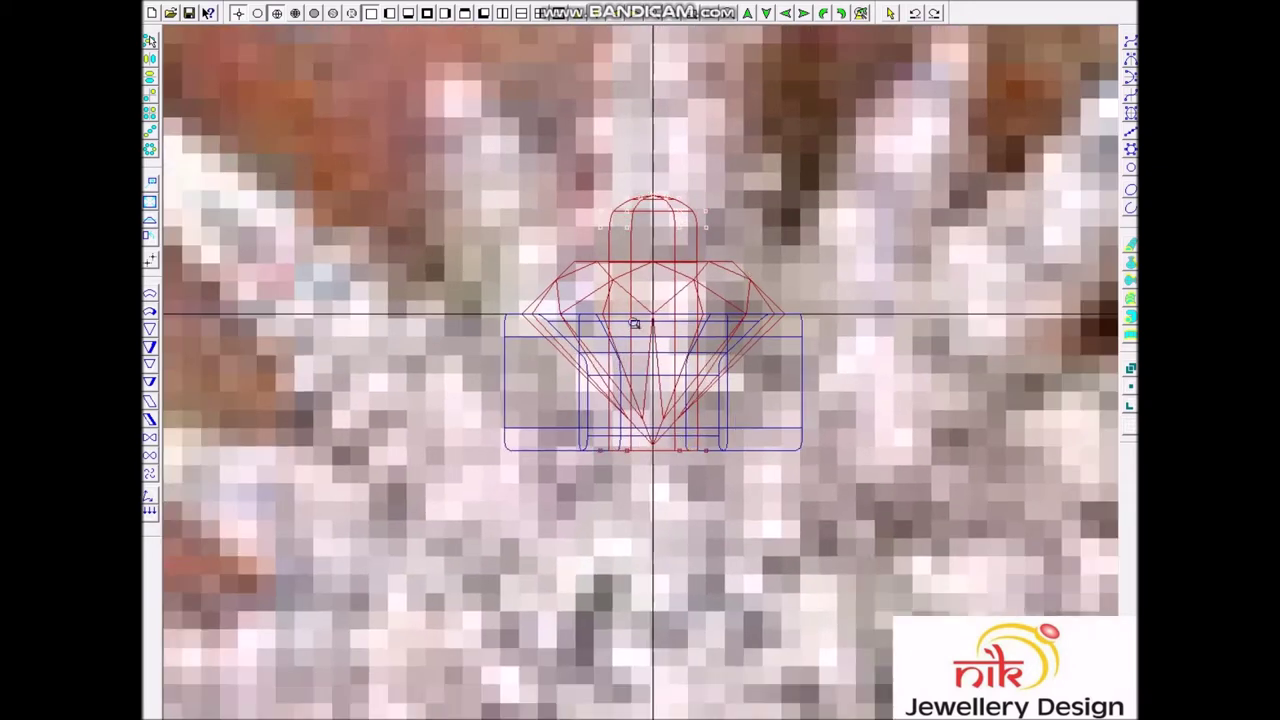
scroll(754, 318, up, 2)
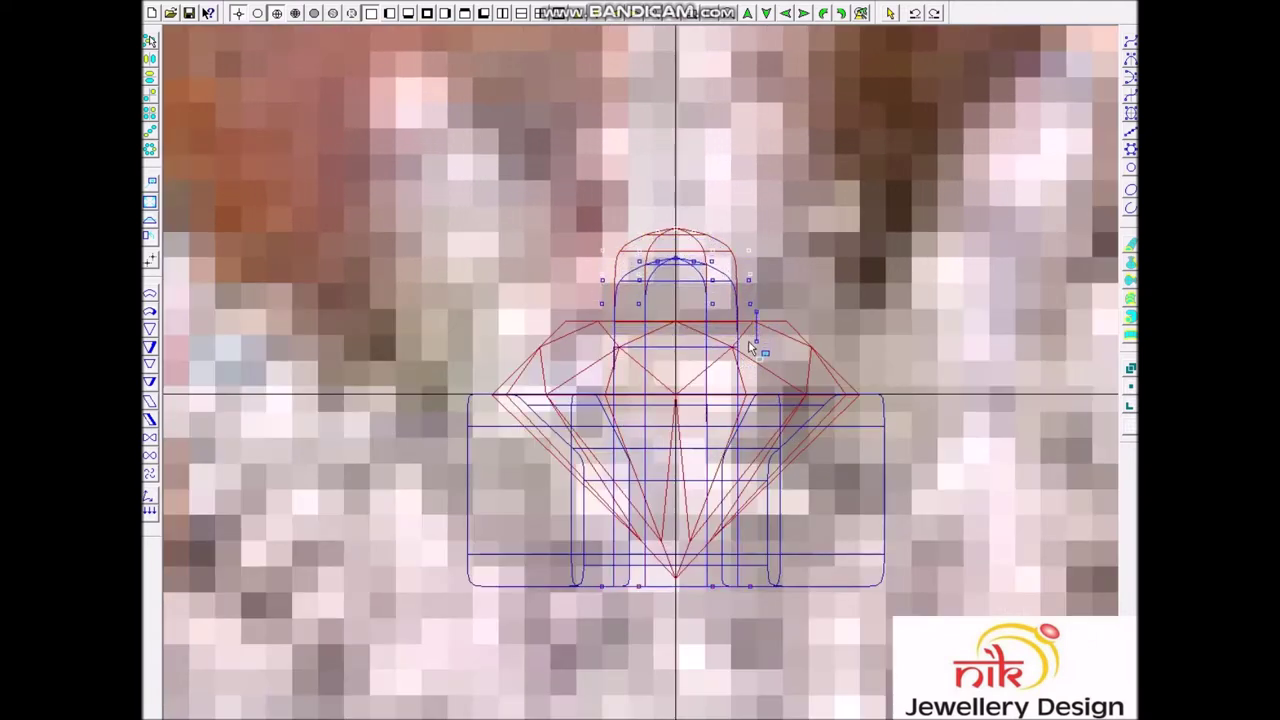
click(751, 338)
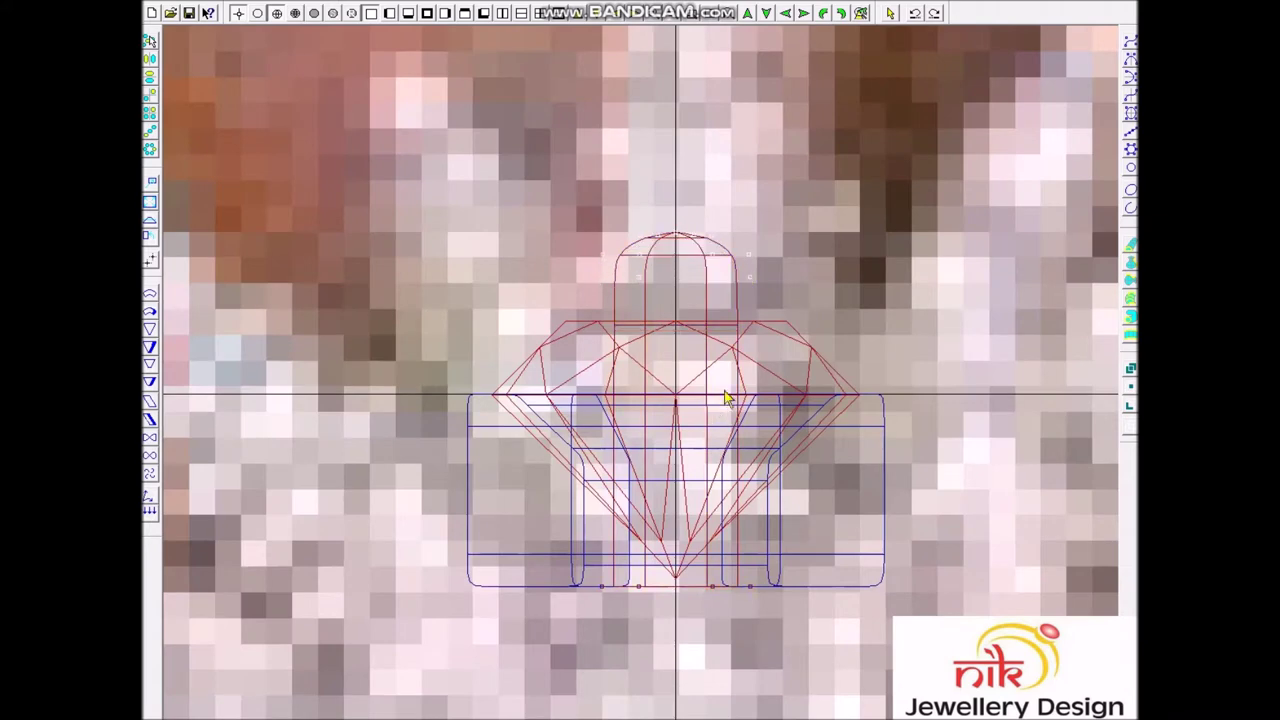
Step: Back in top view, rotate-copy the prong four times evenly around the stone
key(F1)
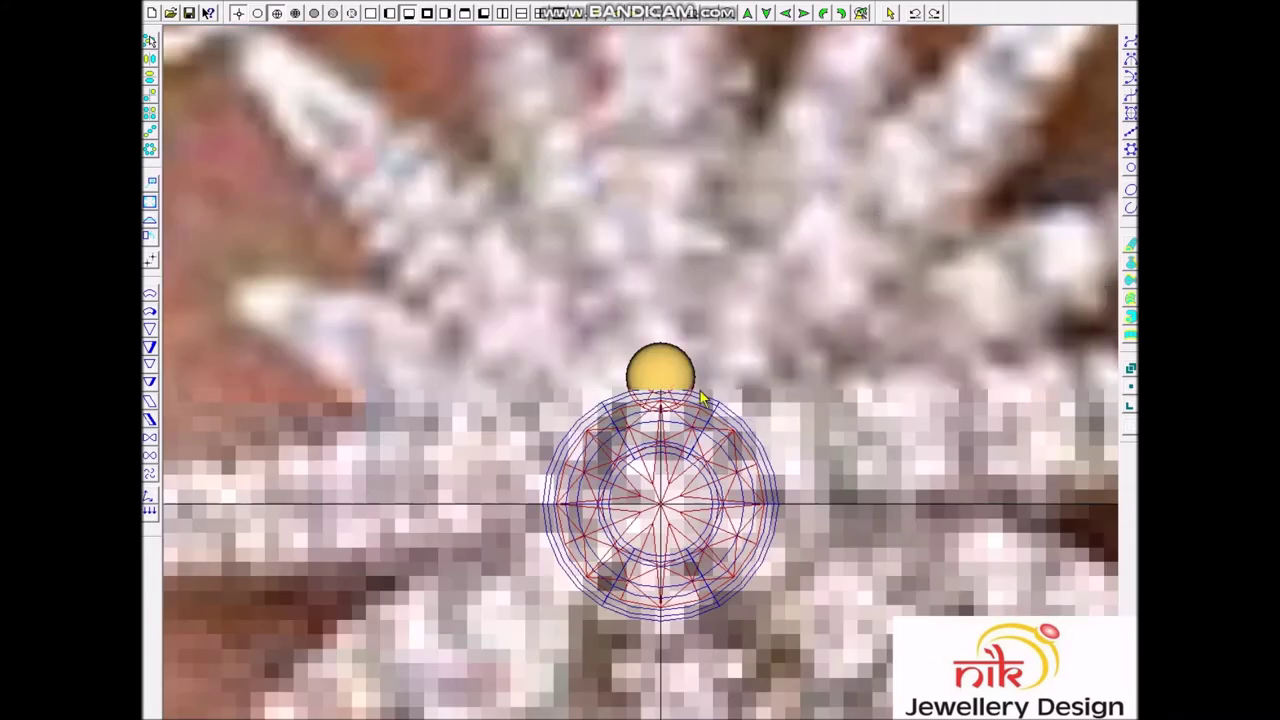
scroll(697, 367, down, 3)
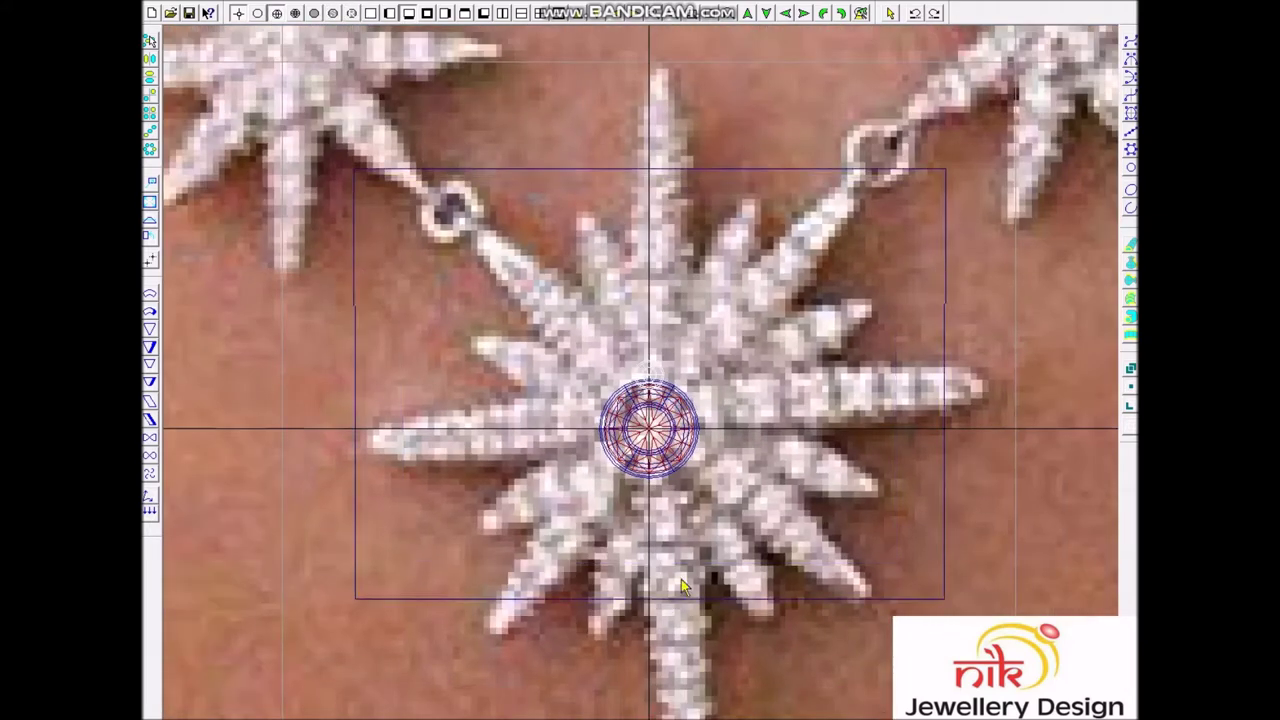
drag(352, 168, 948, 602)
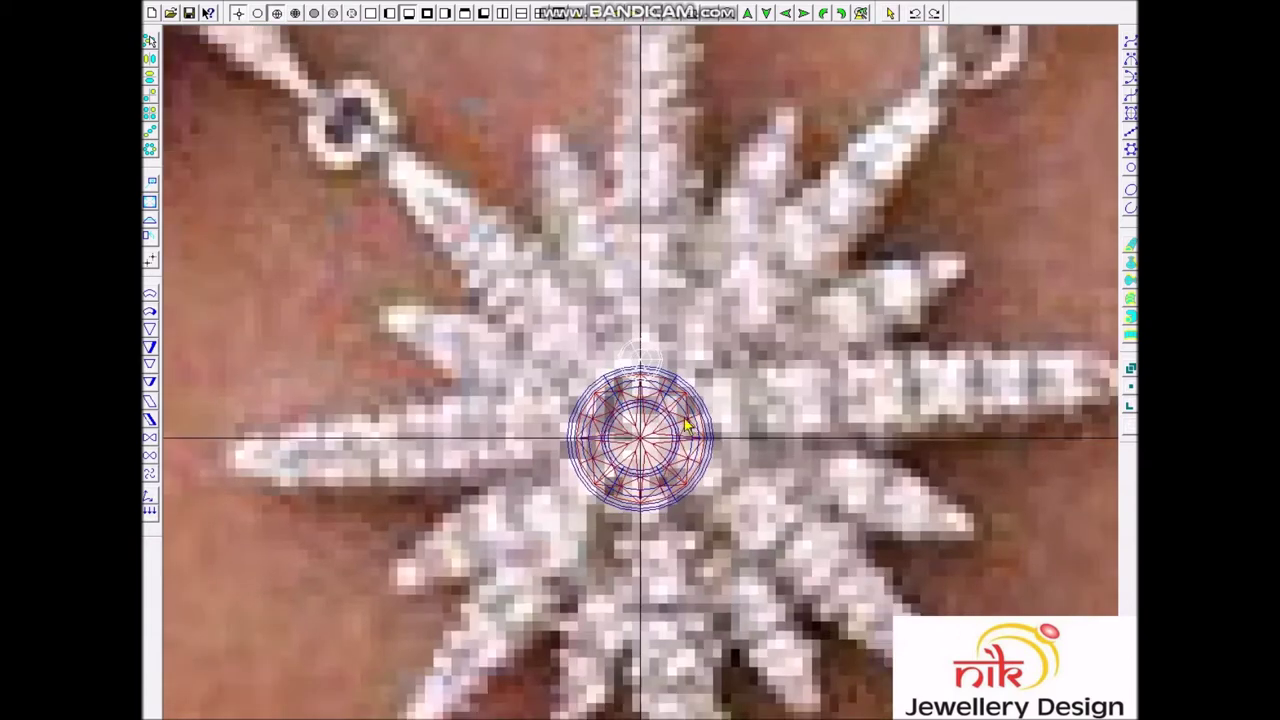
key(ctrl+r)
key(Return)
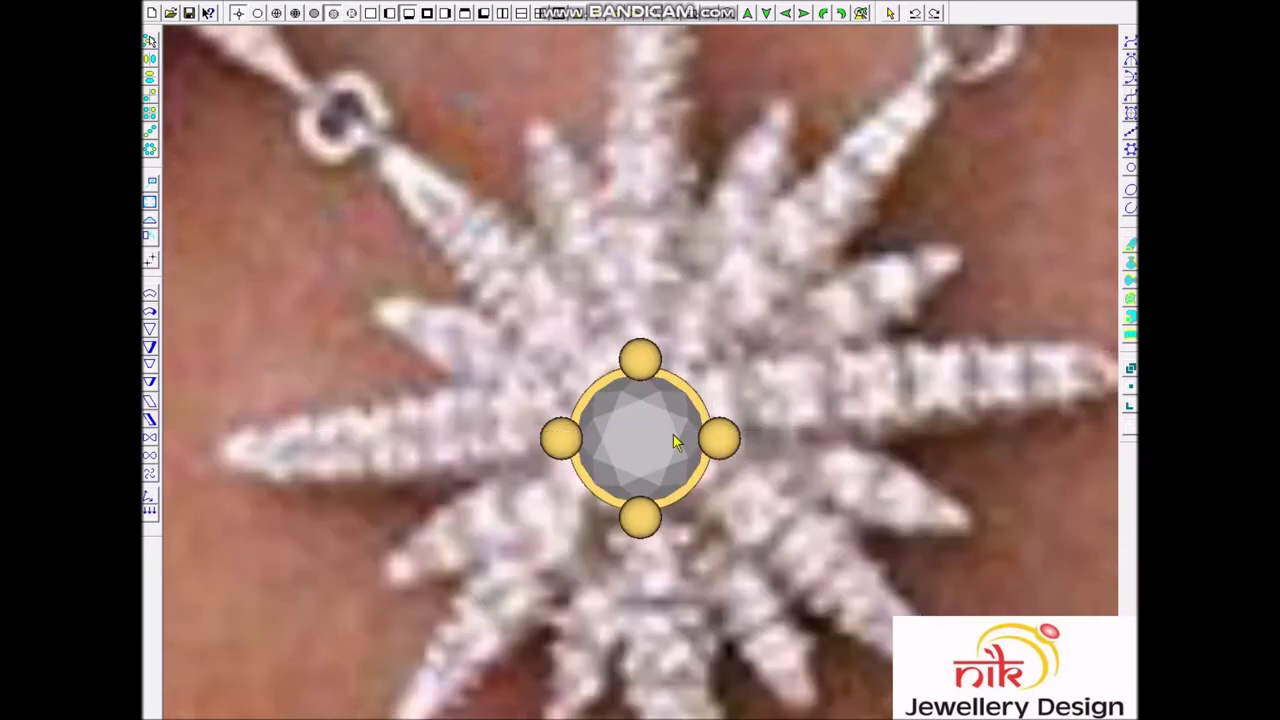
click(635, 470)
scroll(657, 455, down, 2)
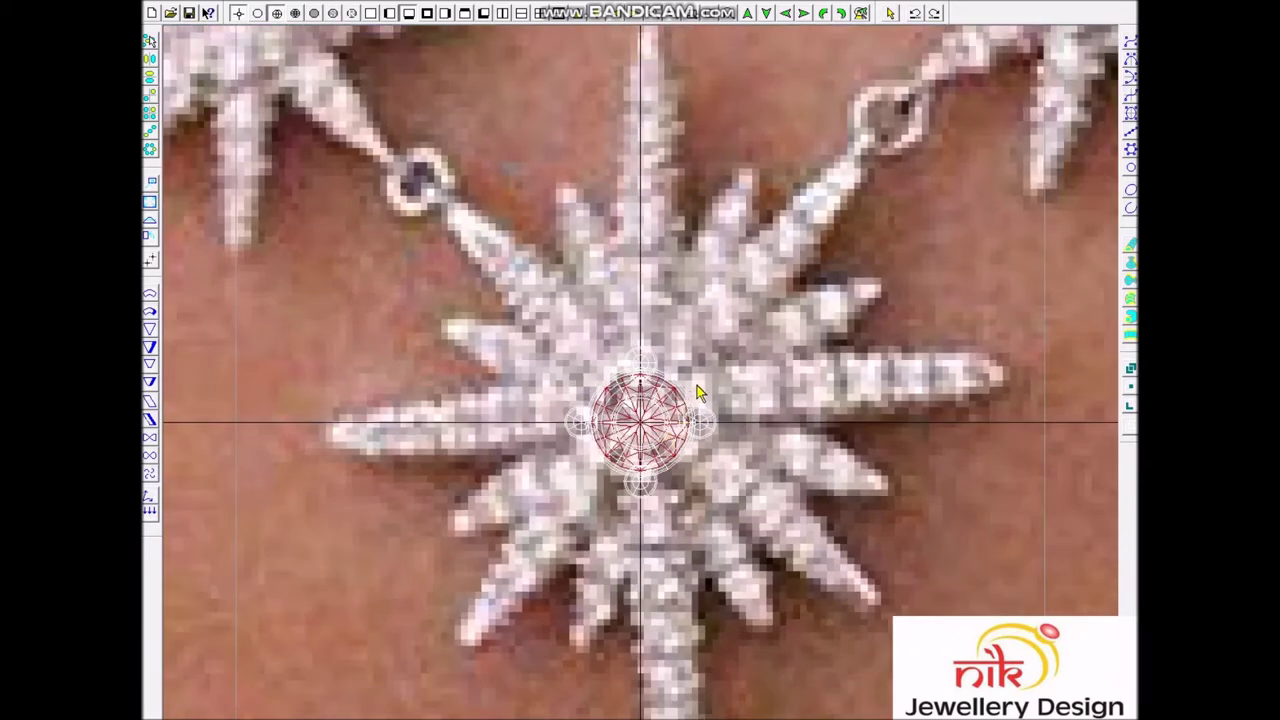
scroll(633, 563, down, 2)
scroll(633, 563, up, 1)
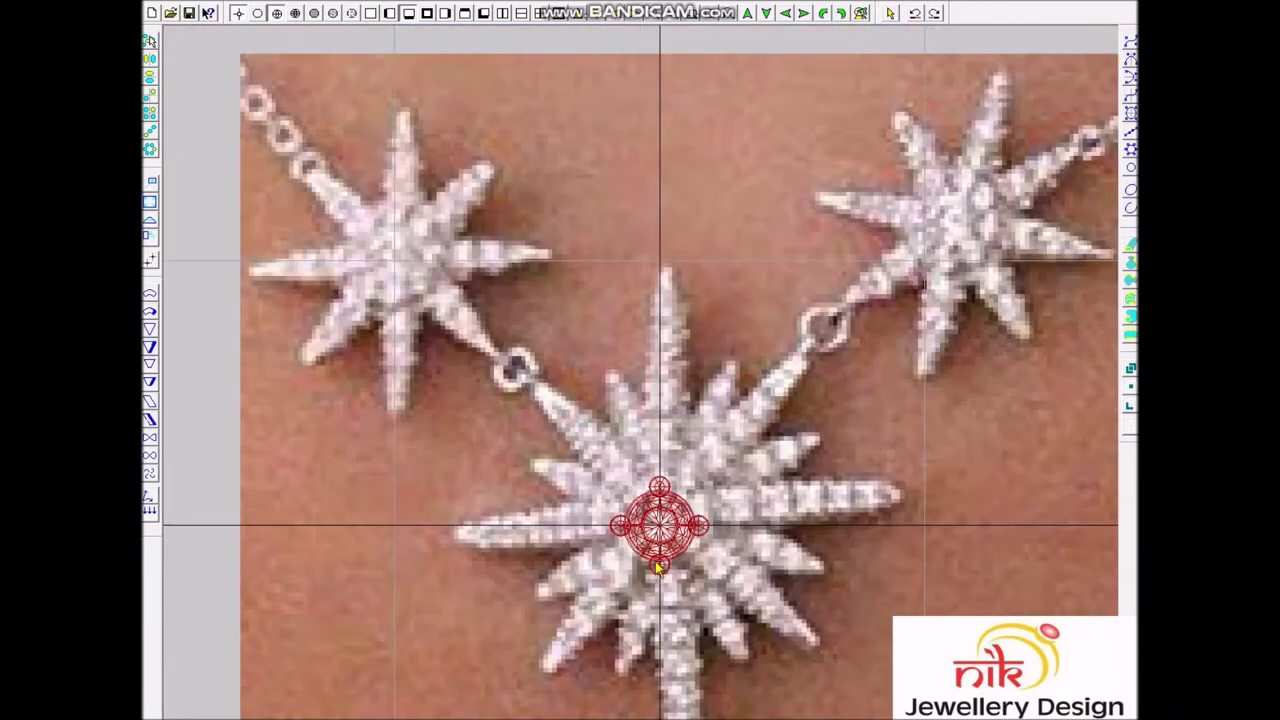
Step: Draw a guide circle centred on the stone, reaching out to the star's ray tips
click(688, 547)
click(931, 520)
scroll(920, 518, down, 1)
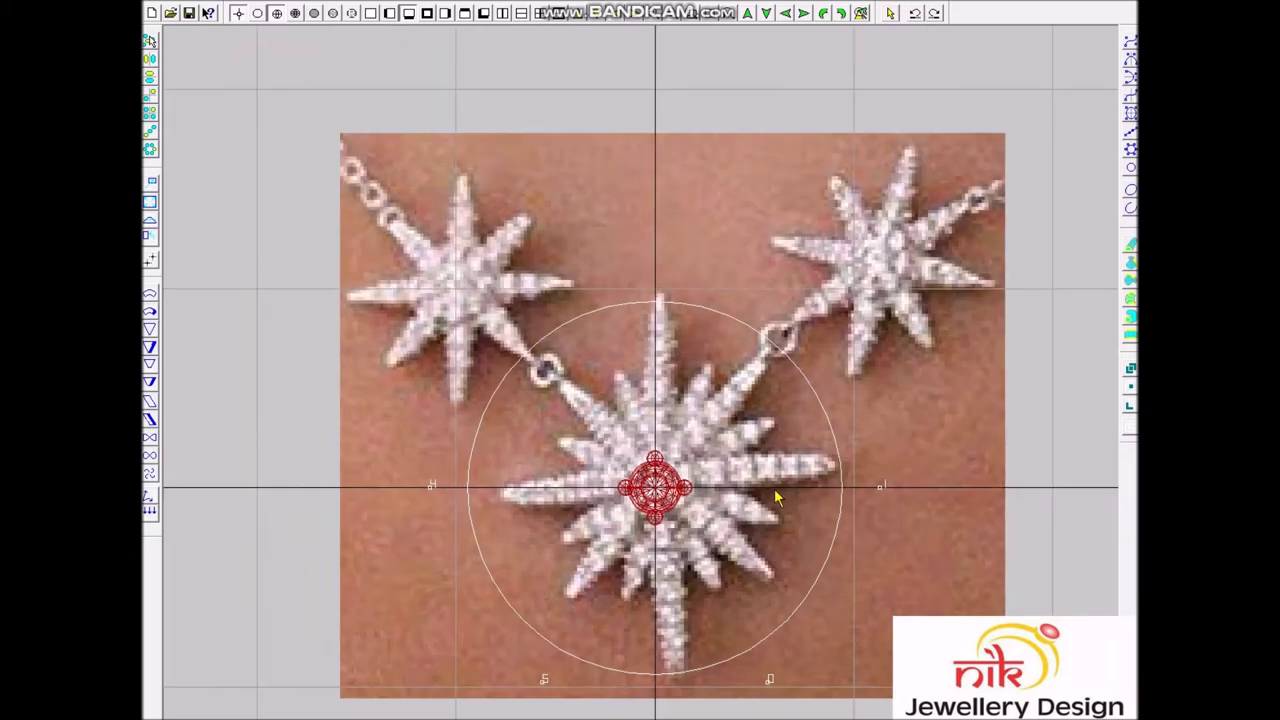
scroll(677, 567, up, 1)
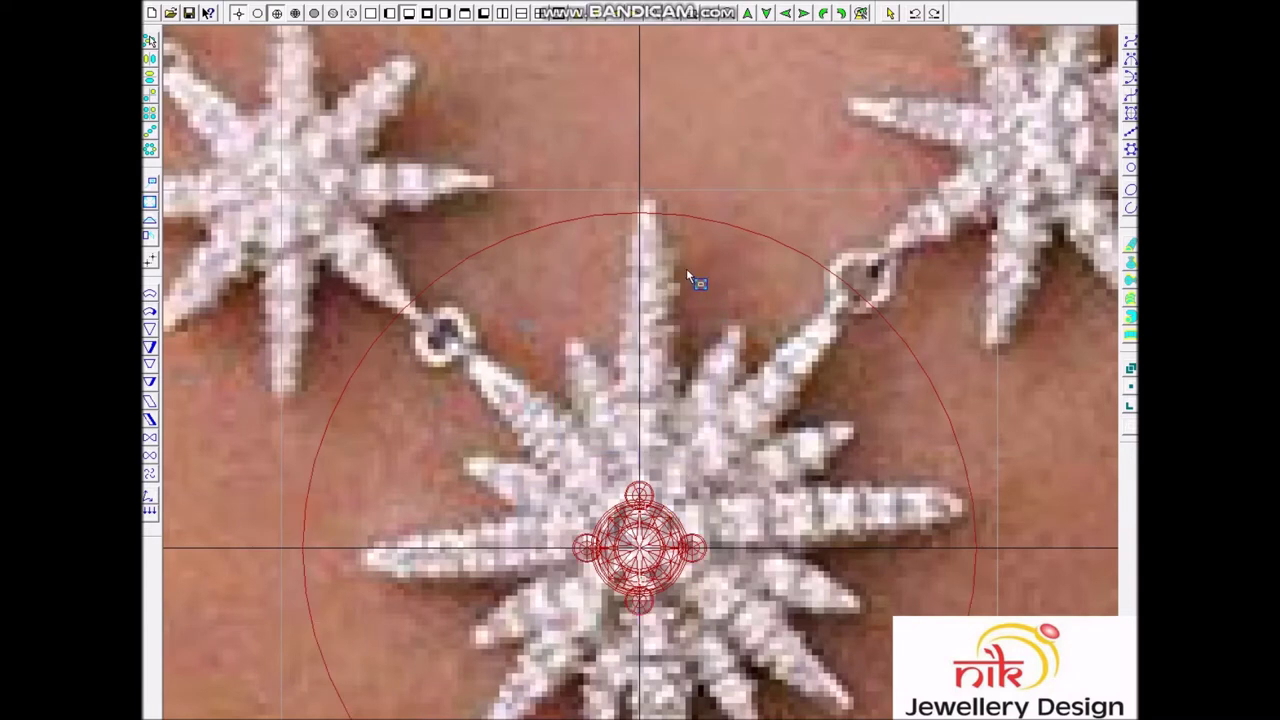
Step: Offset the vertical guide line to both sides
click(642, 367)
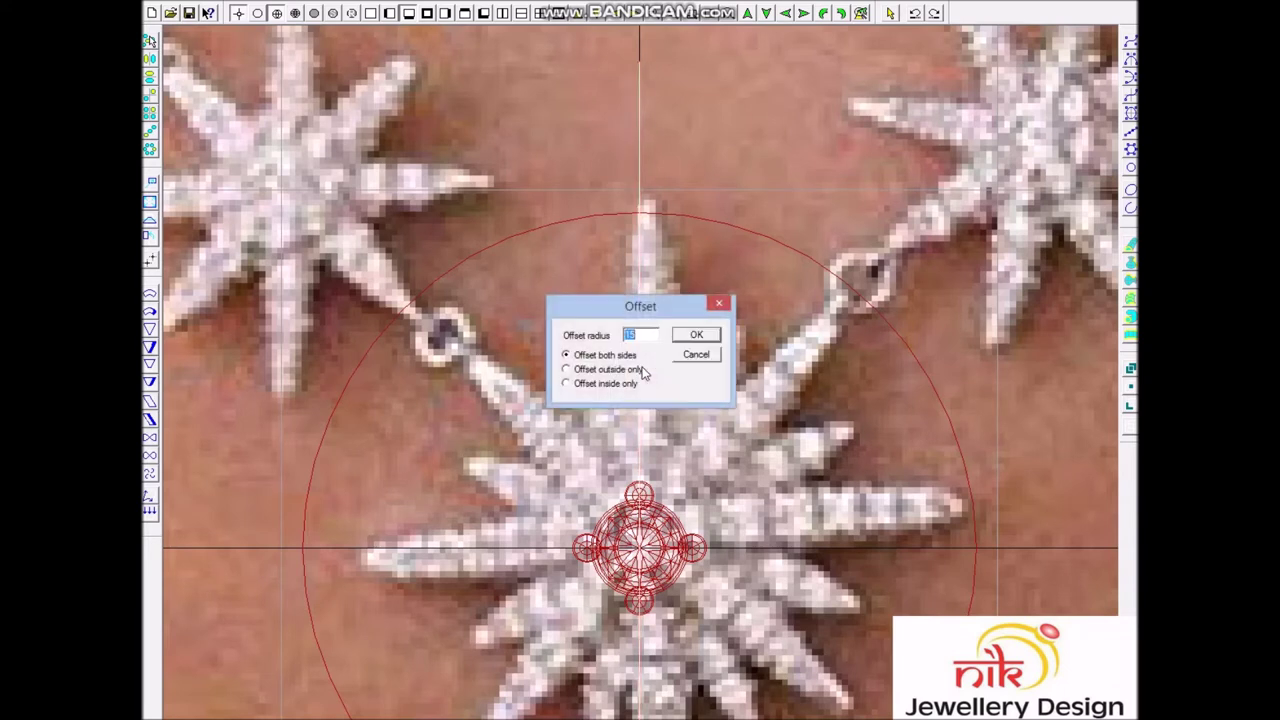
key(Return)
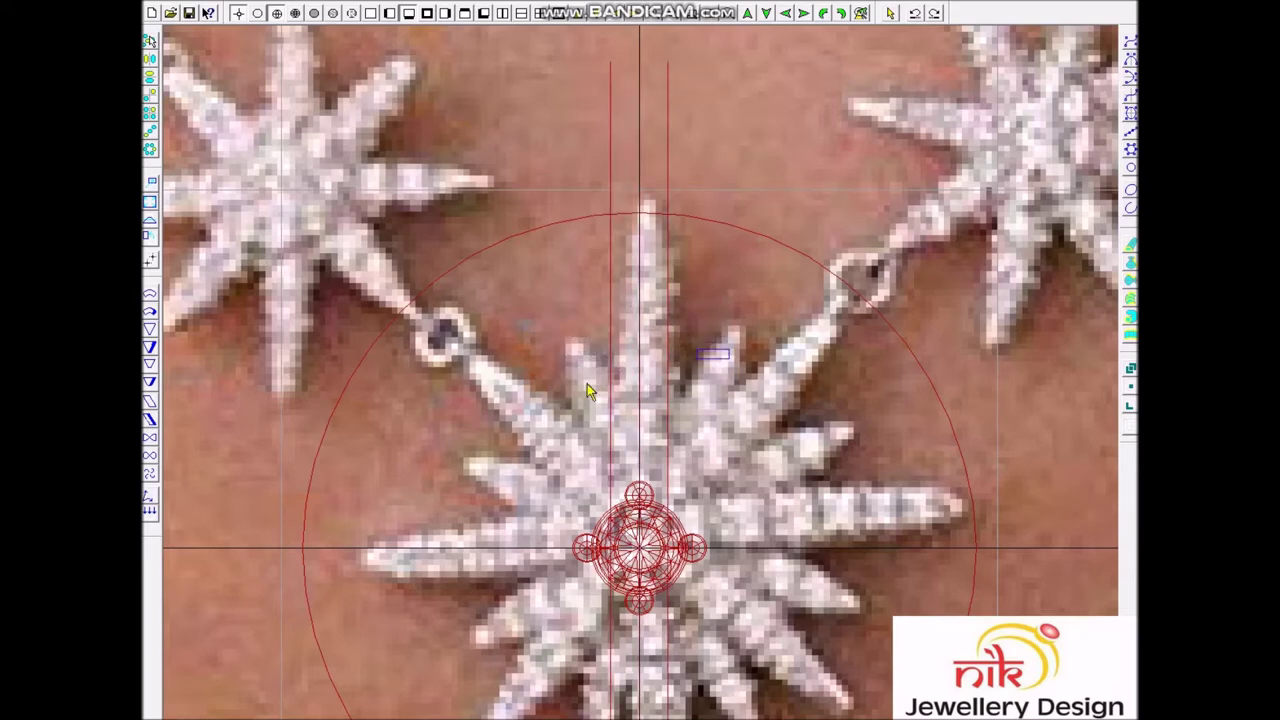
scroll(640, 385, down, 2)
scroll(642, 568, up, 2)
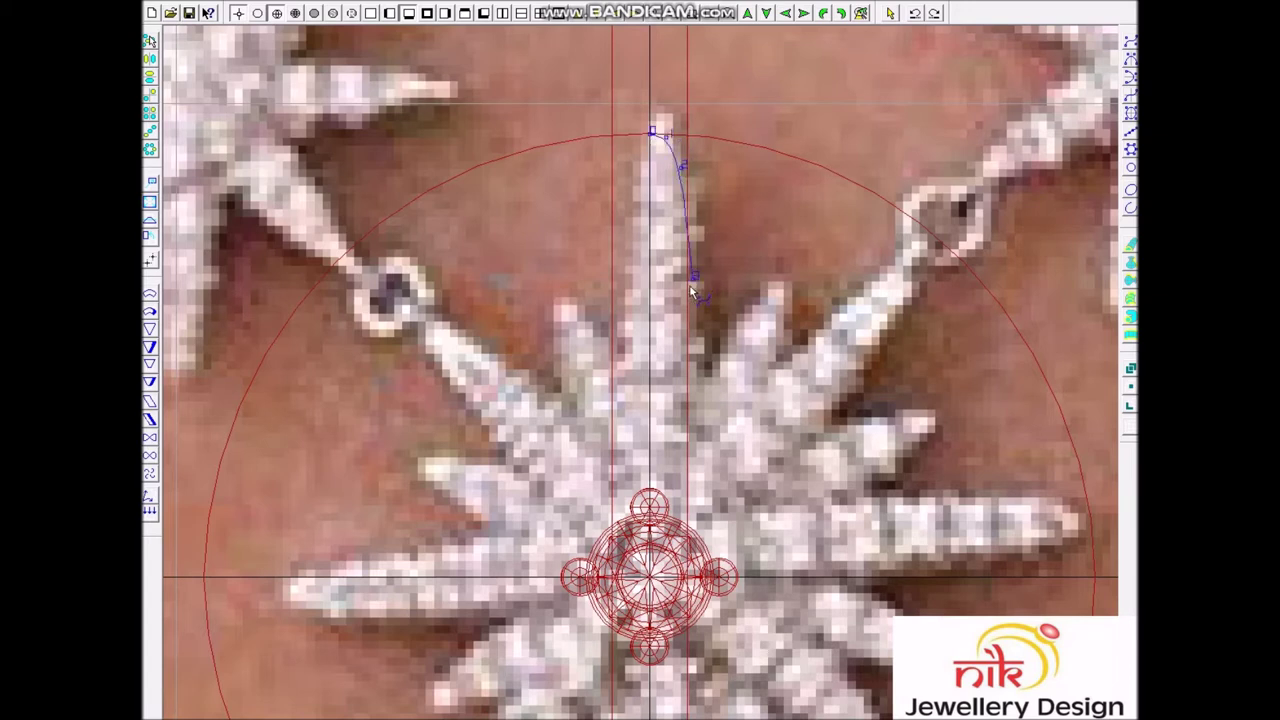
Step: Finish the top ray's edge curve down to the stone and confirm the projection settings
click(689, 443)
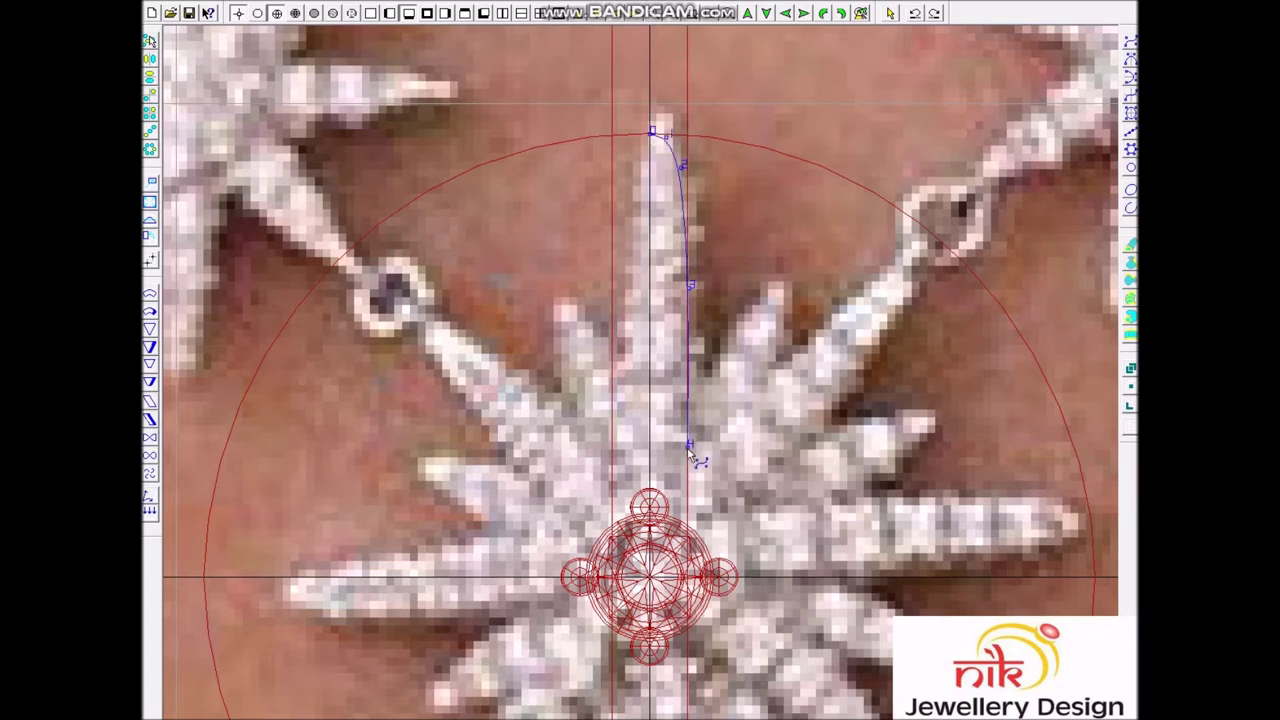
right_click(693, 546)
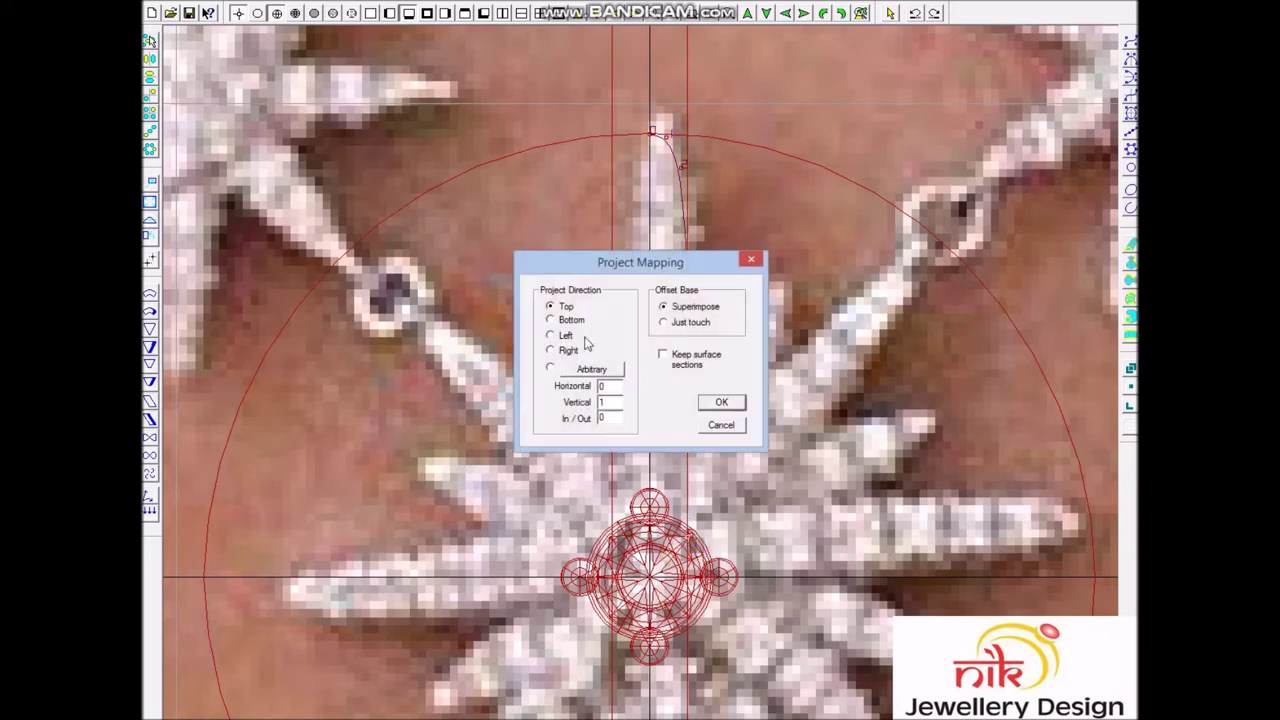
key(Return)
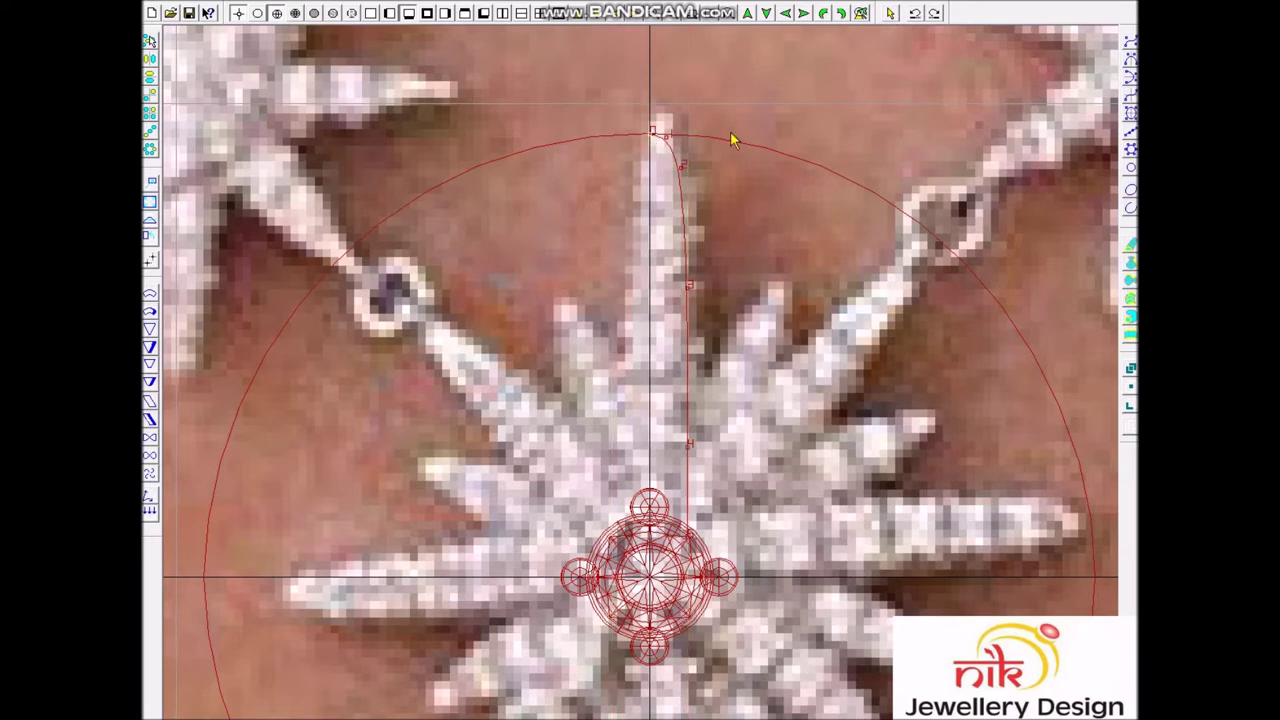
Step: Mirror the half curve into a symmetrical outline of the whole top spike
scroll(660, 145, up, 5)
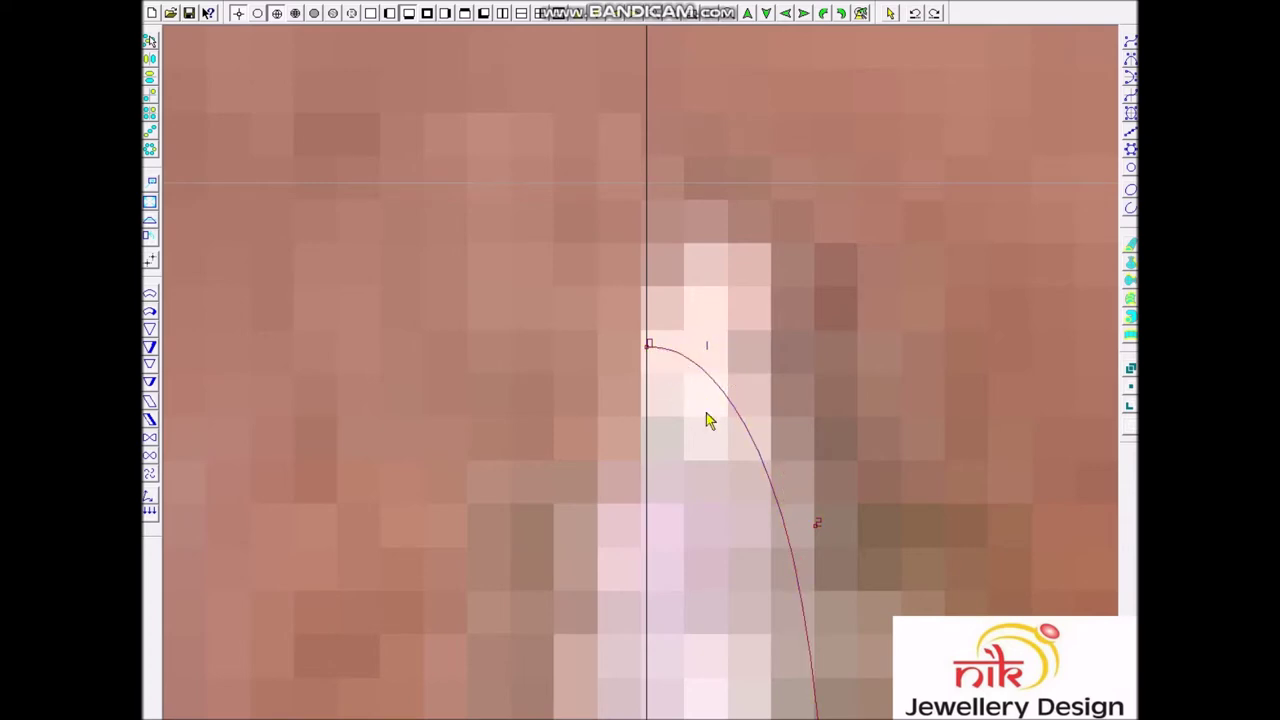
scroll(740, 430, down, 2)
scroll(759, 447, down, 2)
middle_drag(681, 161, 646, 262)
drag(693, 321, 688, 314)
scroll(717, 386, down, 2)
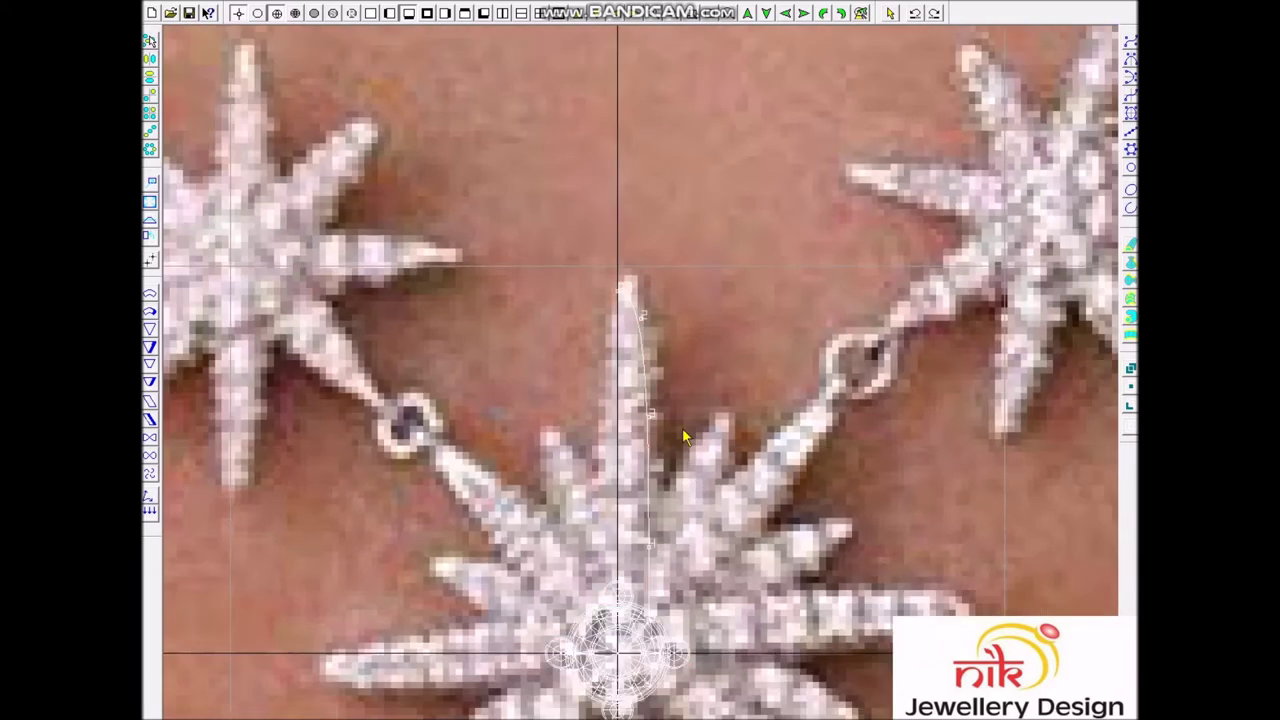
right_click(623, 450)
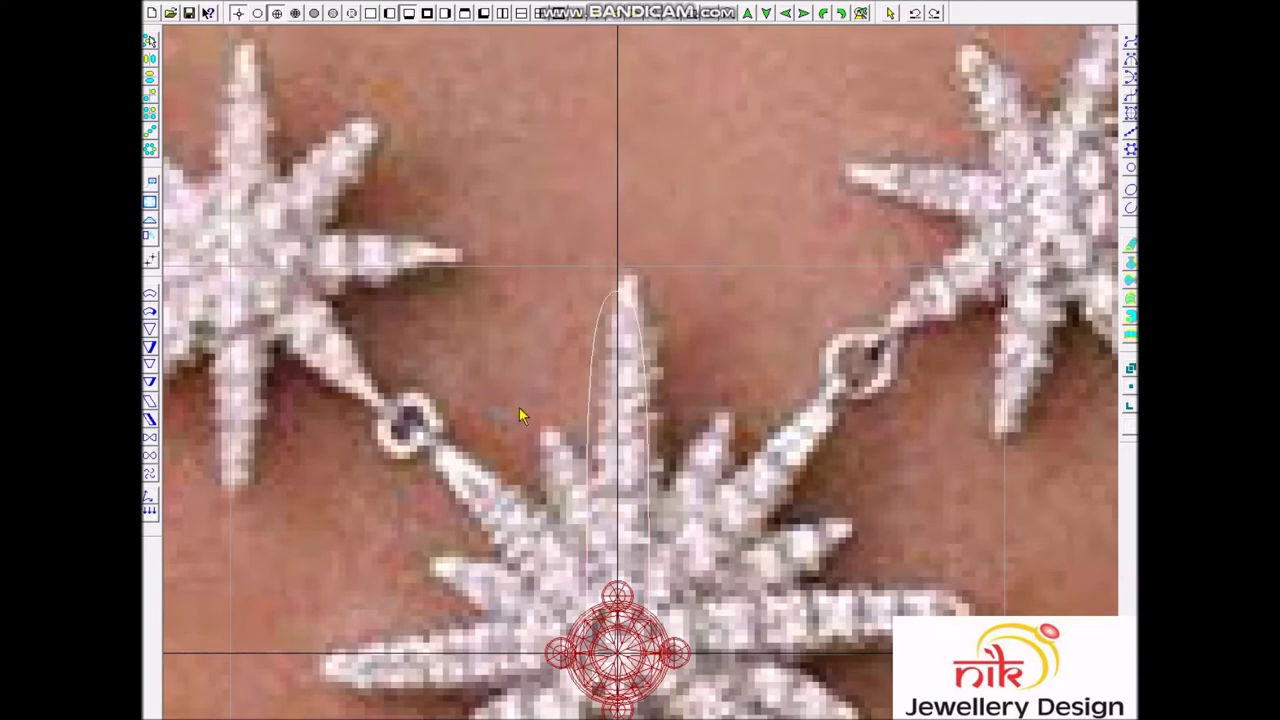
Step: Select the closed spike outline and zoom to fit it
drag(724, 402, 596, 428)
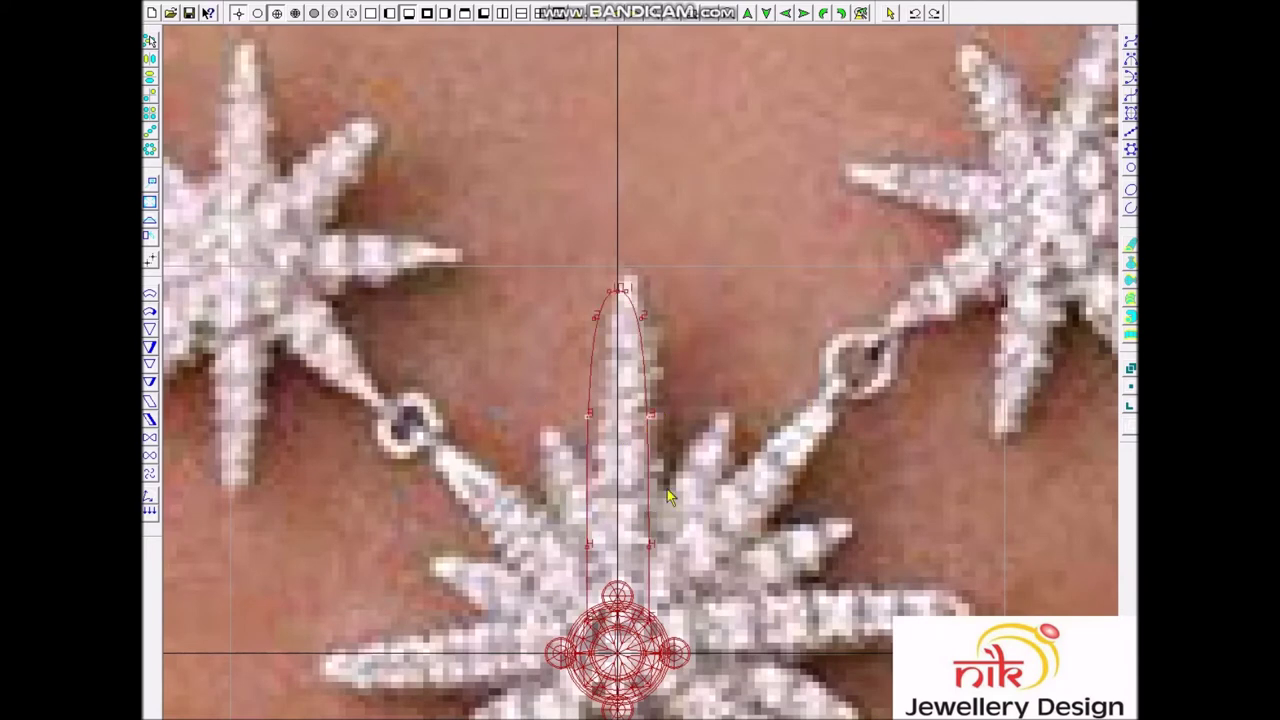
scroll(651, 515, up, 3)
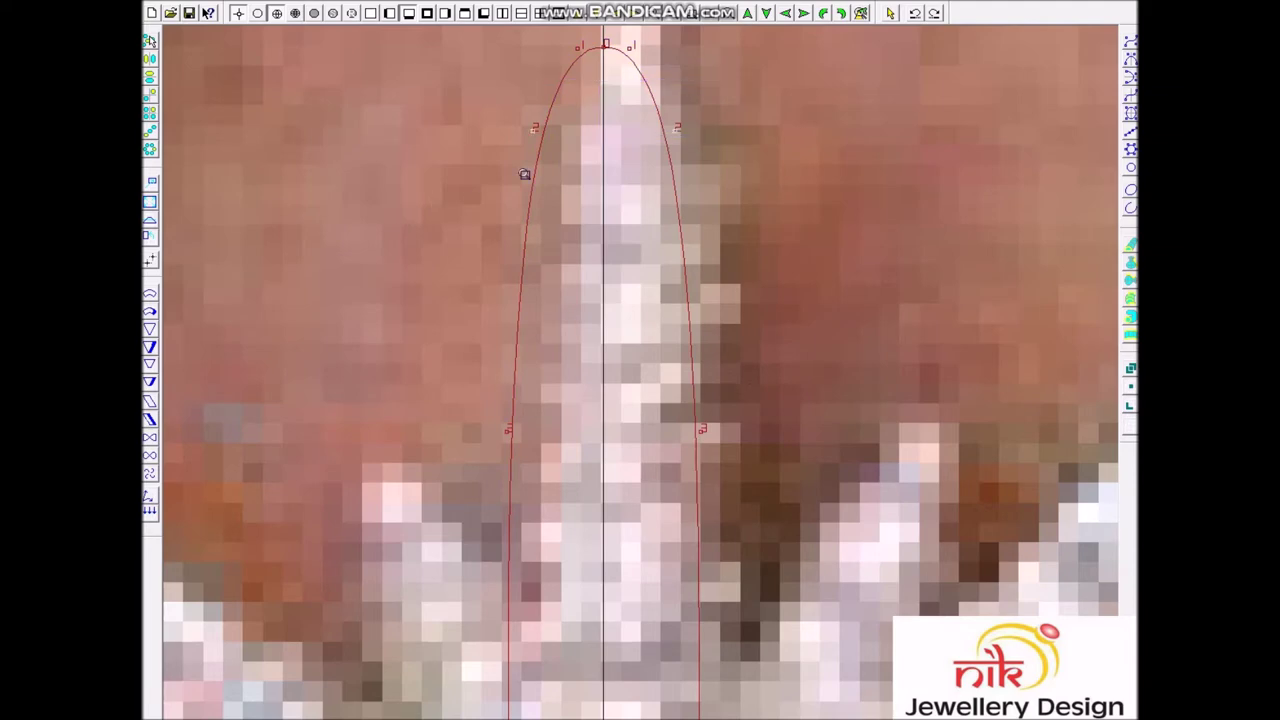
scroll(524, 174, up, 2)
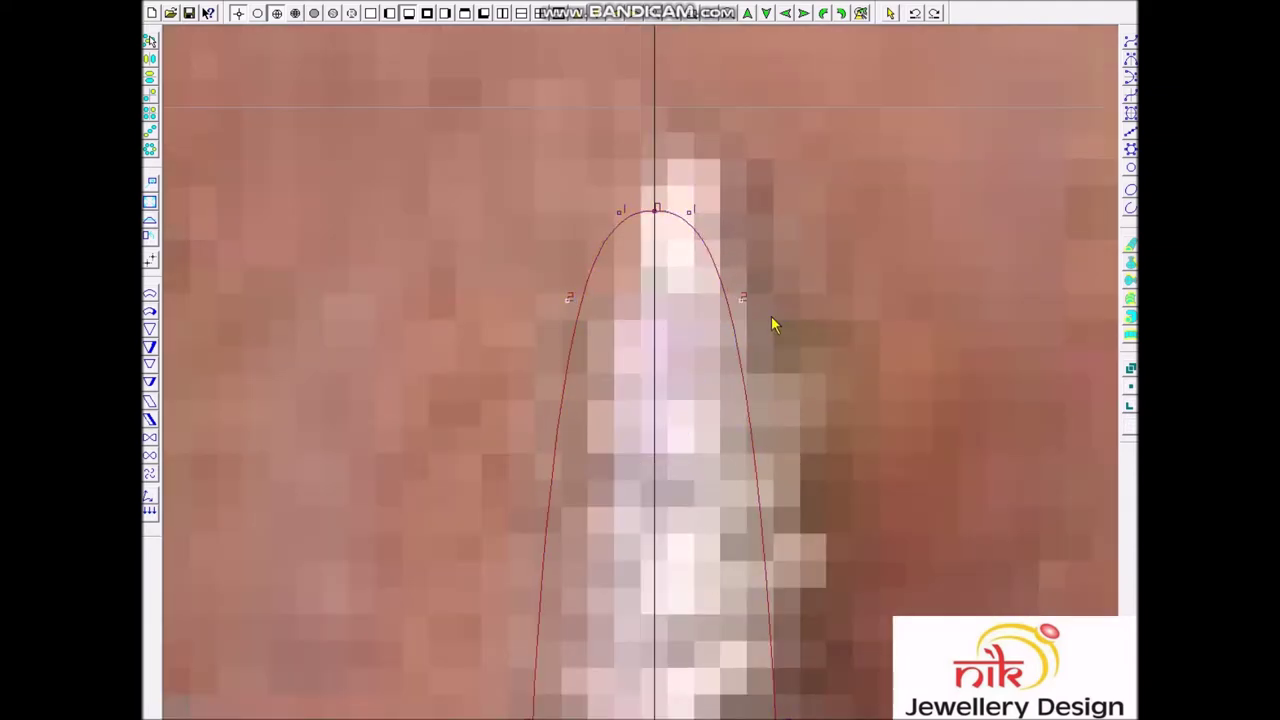
scroll(760, 330, down, 2)
scroll(726, 349, down, 1)
scroll(715, 350, down, 2)
scroll(705, 352, up, 2)
scroll(705, 352, down, 1)
scroll(700, 400, down, 1)
scroll(680, 520, up, 1)
scroll(685, 507, up, 1)
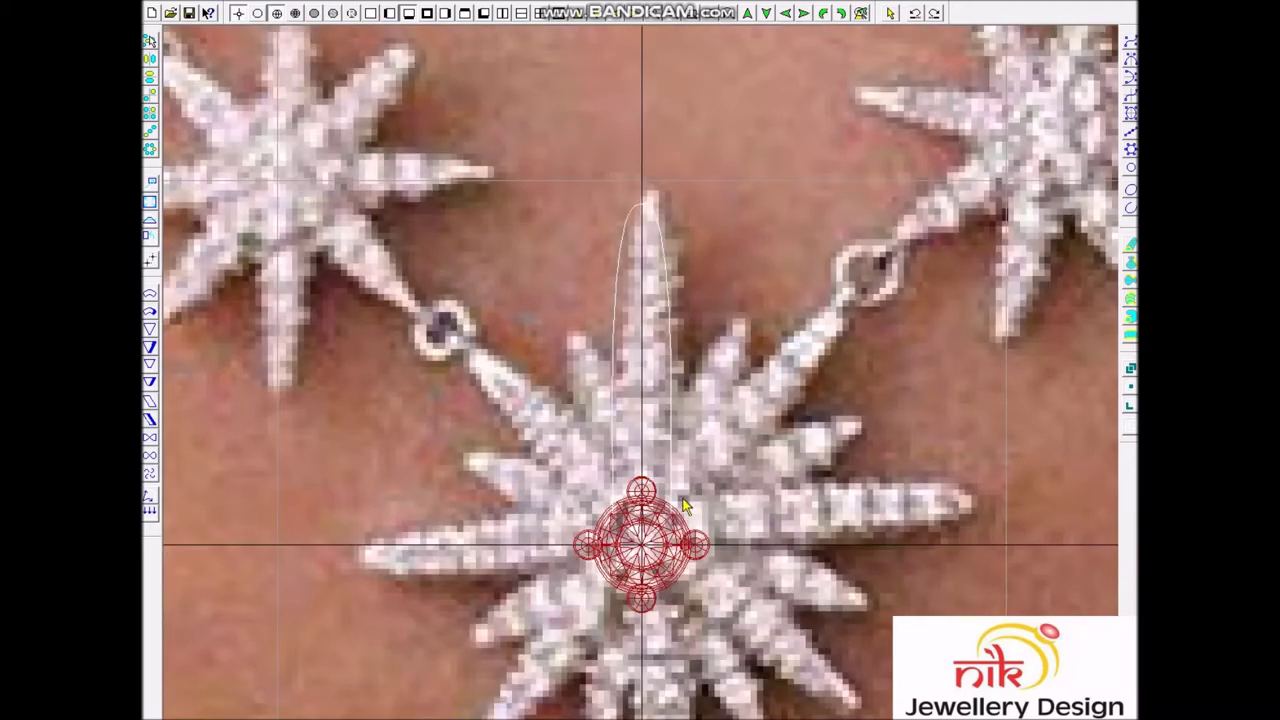
Step: Revolve the spike outline into 8 copies around the centre
click(688, 492)
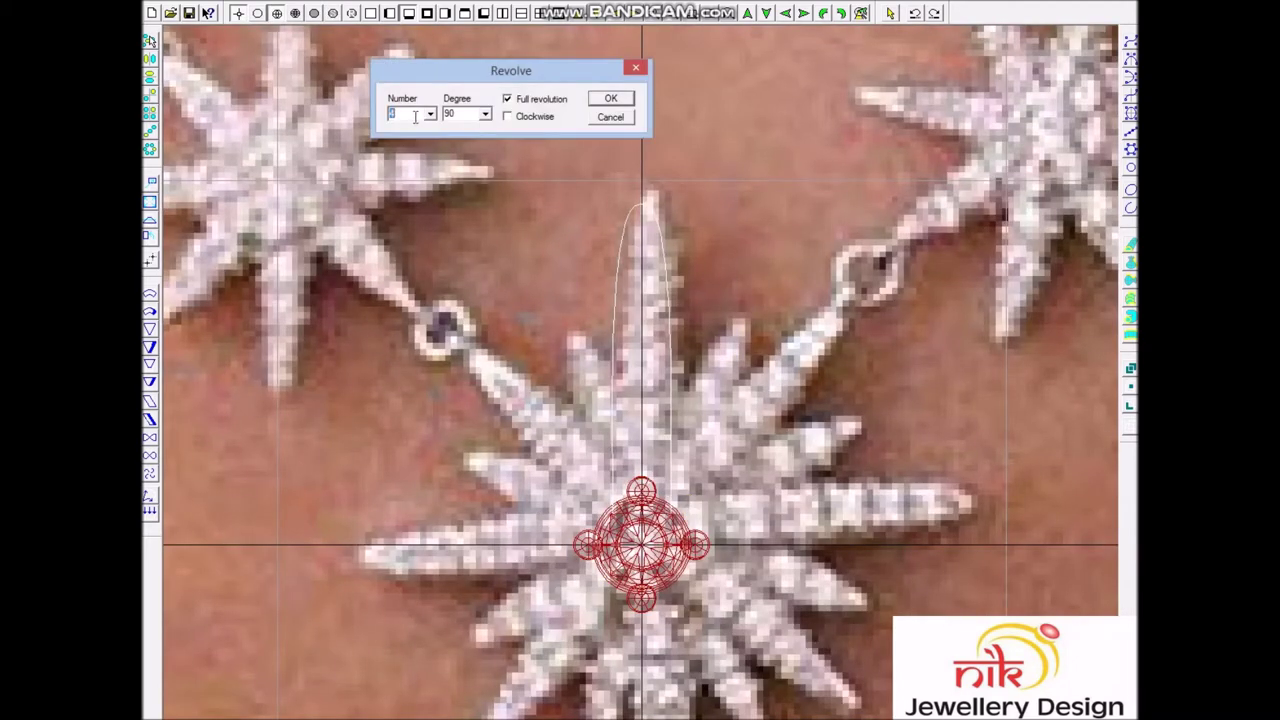
text(8)
key(Return)
scroll(697, 293, down, 1)
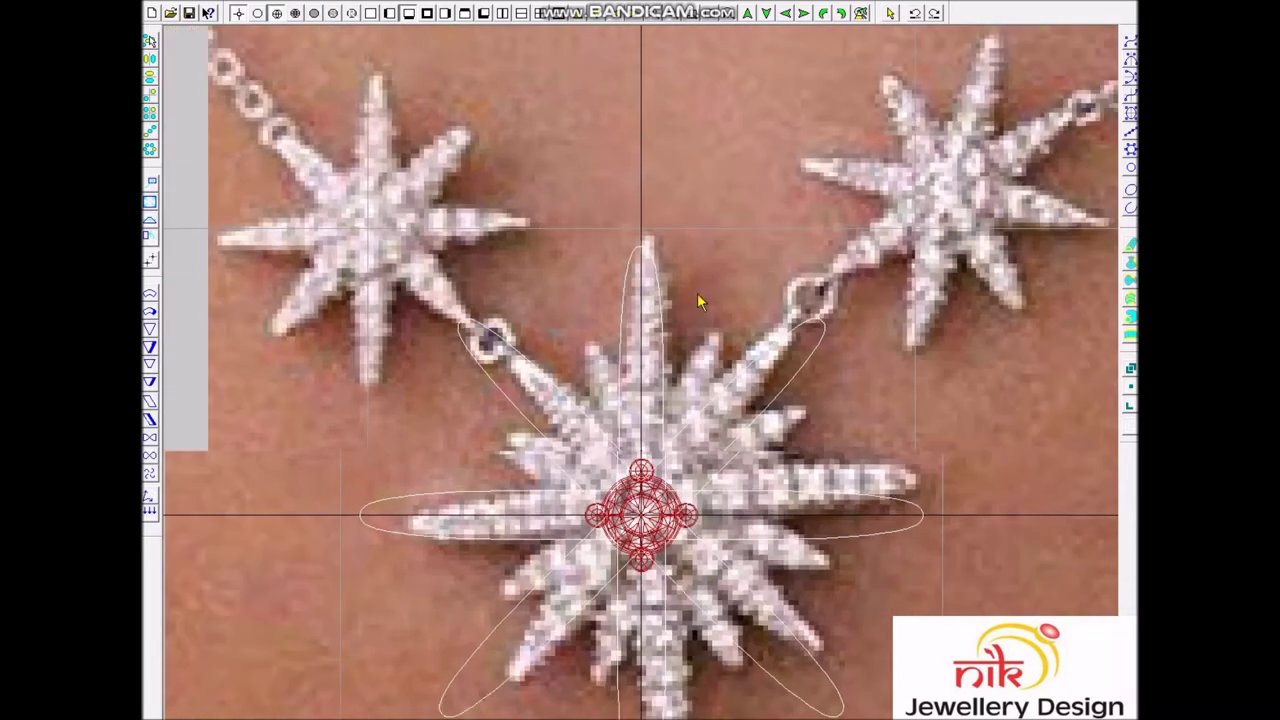
scroll(728, 350, up, 1)
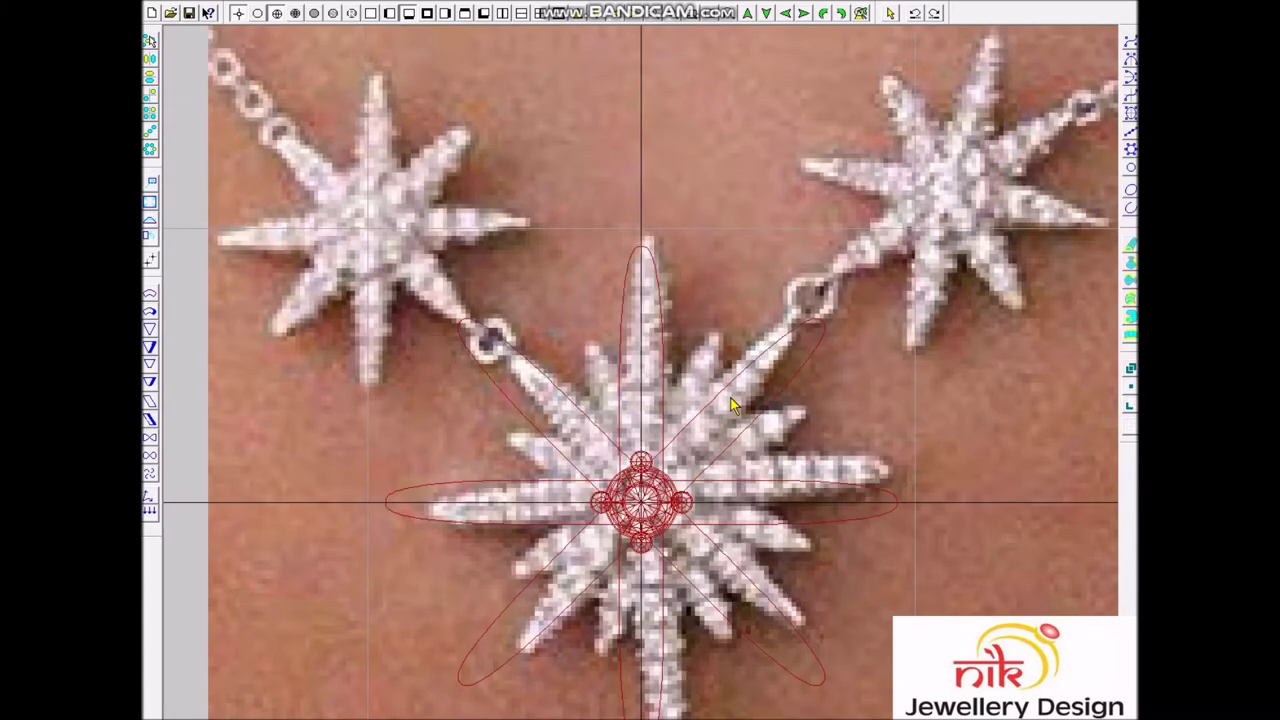
Step: Draw a large circle around the centre enclosing the star's rays
click(730, 397)
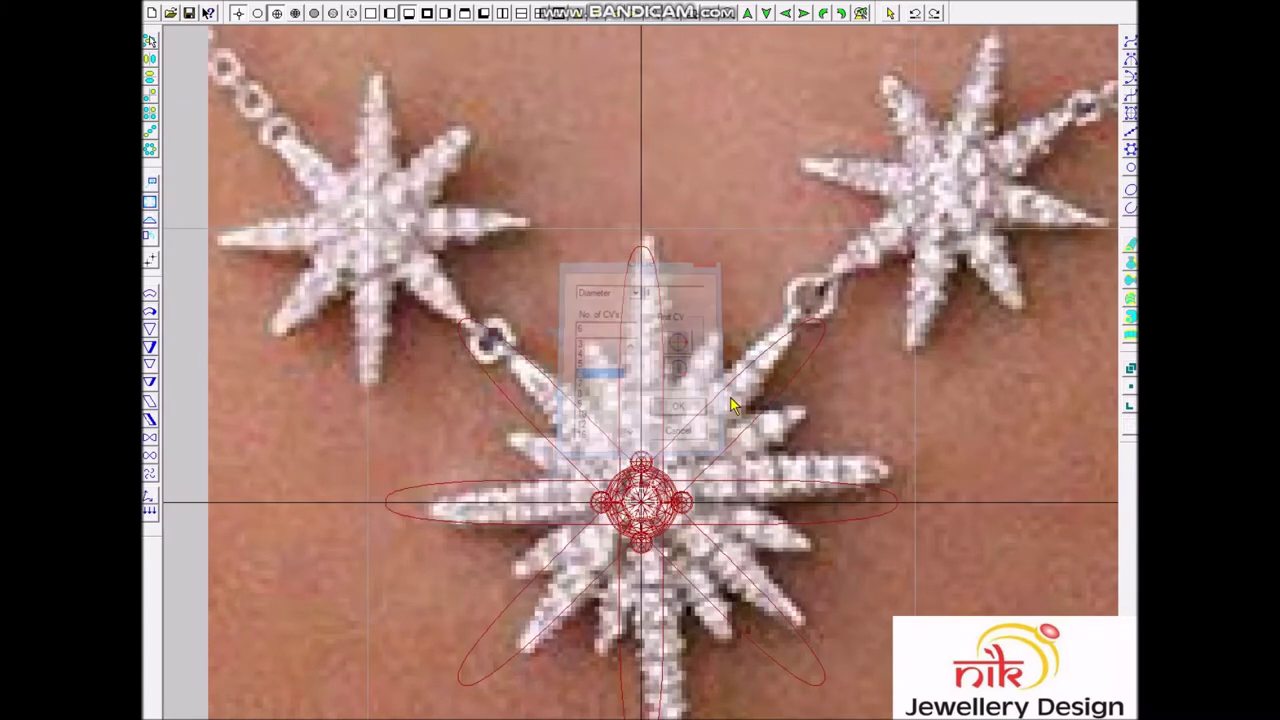
drag(815, 565, 1095, 608)
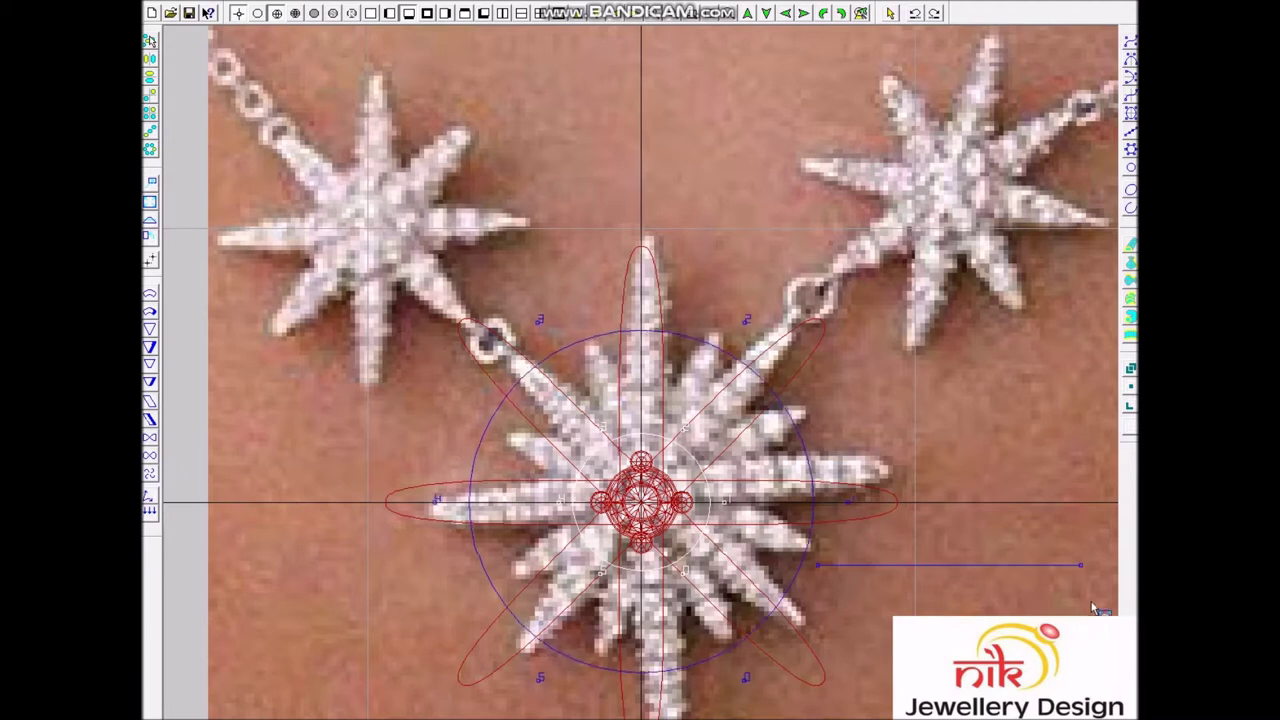
drag(1095, 608, 1135, 612)
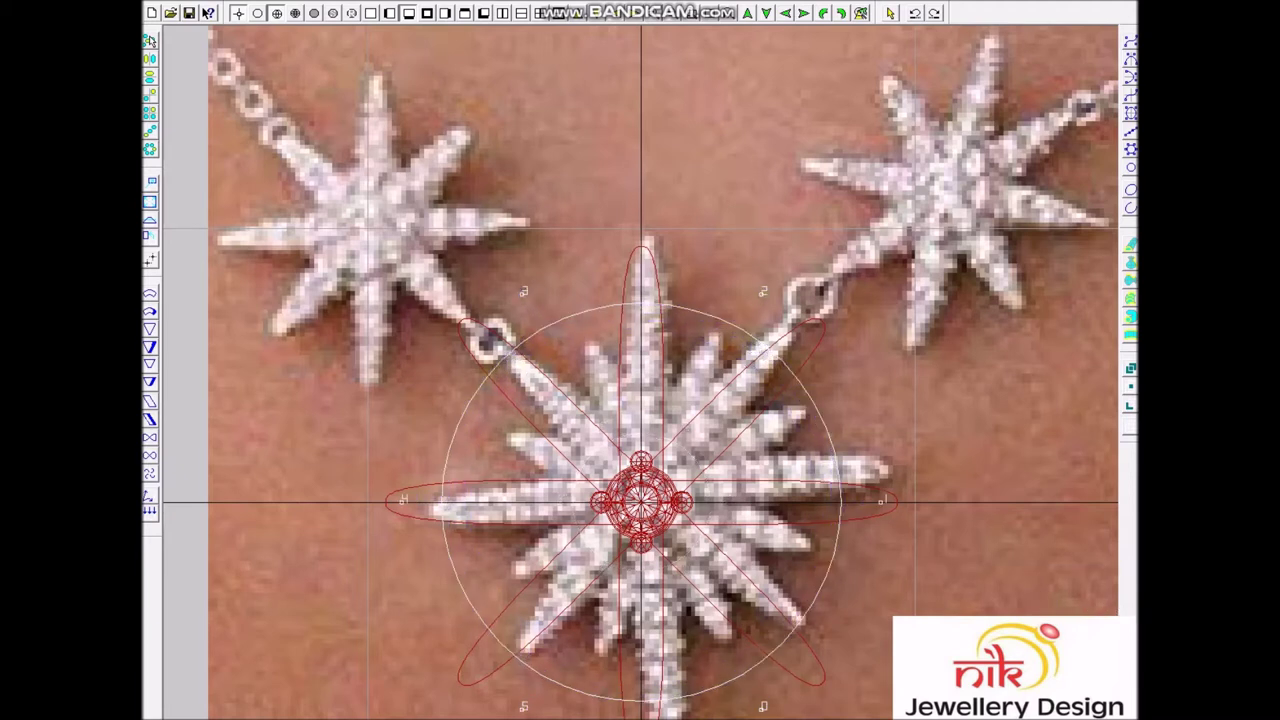
click(790, 415)
Step: Delete the unwanted diagonal spike copies and show the vertical outline's control points
click(735, 598)
click(526, 592)
key(Delete)
click(555, 415)
key(Delete)
click(658, 400)
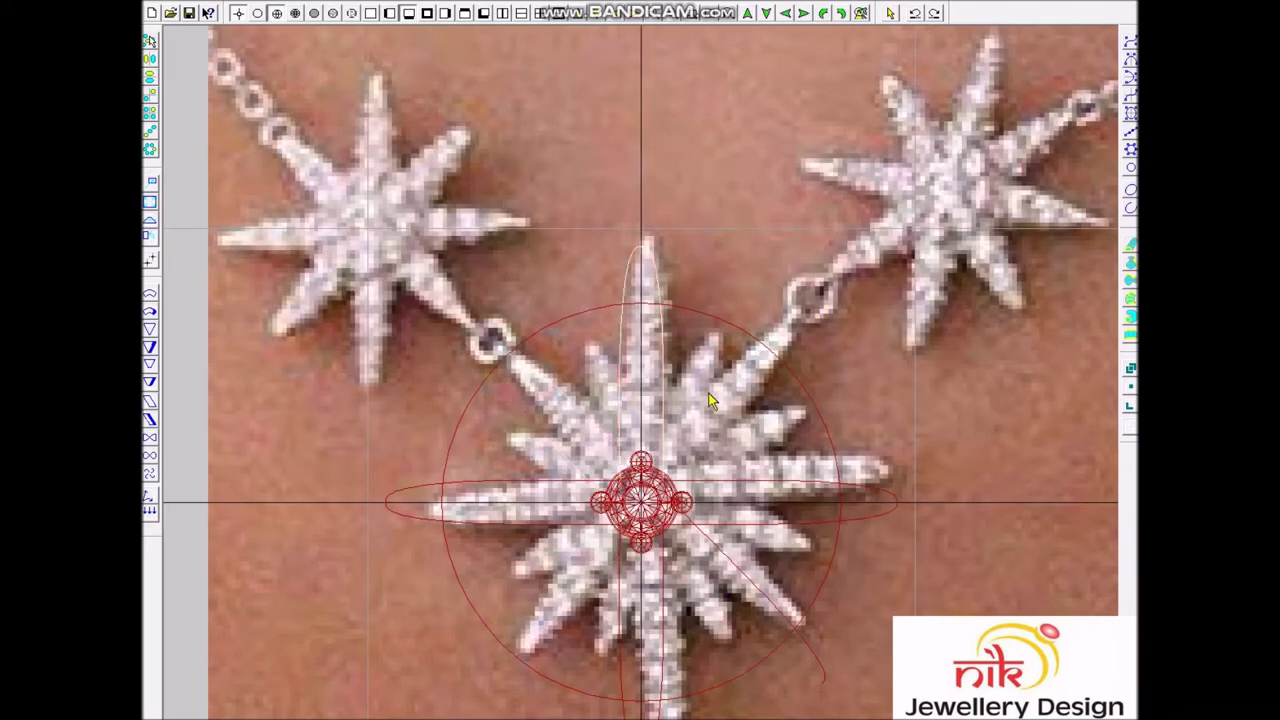
key(F10)
Step: Move a copy of the spike outline downward and select the points at its top
scroll(683, 435, up, 3)
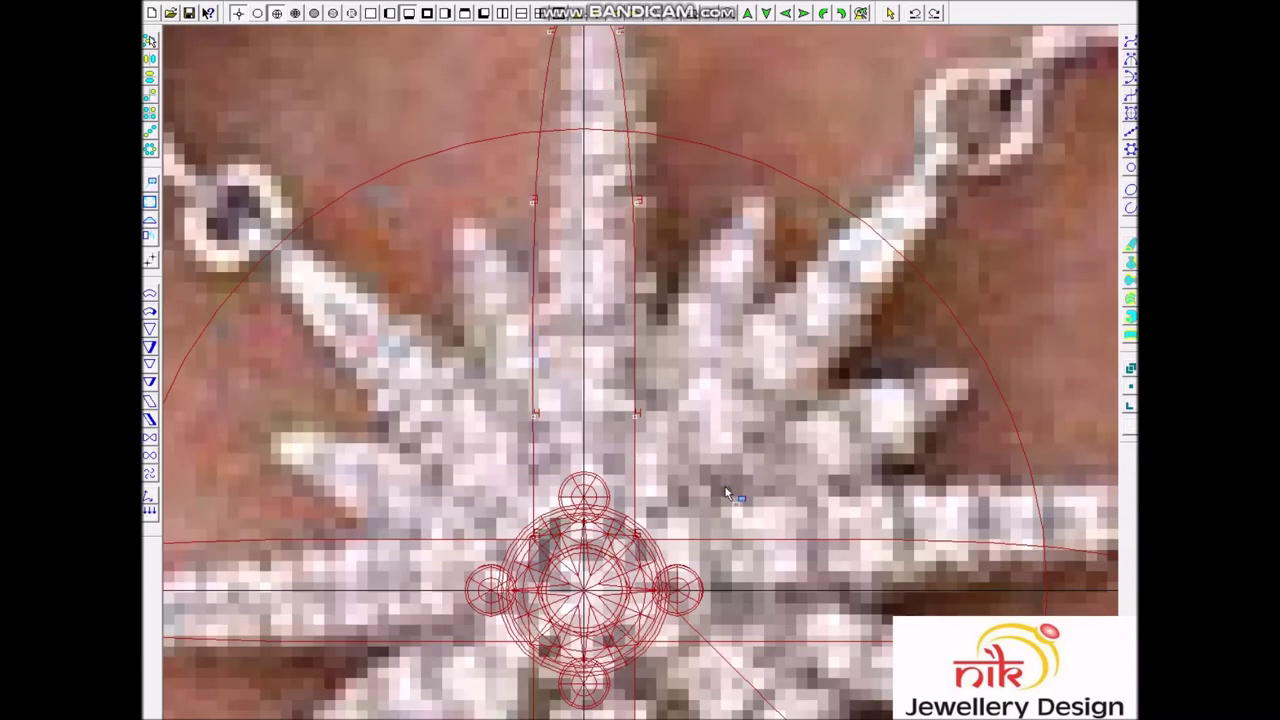
drag(678, 240, 667, 328)
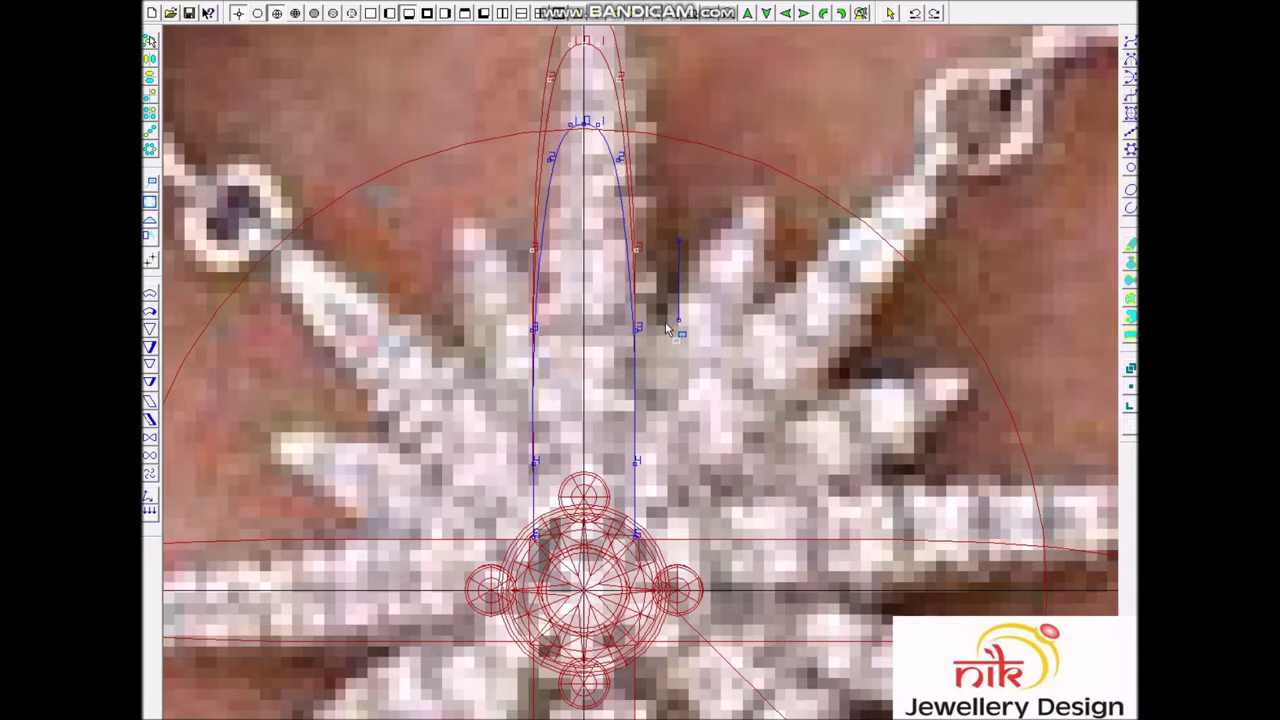
click(667, 330)
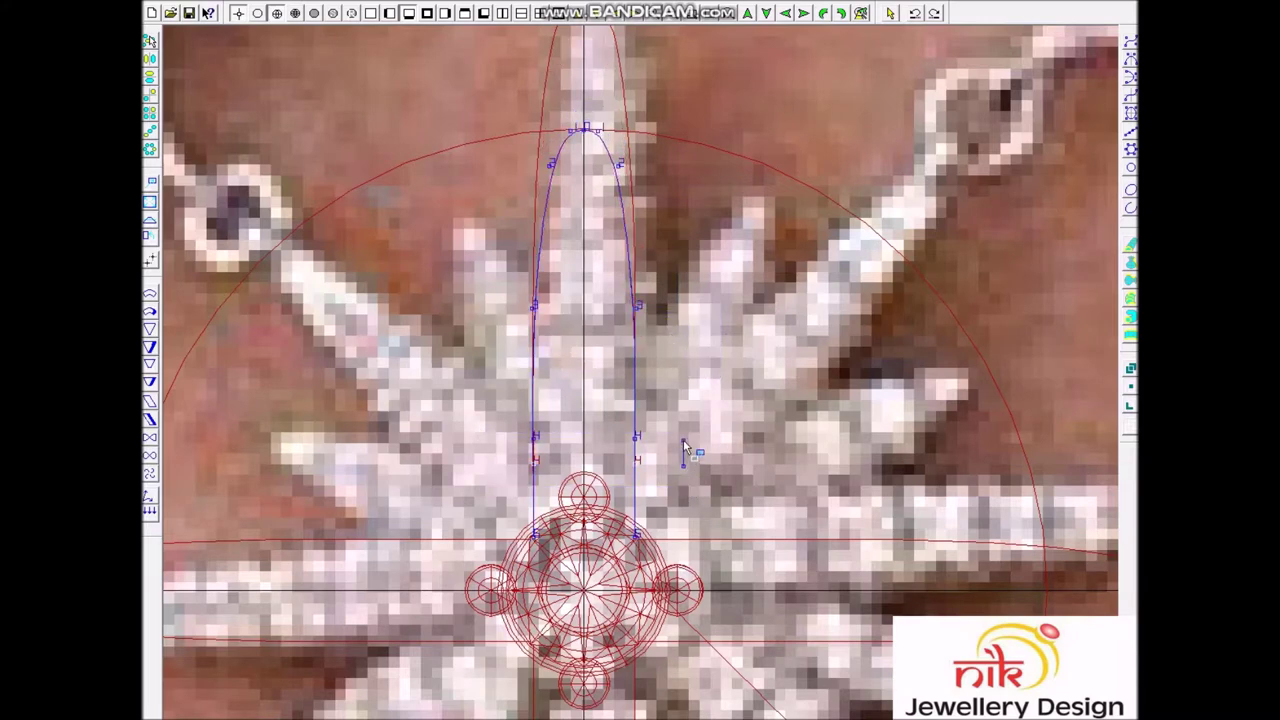
click(619, 150)
click(558, 158)
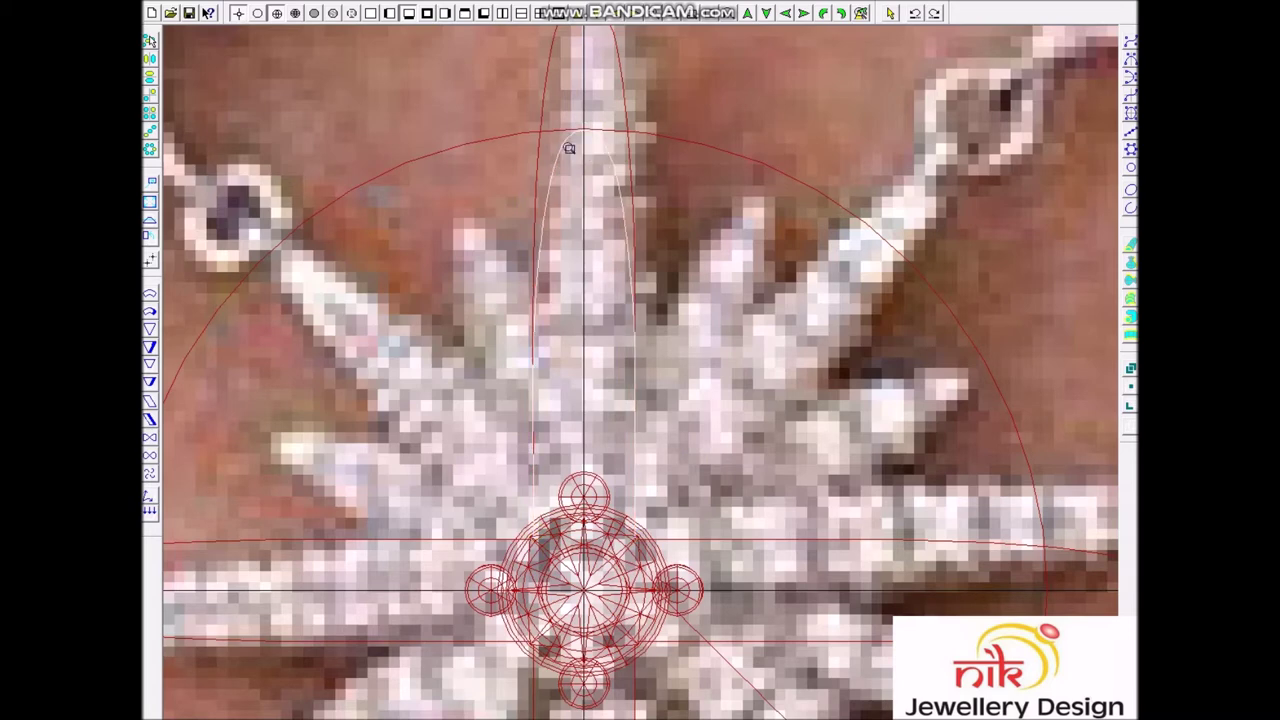
drag(563, 271, 909, 509)
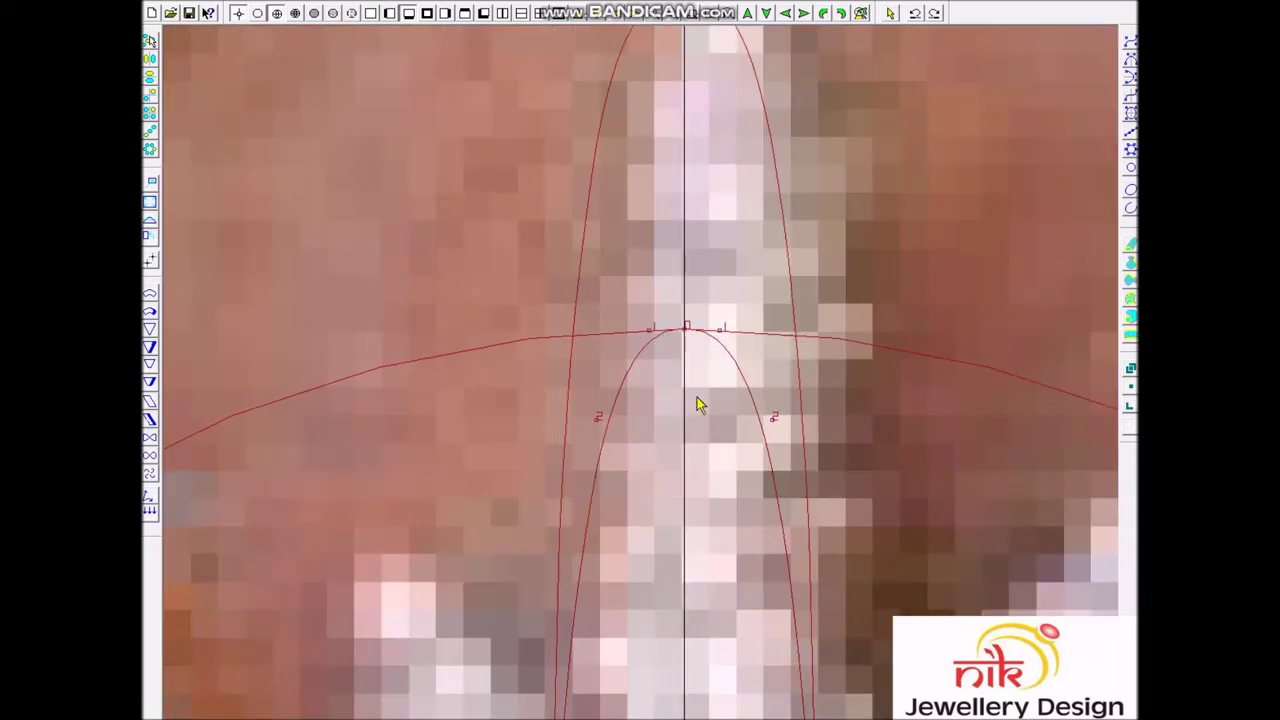
drag(762, 352, 634, 380)
scroll(620, 395, down, 3)
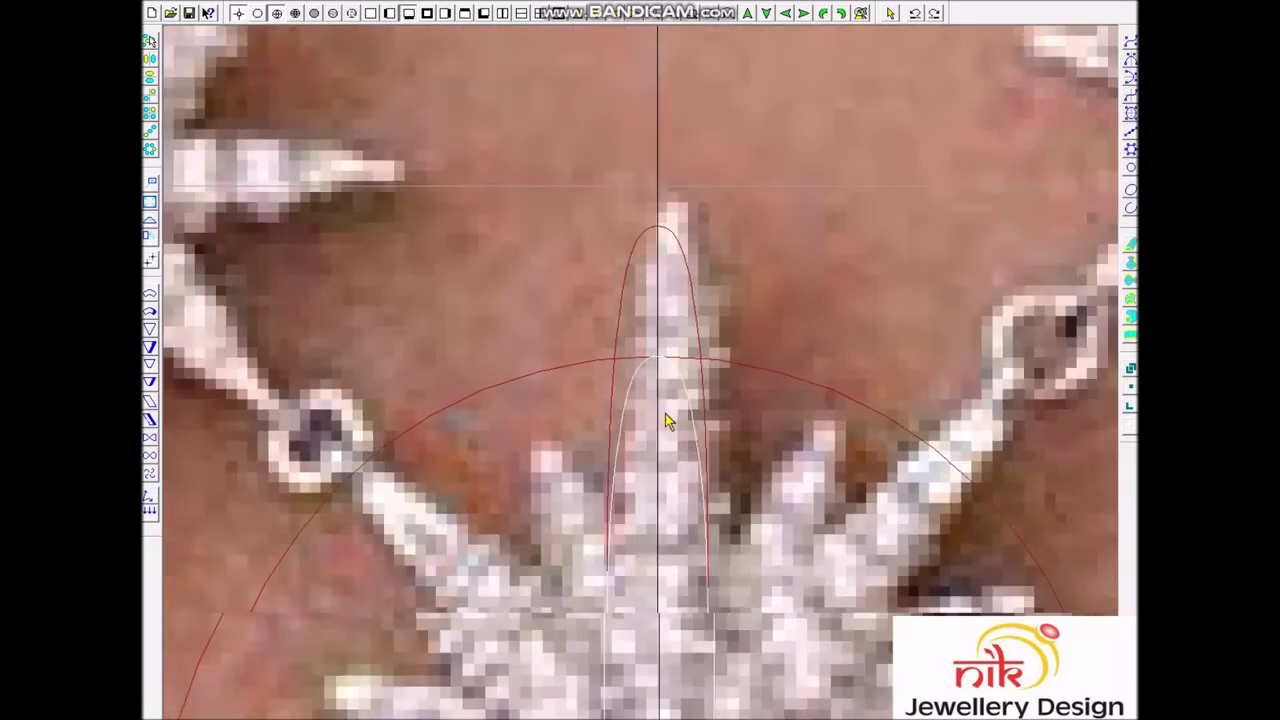
scroll(665, 415, down, 3)
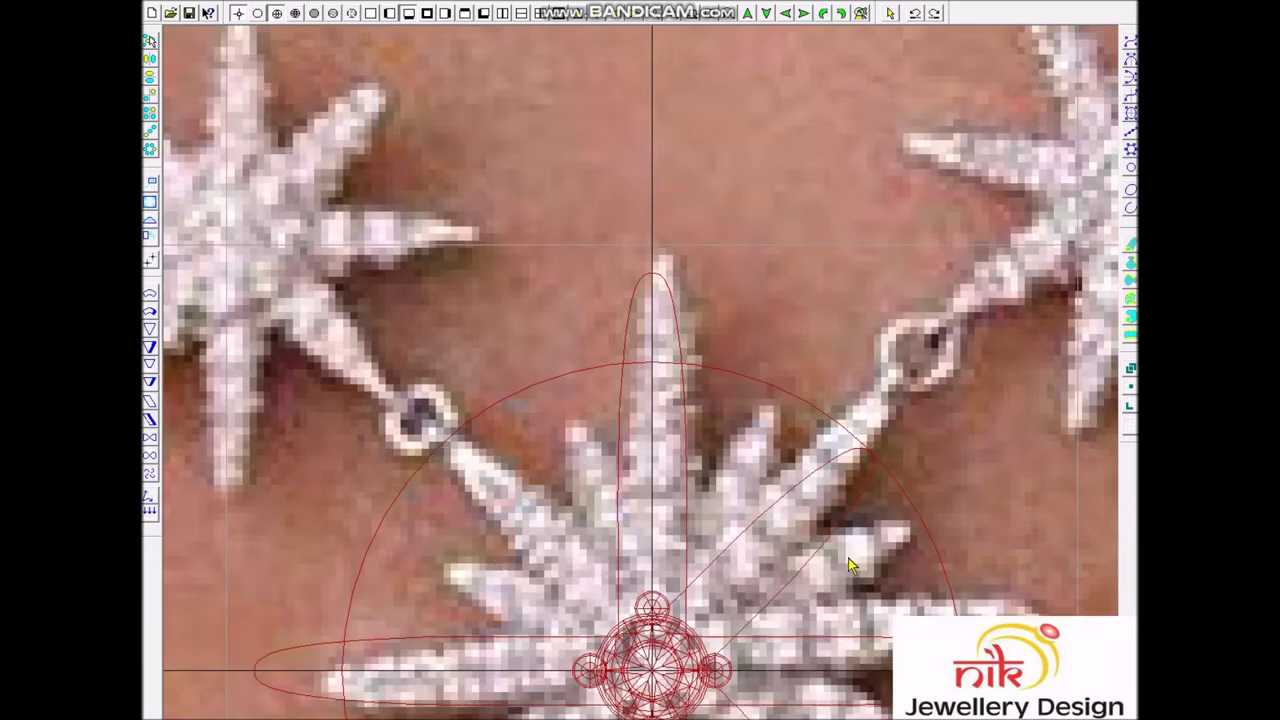
scroll(827, 537, down, 2)
Step: Repeat rotated copies of the diagonal petal curve, then undo the extra copies
drag(708, 441, 755, 497)
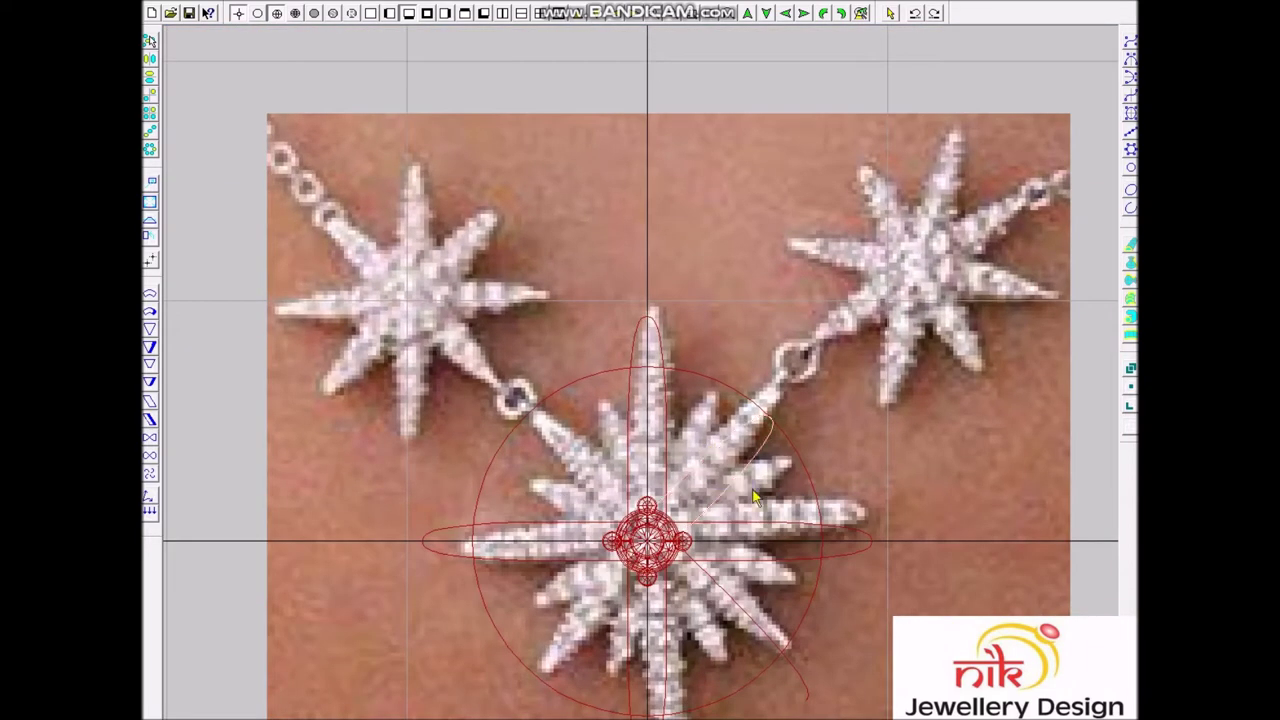
click(750, 637)
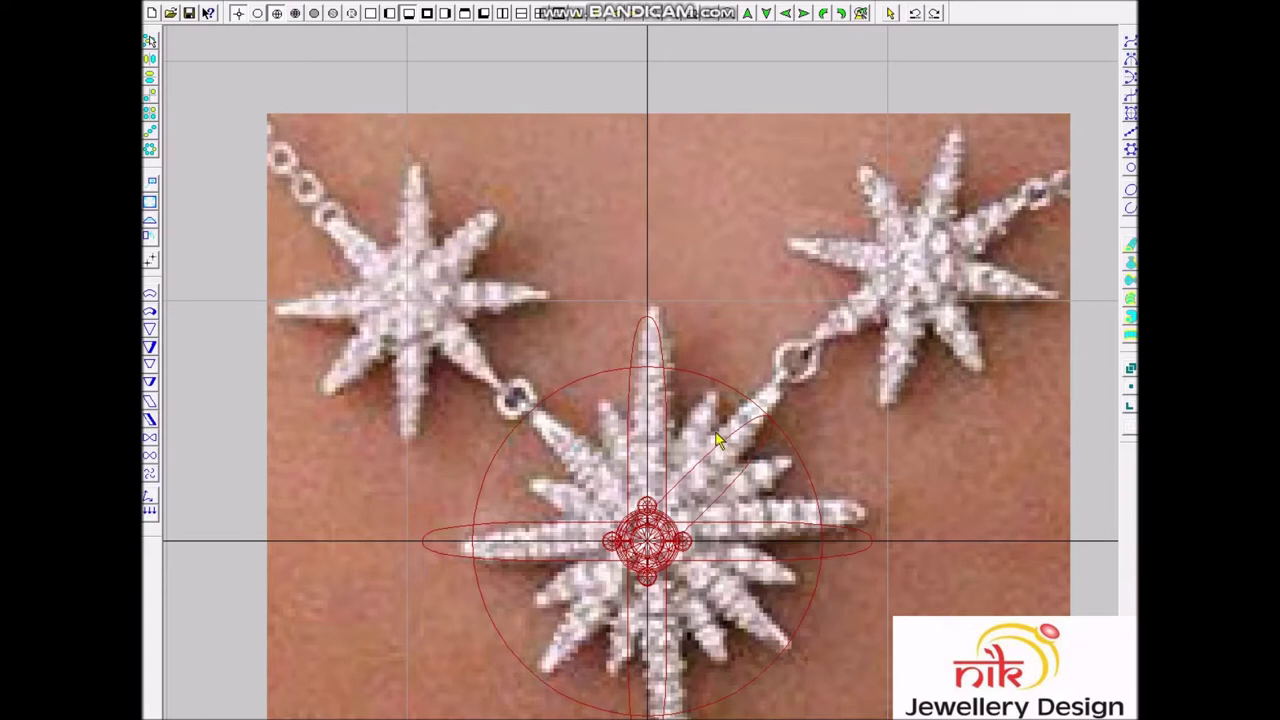
right_click(743, 489)
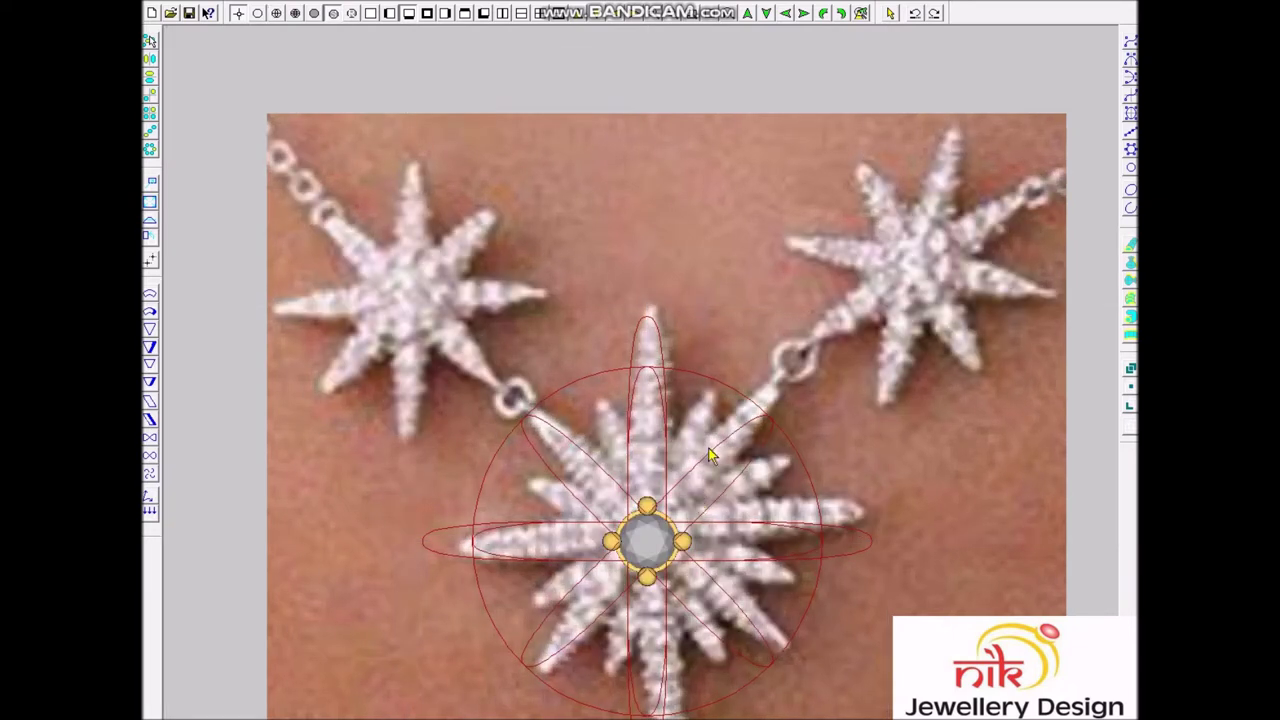
scroll(697, 402, down, 1)
scroll(697, 402, down, 1)
scroll(697, 402, up, 5)
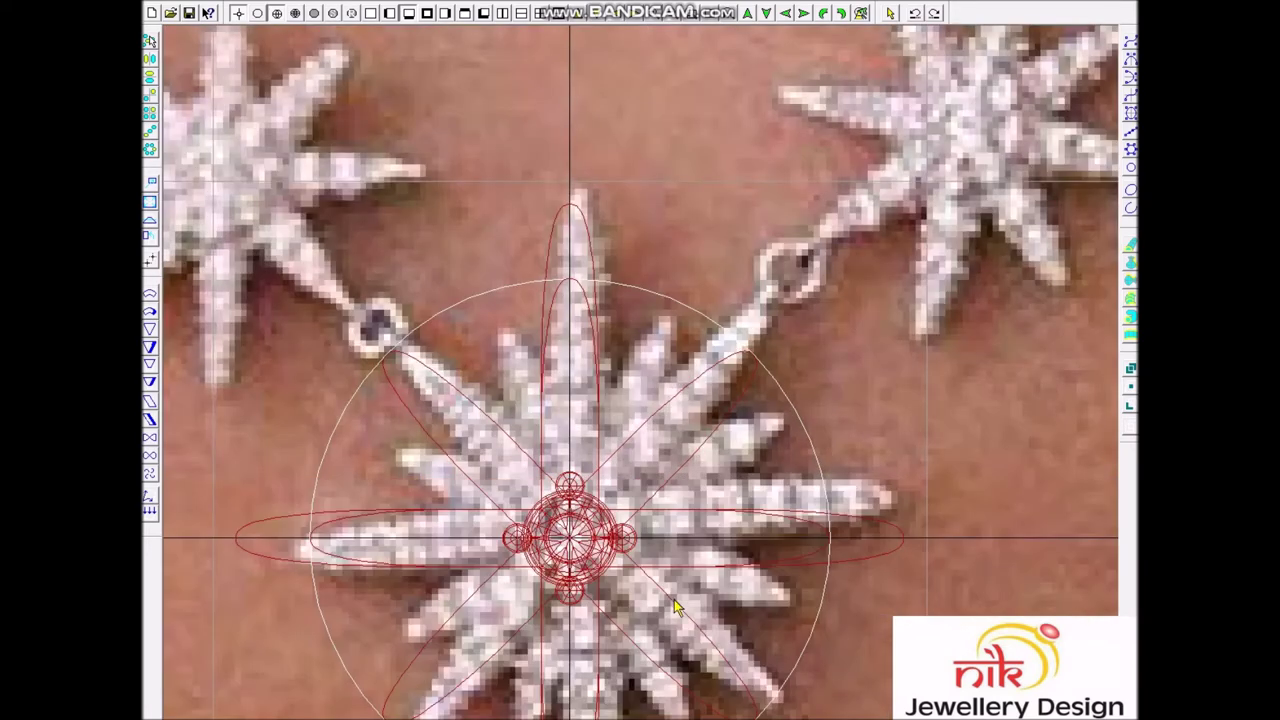
scroll(690, 560, down, 2)
key(ctrl+z)
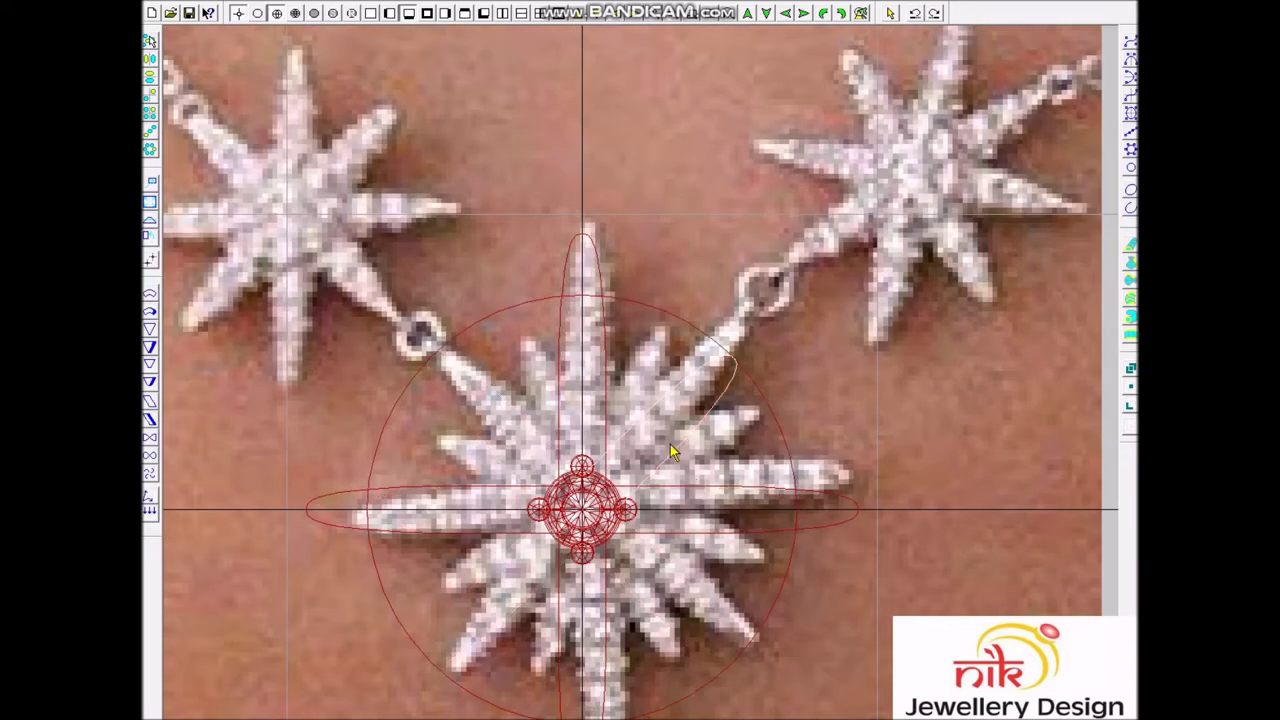
Step: Revolve the petal curve into 8 copies at 45 degrees around the centre
key(ctrl+r)
key(Return)
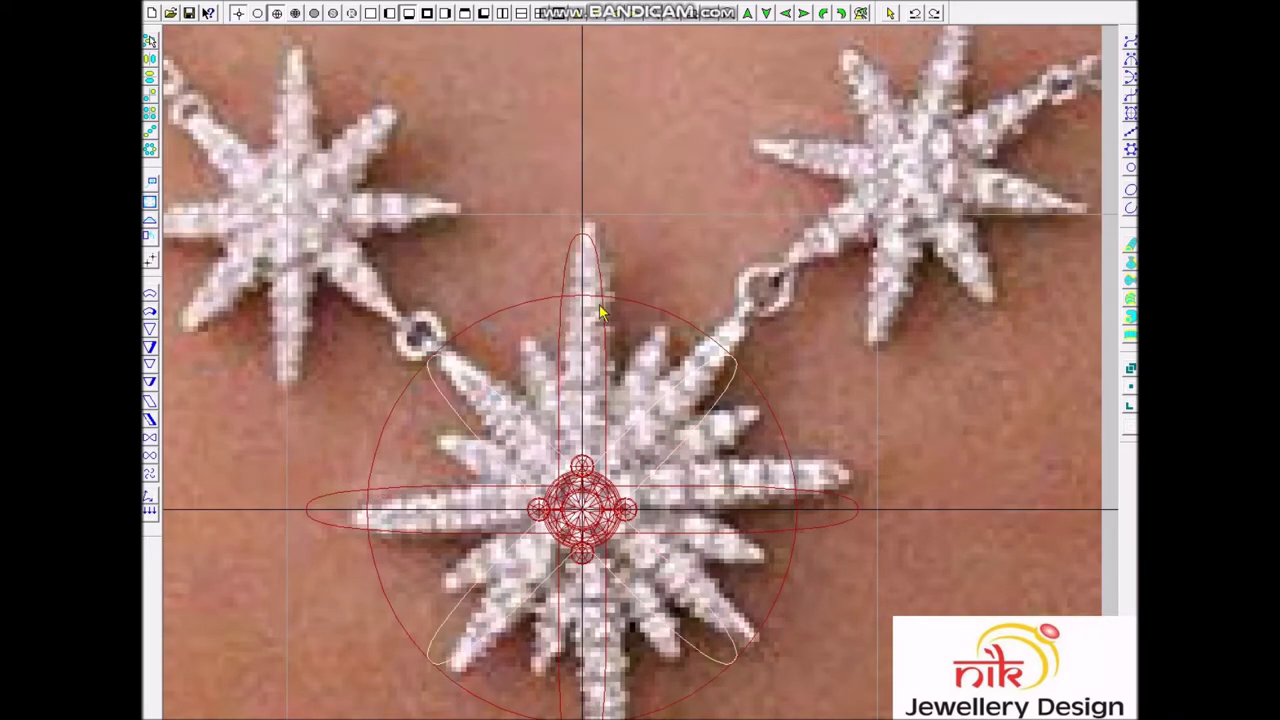
scroll(640, 480, down, 2)
scroll(808, 400, up, 3)
Step: Add a slightly smaller concentric circle inside the large circle
click(838, 378)
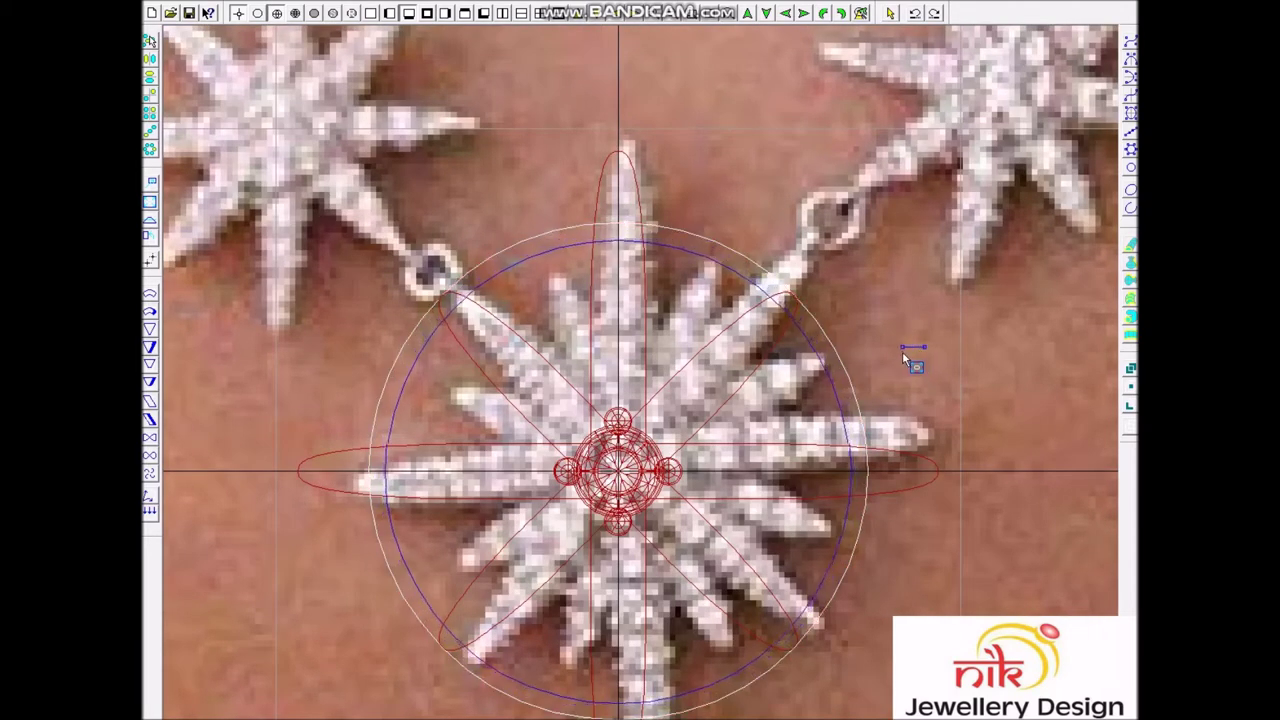
click(885, 354)
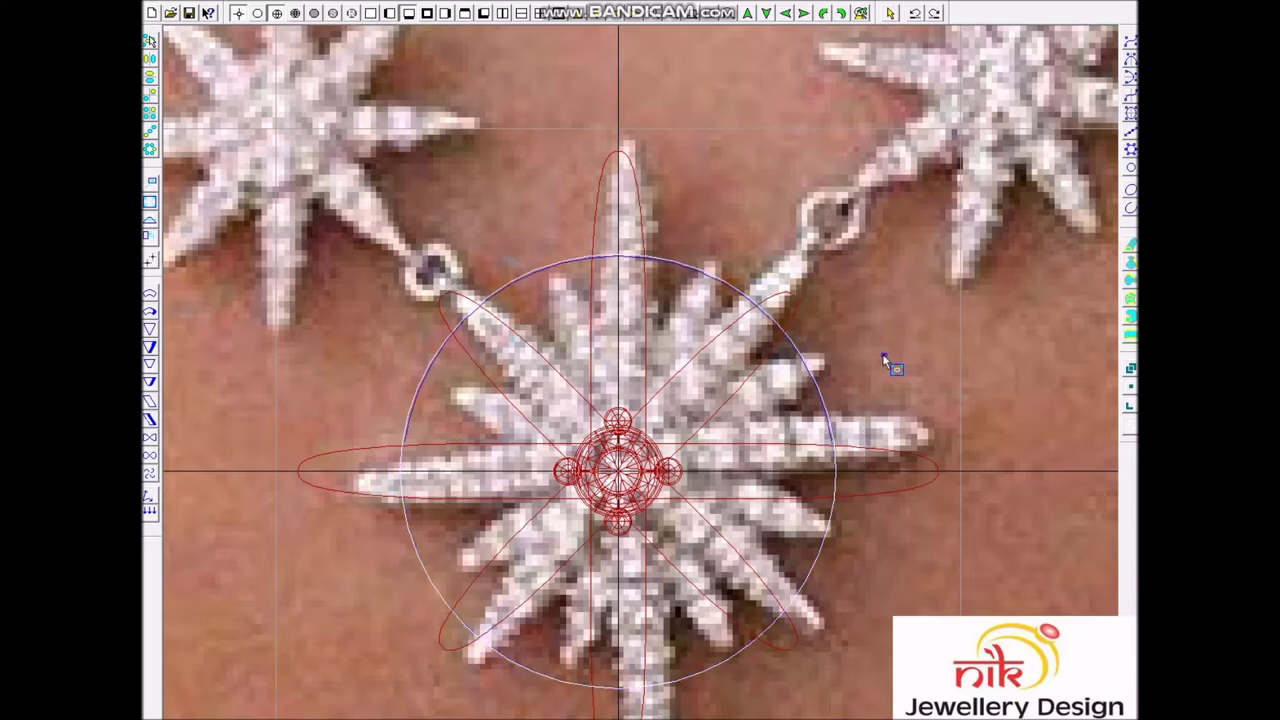
click(883, 355)
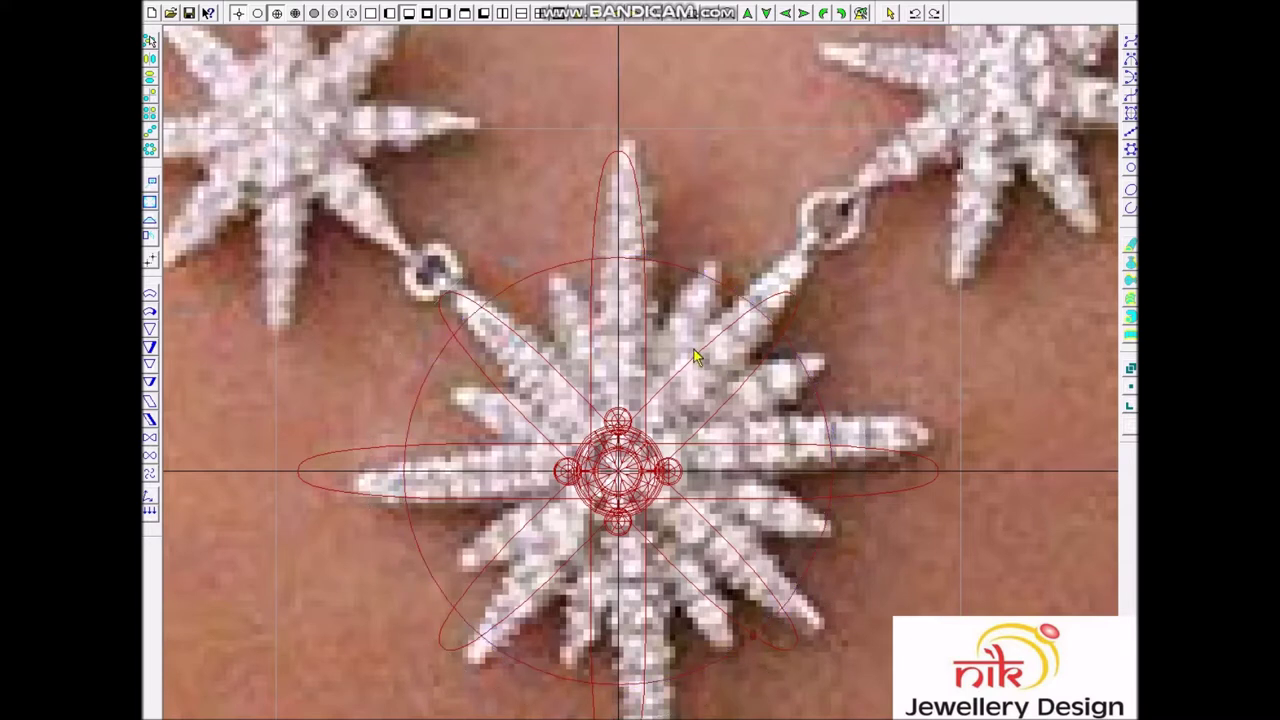
Step: Delete the vertical petal ellipse and draw a new inner petal curve inside the top ray
click(697, 254)
key(Delete)
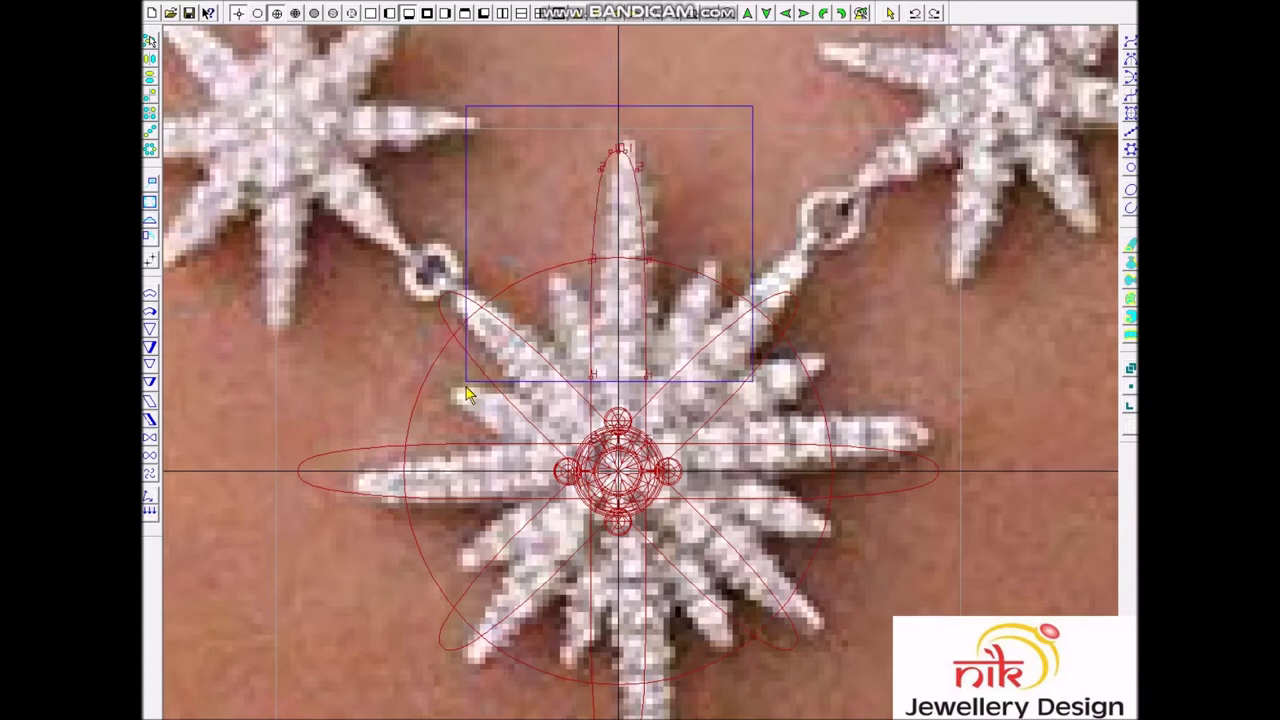
drag(684, 300, 678, 345)
right_click(676, 343)
drag(400, 86, 886, 457)
right_click(740, 370)
Step: Pull the petal curve's side and upper points inward to narrow its tip
drag(704, 490, 460, 552)
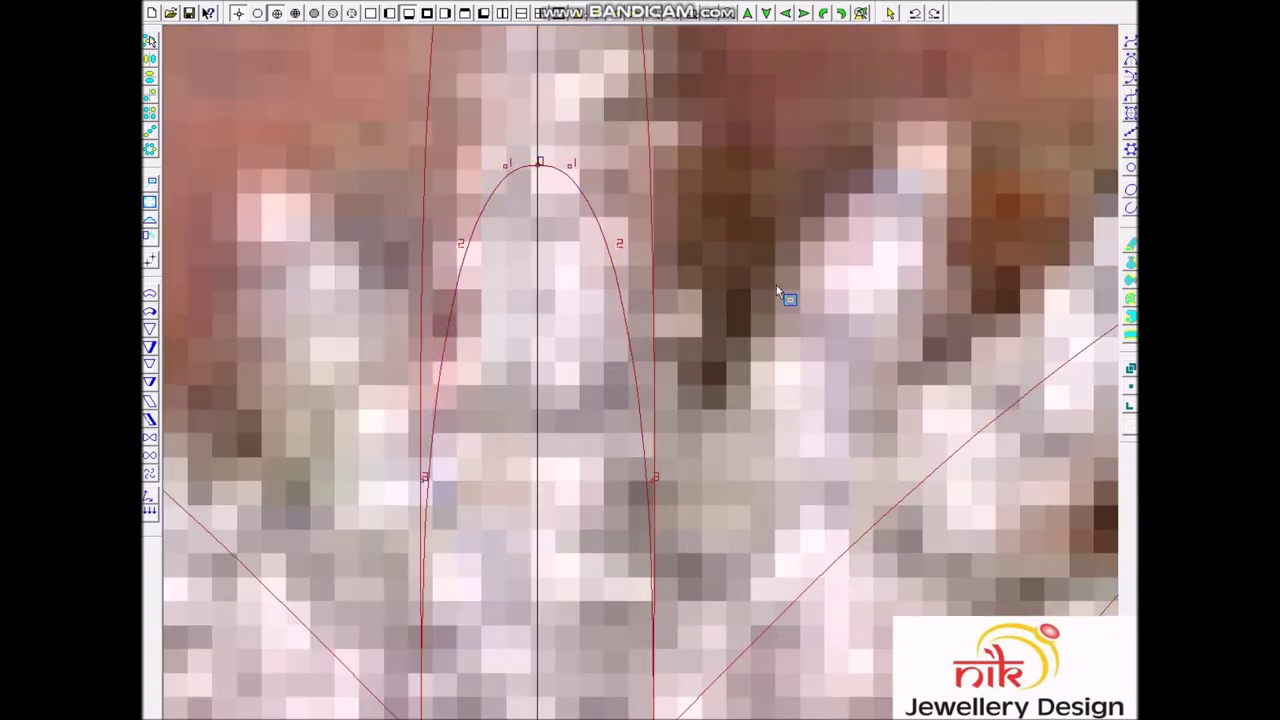
drag(776, 285, 700, 257)
drag(662, 127, 512, 184)
drag(366, 266, 777, 354)
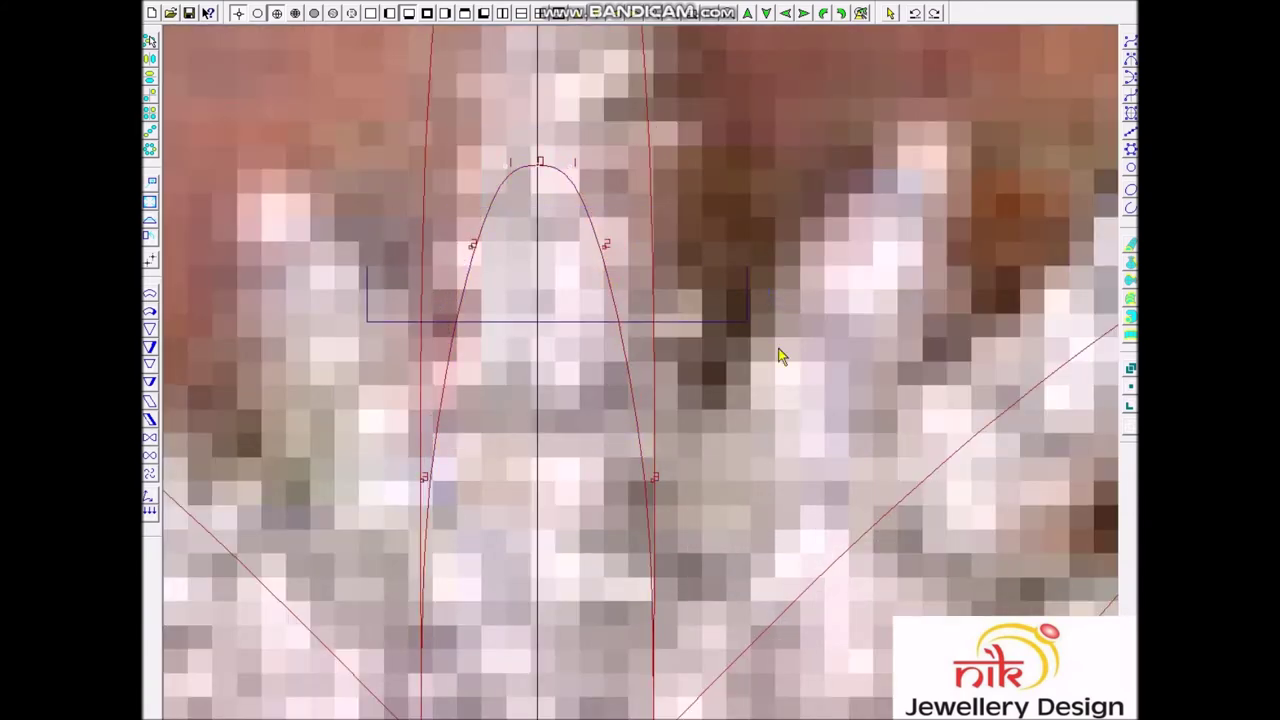
scroll(820, 297, down, 1)
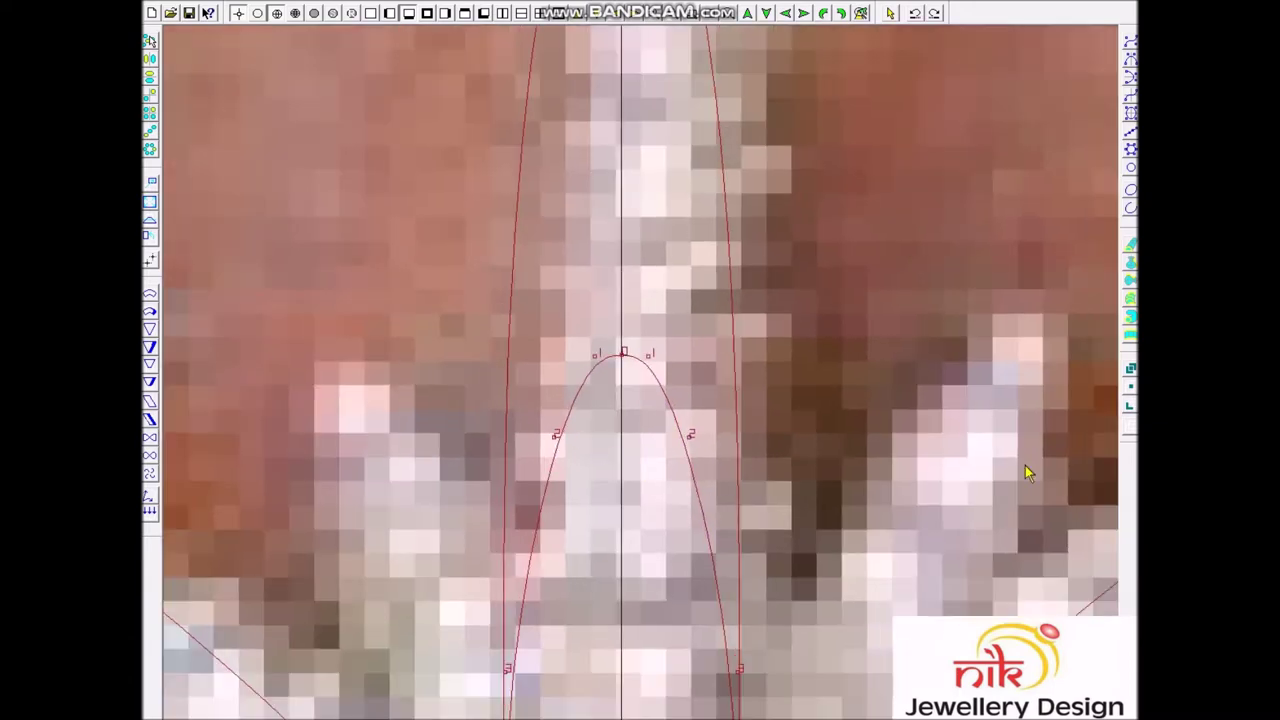
scroll(817, 495, down, 2)
scroll(735, 515, down, 2)
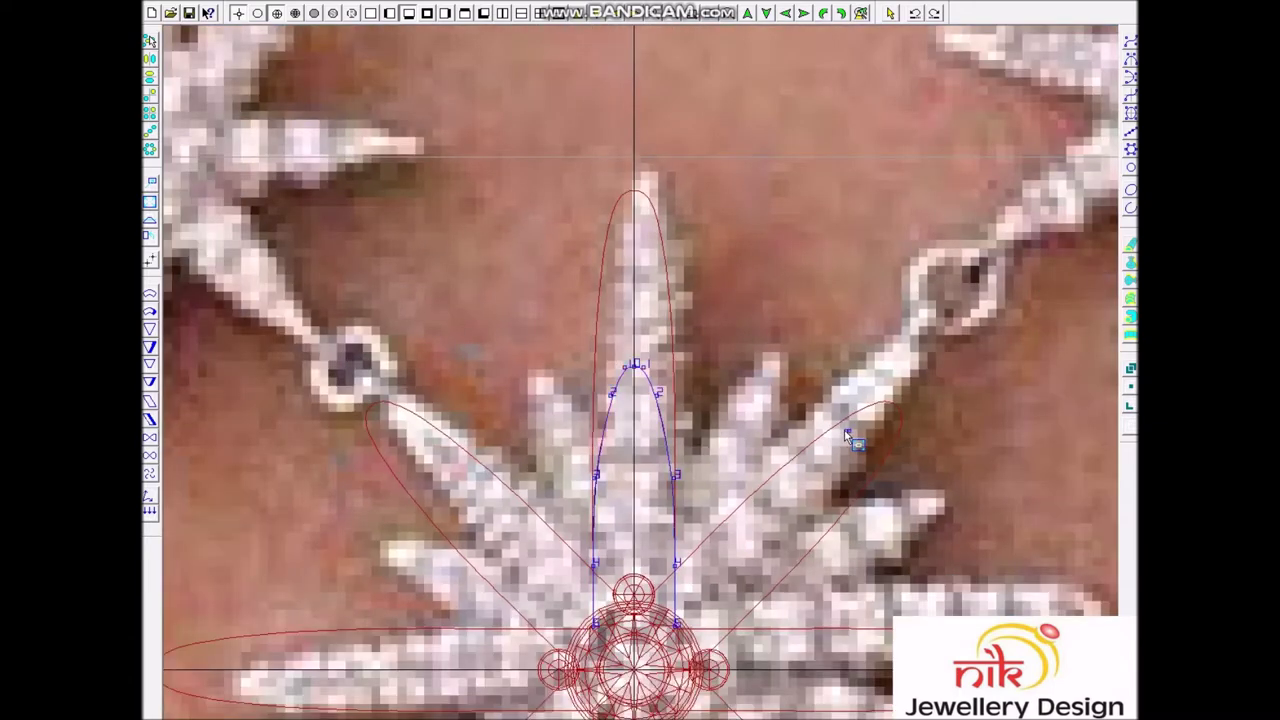
scroll(622, 398, down, 2)
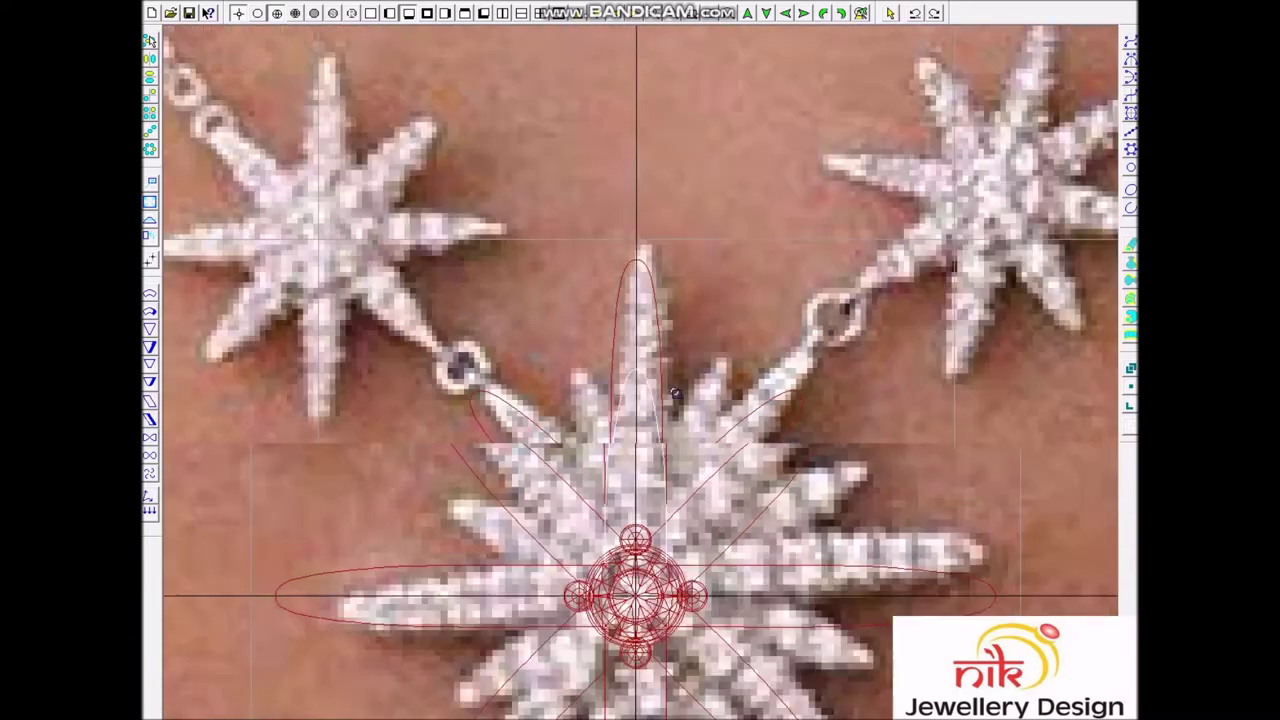
Step: Revolve the inner petal curve around the centre, then redo it with copies every 30°
key(ctrl+r)
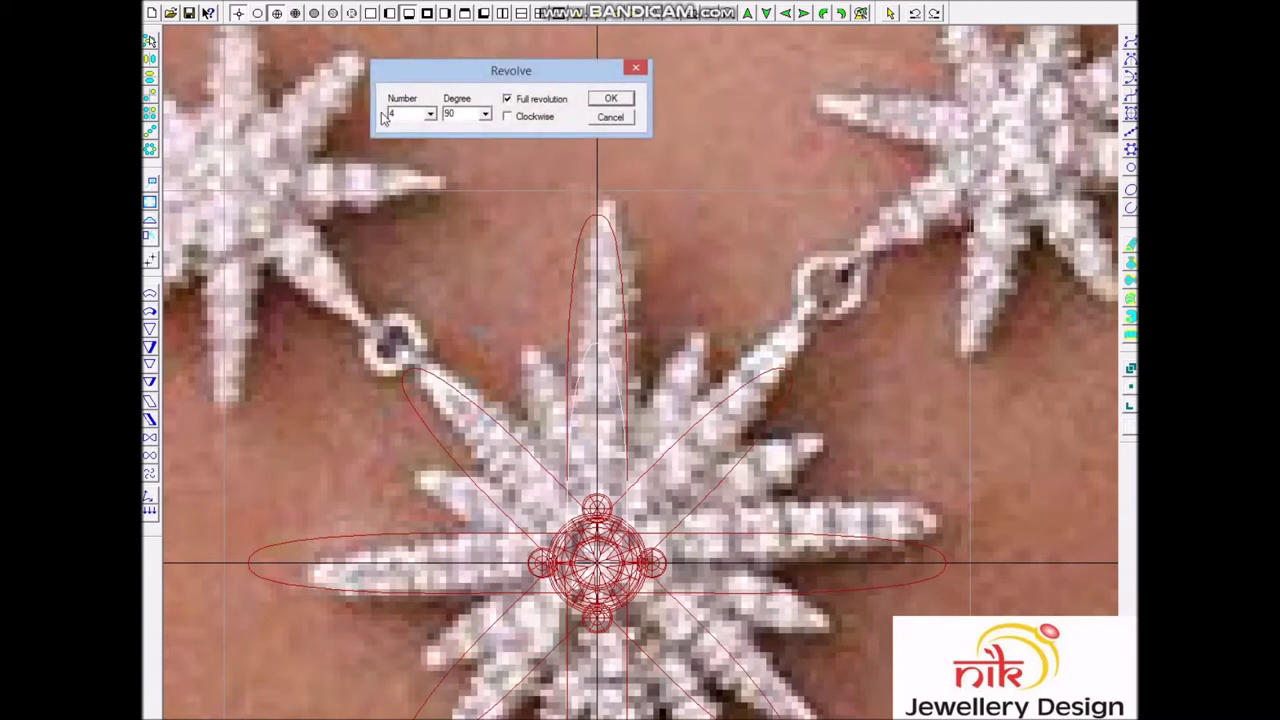
key(Return)
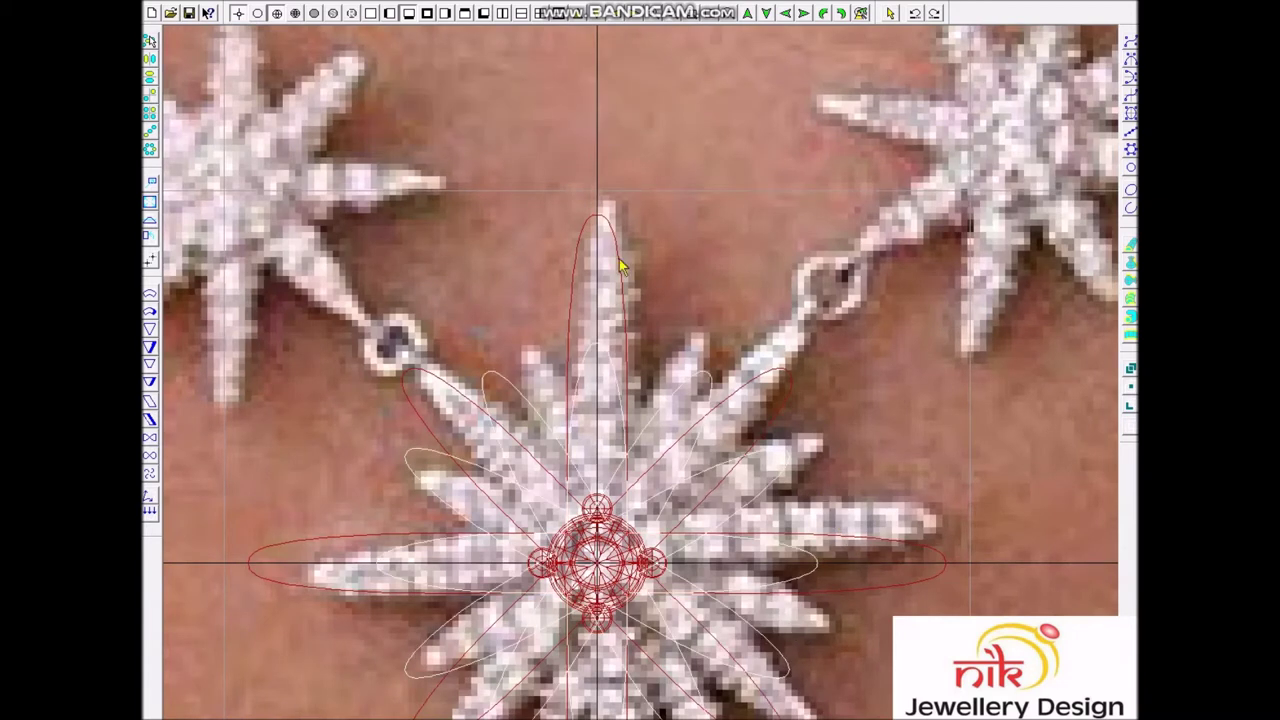
key(ctrl+r)
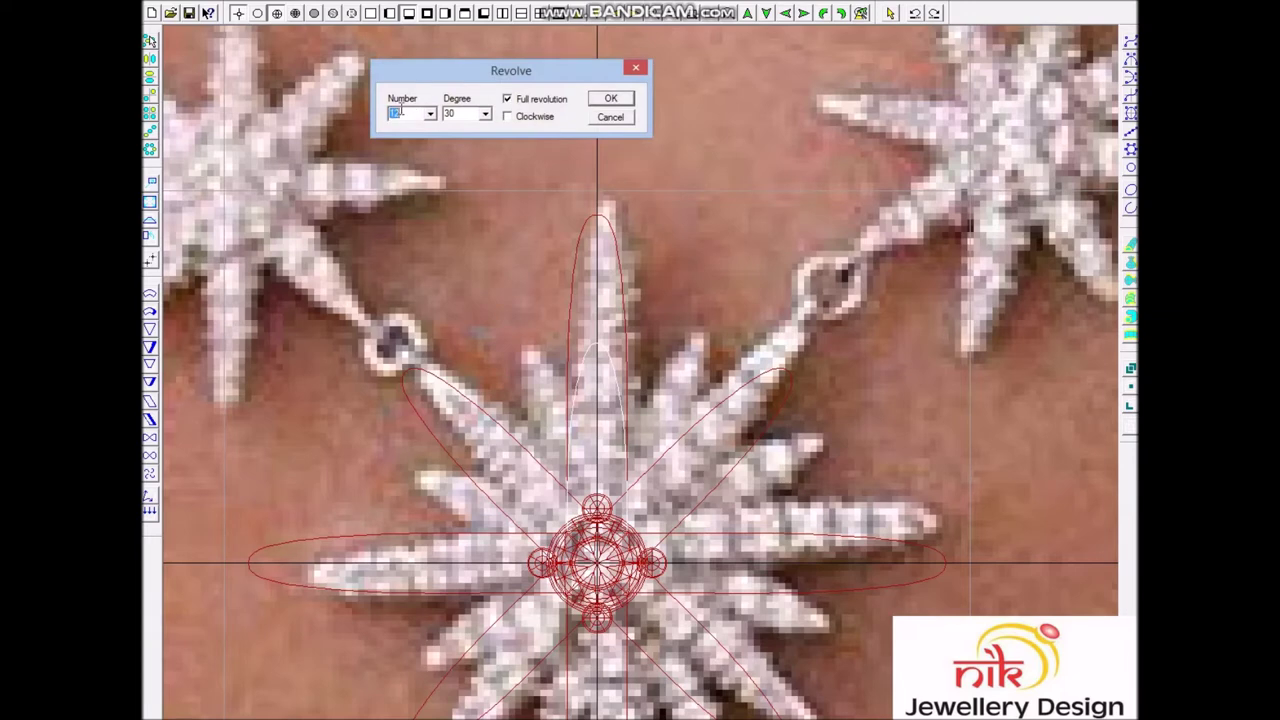
key(Return)
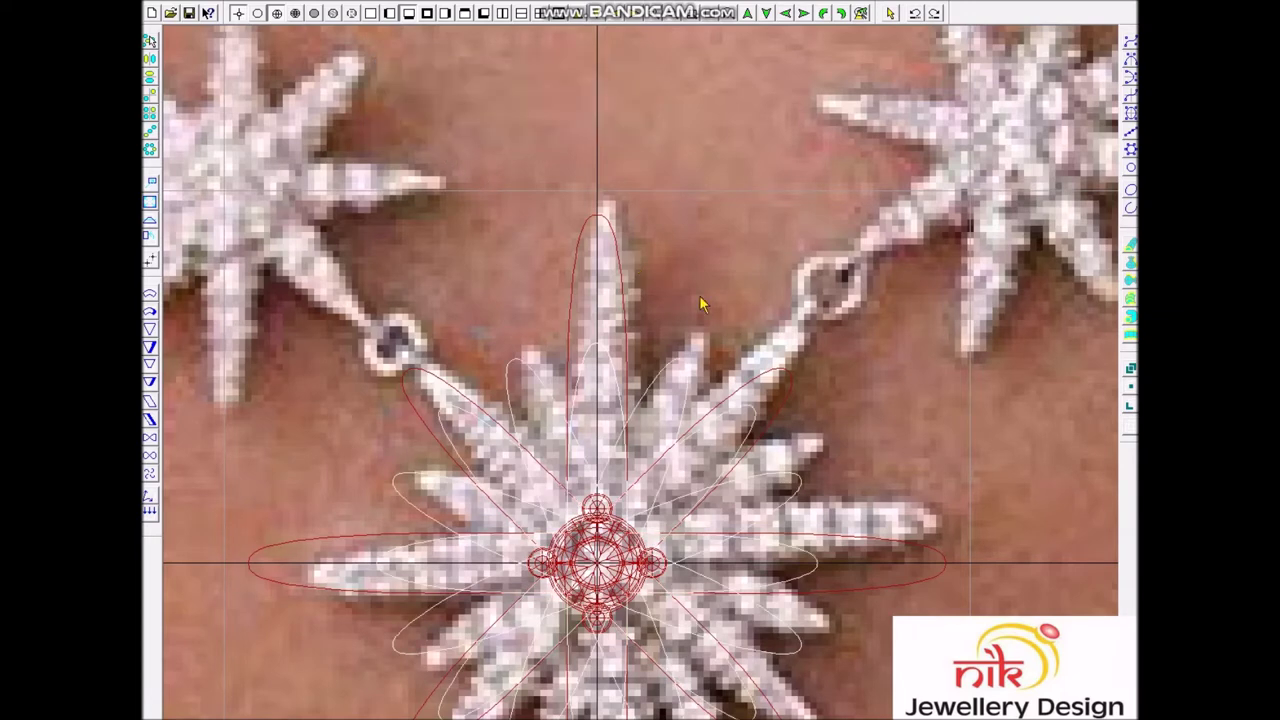
scroll(720, 310, down, 1)
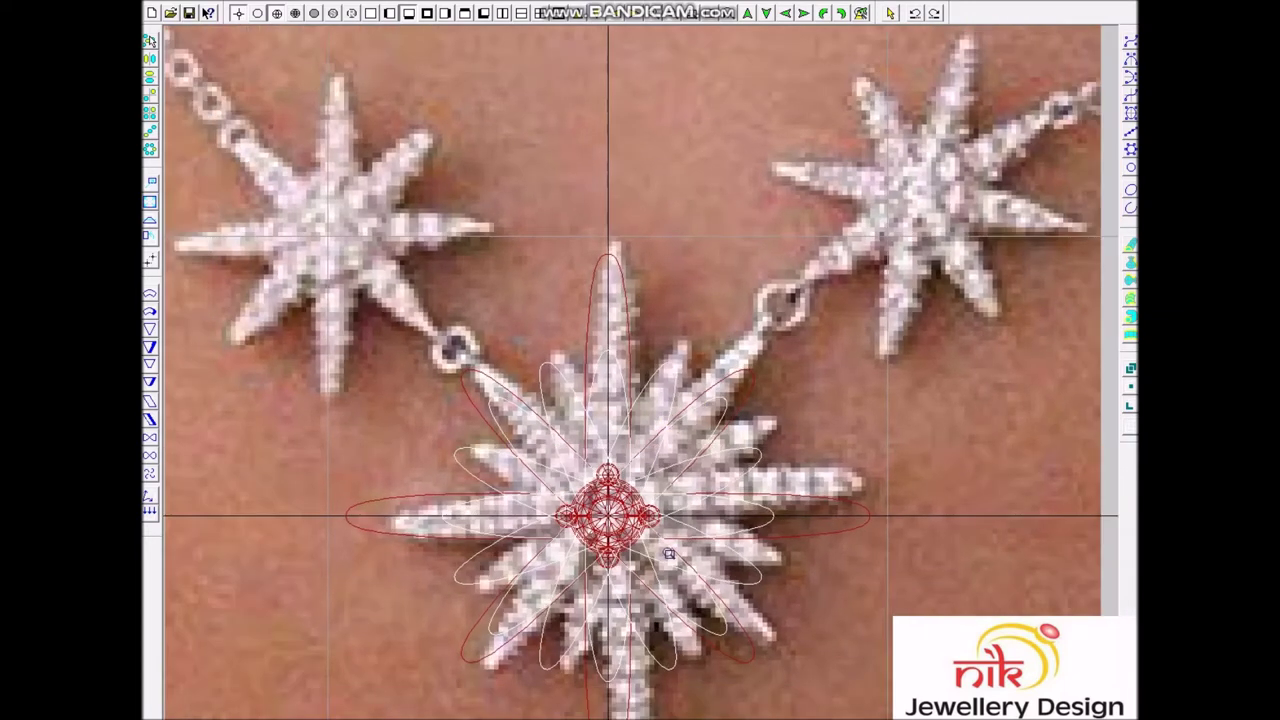
scroll(649, 465, up, 3)
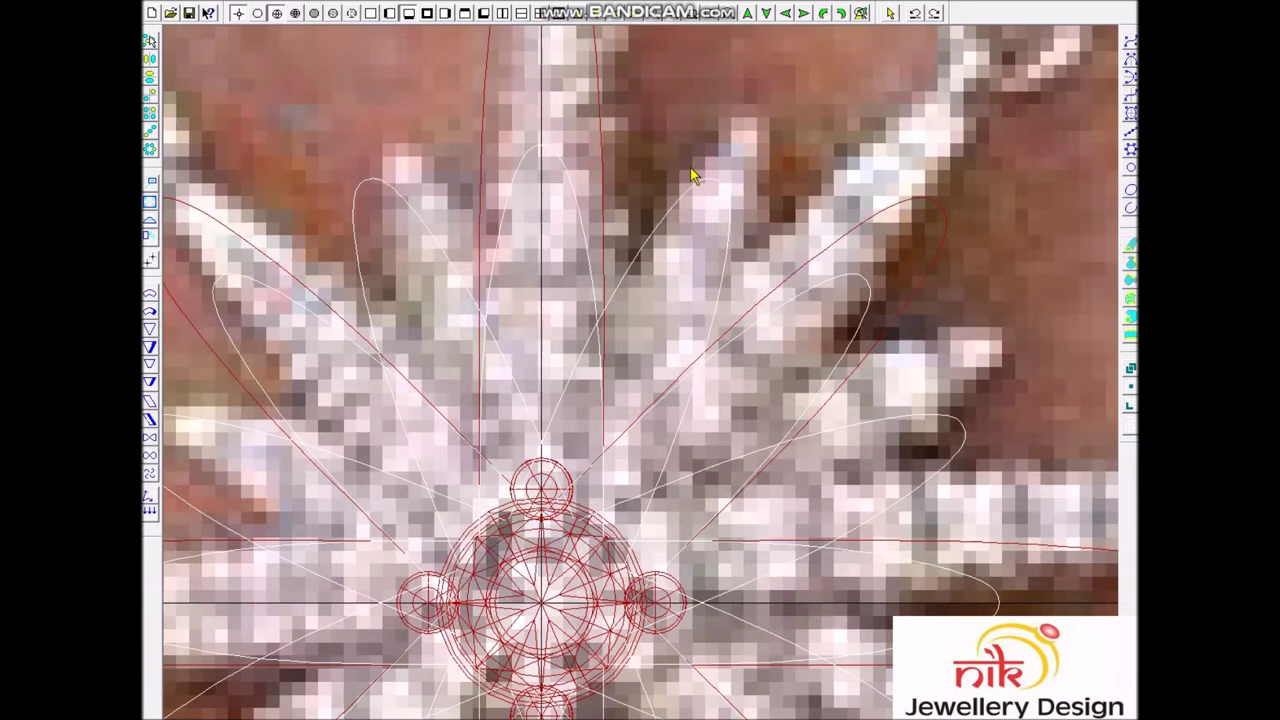
Step: Keep a single petal curve on the short ray and resize all its points to fit that ray
drag(748, 210, 752, 172)
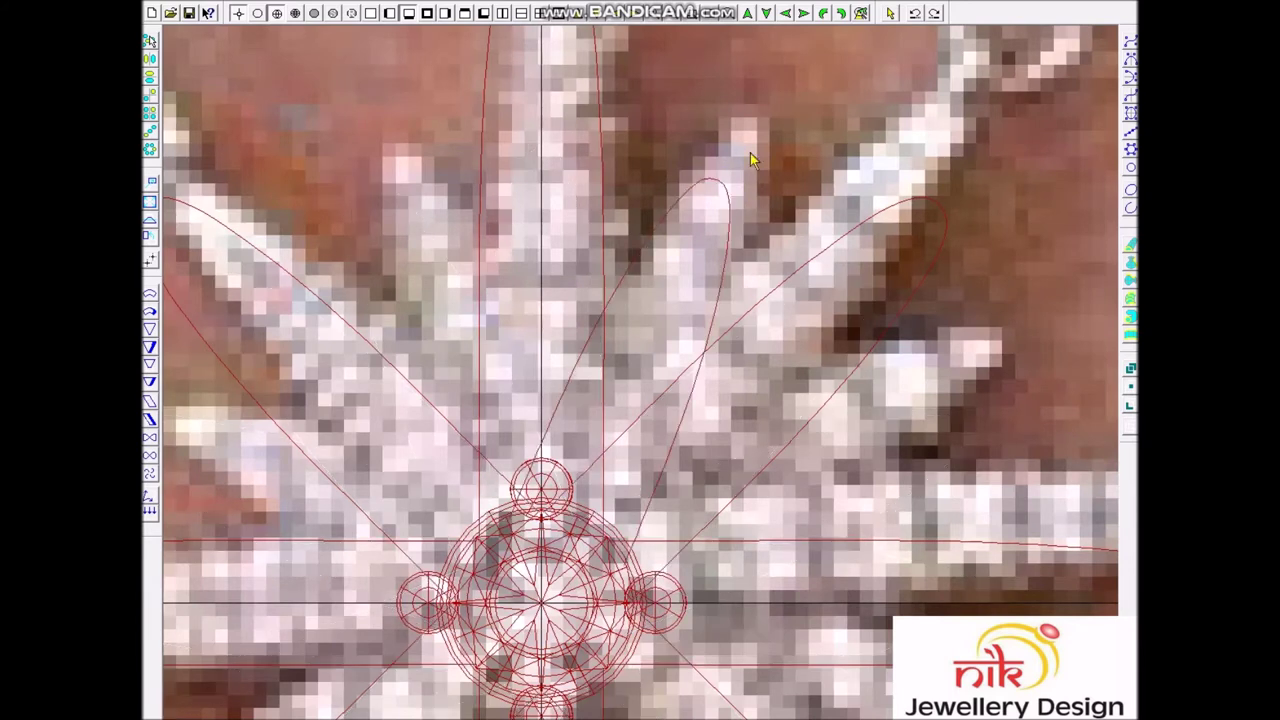
click(662, 232)
drag(460, 164, 903, 508)
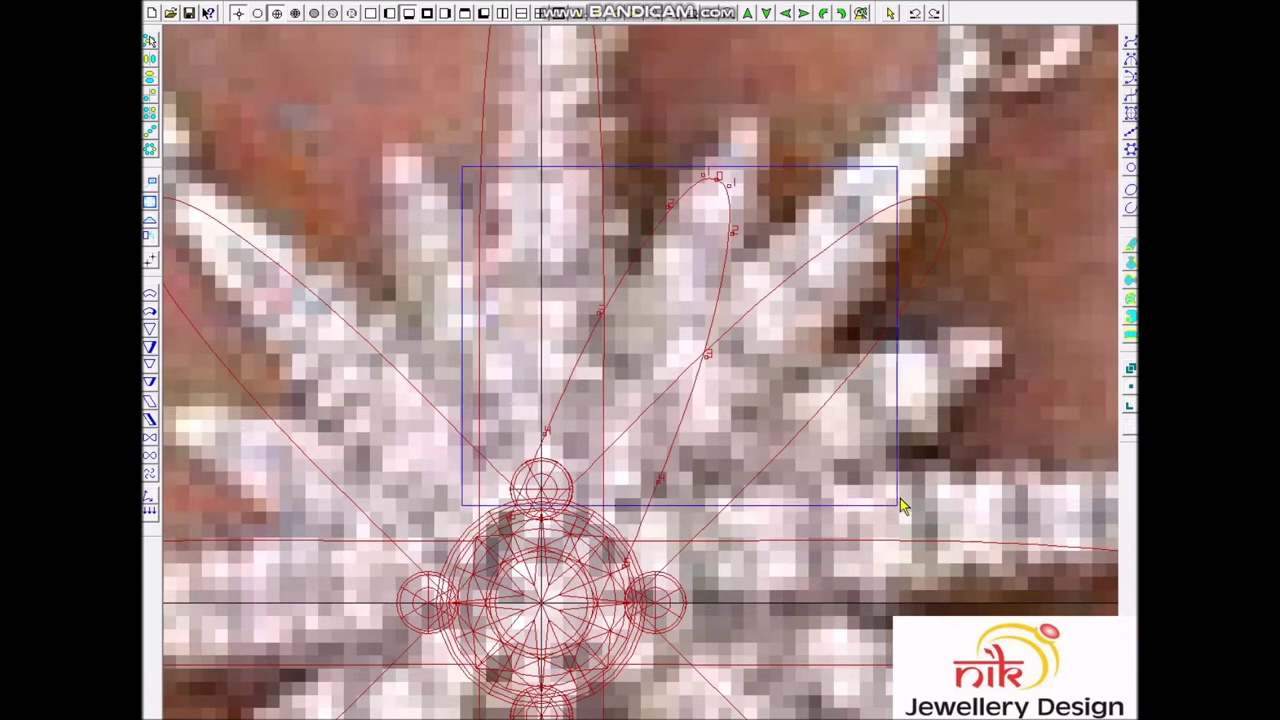
click(734, 456)
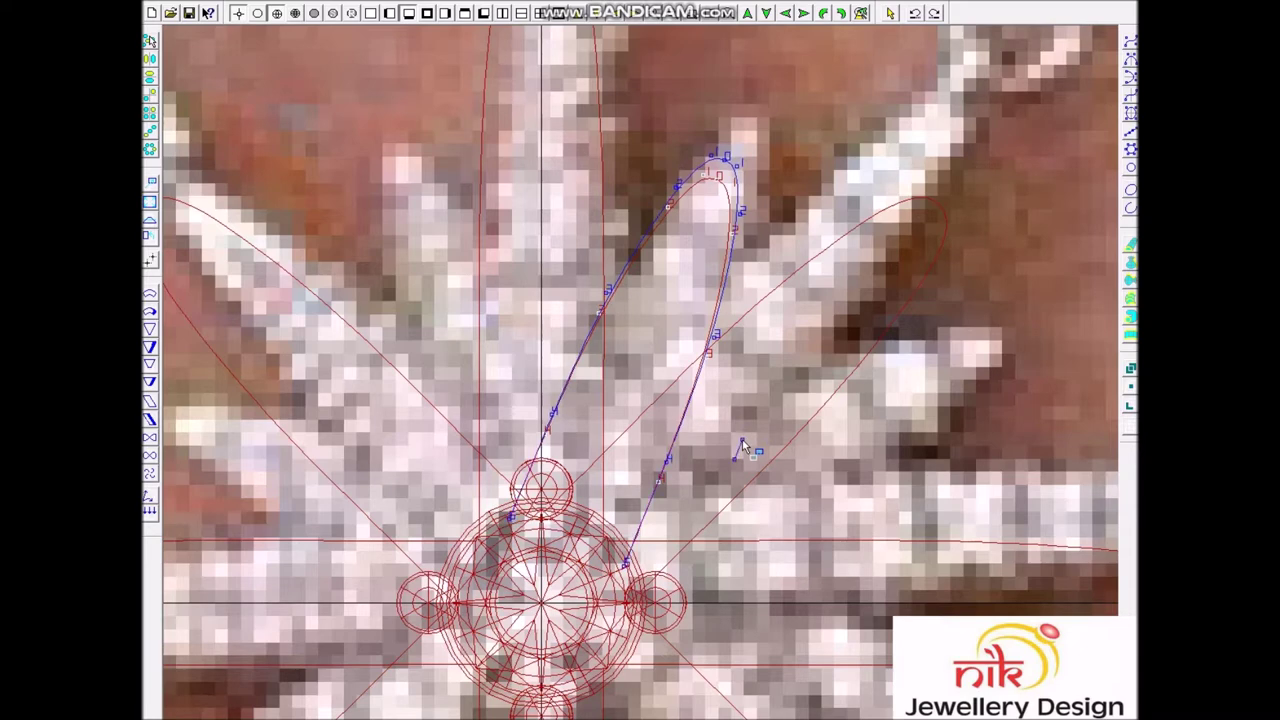
click(741, 449)
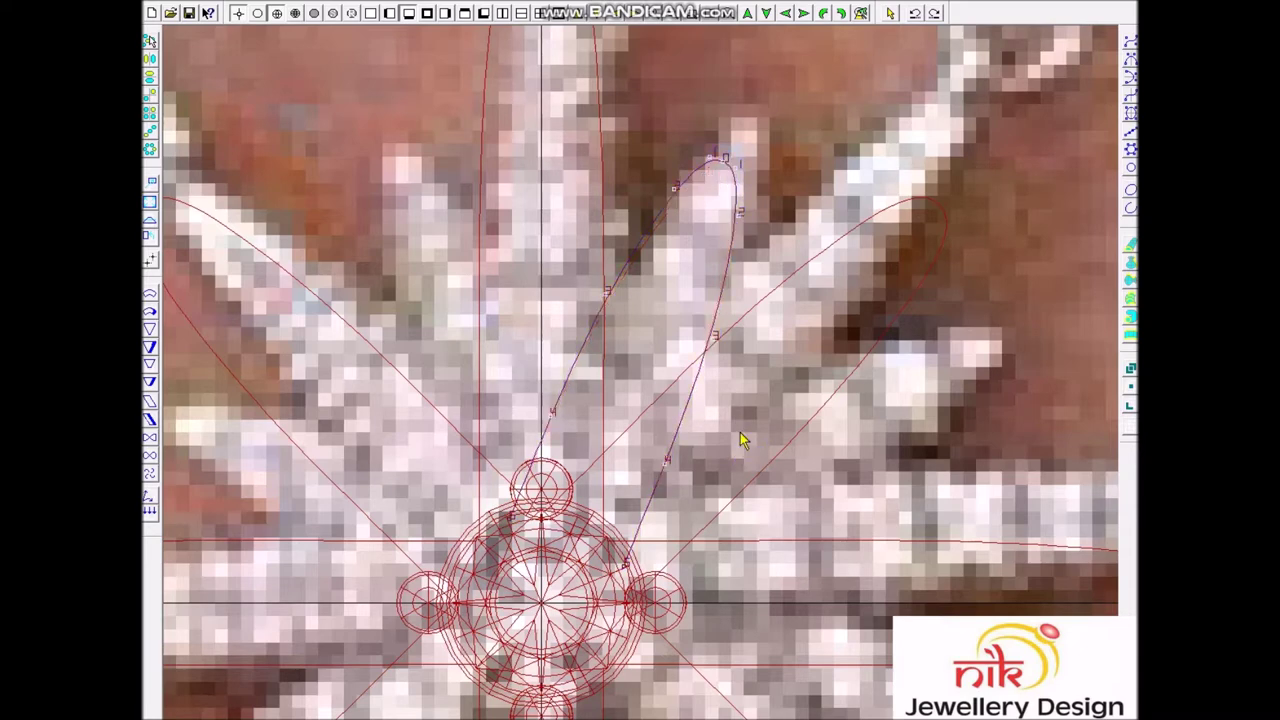
scroll(760, 144, down, 2)
scroll(731, 228, down, 3)
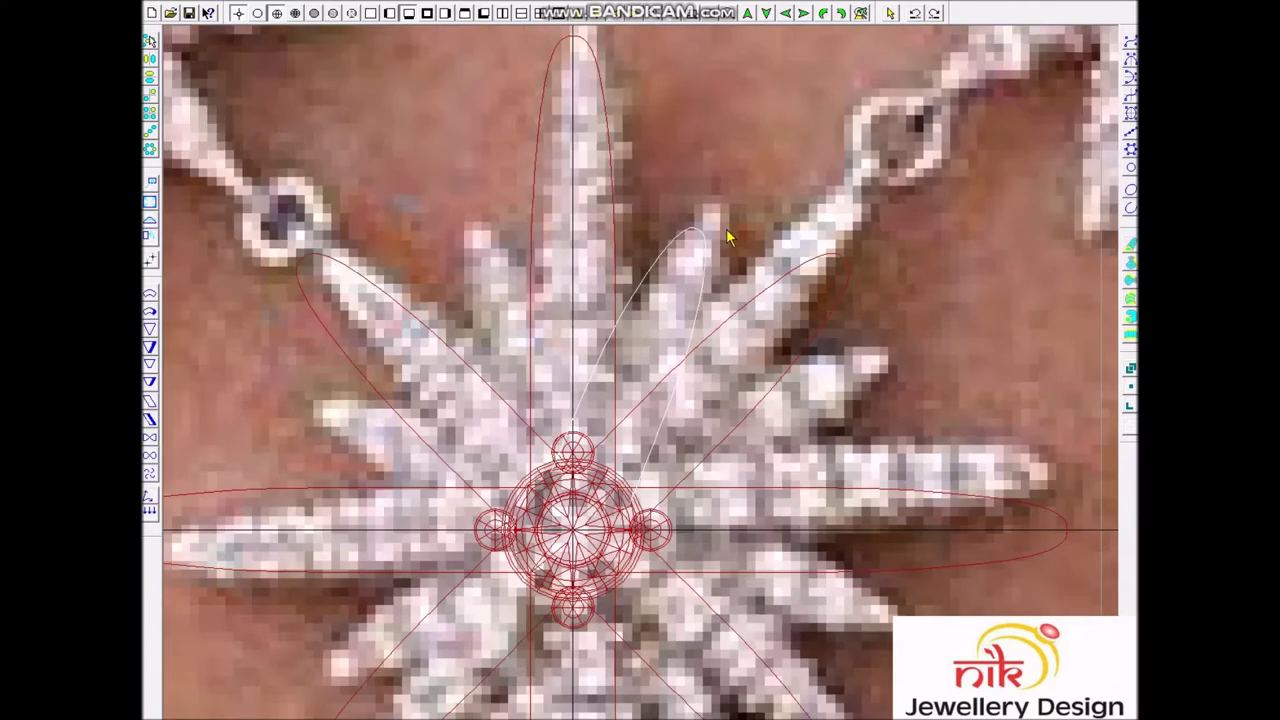
scroll(700, 486, up, 1)
scroll(700, 478, up, 1)
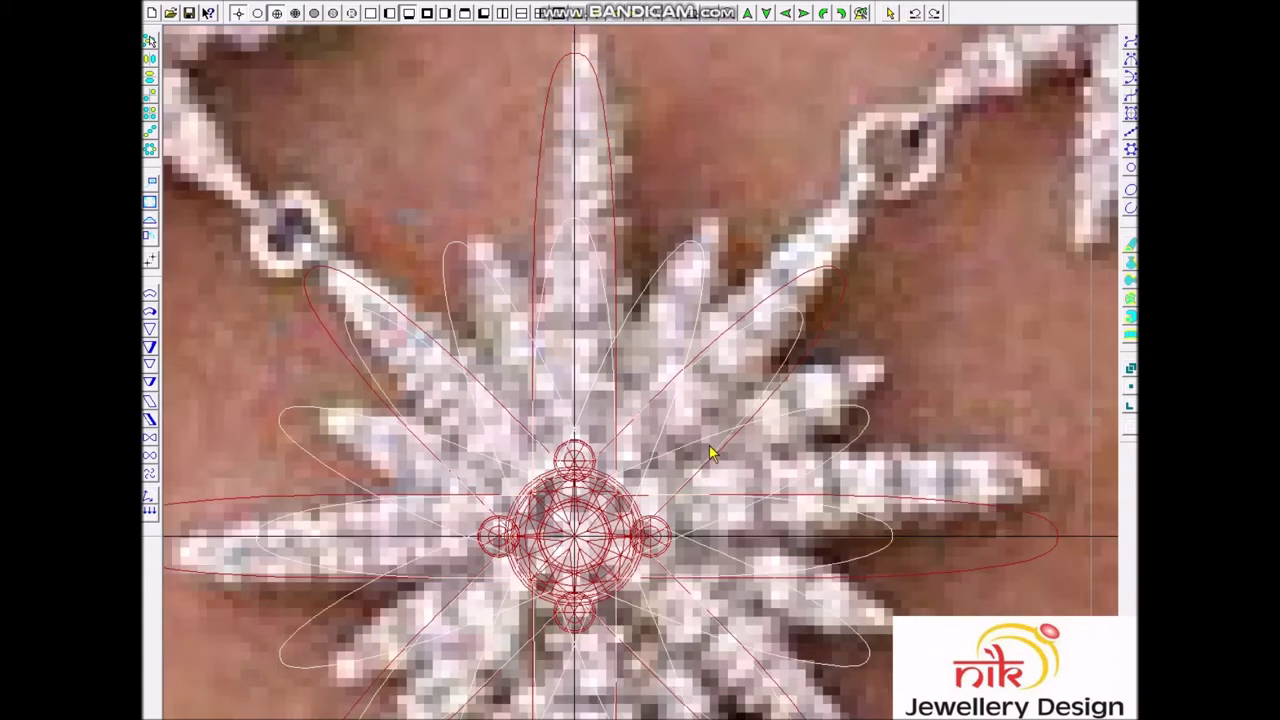
Step: Revolve the short-ray petal curve around the centre with Number set to 8
click(686, 374)
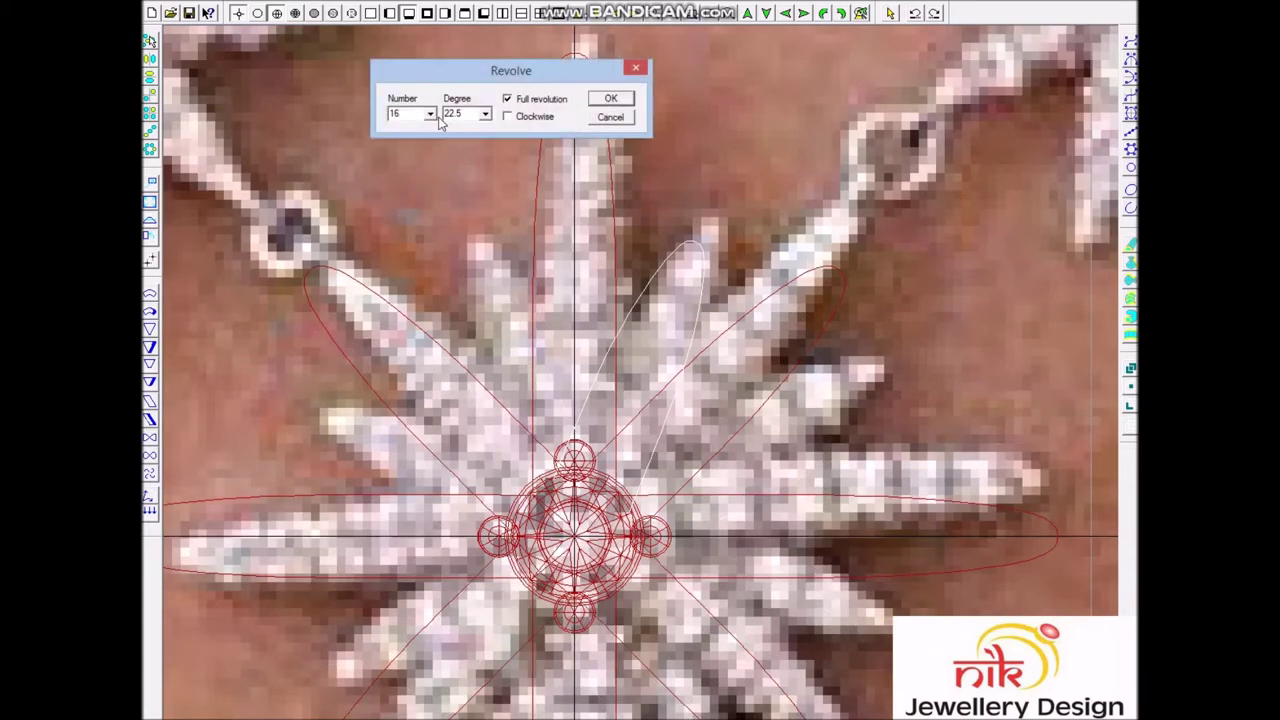
text(8)
key(Return)
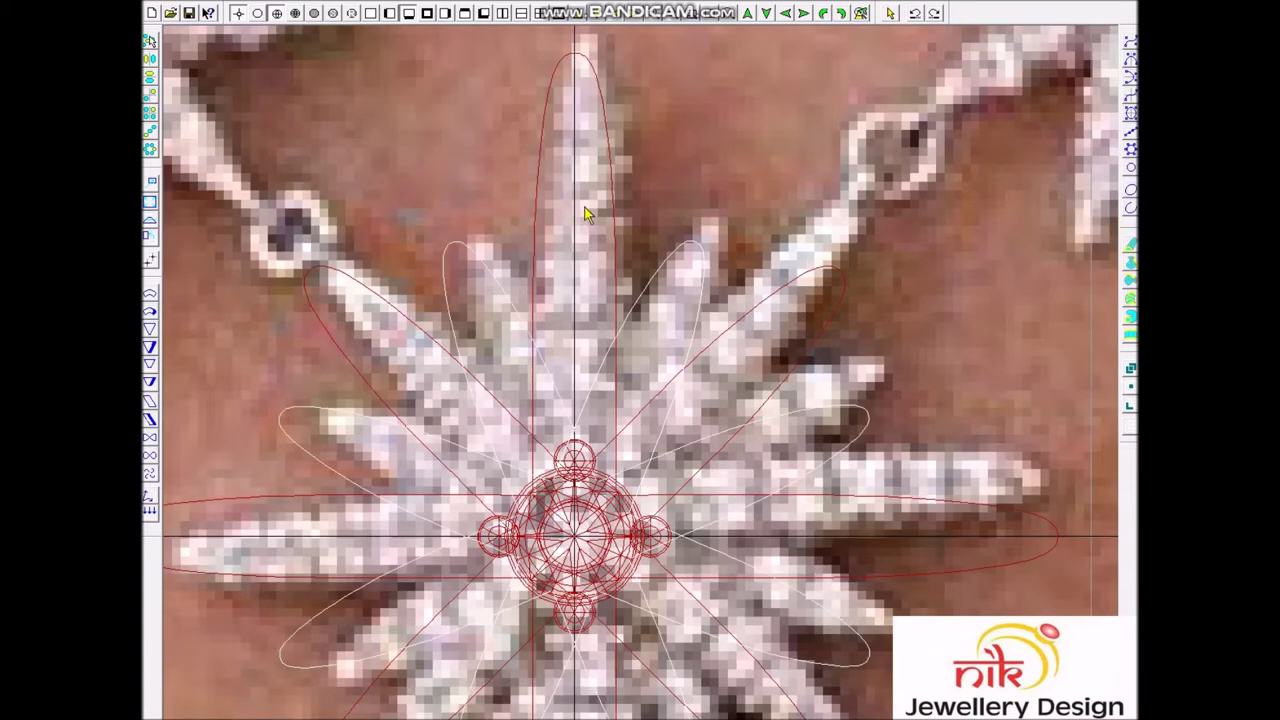
scroll(645, 245, down, 1)
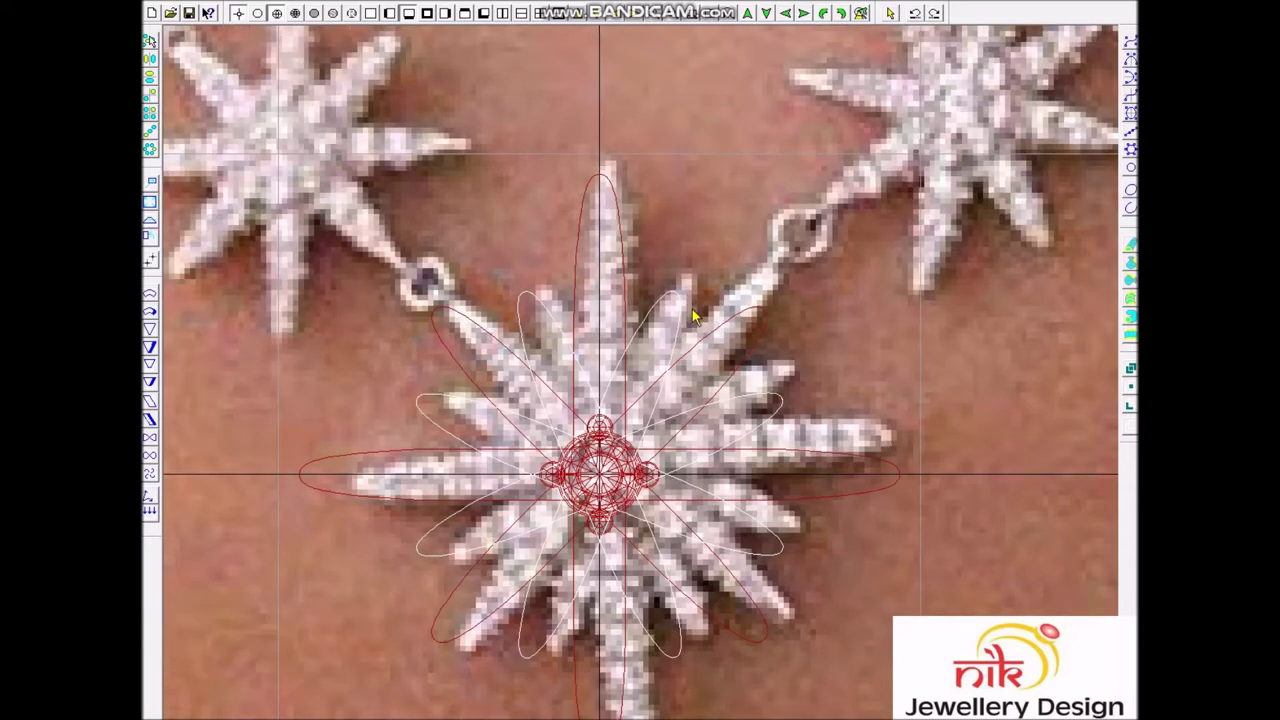
scroll(680, 350, down, 1)
scroll(660, 390, down, 1)
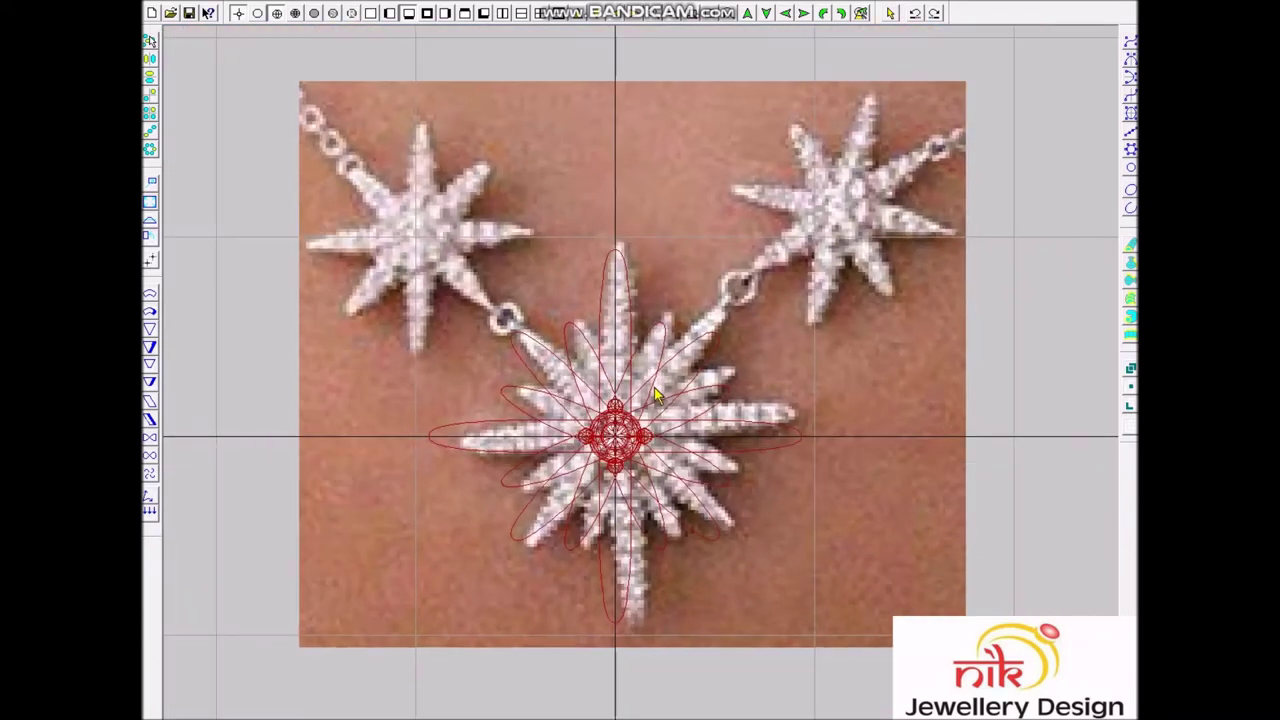
key(ctrl+t)
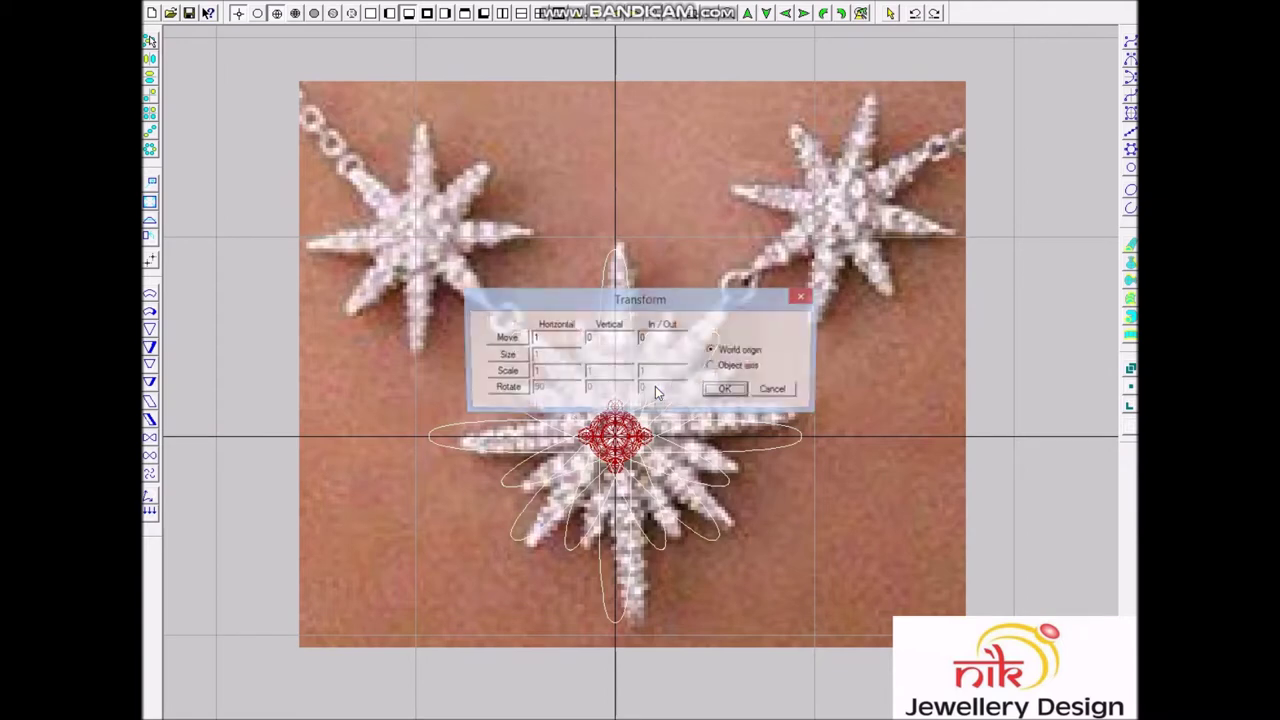
Step: Rotate the petal copies 22.5° into the gaps between the existing petals
text(22.5)
key(Return)
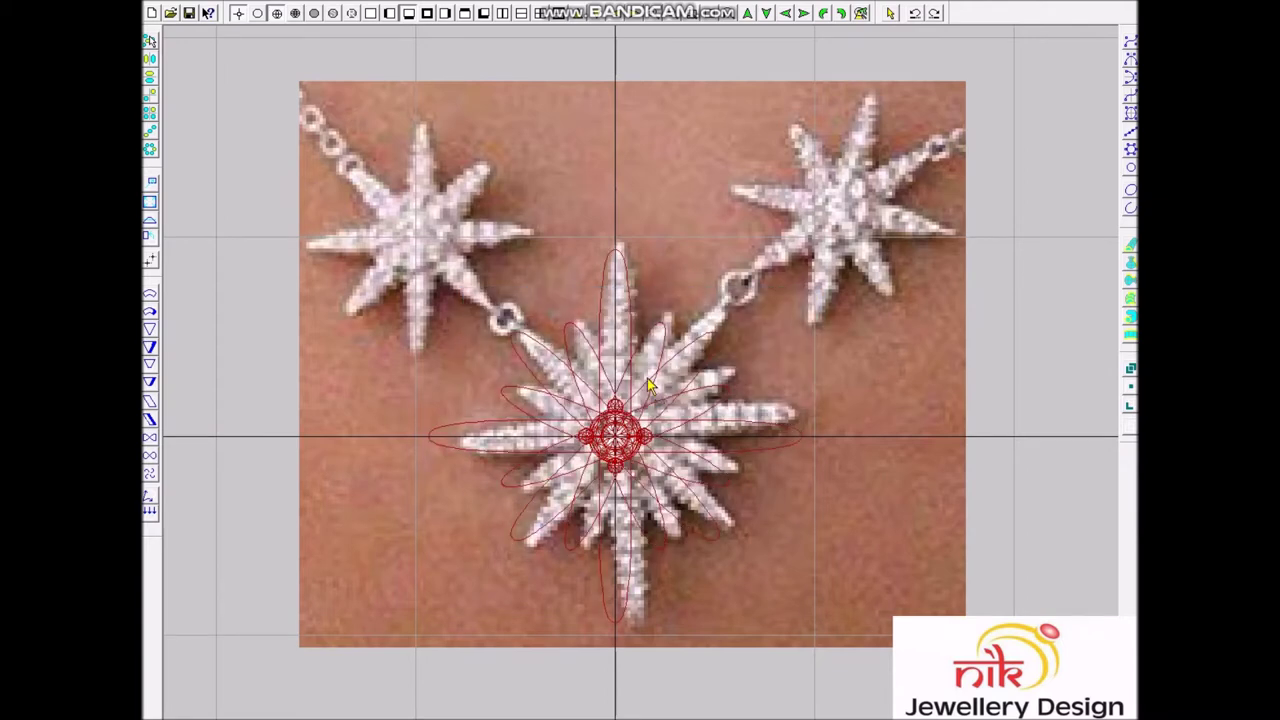
scroll(680, 380, down, 2)
scroll(640, 552, up, 3)
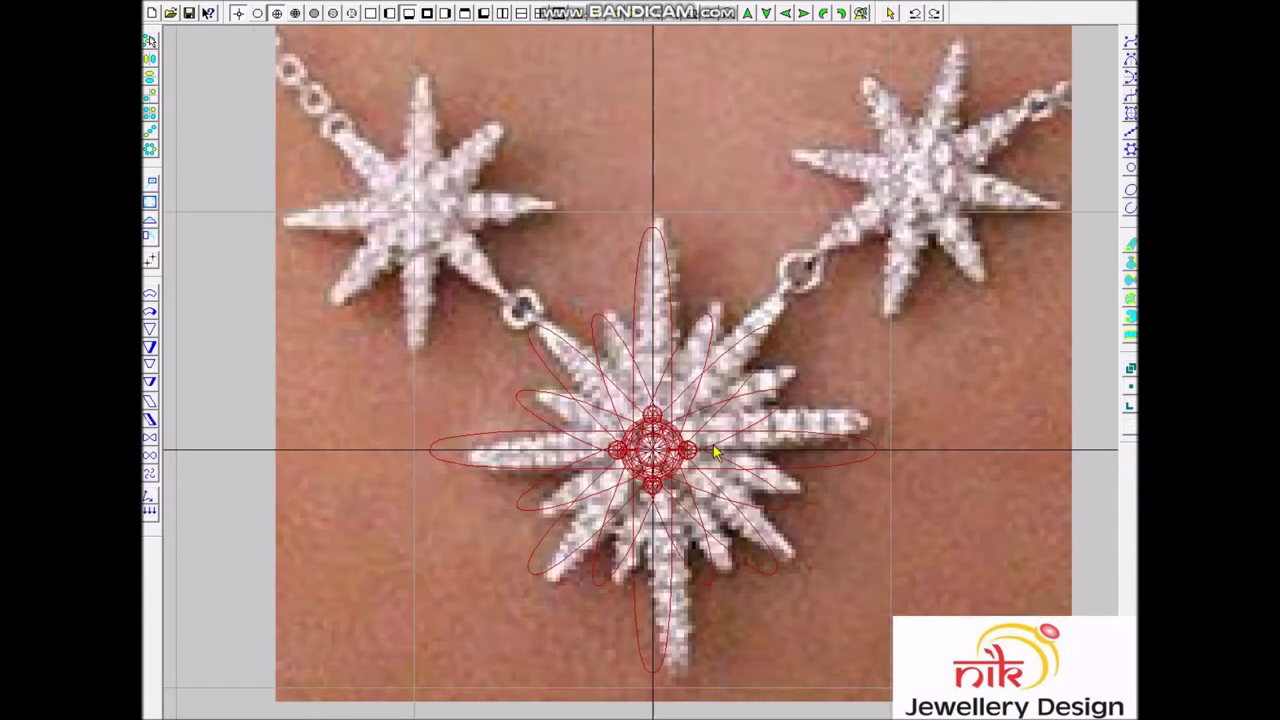
scroll(723, 371, down, 1)
scroll(645, 507, up, 1)
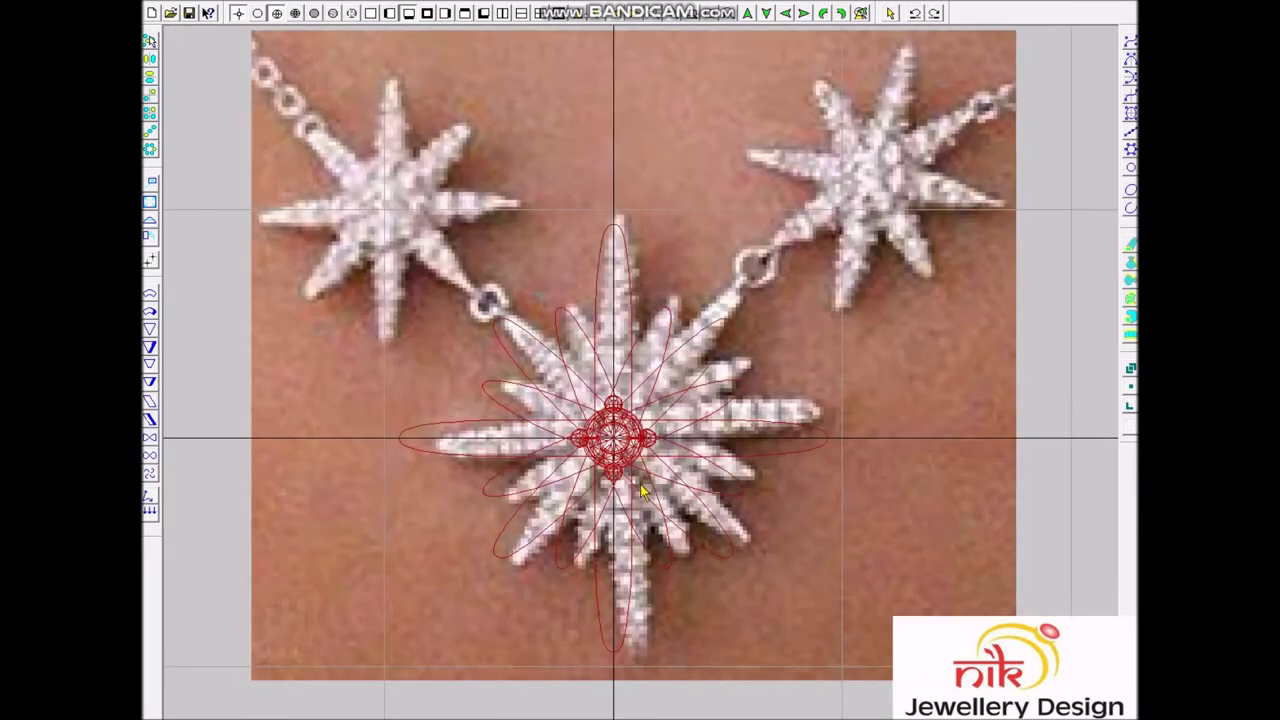
scroll(680, 450, down, 2)
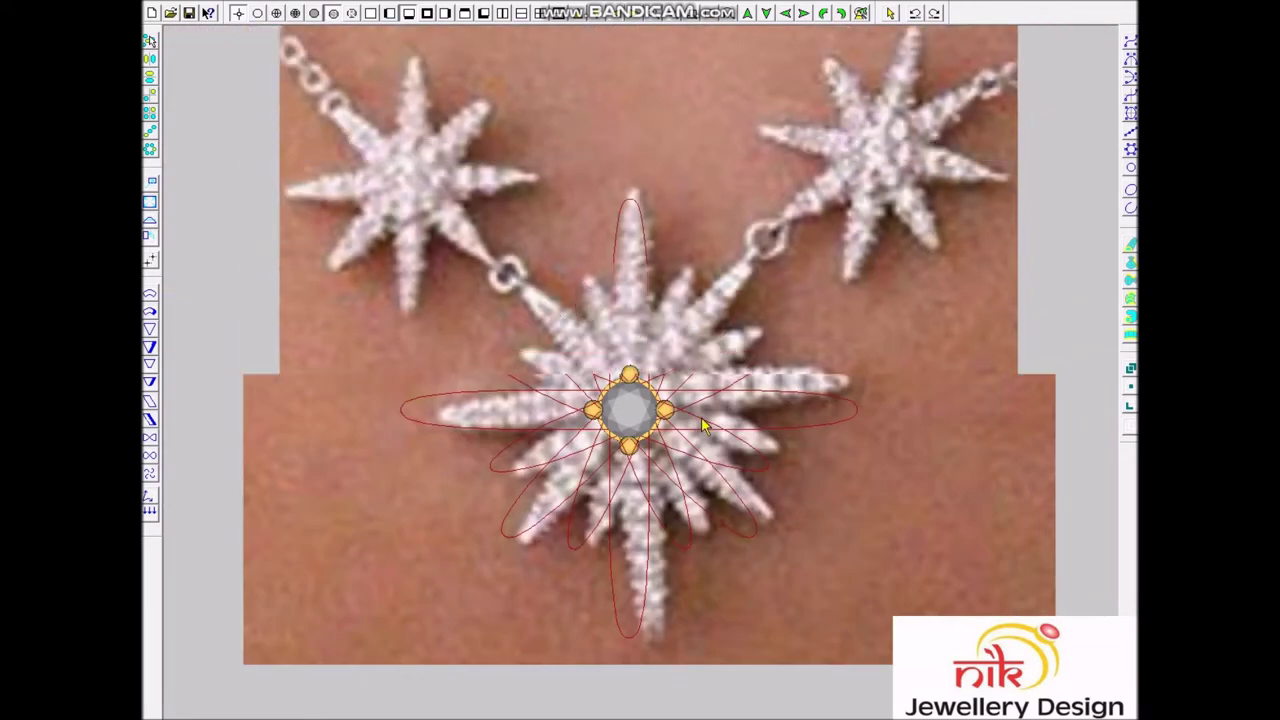
scroll(703, 425, up, 1)
scroll(703, 425, down, 1)
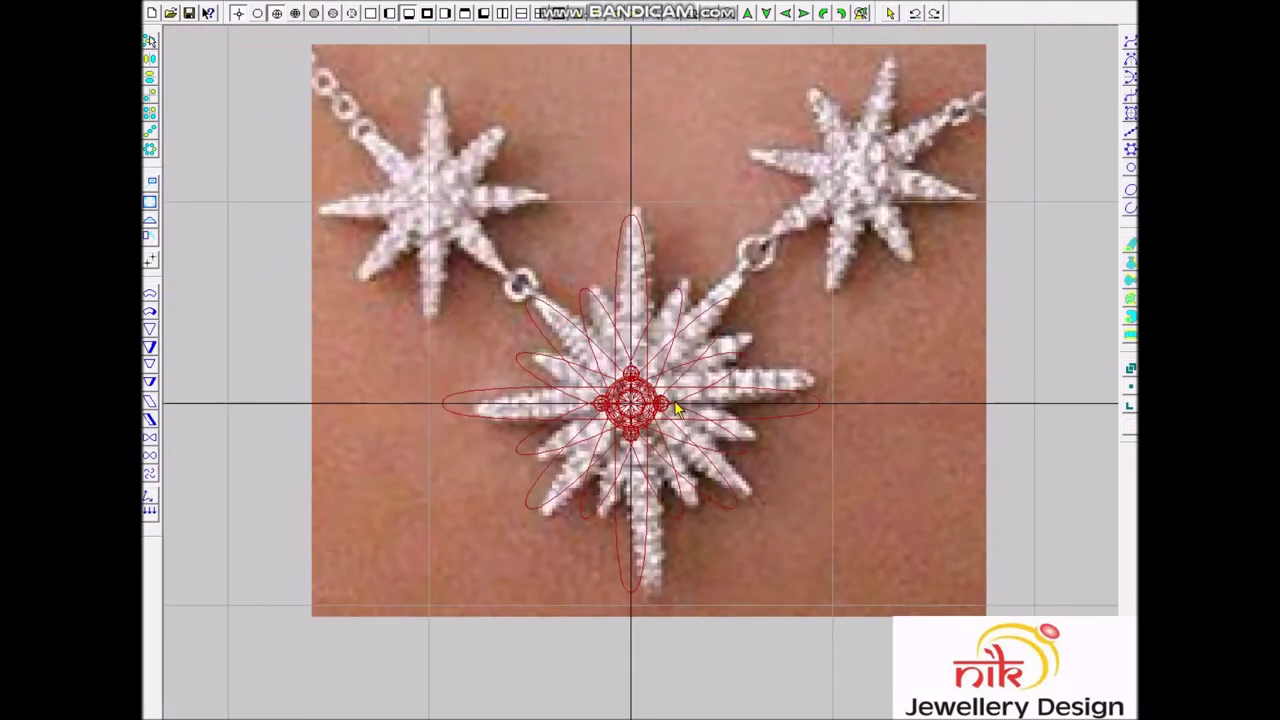
scroll(680, 440, up, 2)
scroll(641, 423, up, 1)
scroll(641, 423, up, 1)
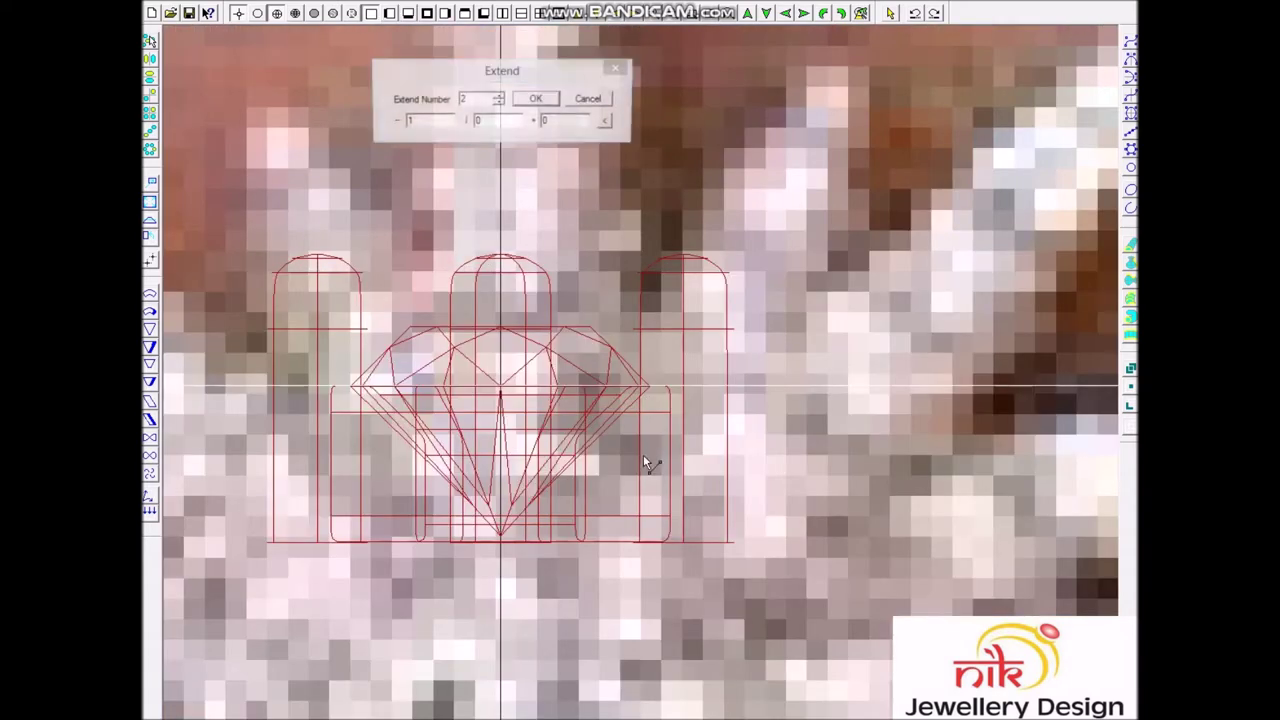
Step: Confirm the extend operation and zoom out to show the whole star outline
text(-)
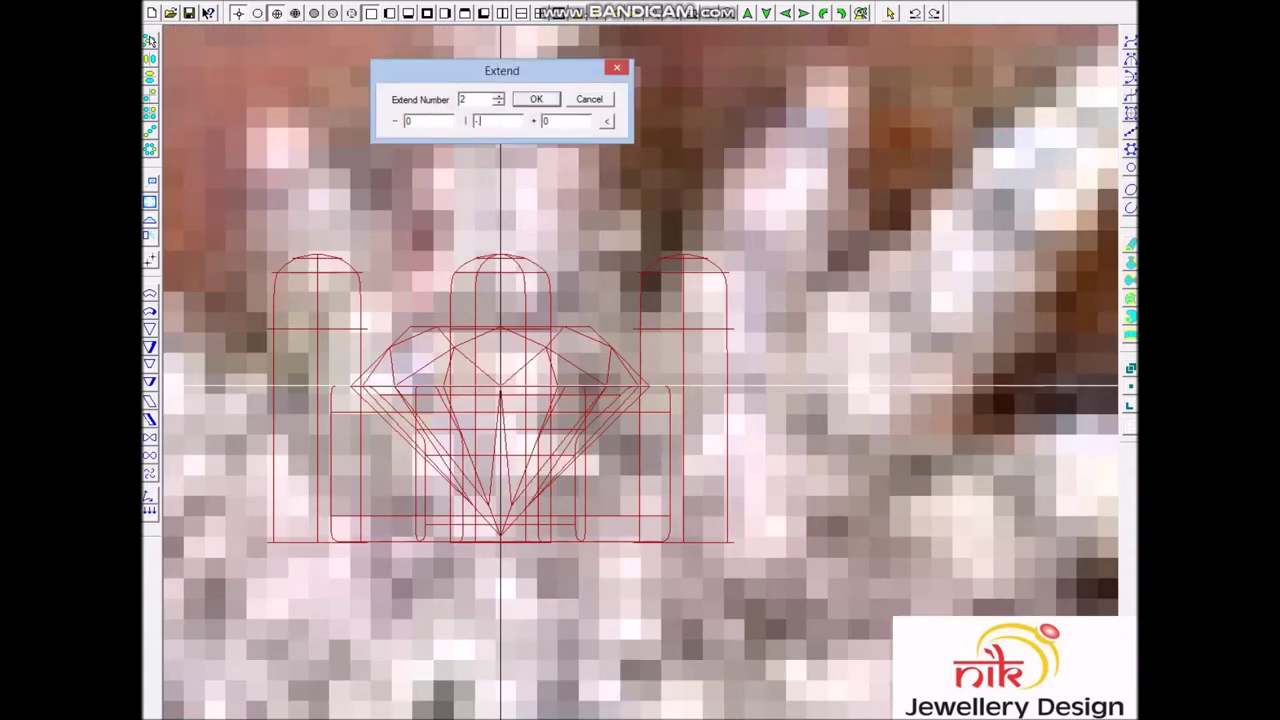
key(Return)
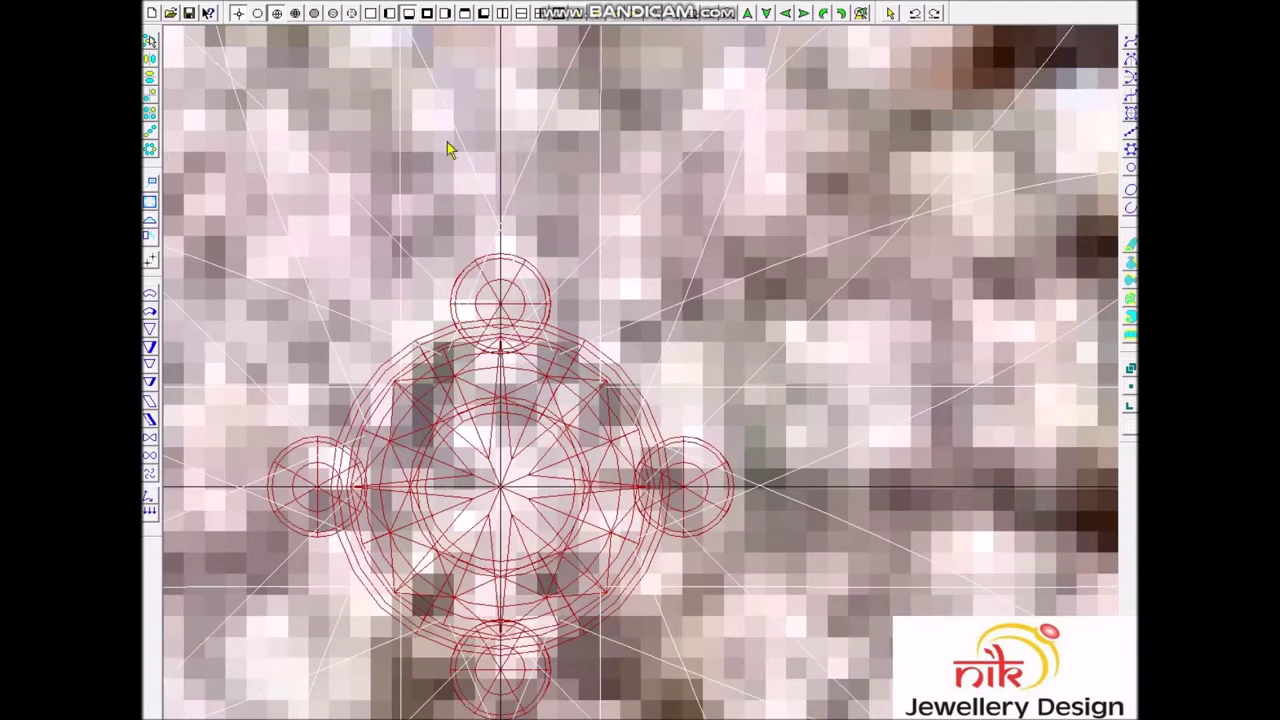
scroll(714, 400, down, 1)
scroll(697, 380, down, 1)
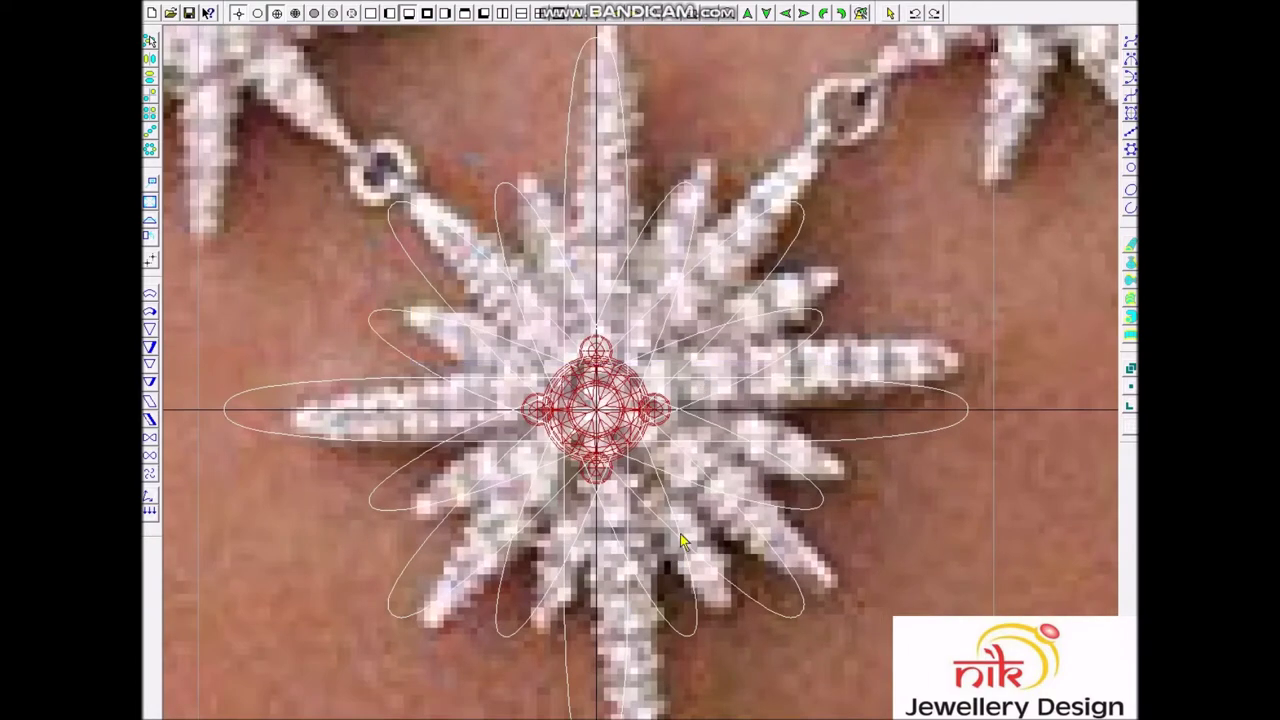
Step: Zoom in and out on the star rays around the centre setting
scroll(700, 420, down, 1)
scroll(680, 402, down, 1)
scroll(624, 410, up, 2)
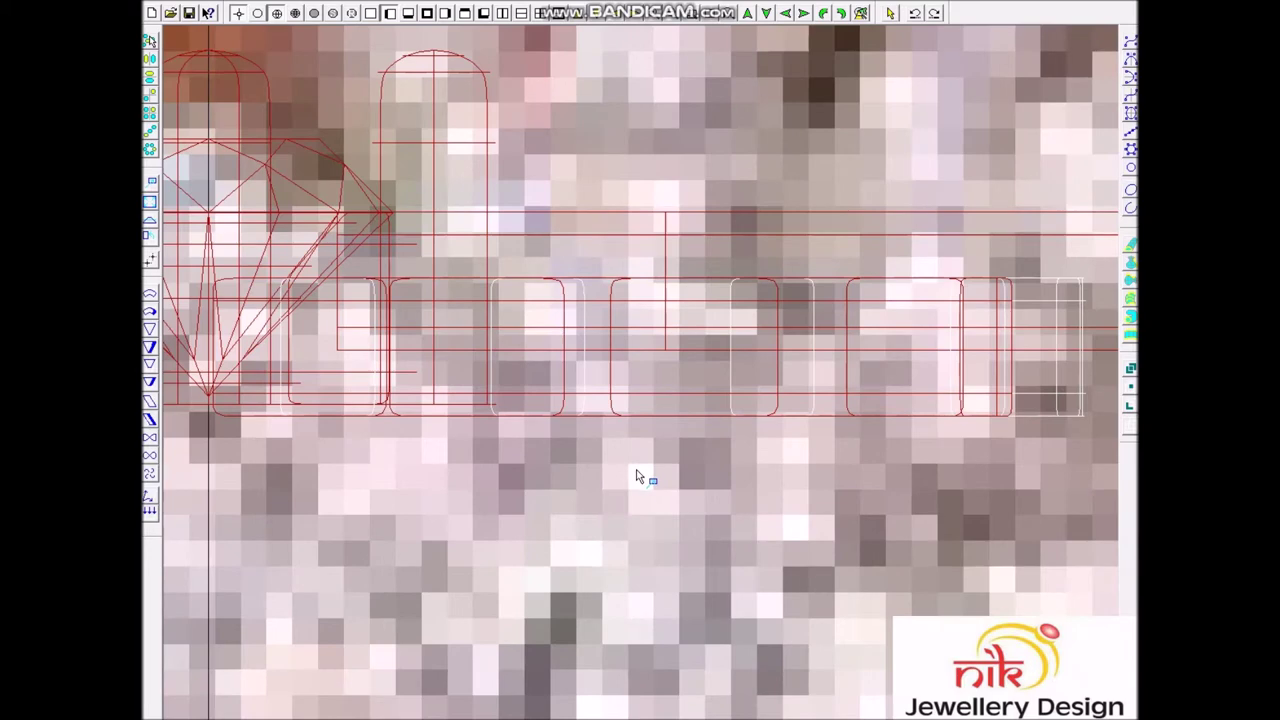
click(636, 472)
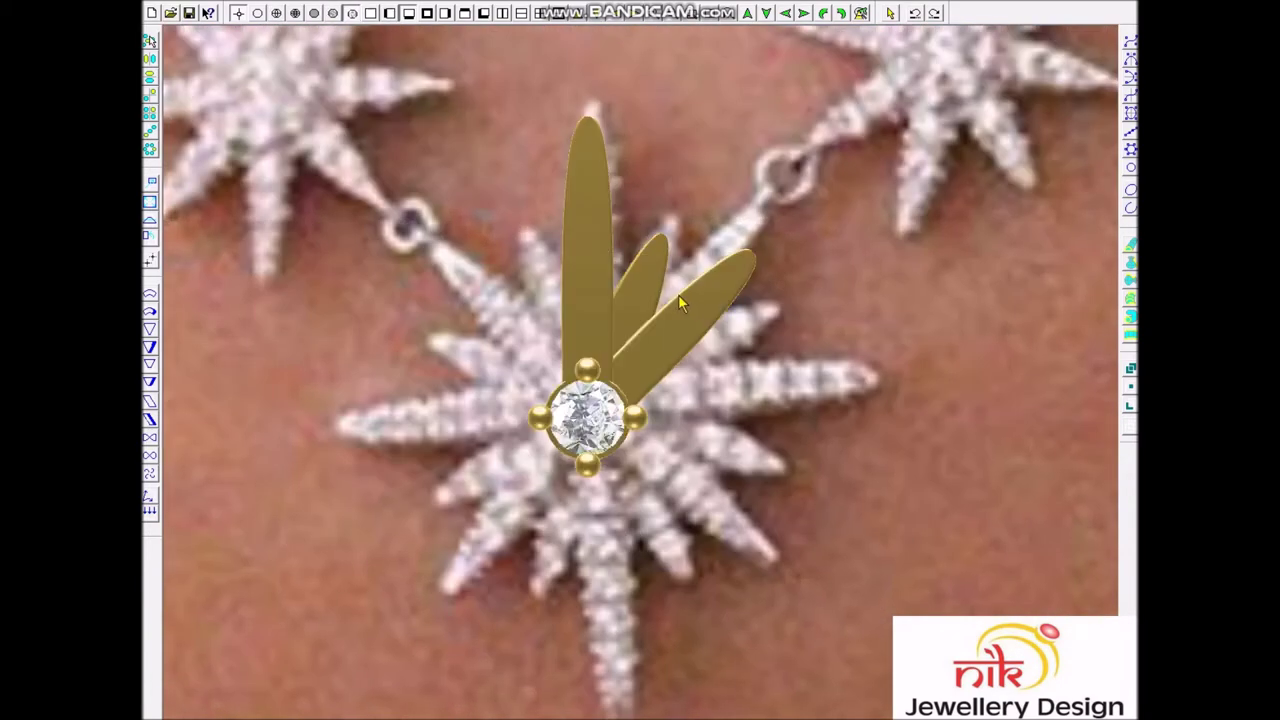
click(660, 240)
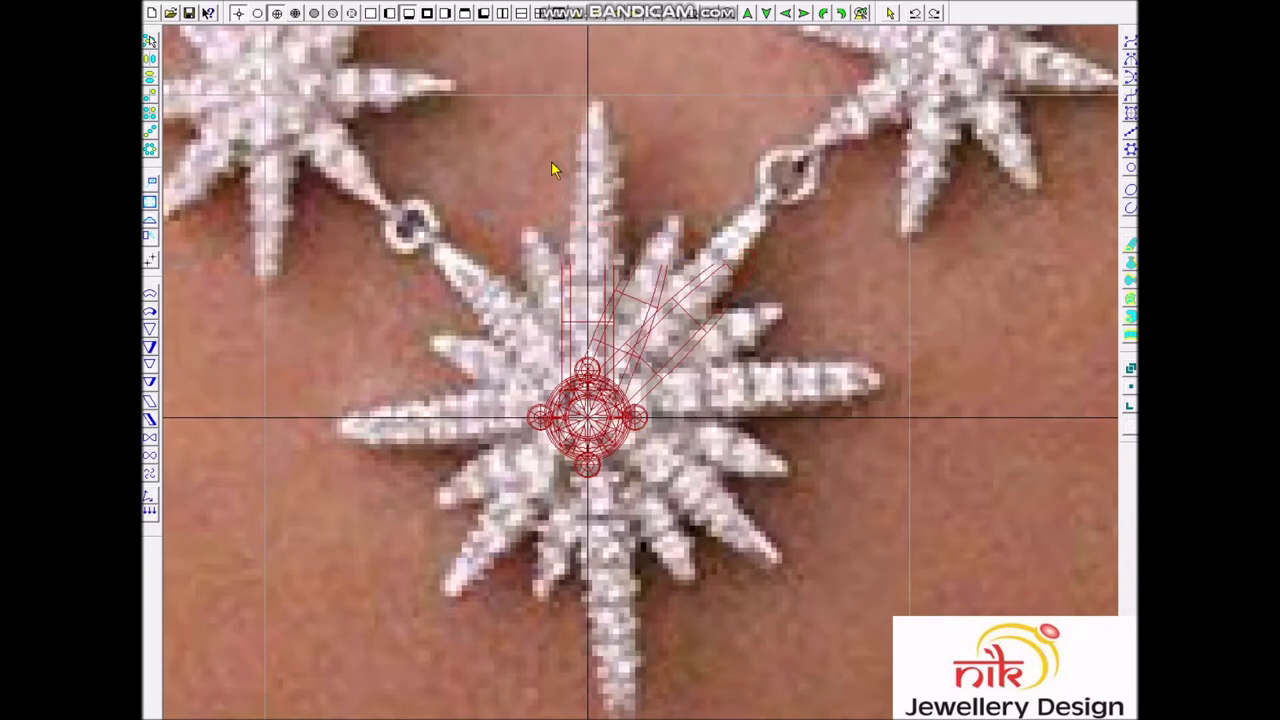
Step: Revolve the long and short diagonal rays eight times each at 45° around the centre
click(745, 275)
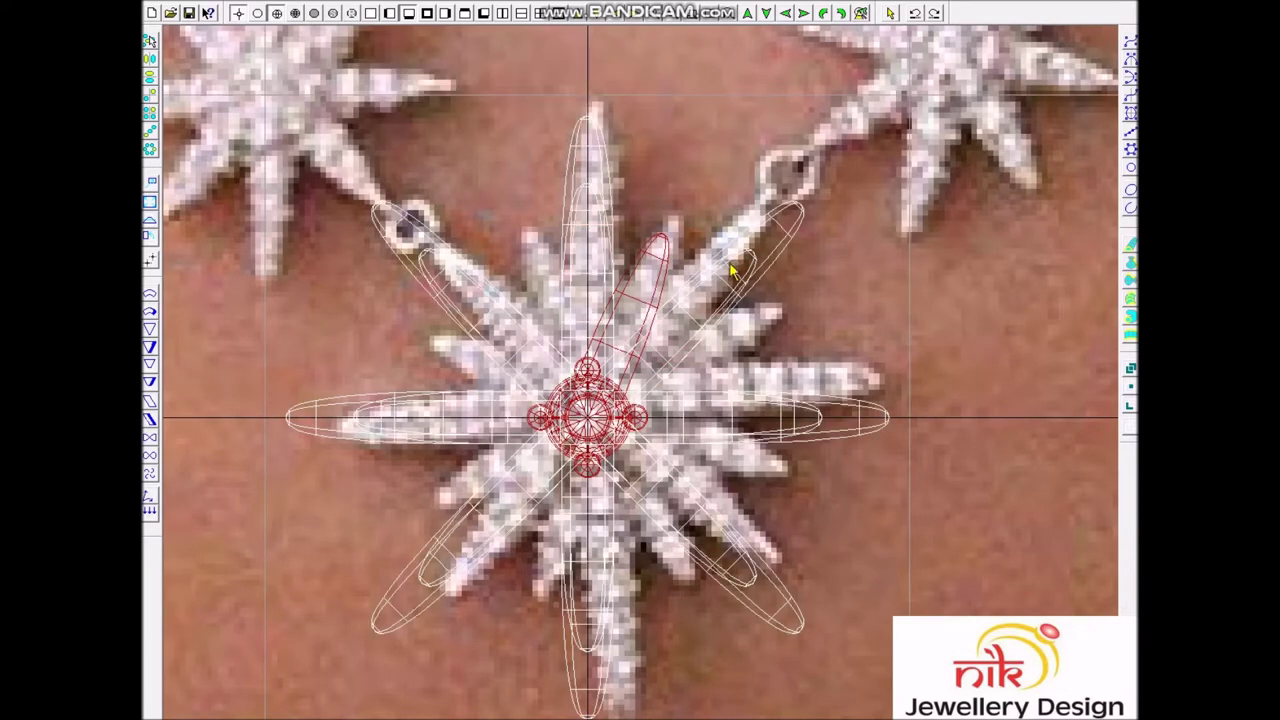
click(718, 265)
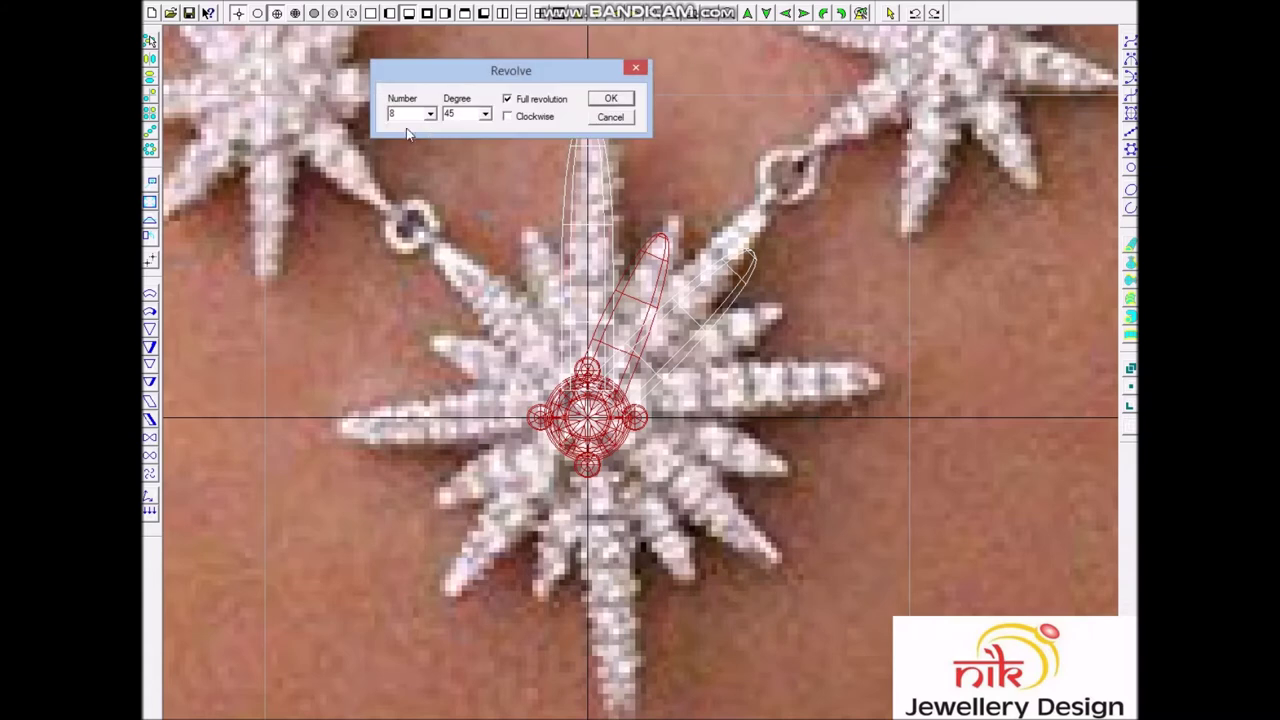
key(Return)
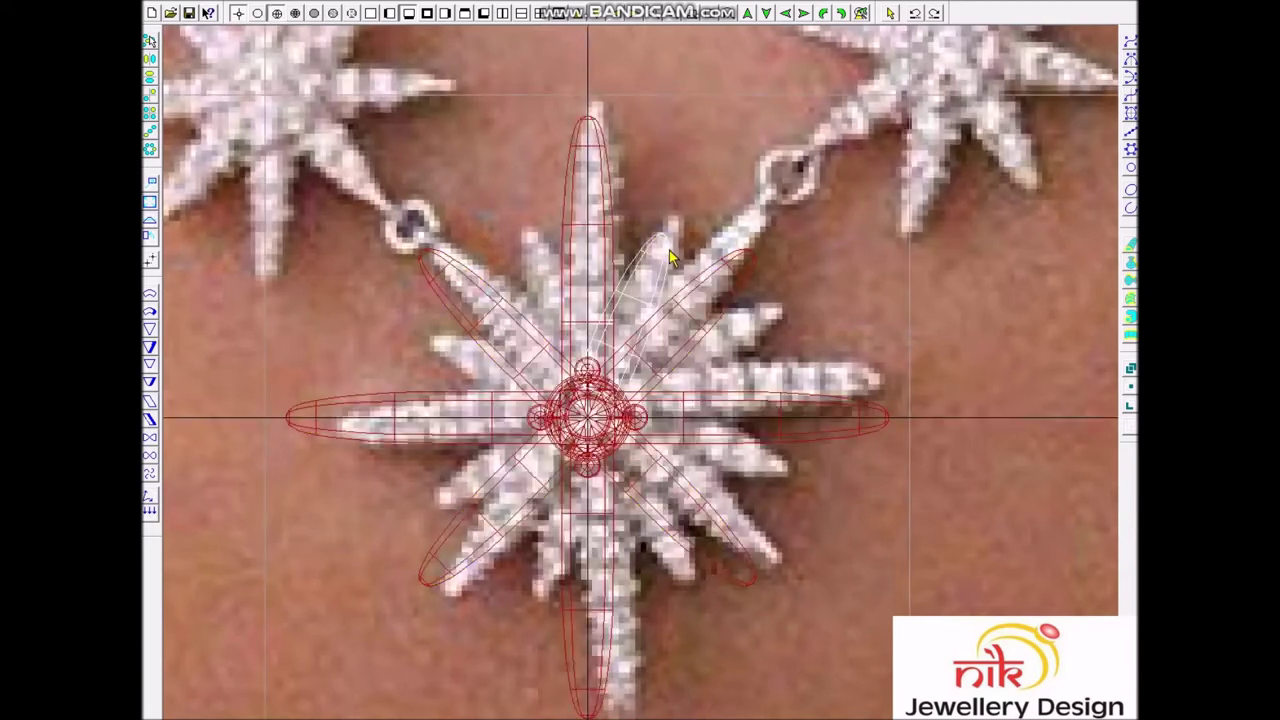
click(669, 250)
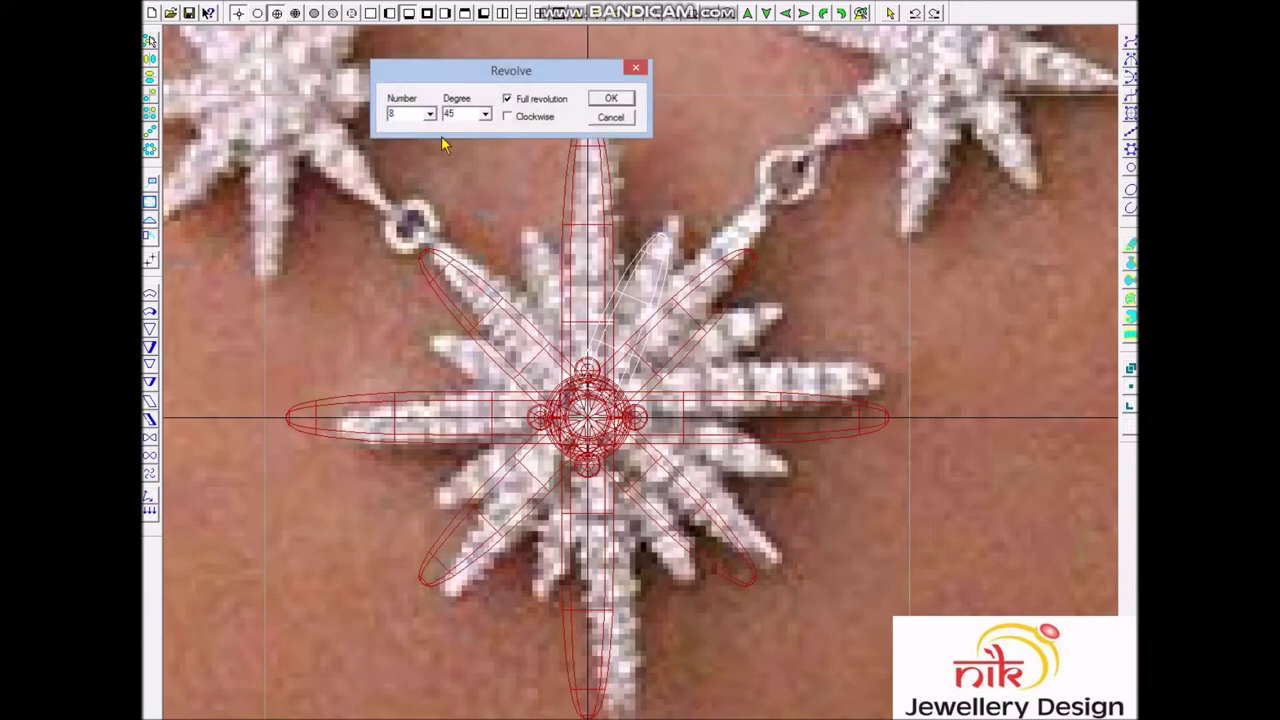
key(Return)
Step: Orbit the star in 3D to inspect the flat rays
right_drag(800, 440, 699, 443)
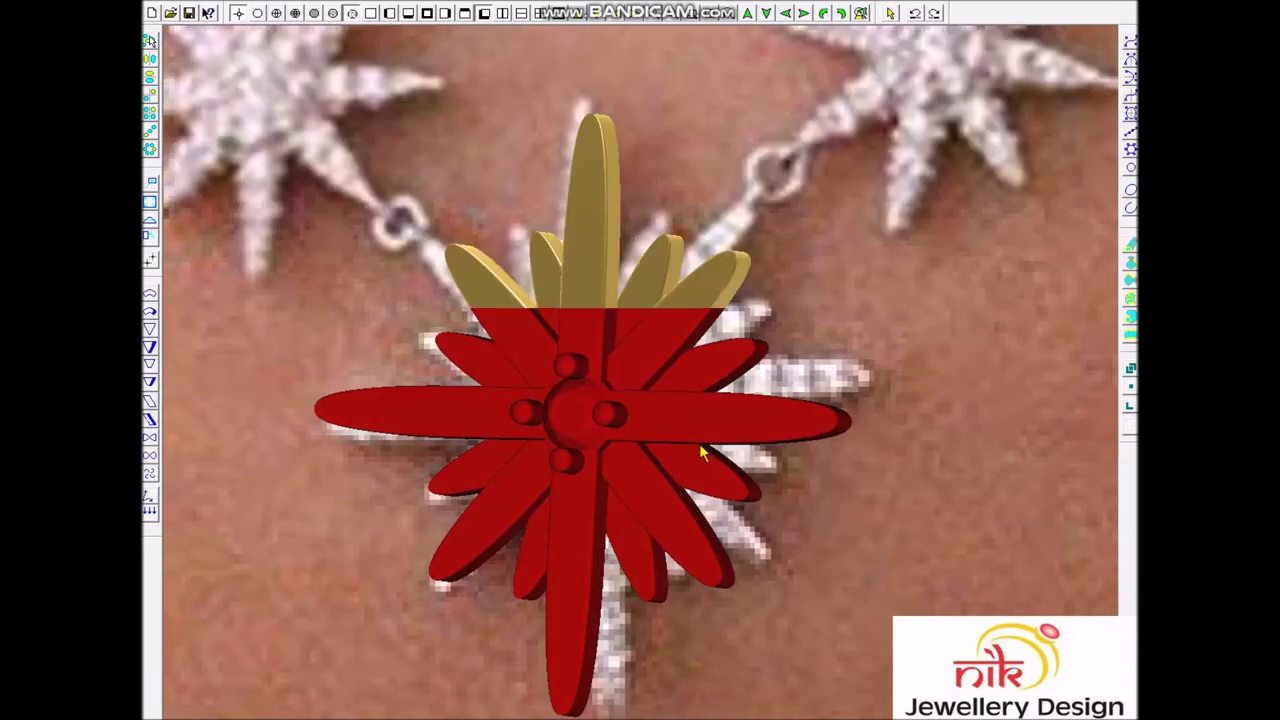
scroll(581, 383, up, 5)
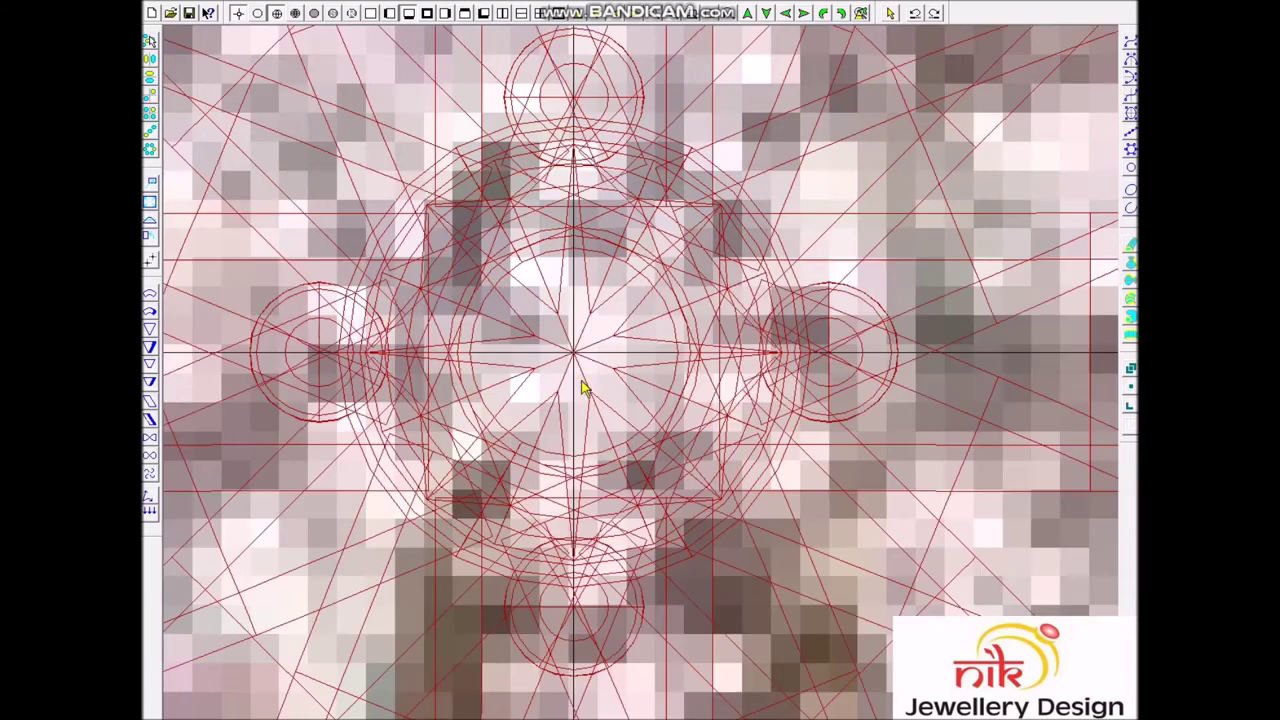
scroll(600, 365, down, 3)
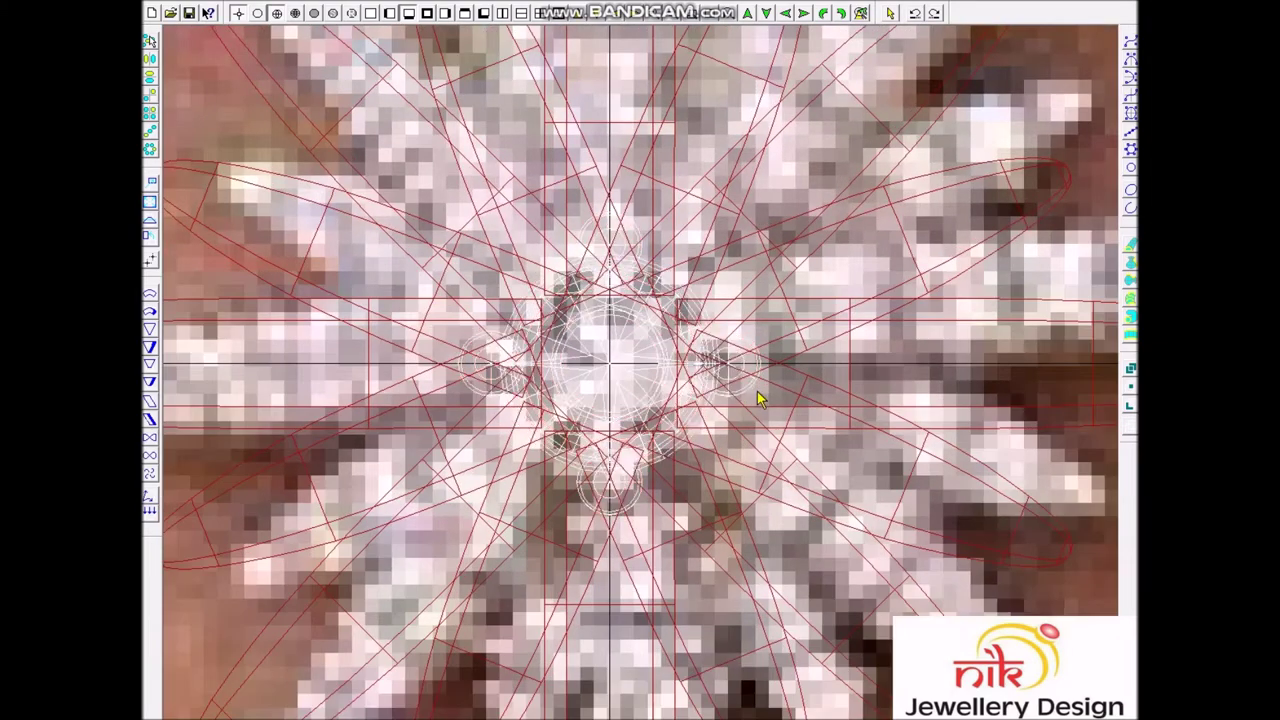
scroll(758, 398, down, 3)
Step: In front view, bend the star's rays downward from the centre
key(F2)
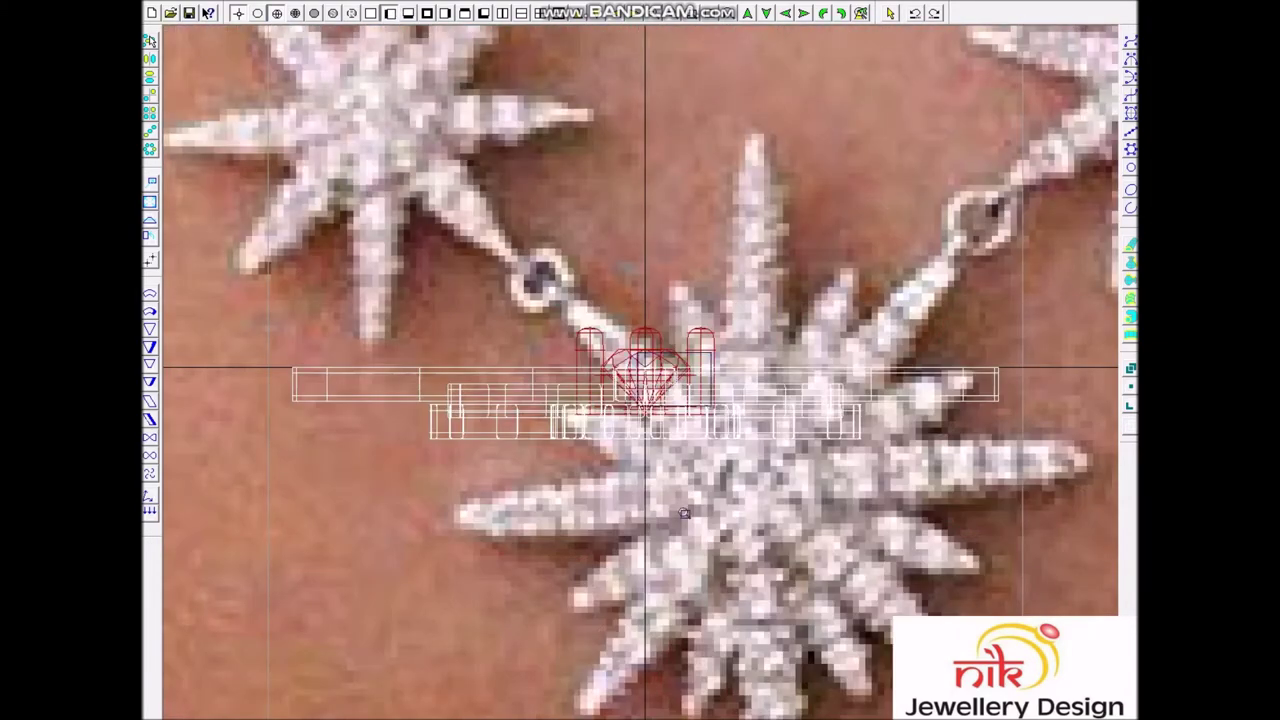
scroll(684, 513, up, 3)
right_drag(869, 427, 861, 499)
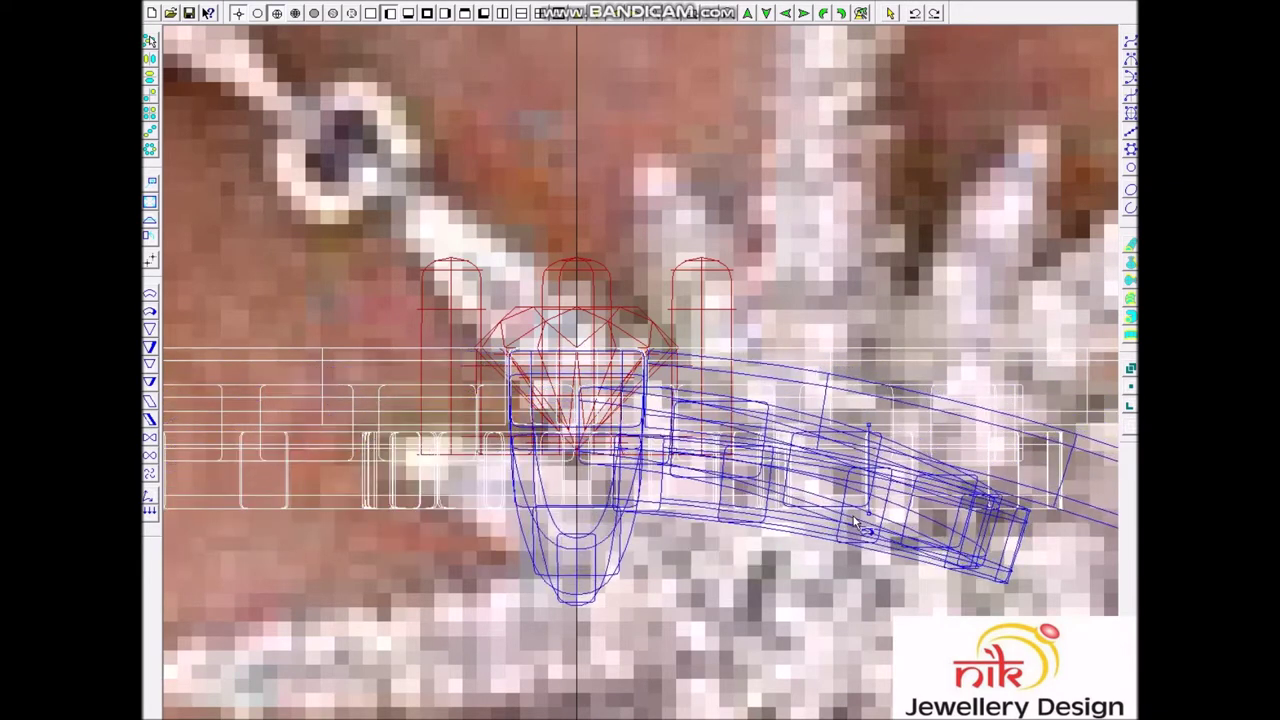
right_drag(866, 505, 824, 518)
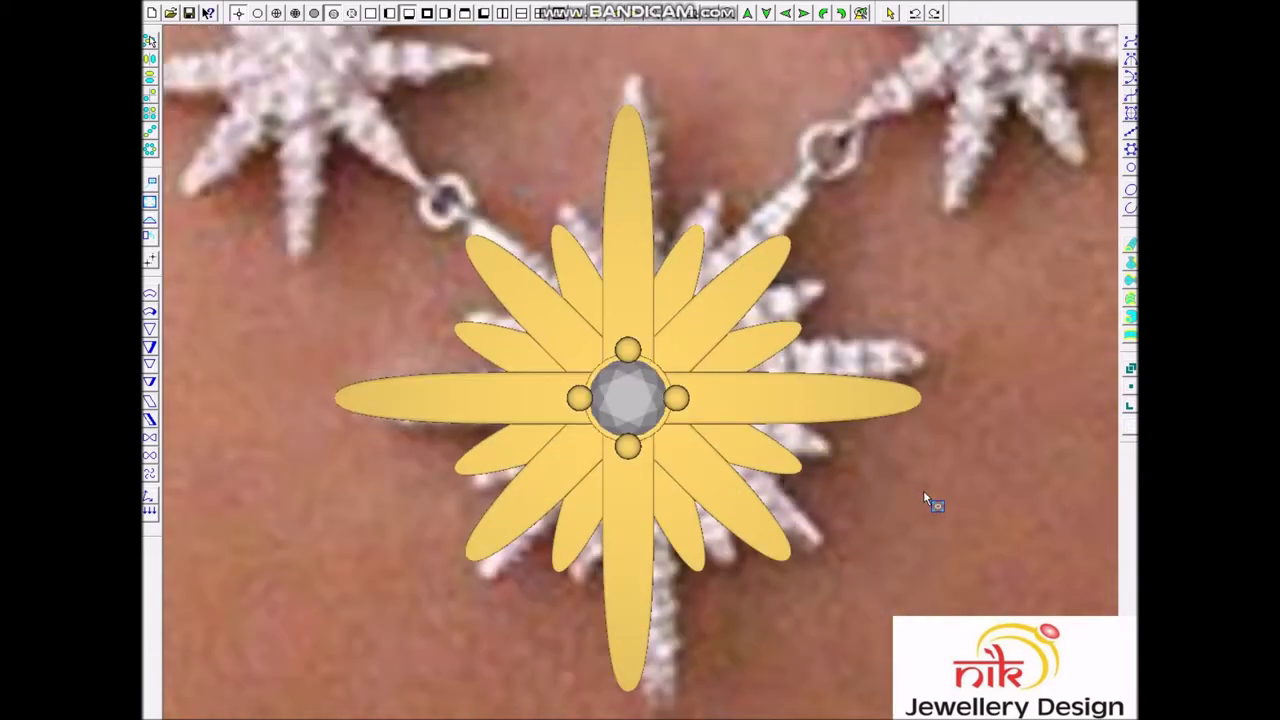
Step: Enlarge the rendered star to check the arch, then return to wireframe
right_drag(929, 497, 948, 494)
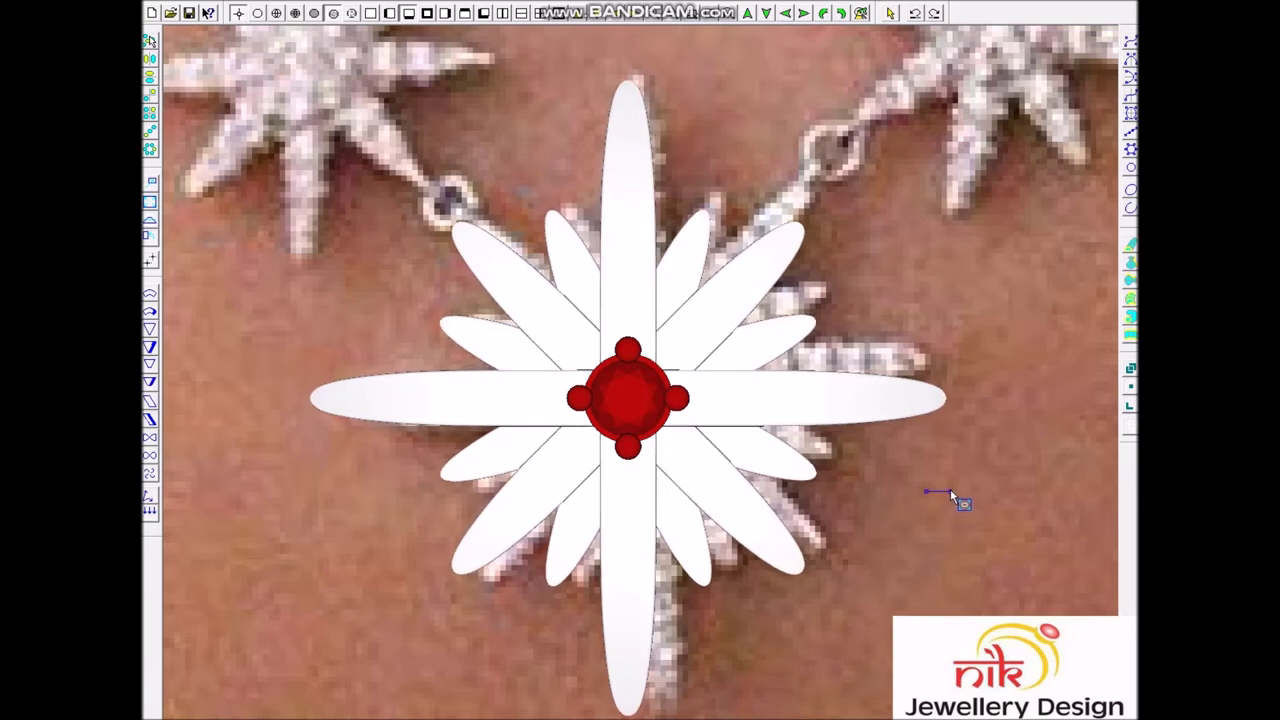
right_click(932, 481)
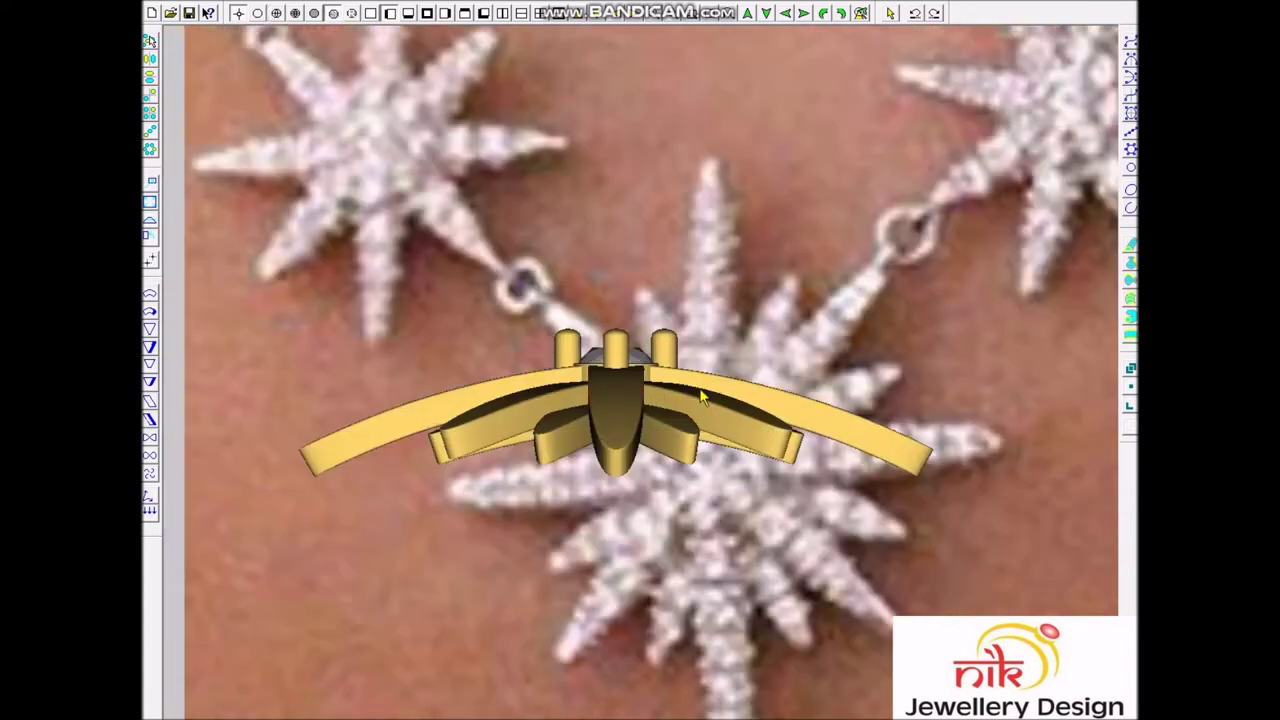
scroll(638, 374, up, 1)
scroll(735, 381, up, 1)
scroll(663, 580, up, 1)
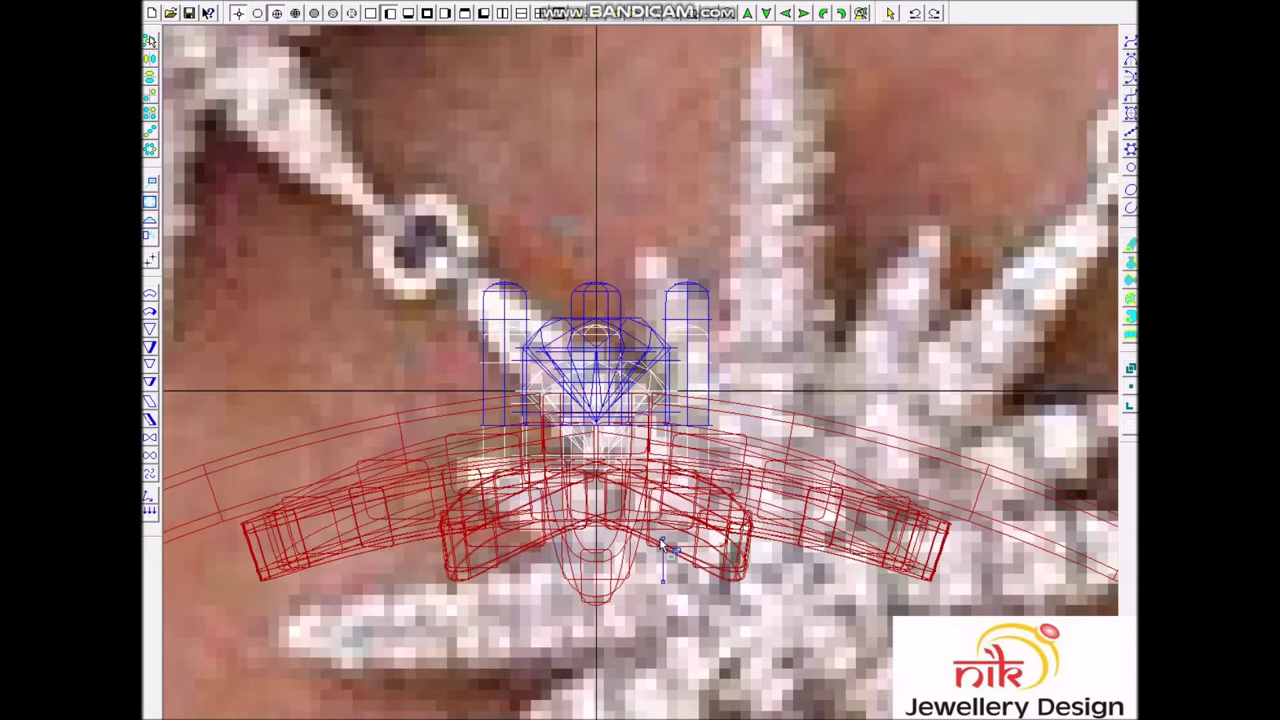
scroll(660, 541, down, 1)
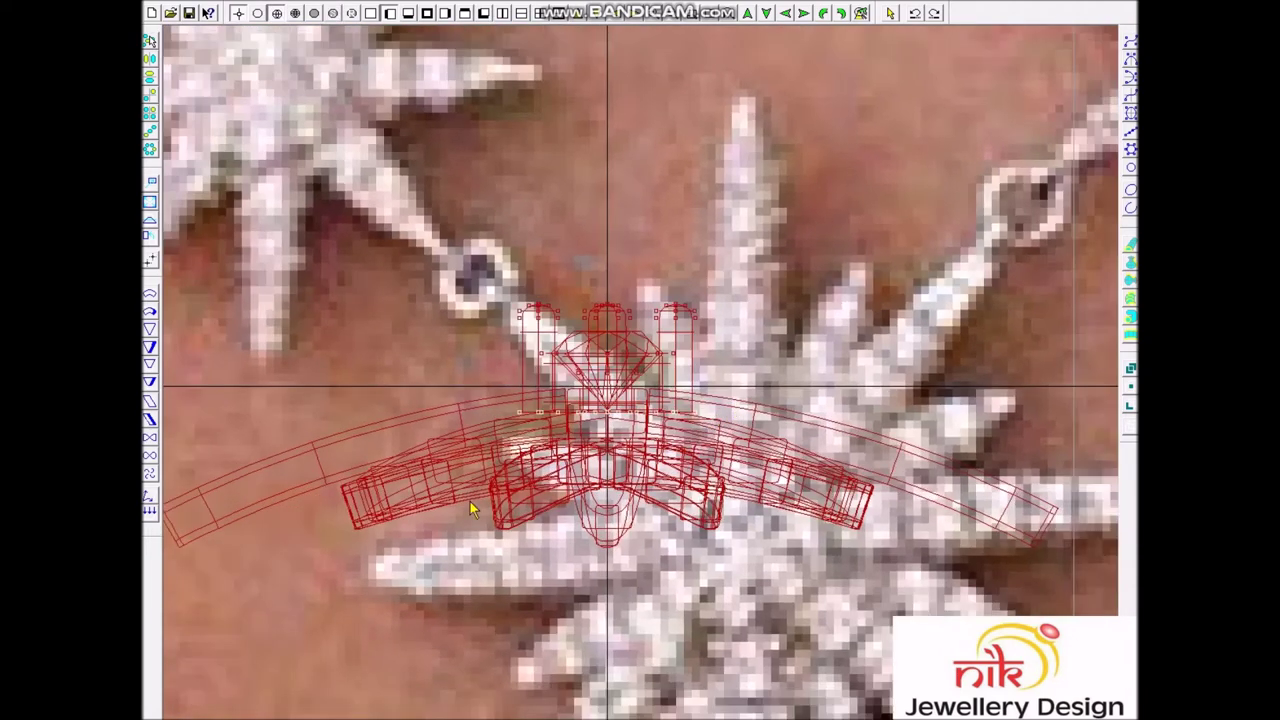
scroll(607, 430, up, 1)
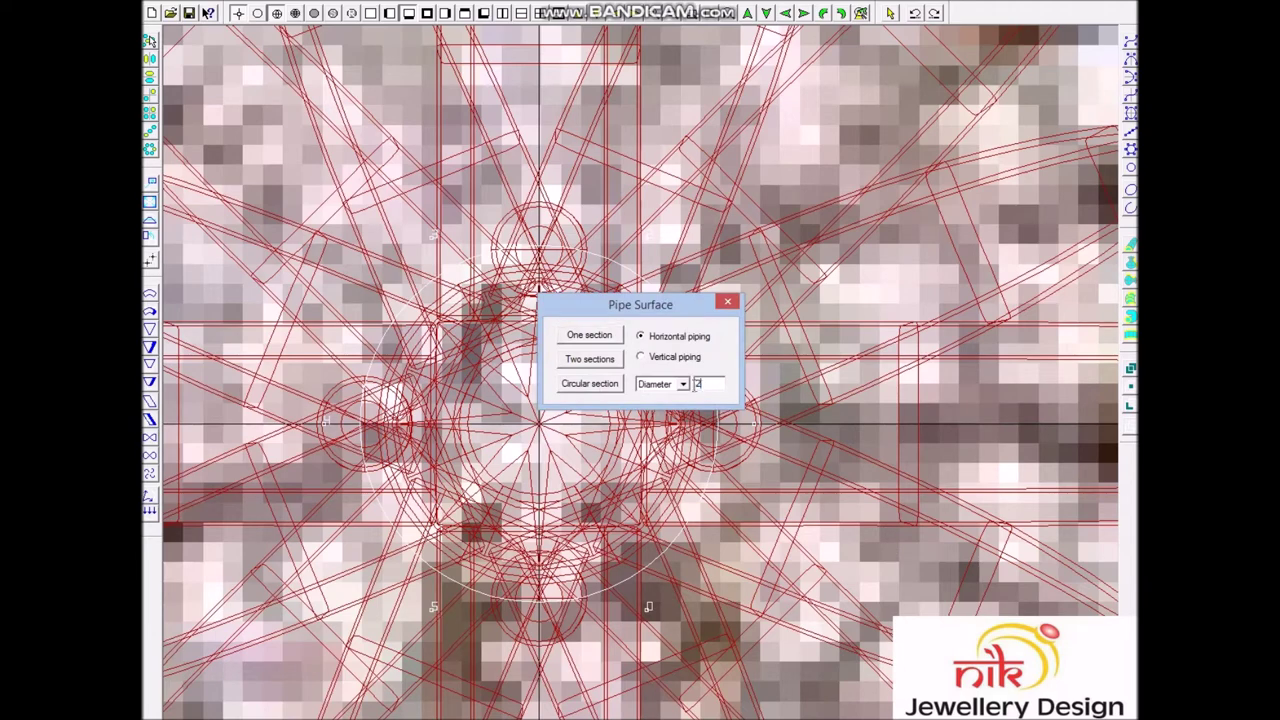
Step: Build the pipe around the circle with a circular cross-section
click(590, 384)
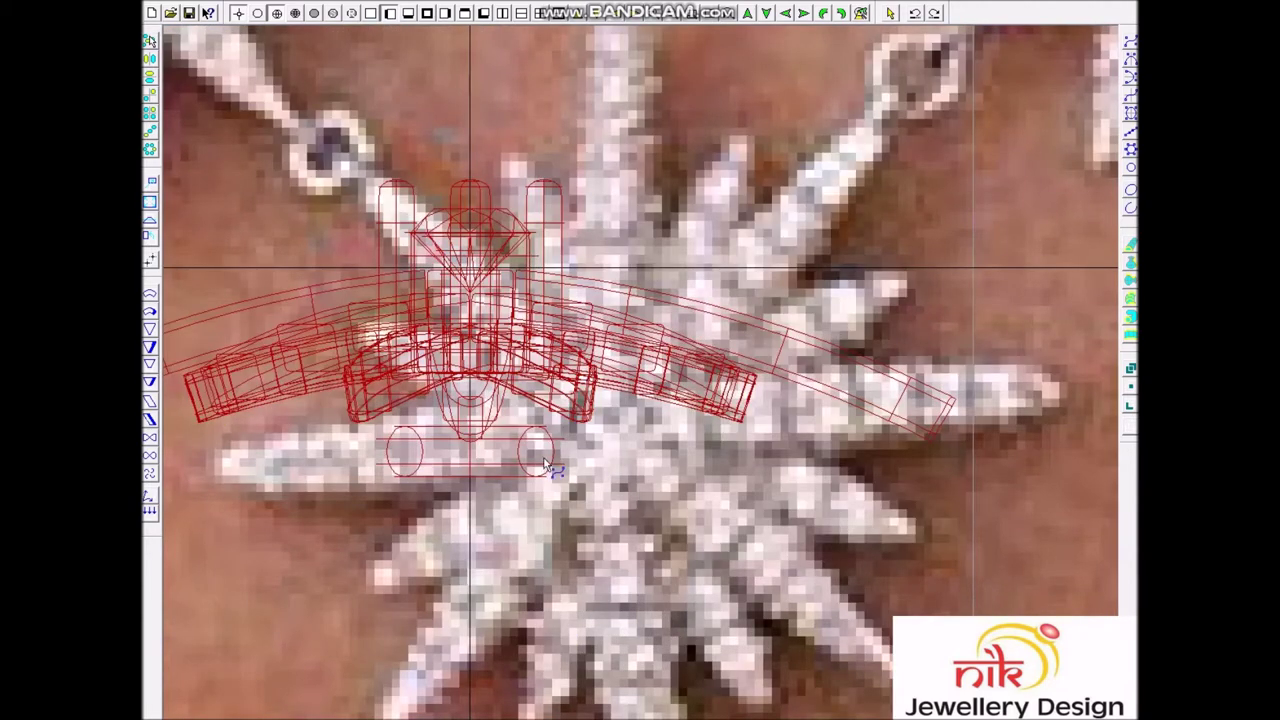
Step: Draw a curve from beneath the centre collet out along the right-hand ray
click(652, 454)
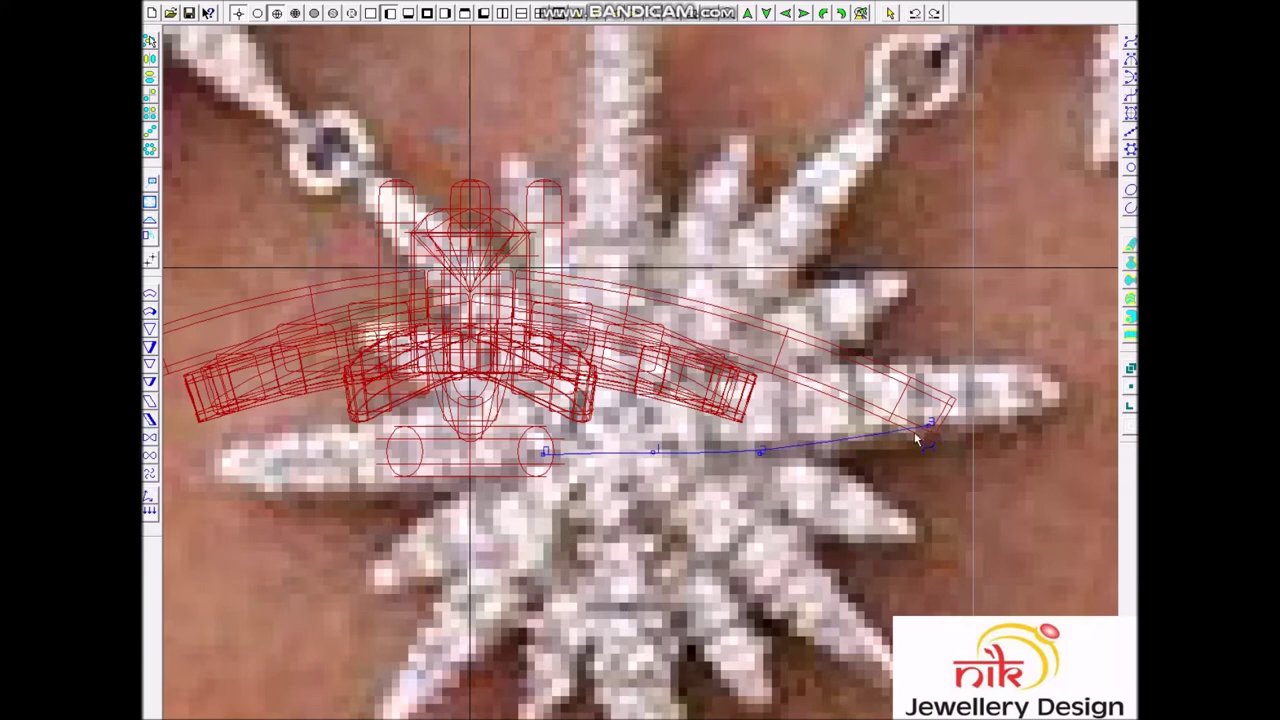
right_click(901, 466)
right_click(687, 535)
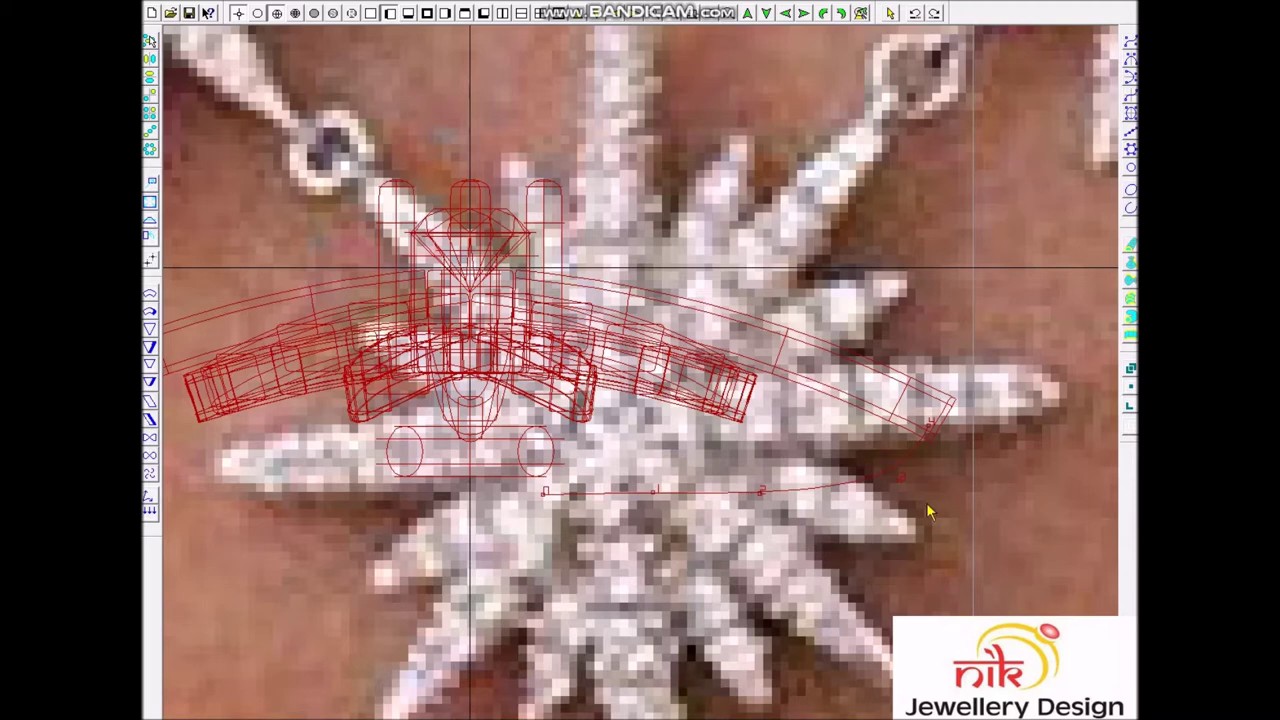
scroll(850, 525, up, 2)
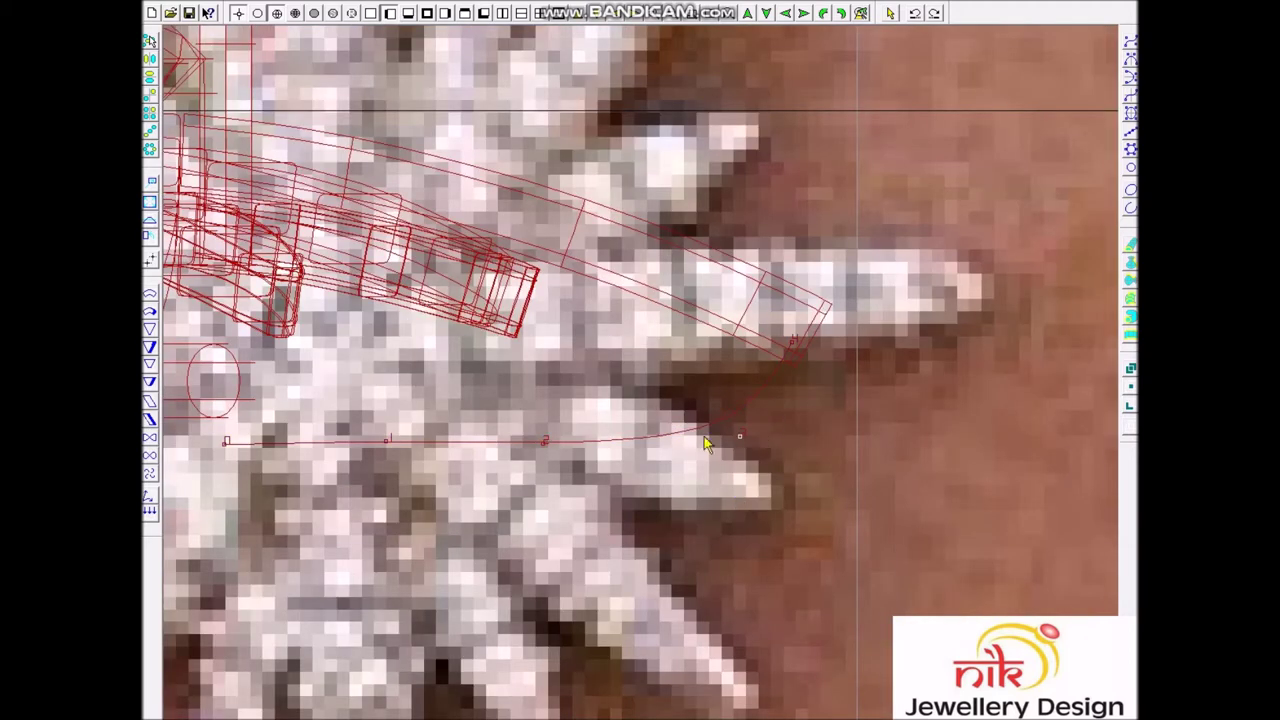
scroll(669, 442, up, 3)
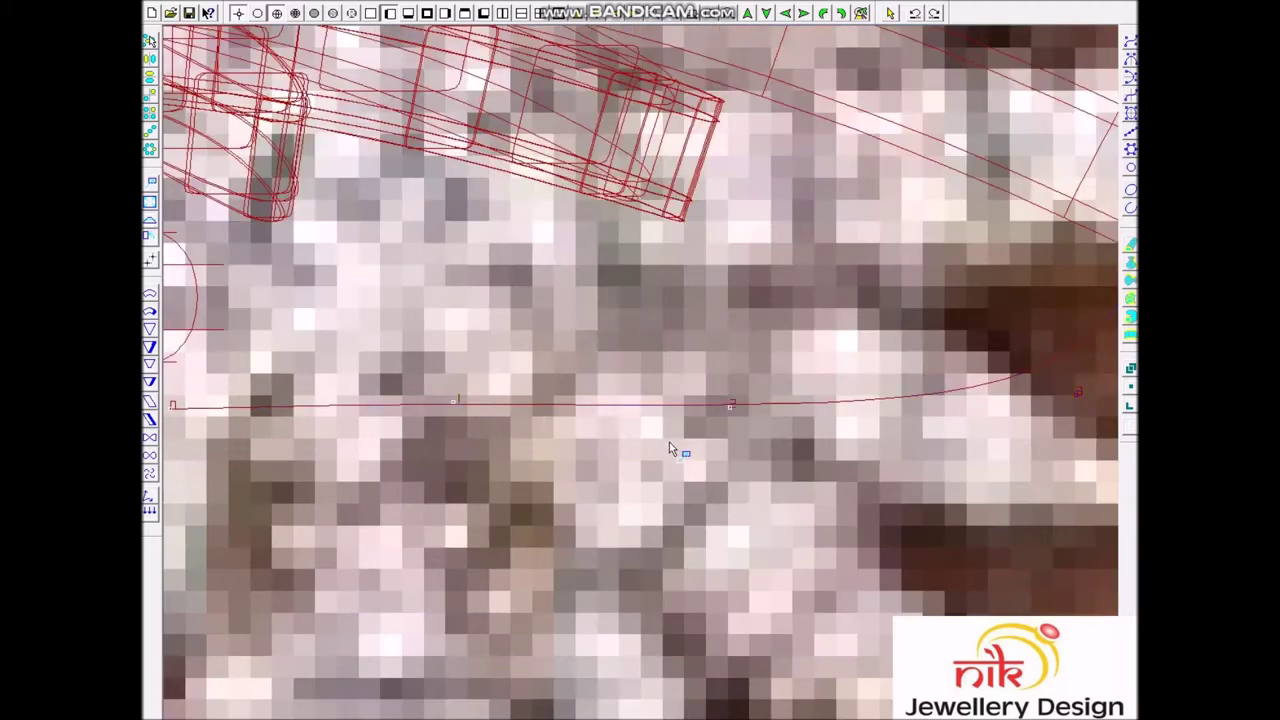
Step: Select the new curve and the elliptical section profile for the pipe
drag(337, 463, 340, 458)
right_click(476, 458)
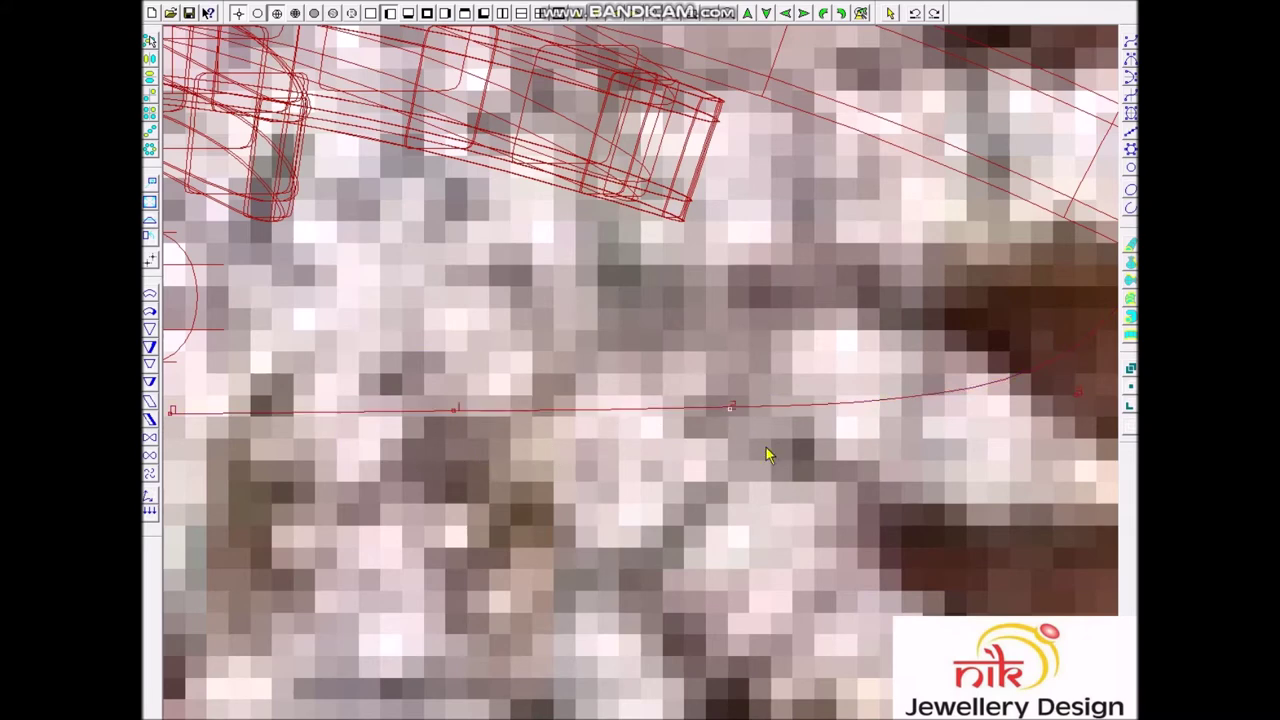
scroll(895, 373, down, 2)
scroll(414, 349, down, 5)
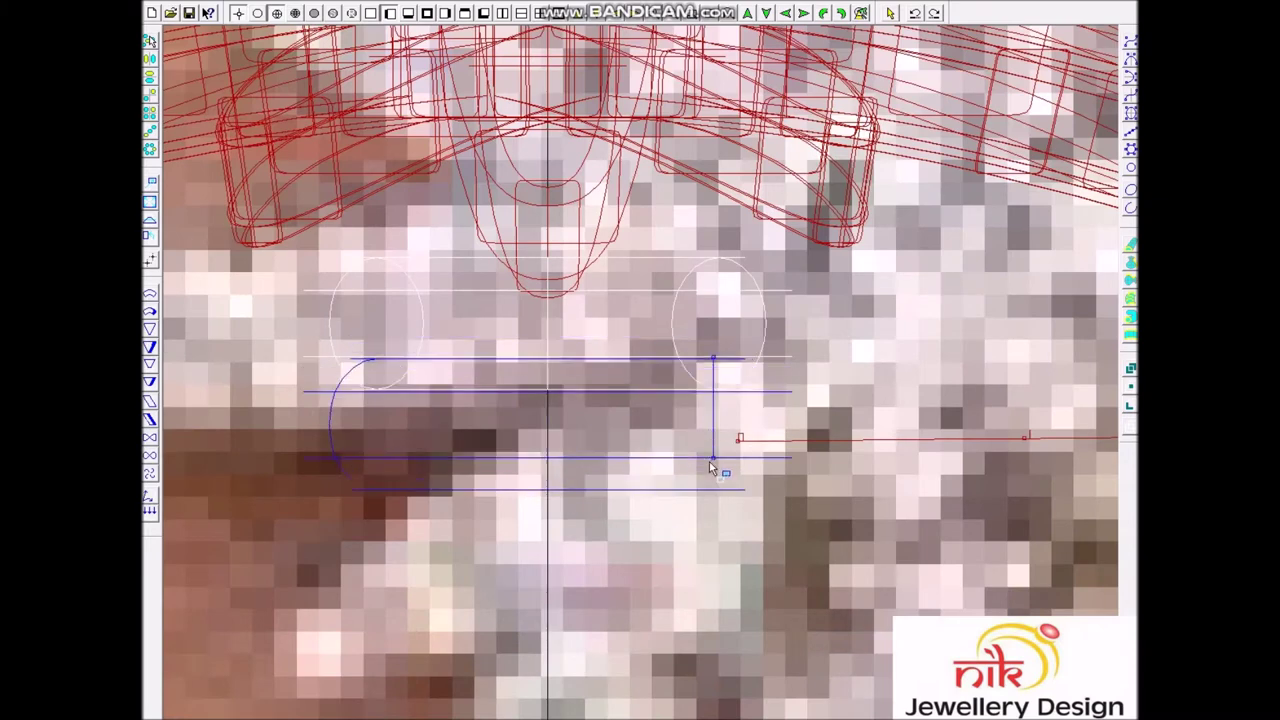
click(712, 462)
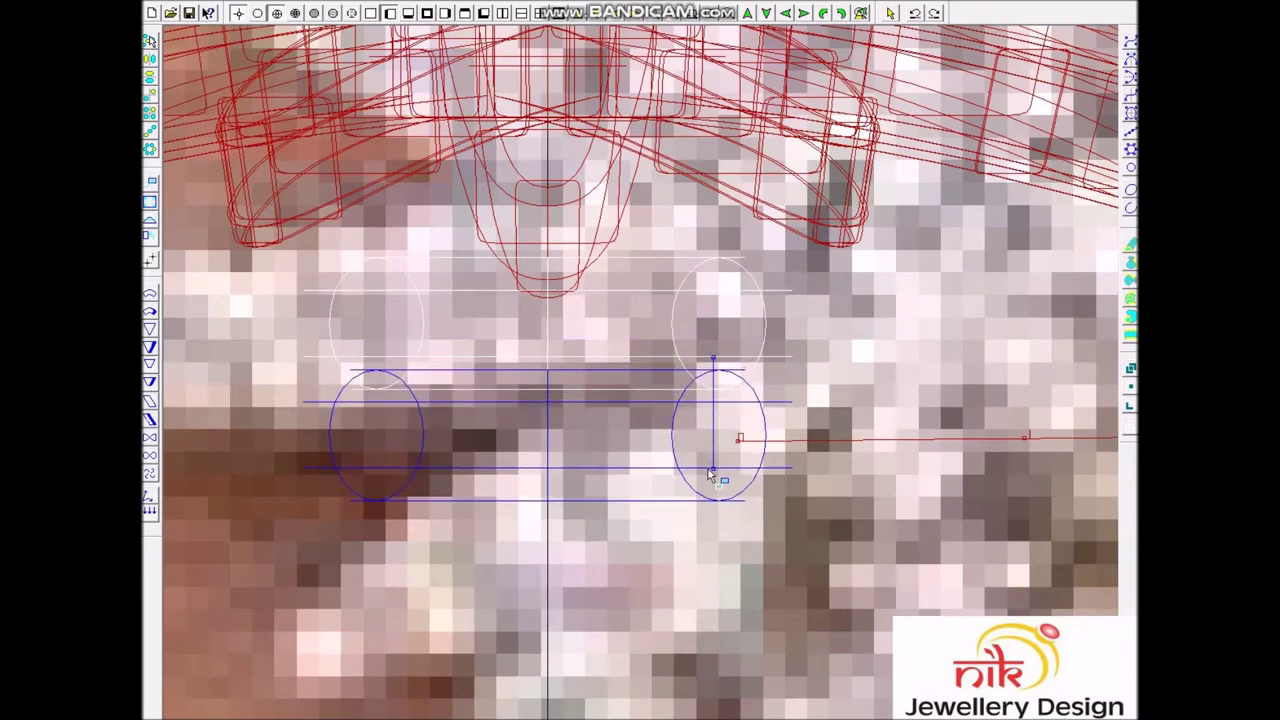
key(Return)
scroll(895, 484, down, 2)
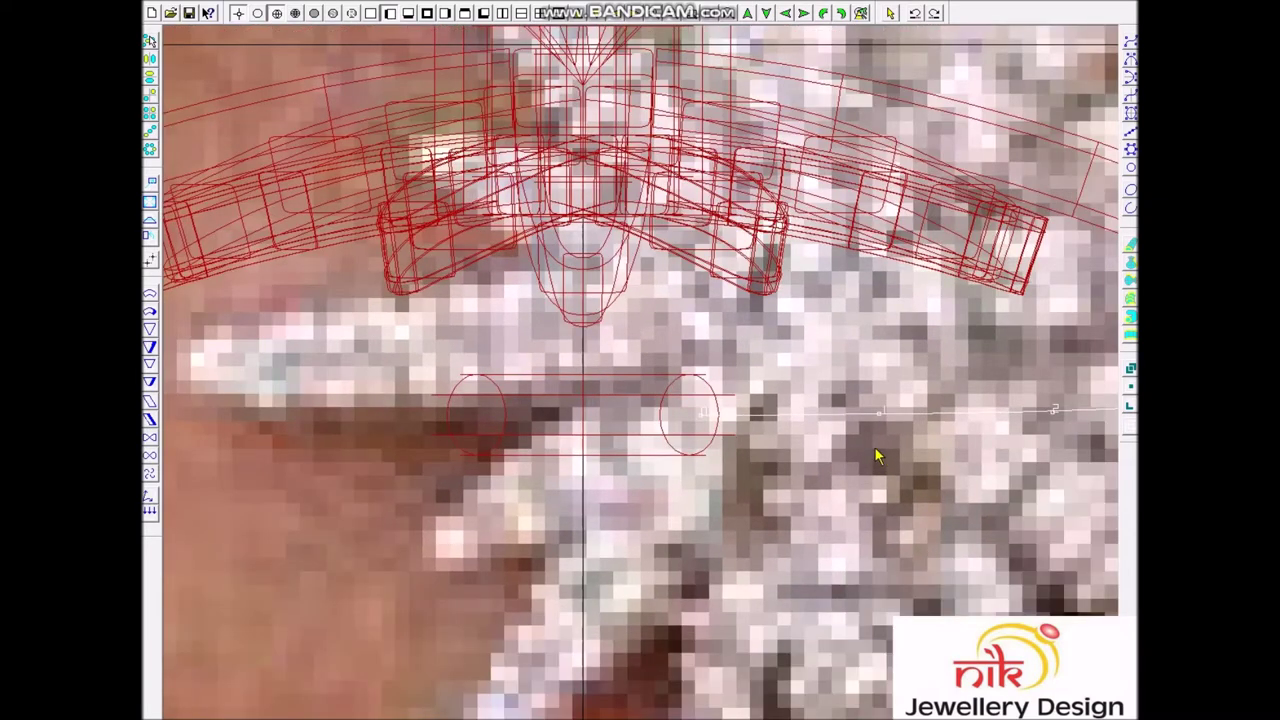
scroll(874, 446, down, 2)
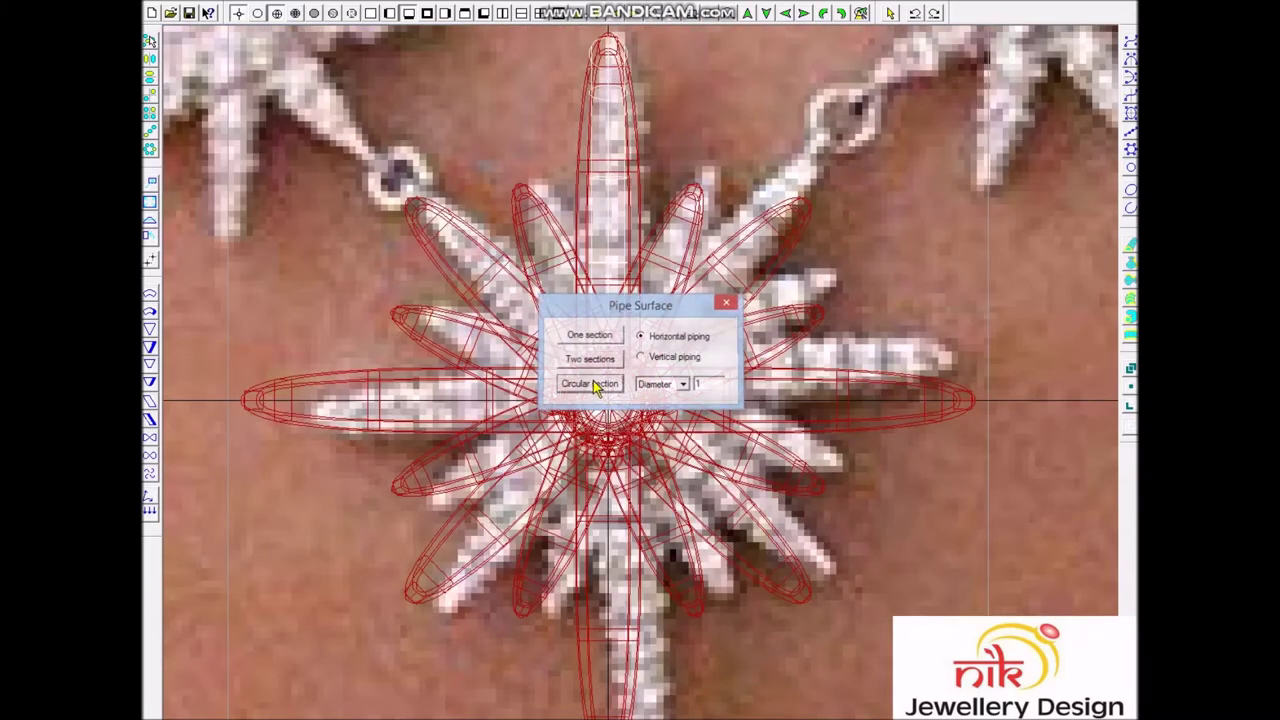
Step: Build the round-section pipe and zoom in on the top petal's tip
click(593, 386)
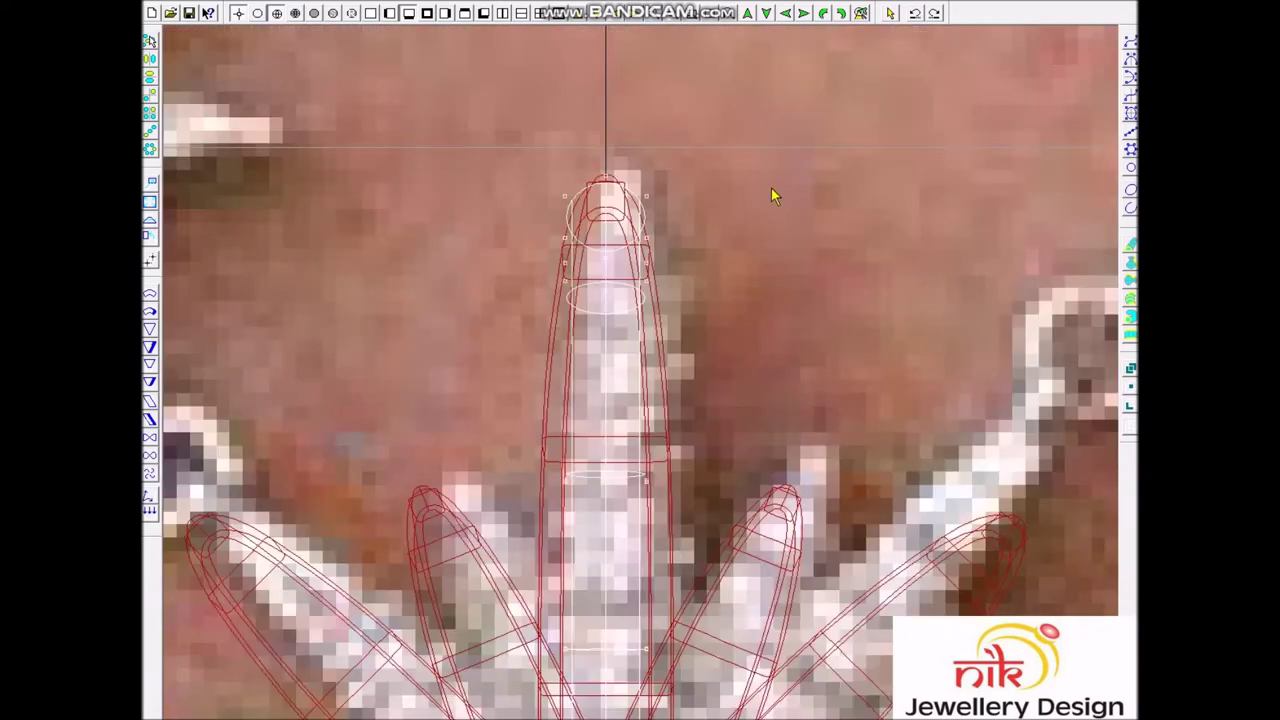
drag(800, 130, 391, 357)
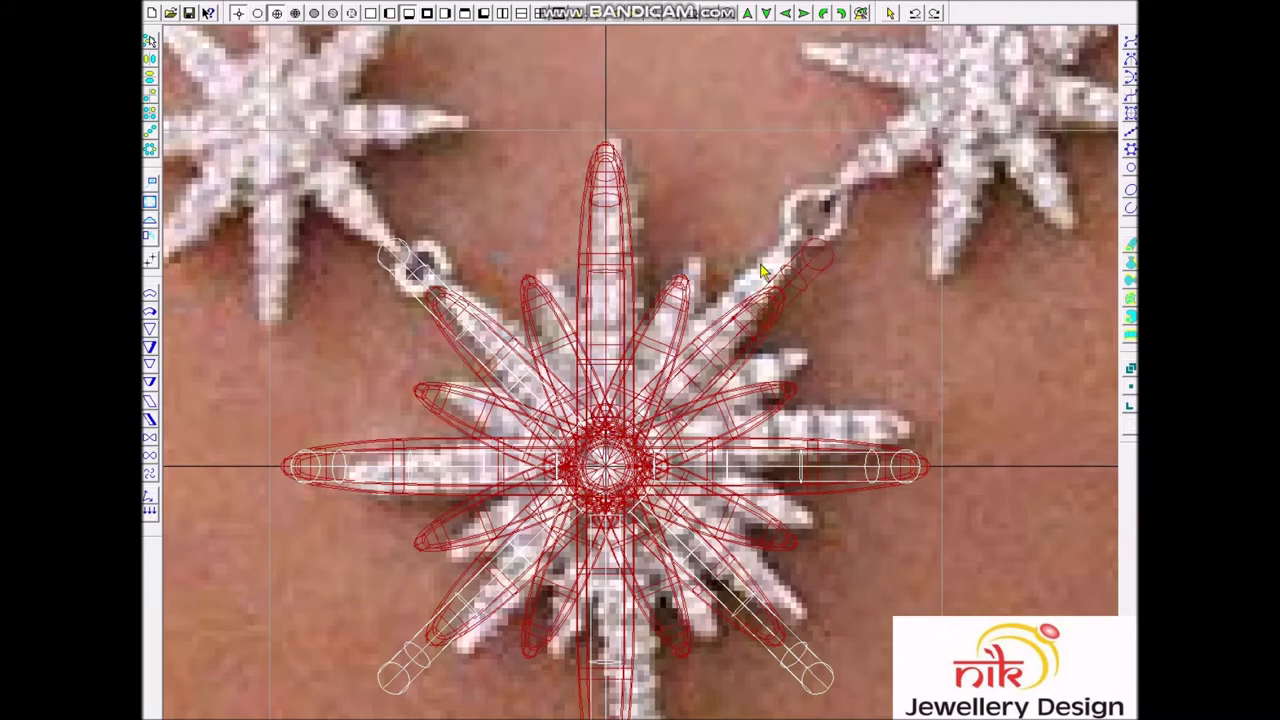
Step: Delete the rod copies and shift the rod down-left along its diagonal petal
key(Delete)
scroll(825, 207, up, 3)
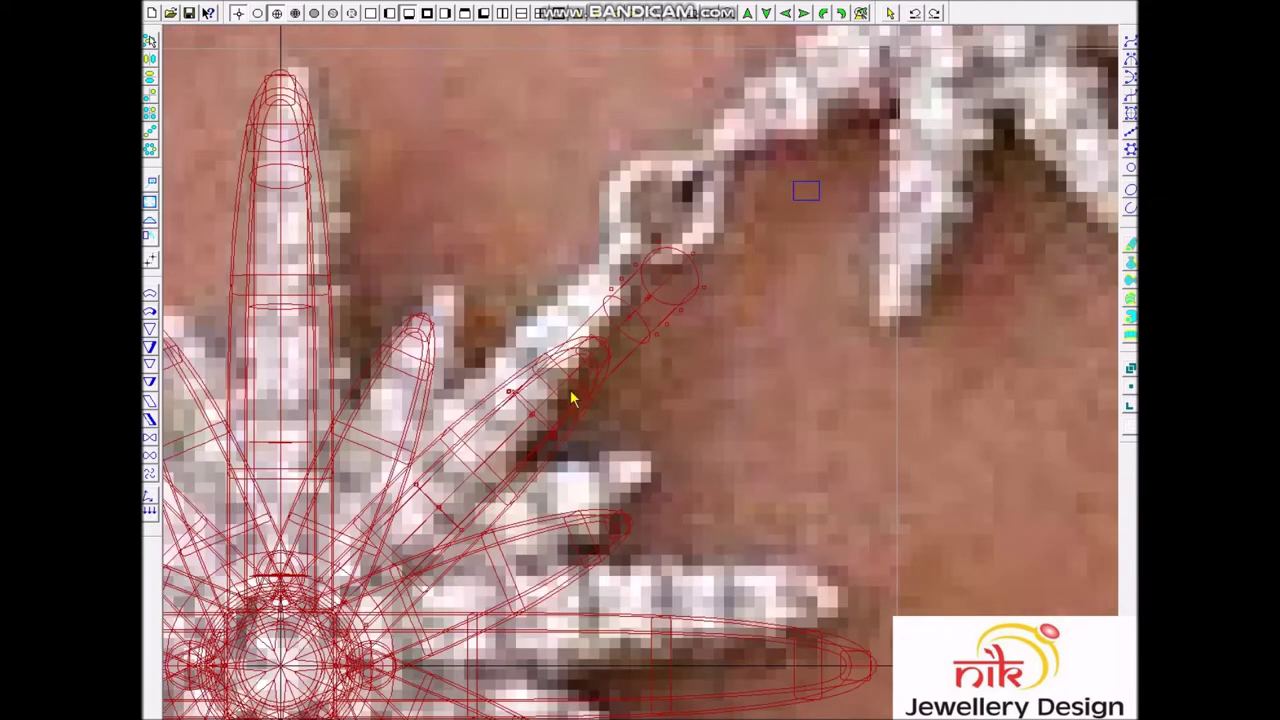
scroll(600, 410, up, 3)
click(622, 425)
drag(620, 423, 584, 456)
click(583, 454)
Step: Move and rotate the long diagonal rod onto the upper-right petal up to its tip
click(746, 395)
drag(737, 415, 549, 333)
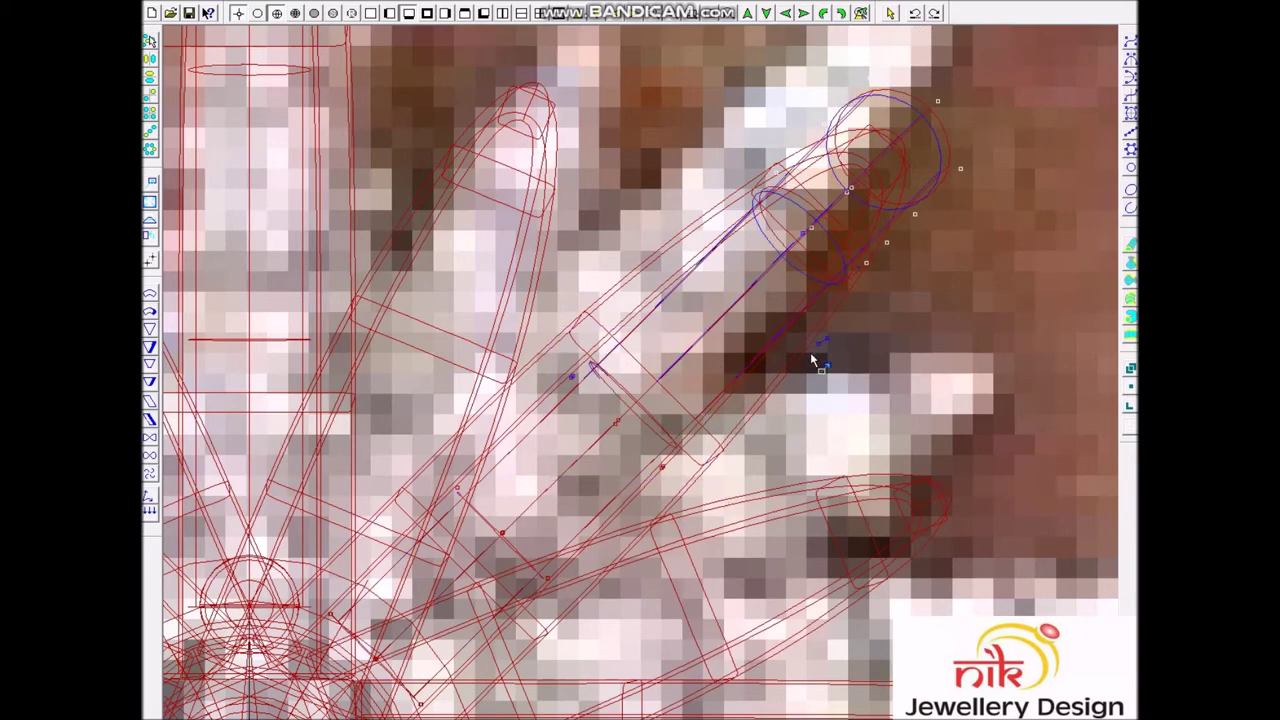
click(770, 395)
drag(763, 400, 725, 405)
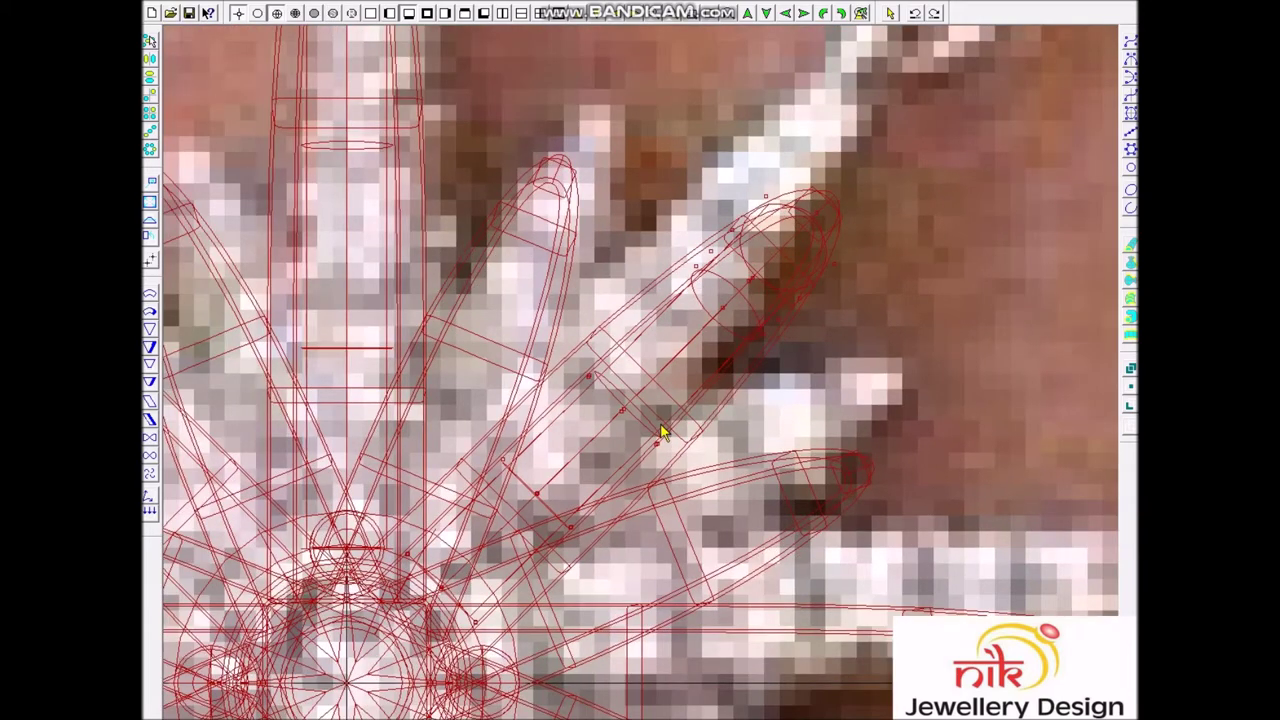
drag(725, 405, 555, 316)
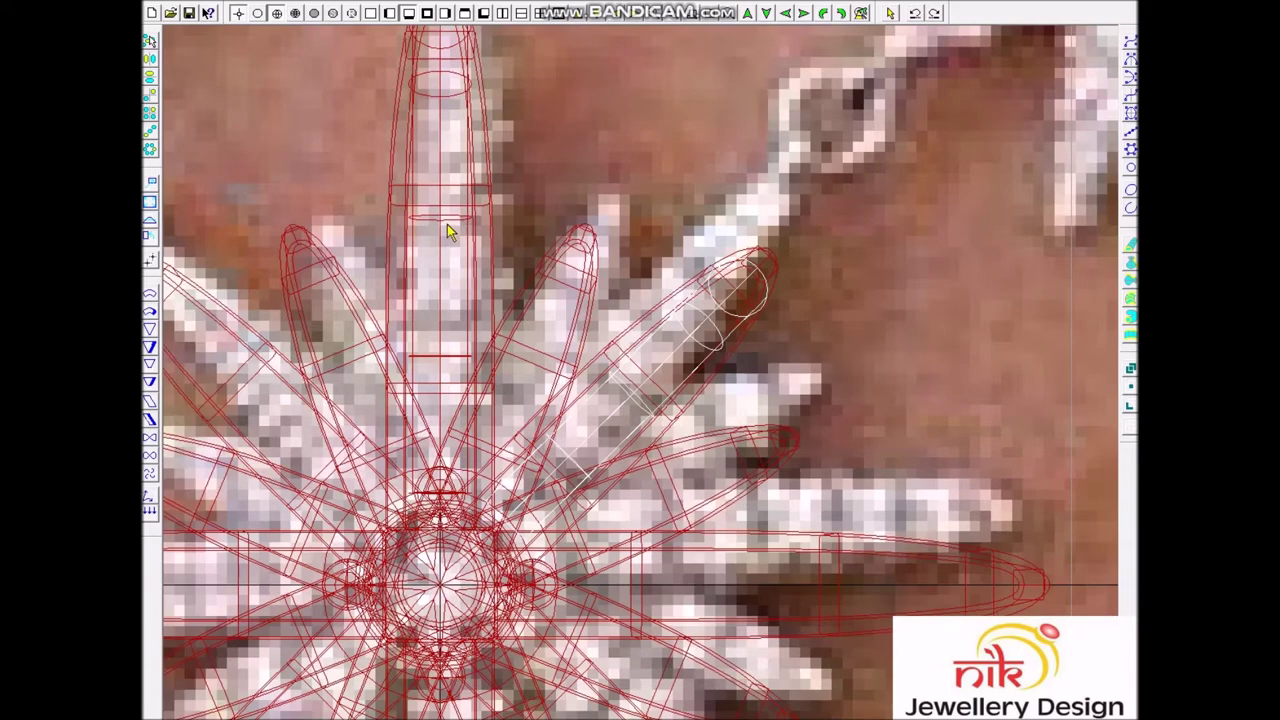
scroll(608, 315, down, 2)
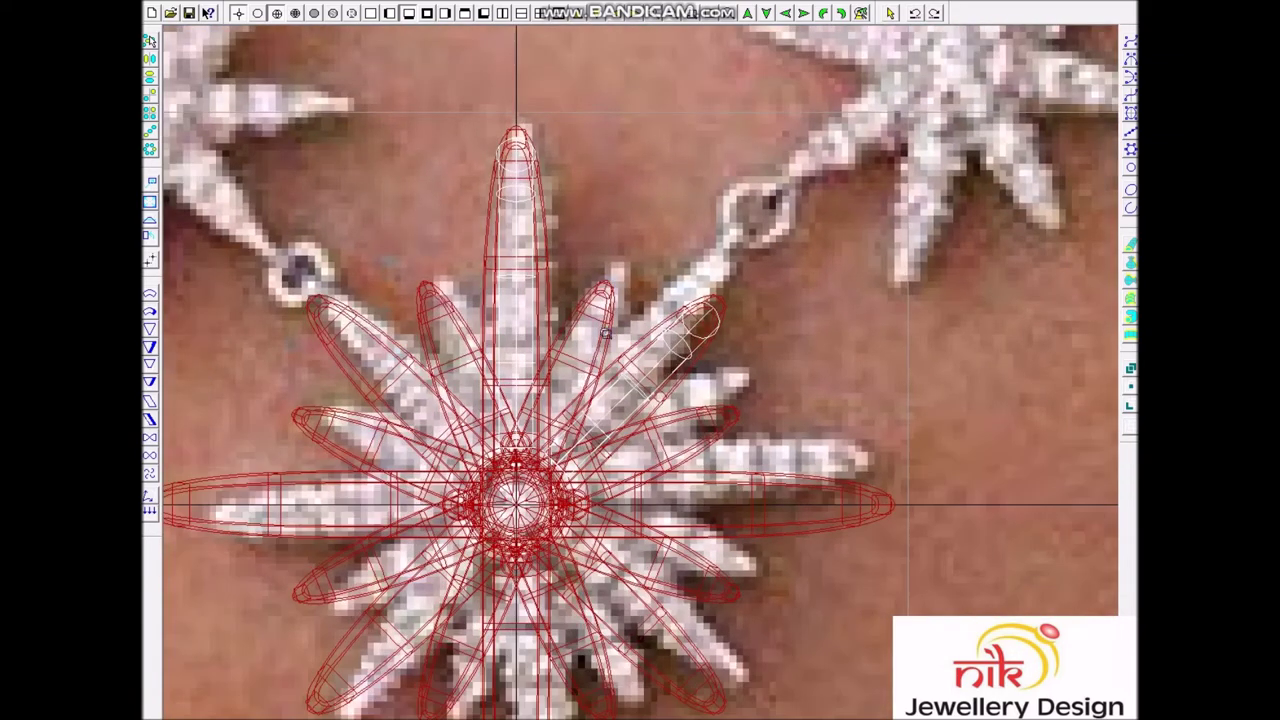
scroll(605, 327, up, 2)
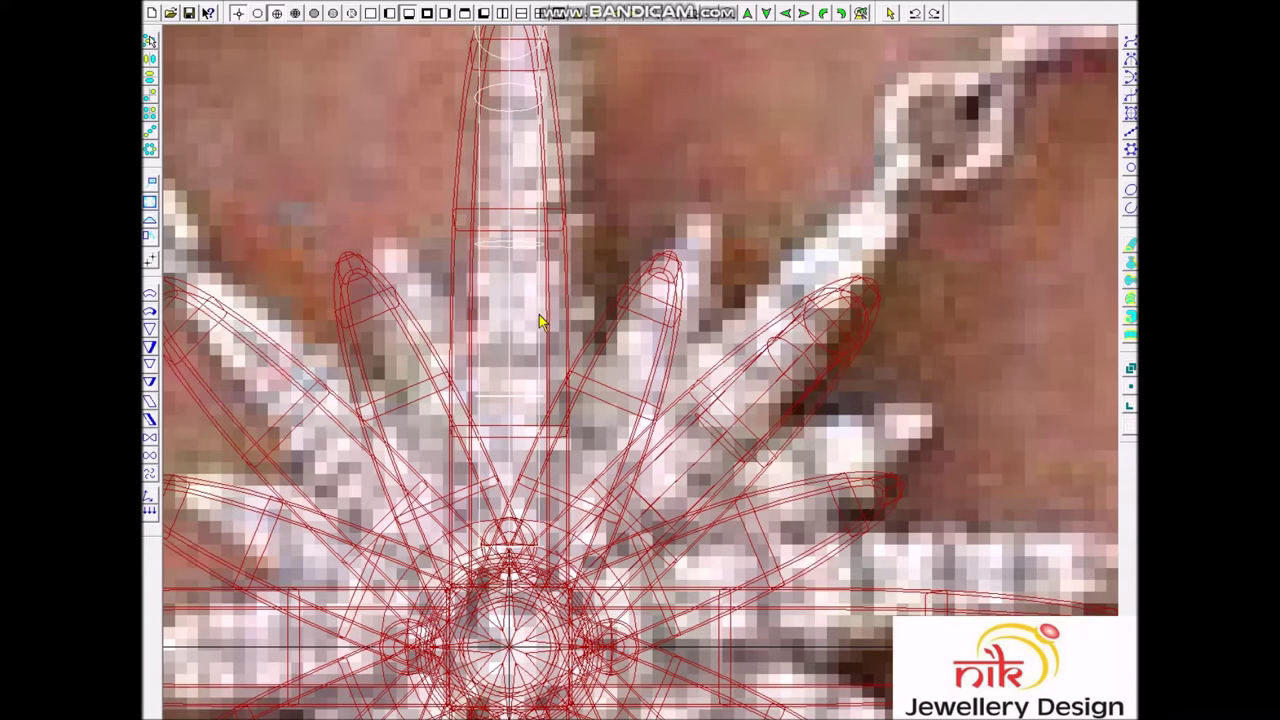
click(553, 240)
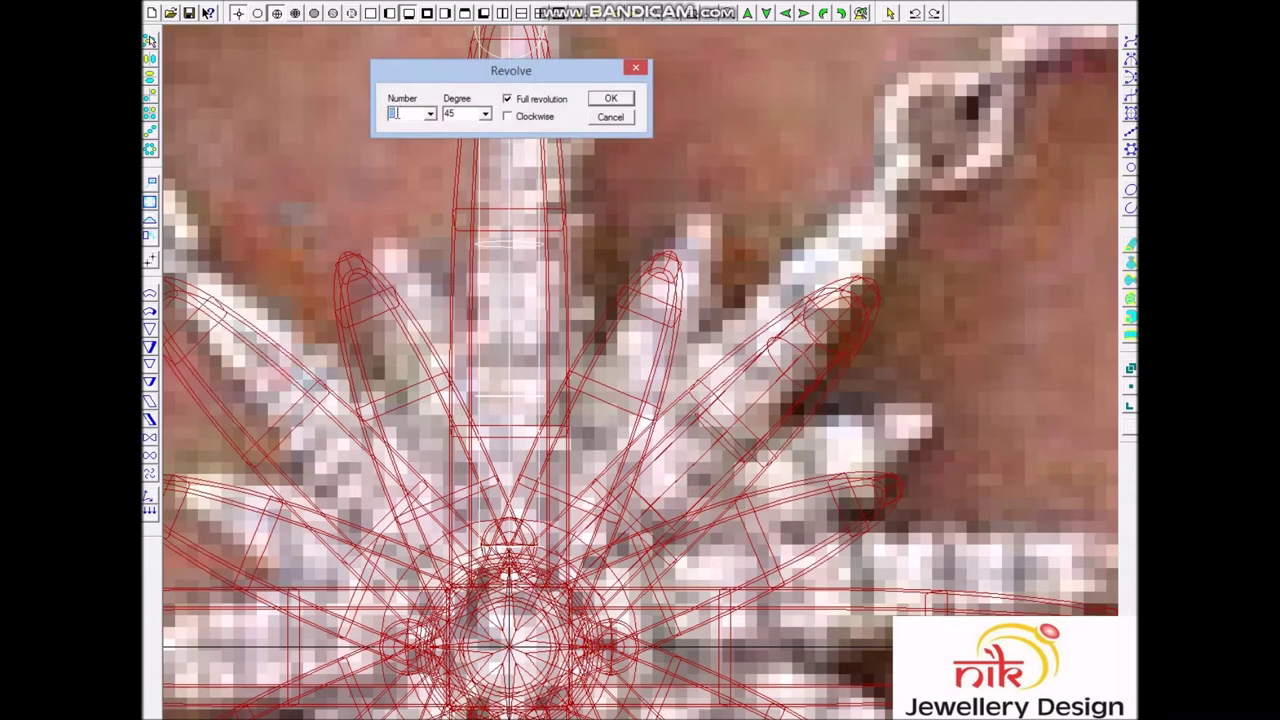
Step: Revolve the rod around the star, trying 8 copies before settling on 16 at 22.5°
key(Return)
click(660, 182)
text(8)
key(Return)
scroll(680, 200, down, 3)
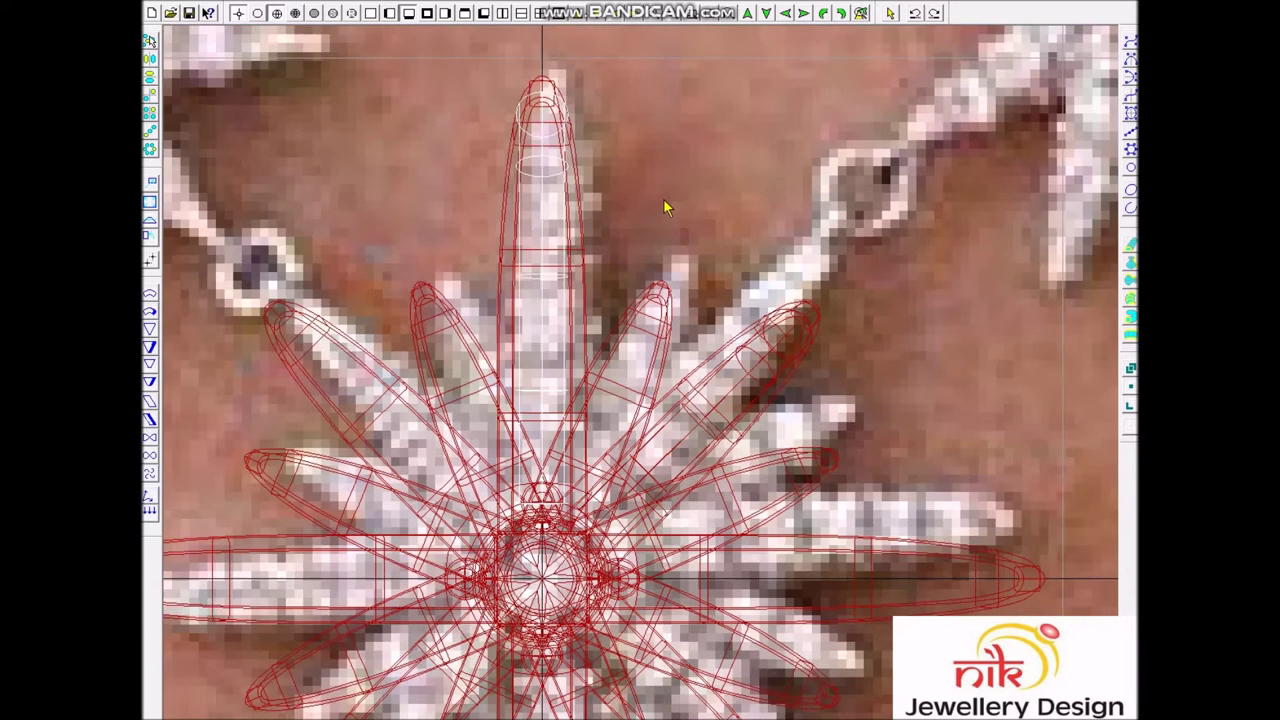
click(520, 198)
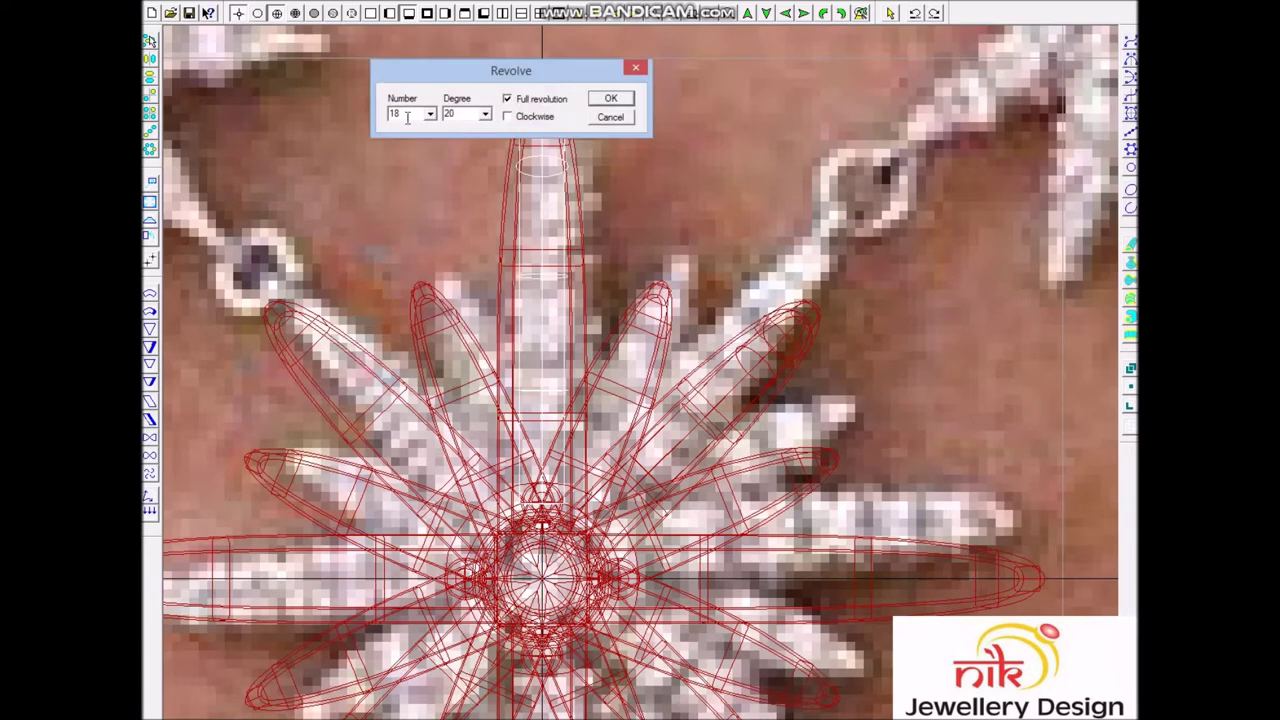
key(Return)
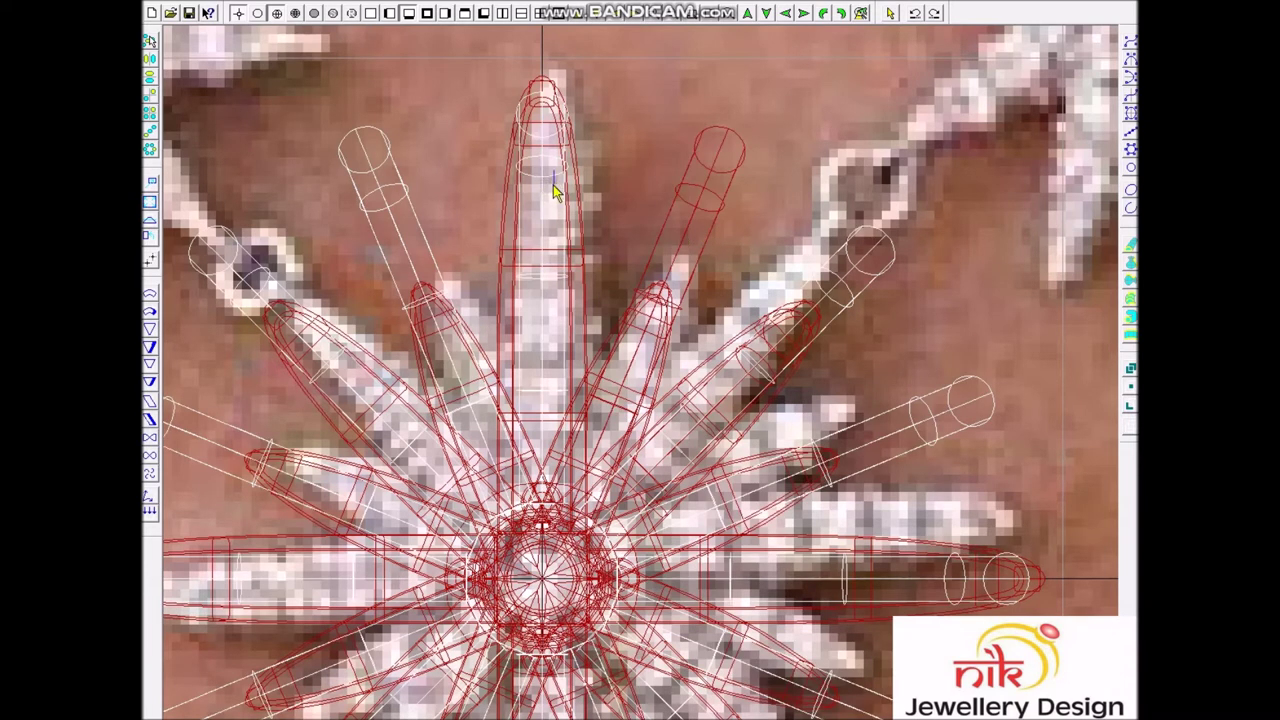
Step: Window-select the upper-right petal and move it onto the upper-right diagonal
drag(831, 110, 535, 415)
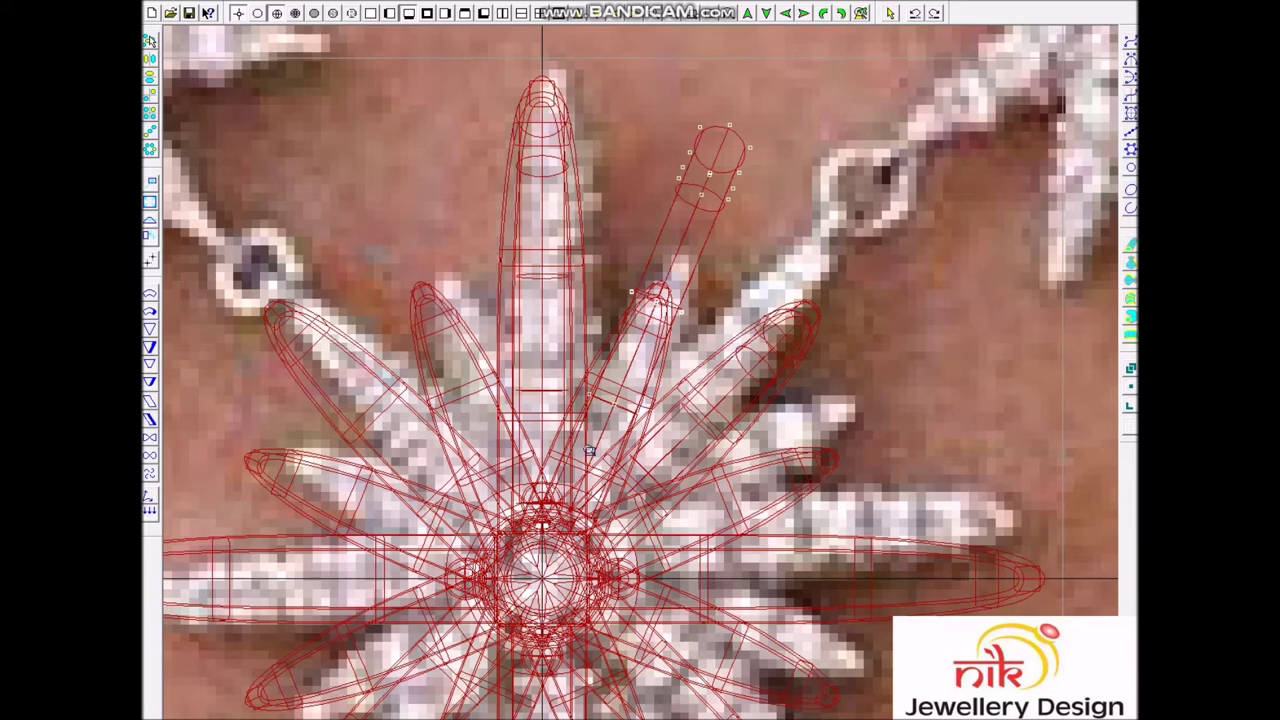
scroll(911, 290, up, 2)
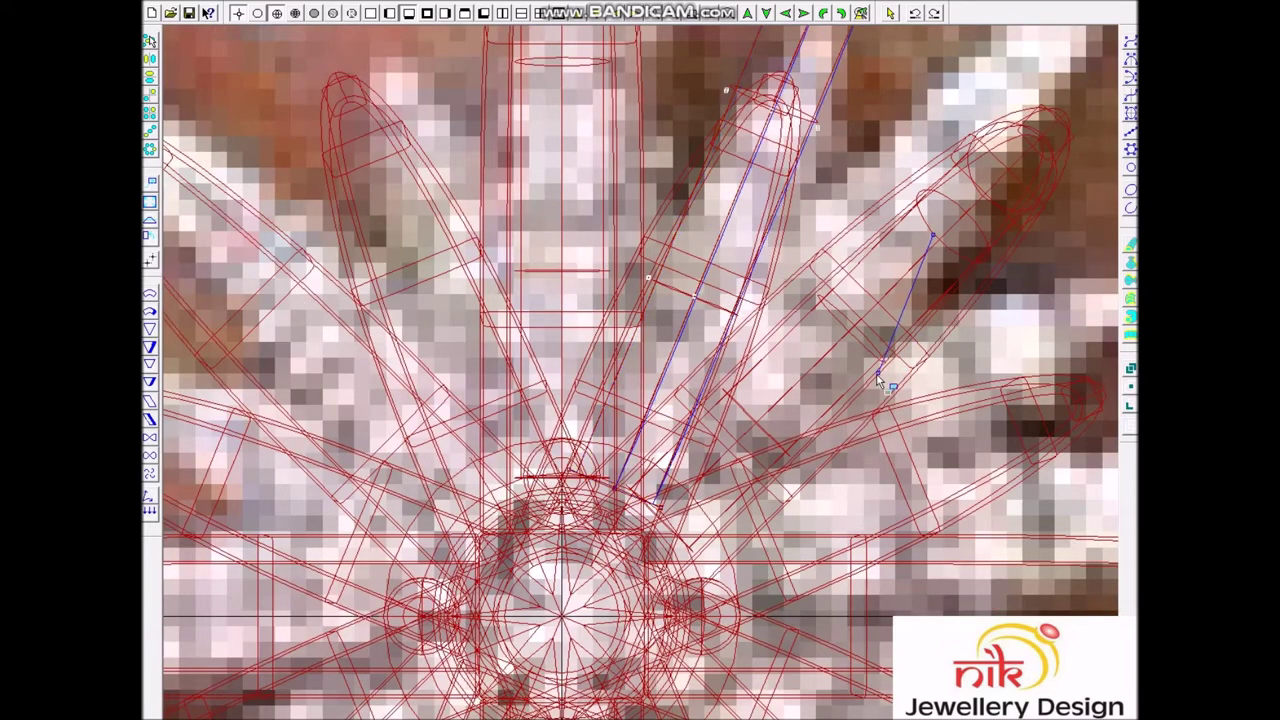
click(652, 397)
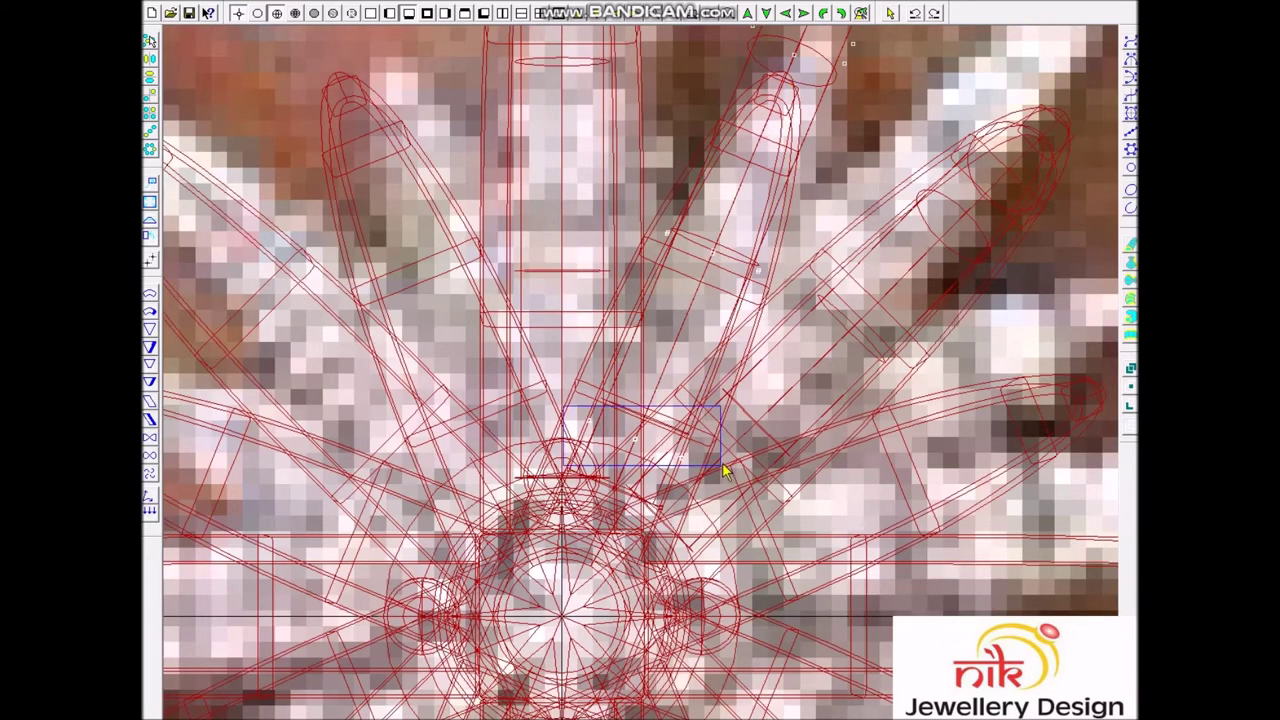
click(757, 347)
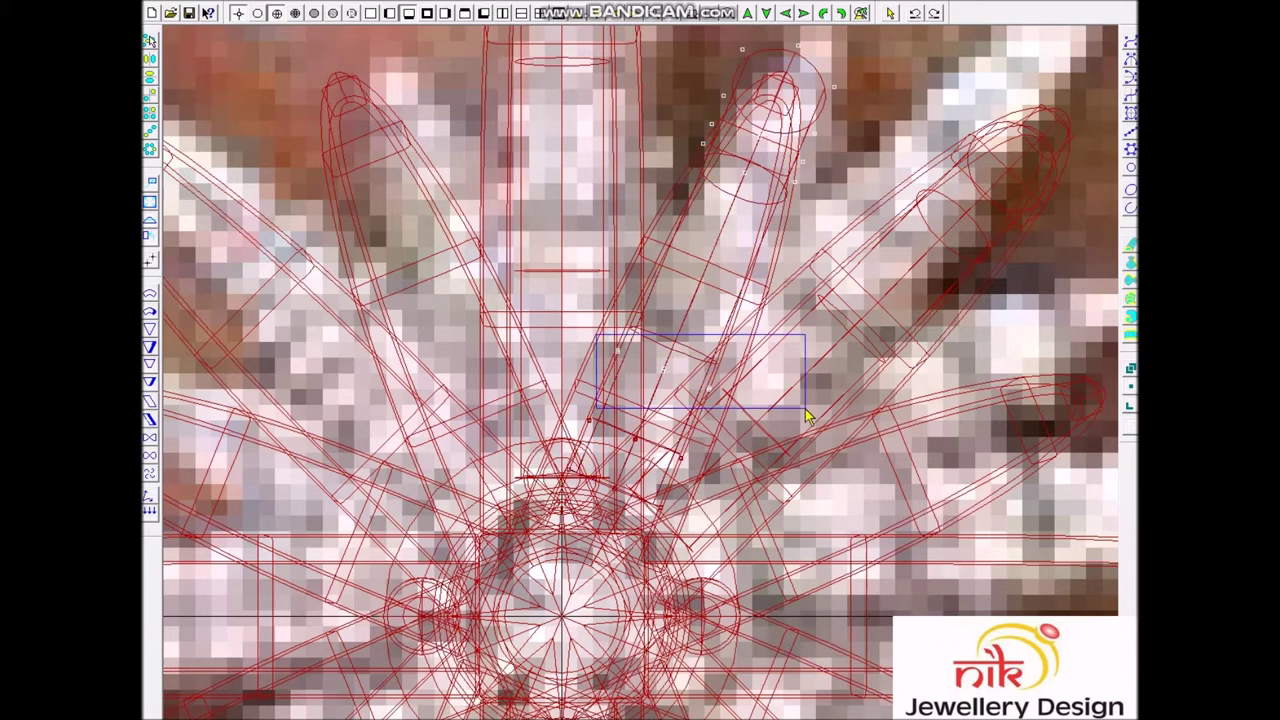
Step: Rotate the petal around its base to its new angle and deselect it
click(845, 183)
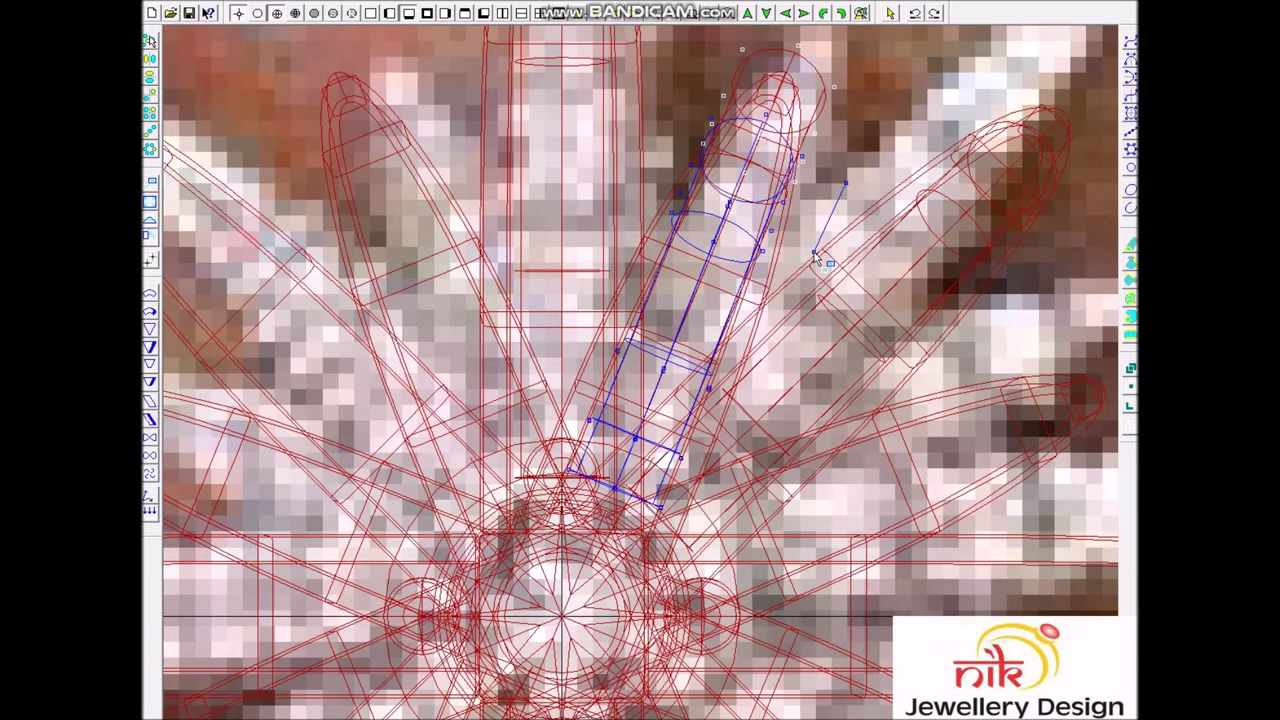
click(722, 337)
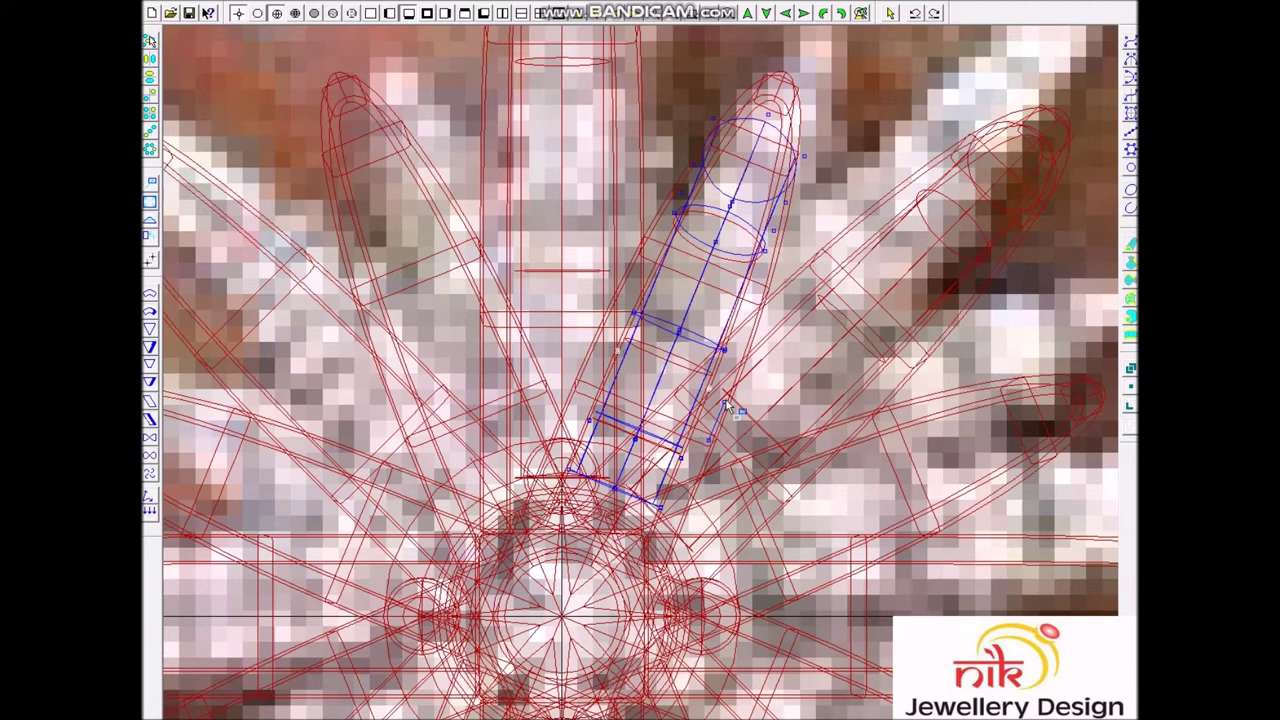
drag(577, 412, 697, 458)
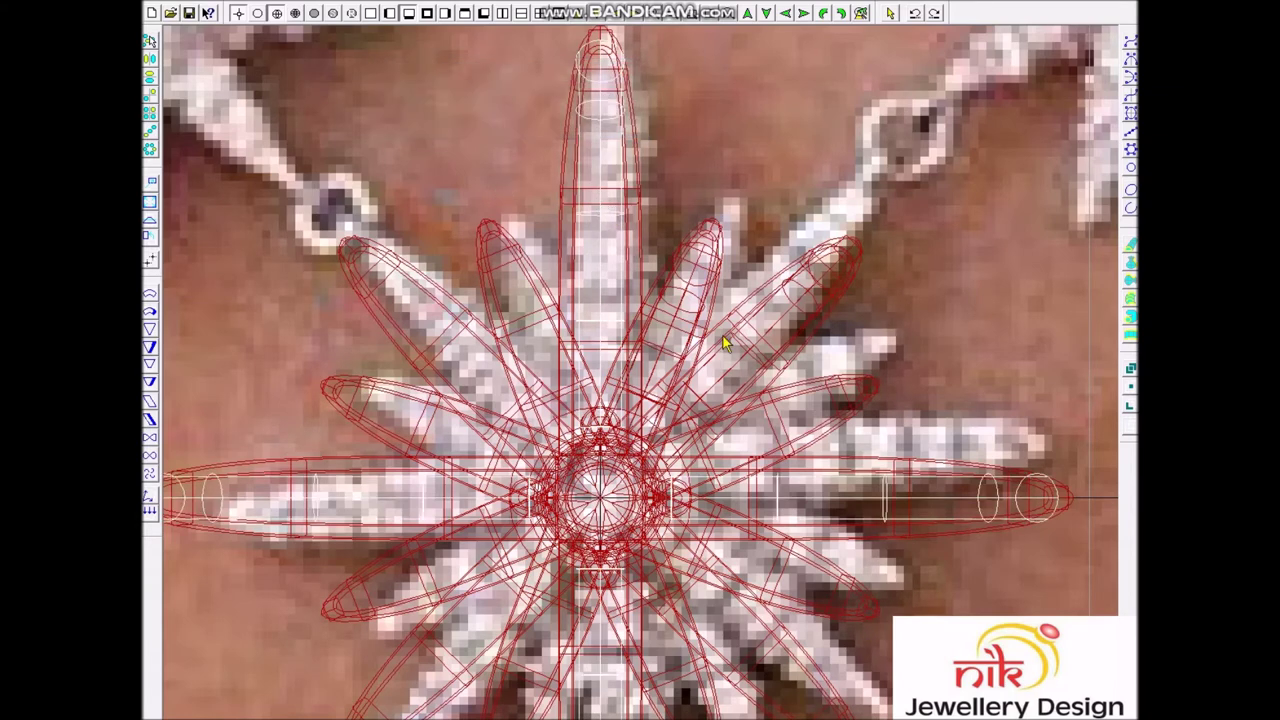
click(786, 309)
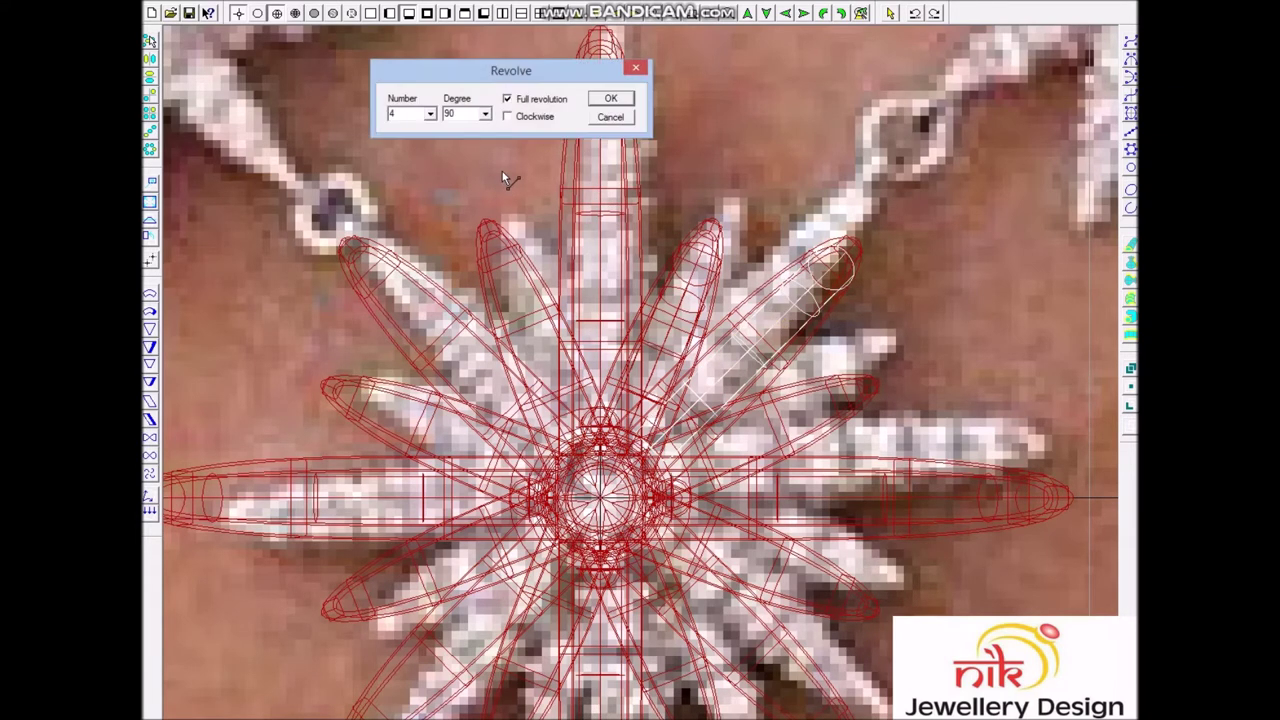
Step: Select the neighbouring, lower-right, right-hand and lower-left diagonal petals in turn to inspect each
click(690, 297)
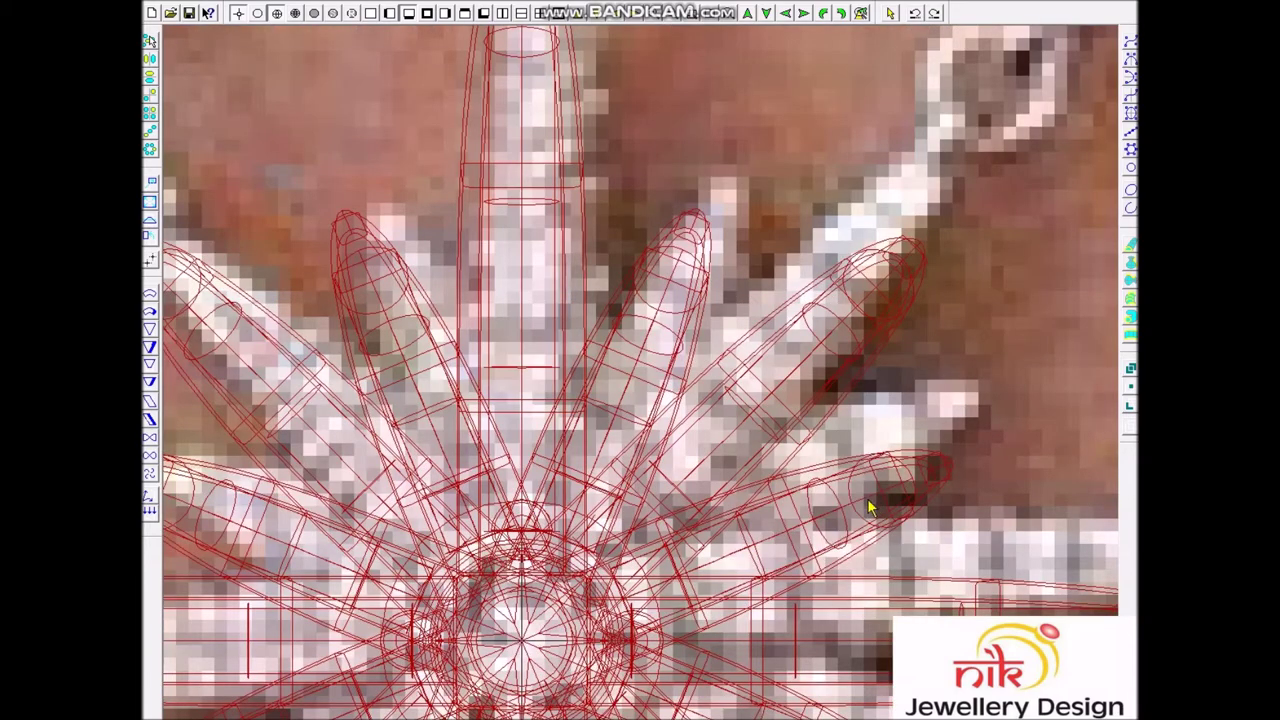
click(858, 517)
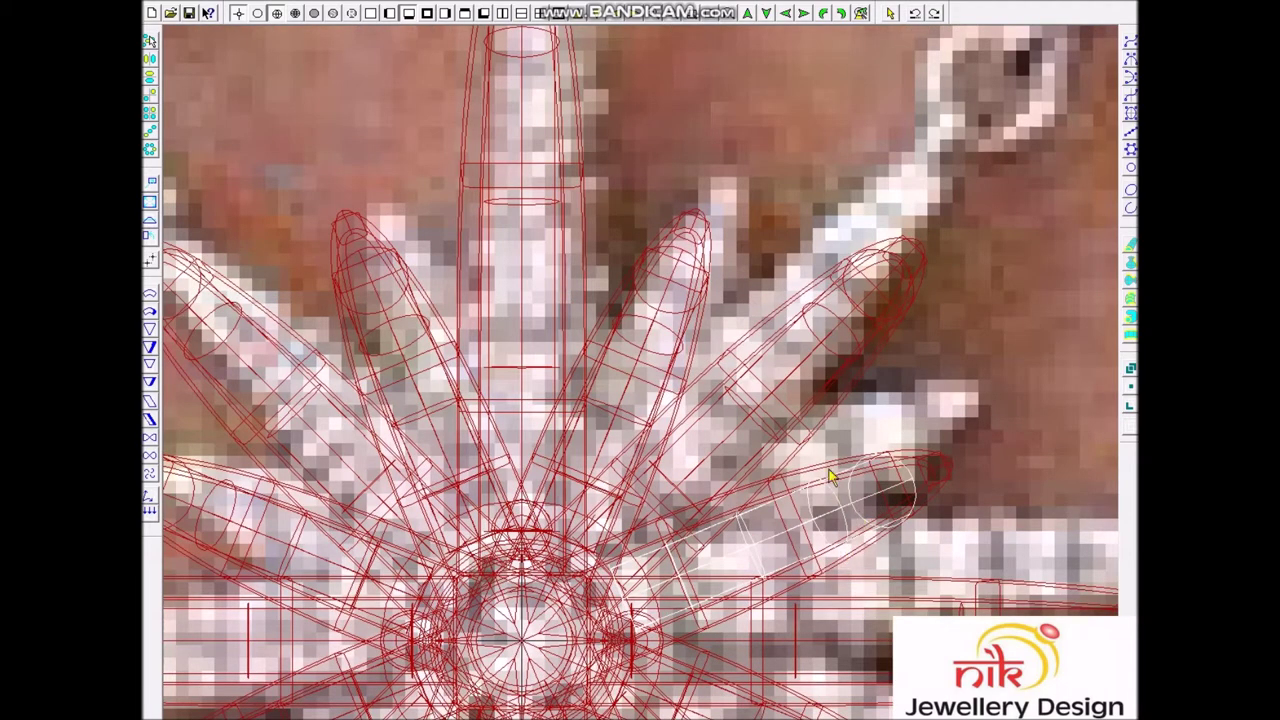
scroll(815, 422, down, 1)
key(Escape)
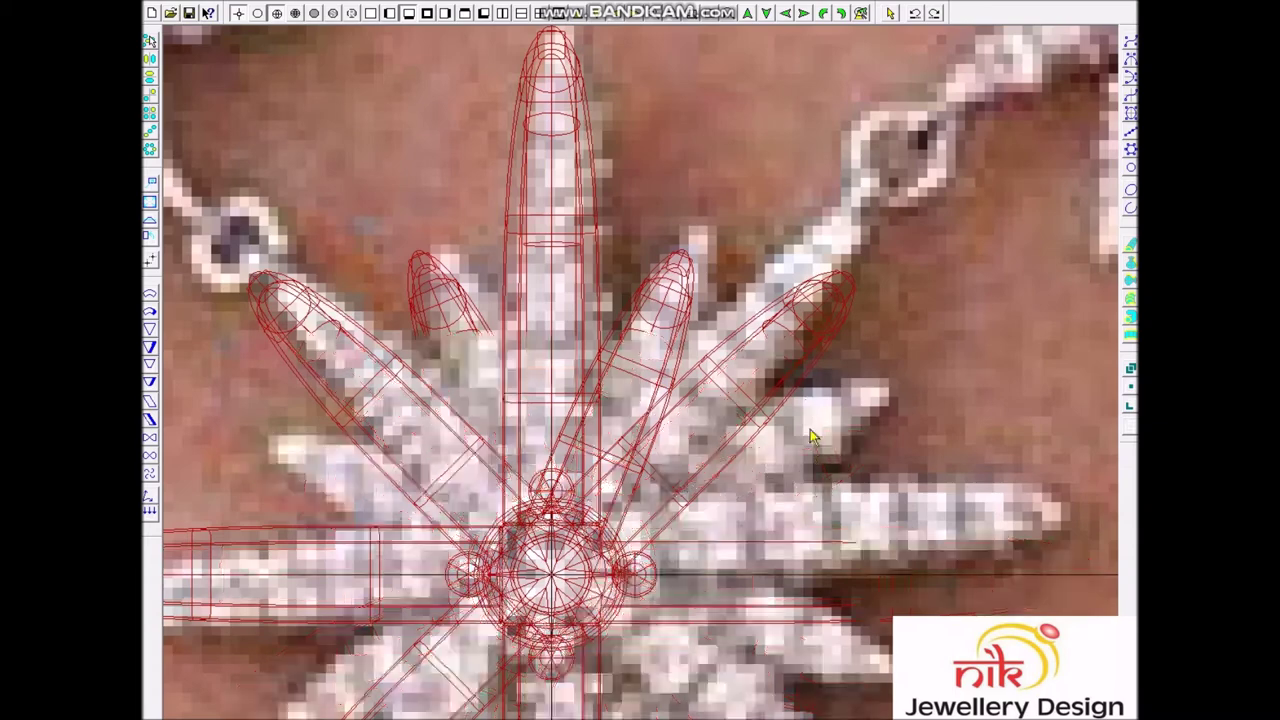
click(1013, 590)
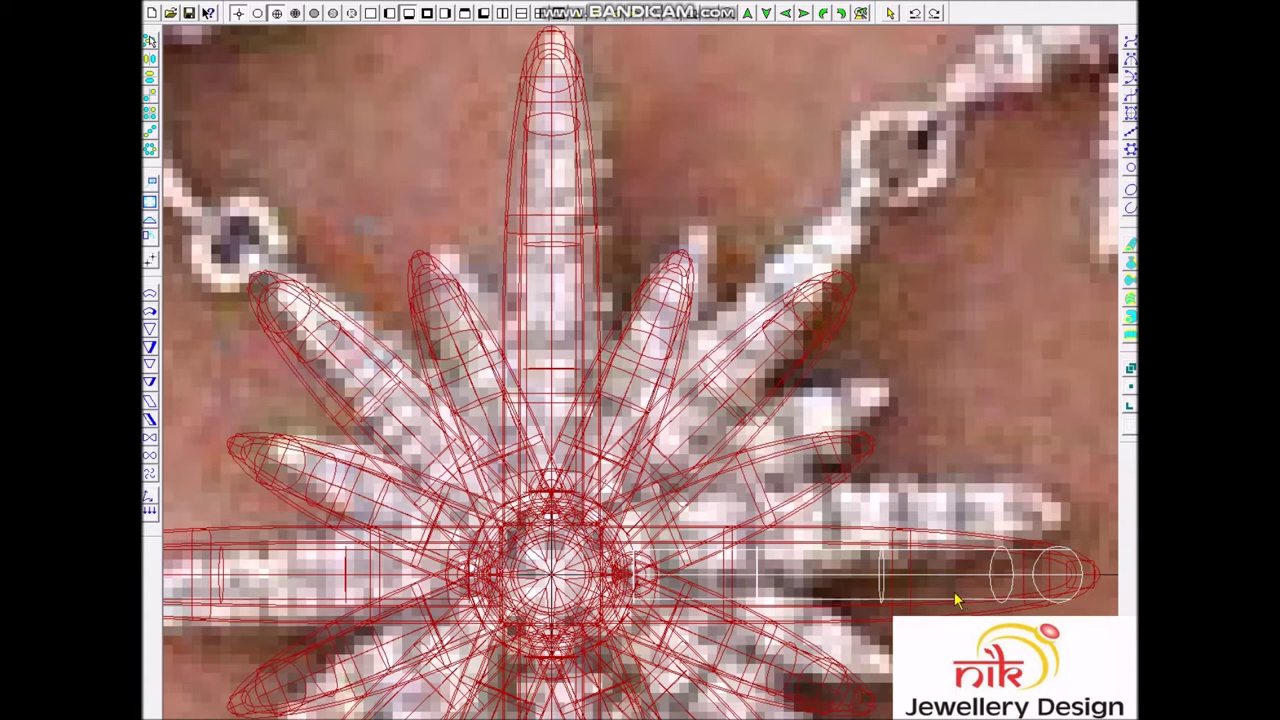
scroll(955, 600, down, 1)
scroll(637, 523, up, 3)
scroll(590, 540, down, 1)
key(Escape)
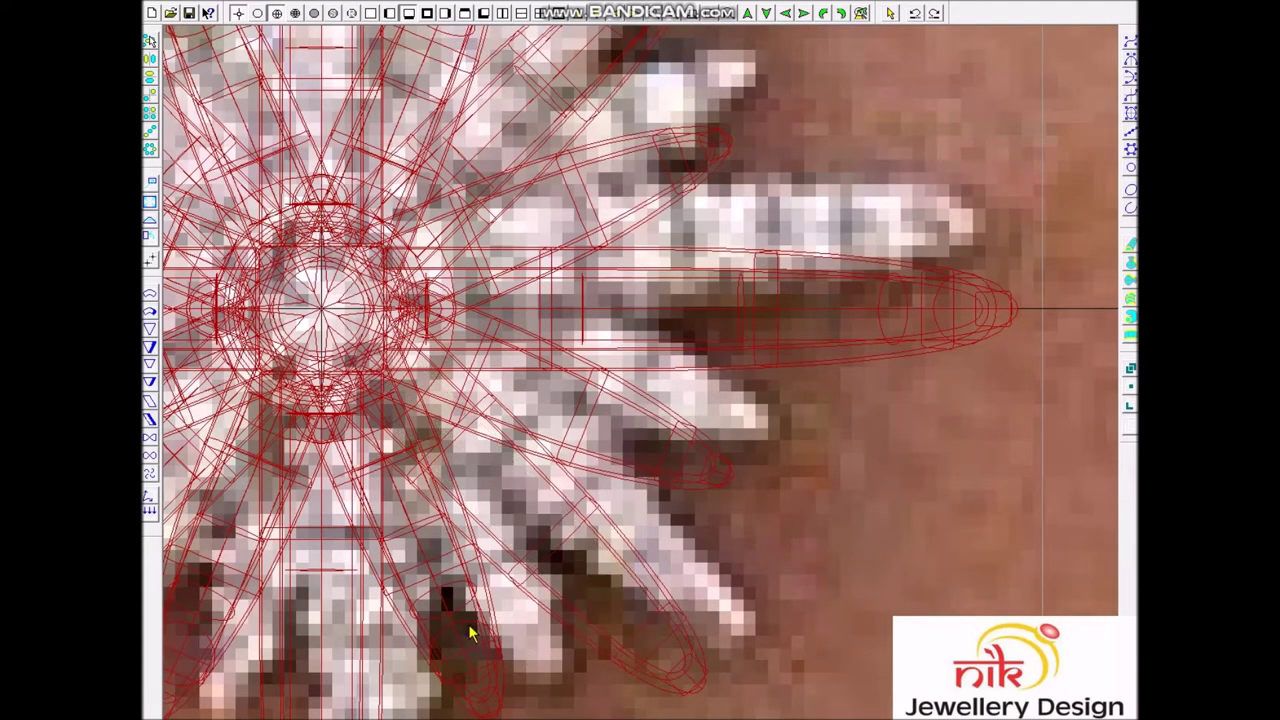
scroll(471, 614, down, 1)
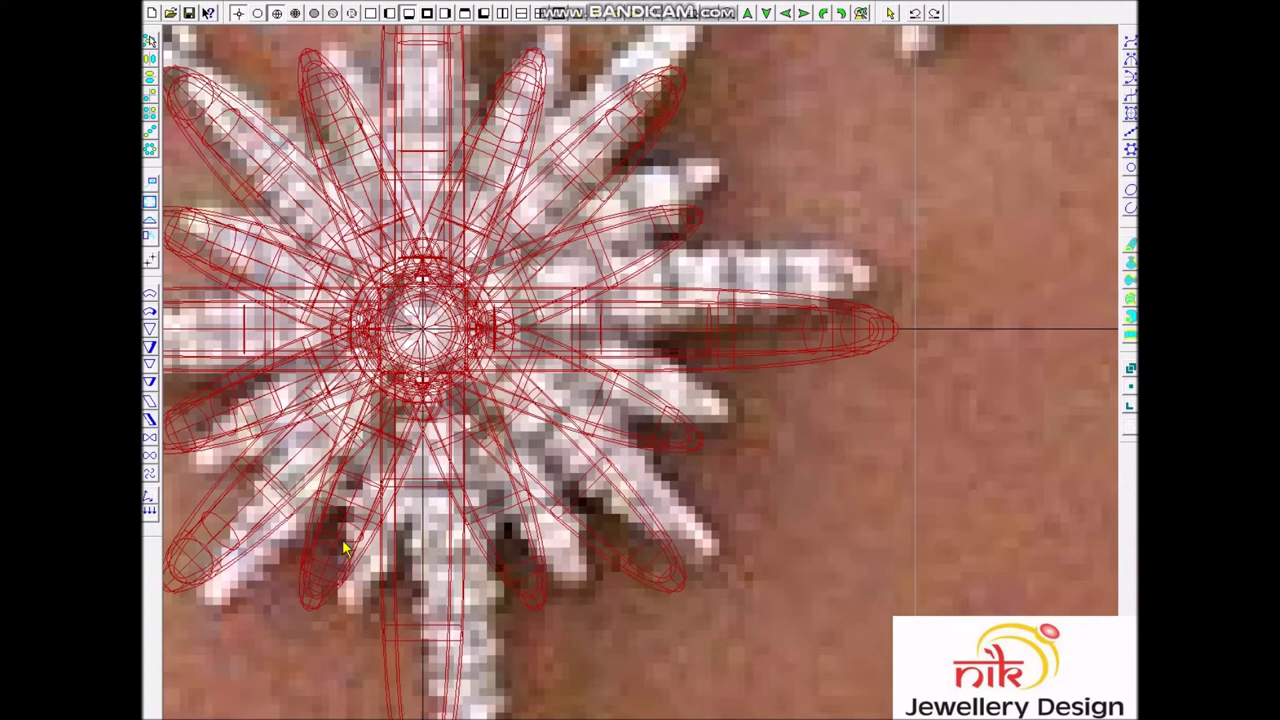
click(386, 508)
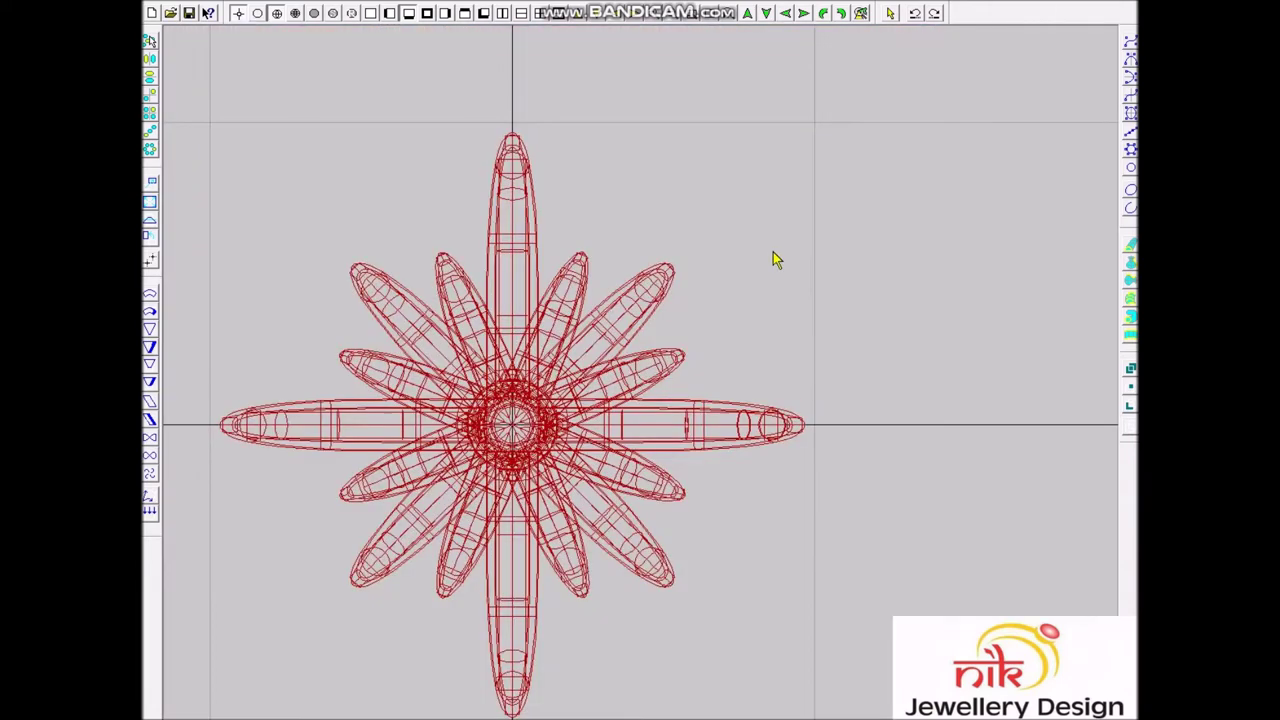
scroll(604, 390, down, 1)
Step: Render the pendant in gold and insert a 1.3 mm Round-k 0.15 stone, nudging it onto the petal
scroll(668, 350, down, 1)
key(ctrl+r)
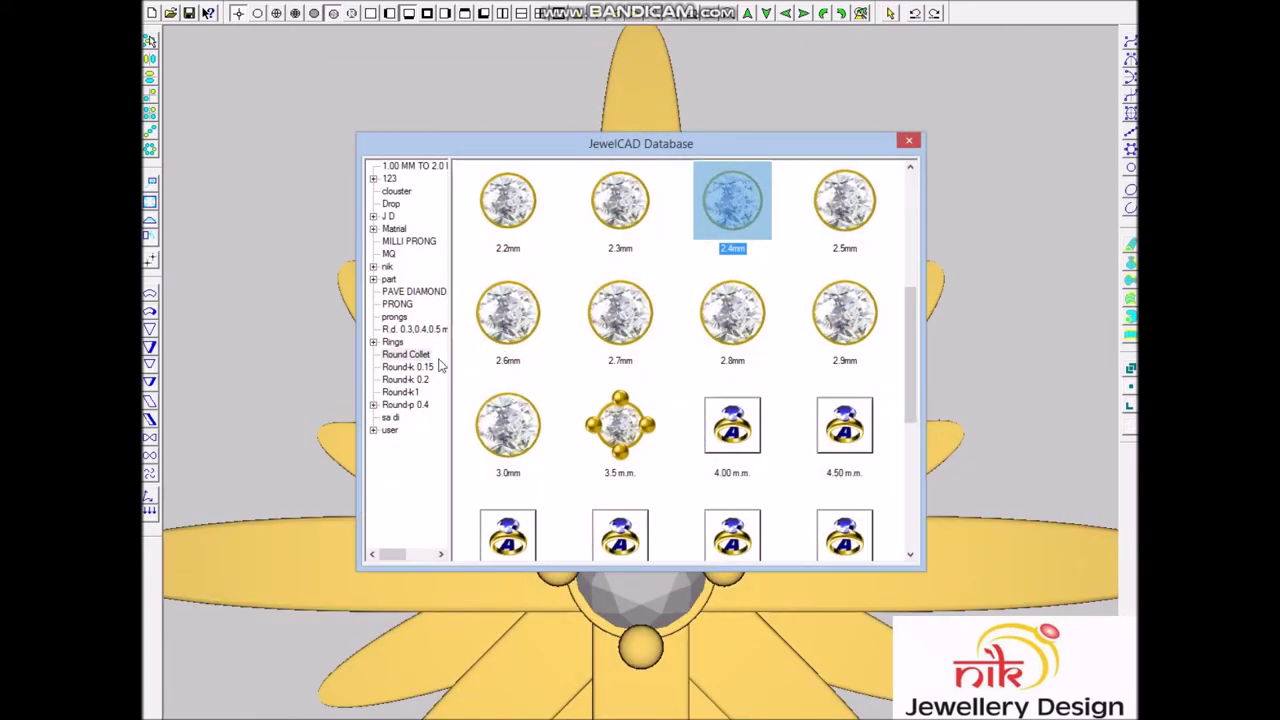
click(416, 368)
double_click(732, 330)
scroll(655, 385, up, 2)
drag(649, 378, 645, 364)
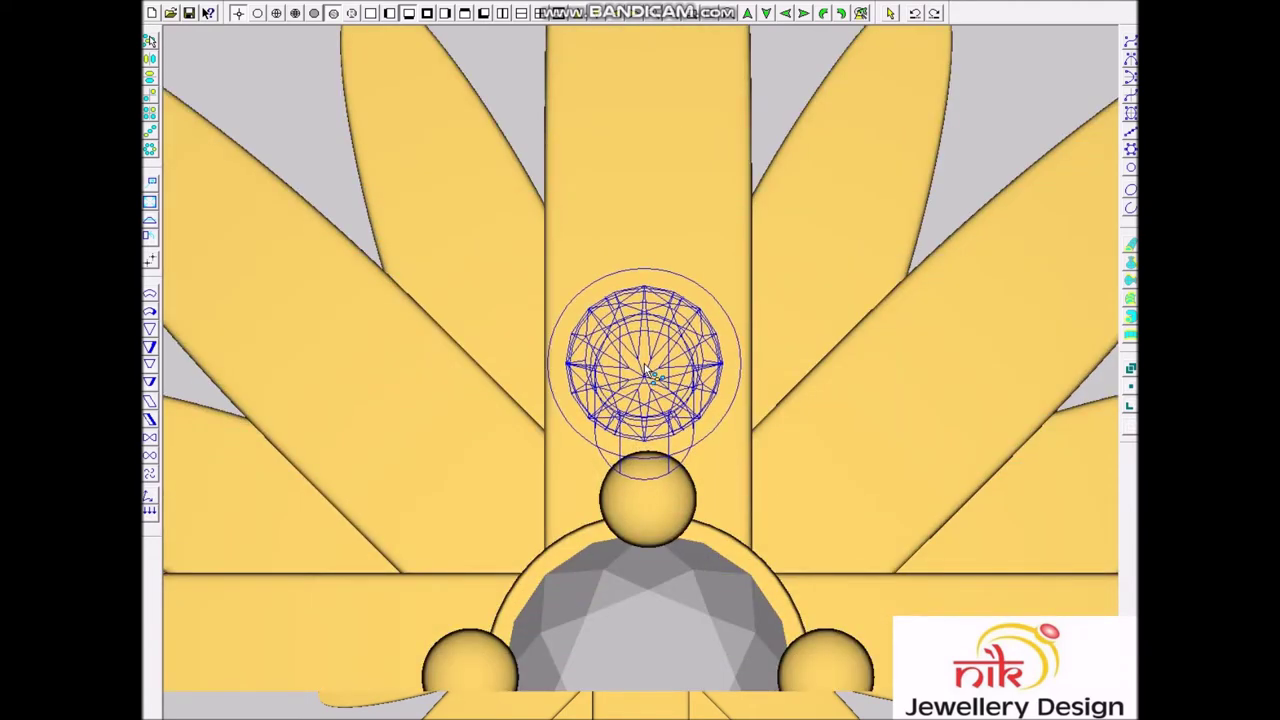
Step: Window-select the centre stone and its prongs and rotate them 45° in top view
key(F9)
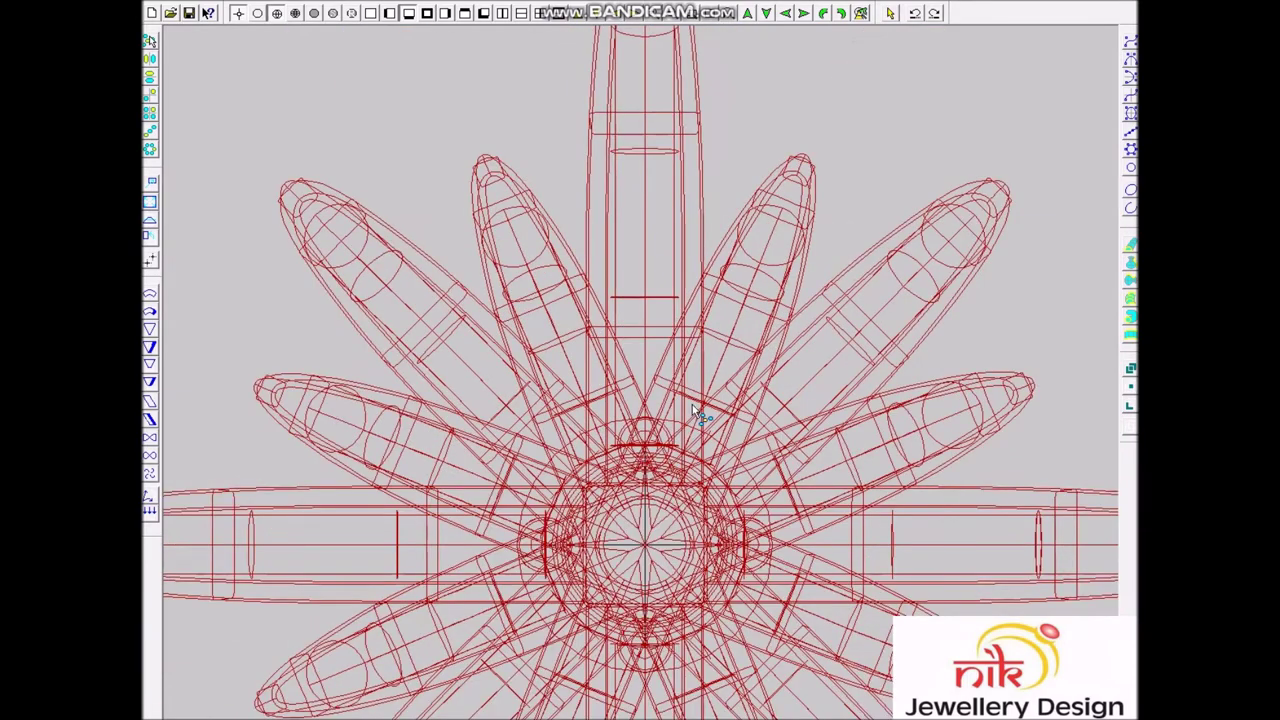
key(F2)
middle_drag(606, 298, 590, 310)
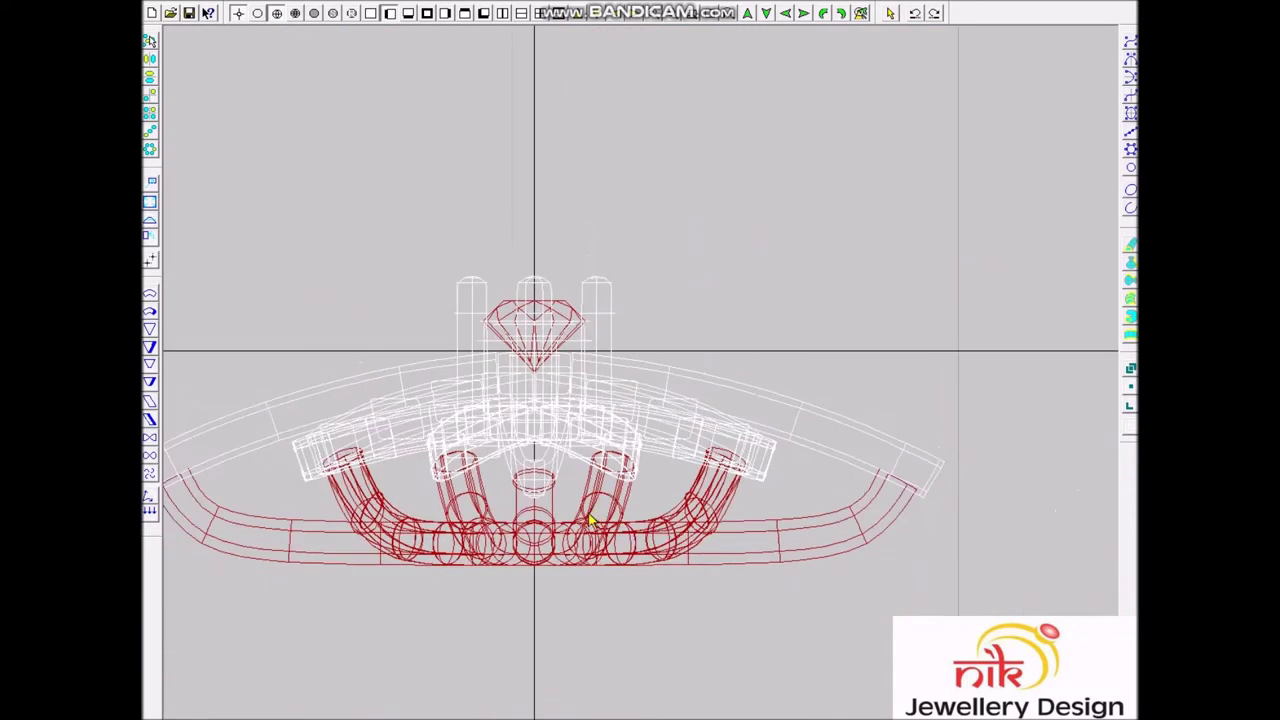
drag(437, 223, 670, 480)
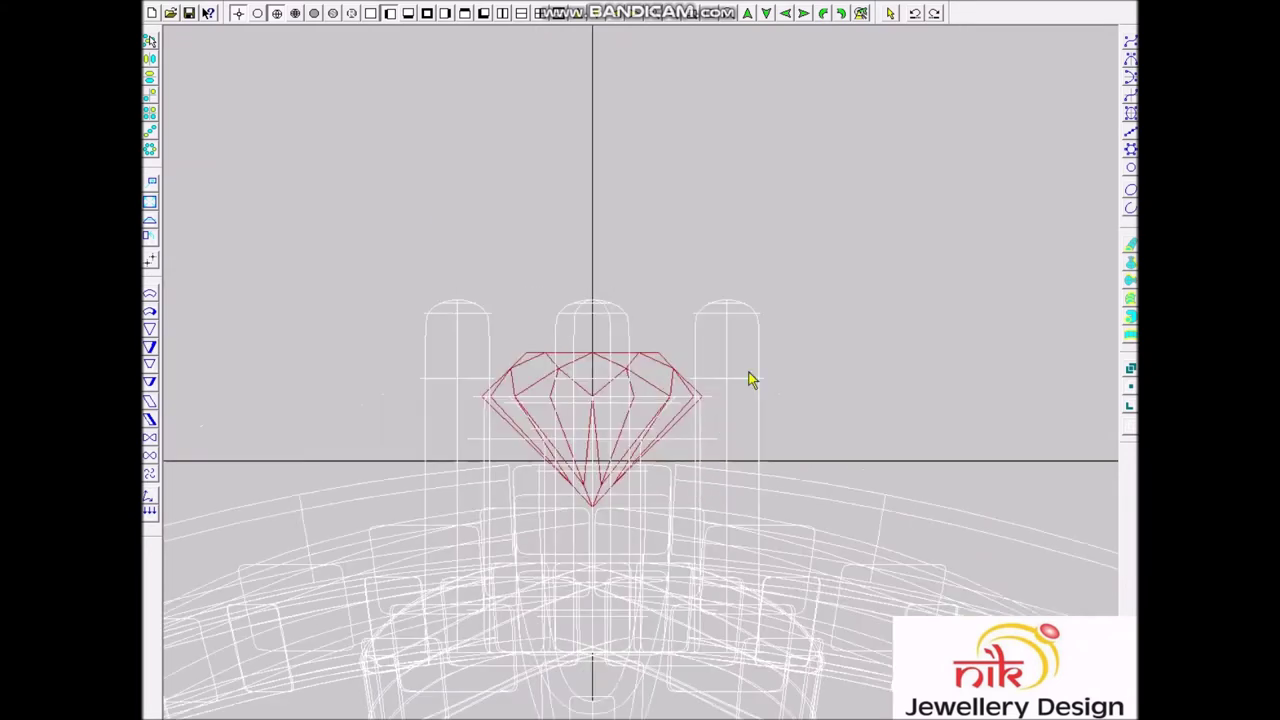
key(F1)
key(ctrl+t)
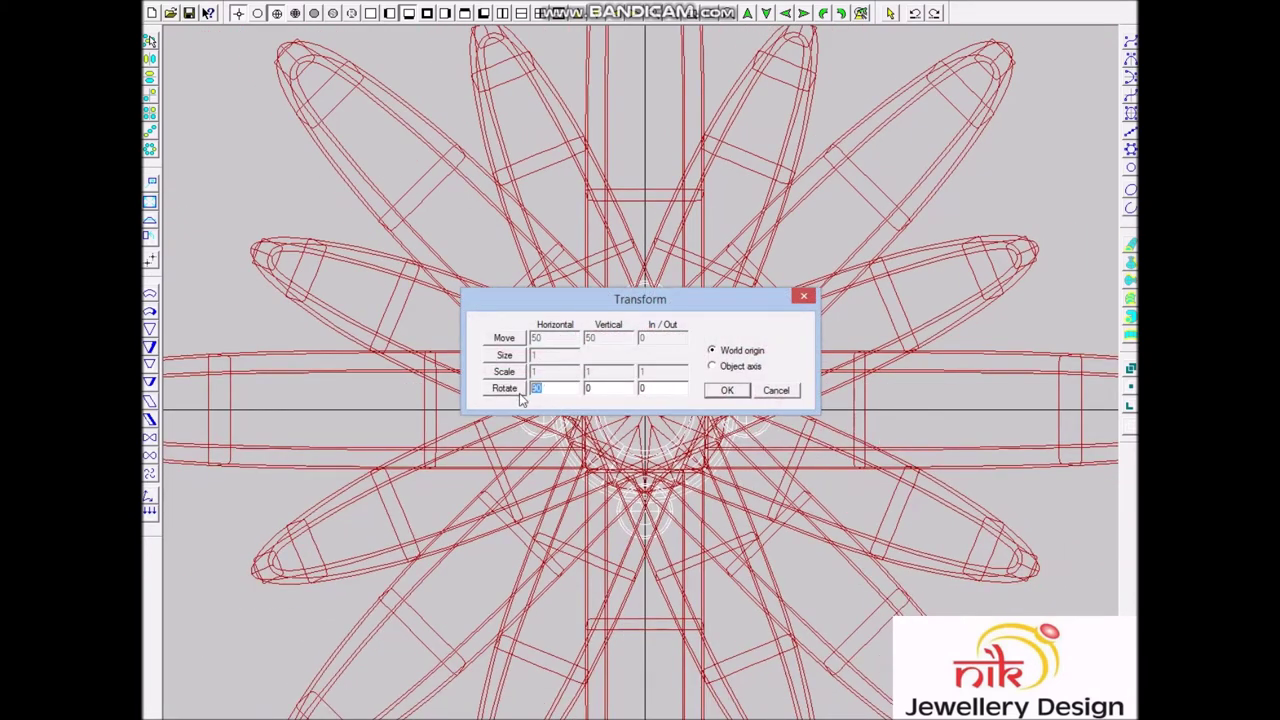
key(Return)
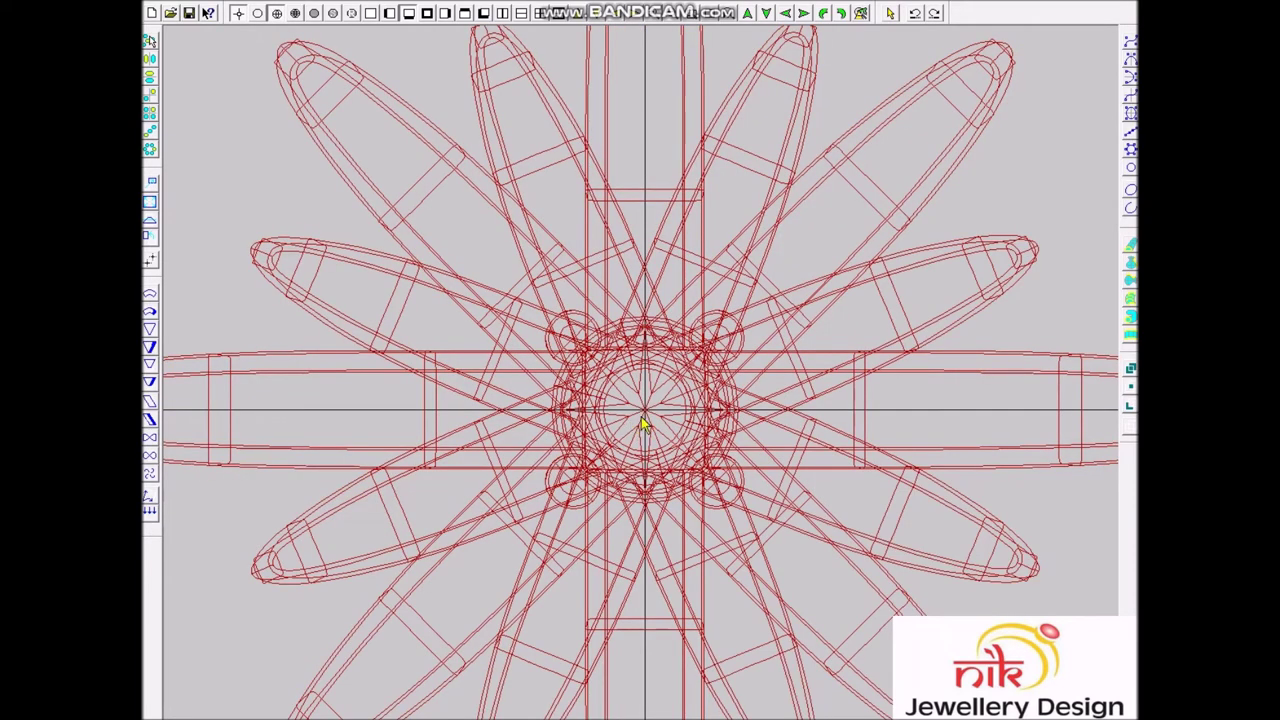
Step: Fit the whole star pendant in view and select all its rays
click(643, 423)
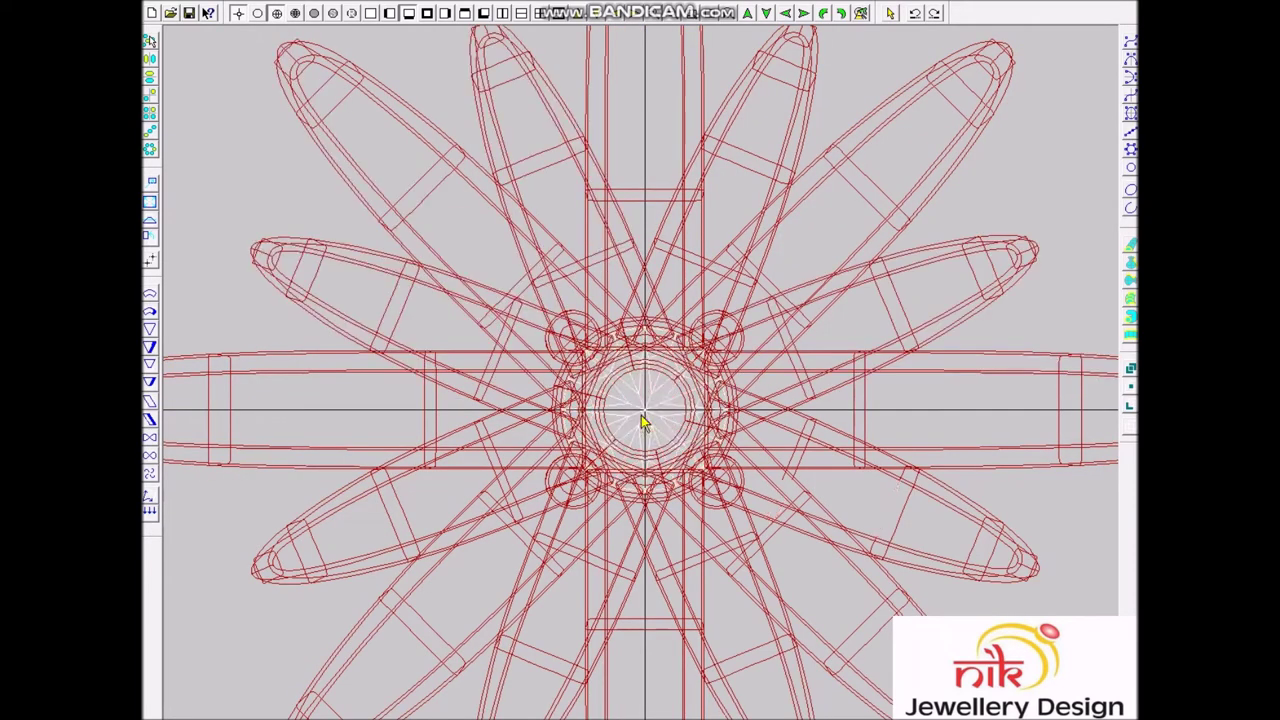
scroll(648, 430, down, 3)
click(707, 374)
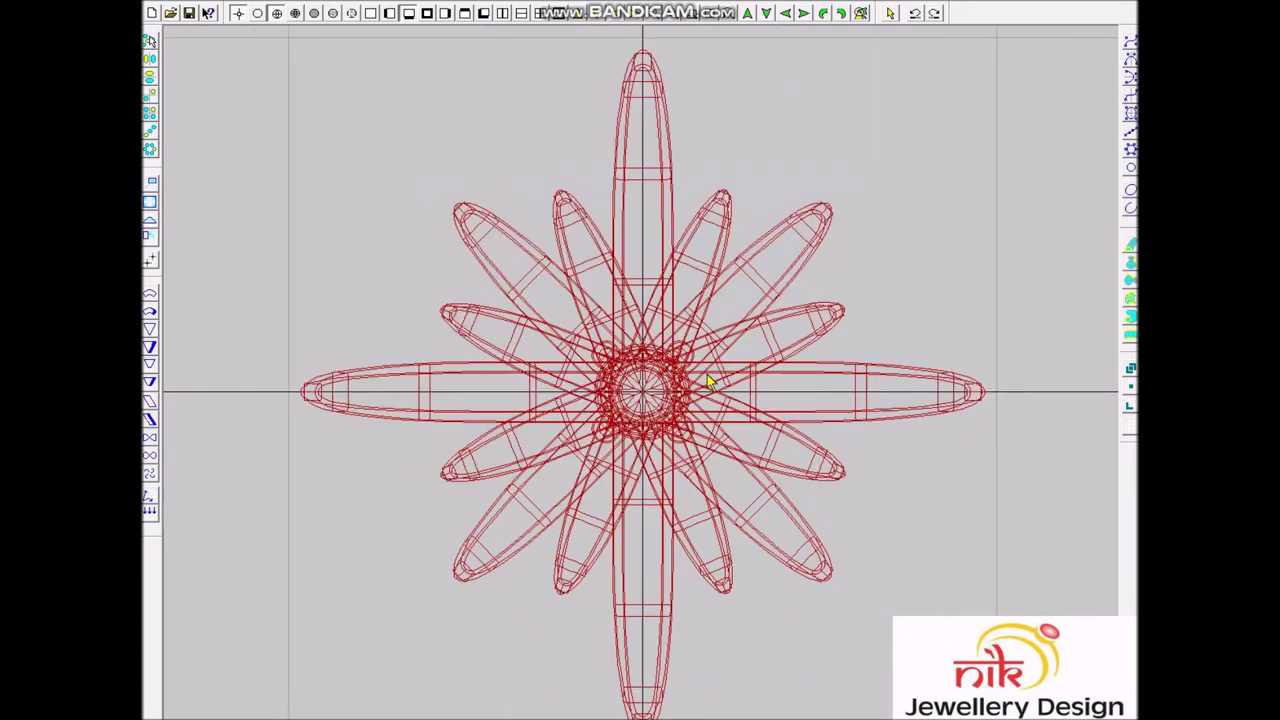
Step: Place 1.3 mm and then 1.4 mm round stones up the top ray from the Database
double_click(728, 282)
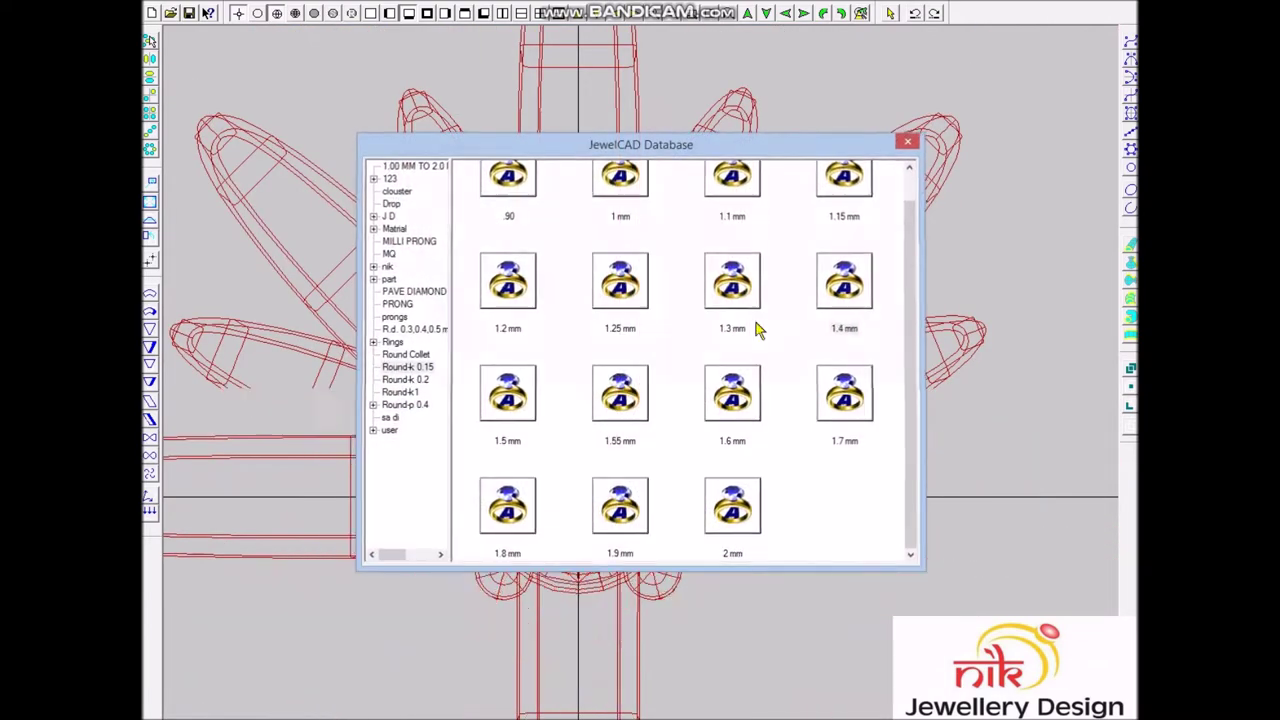
double_click(732, 282)
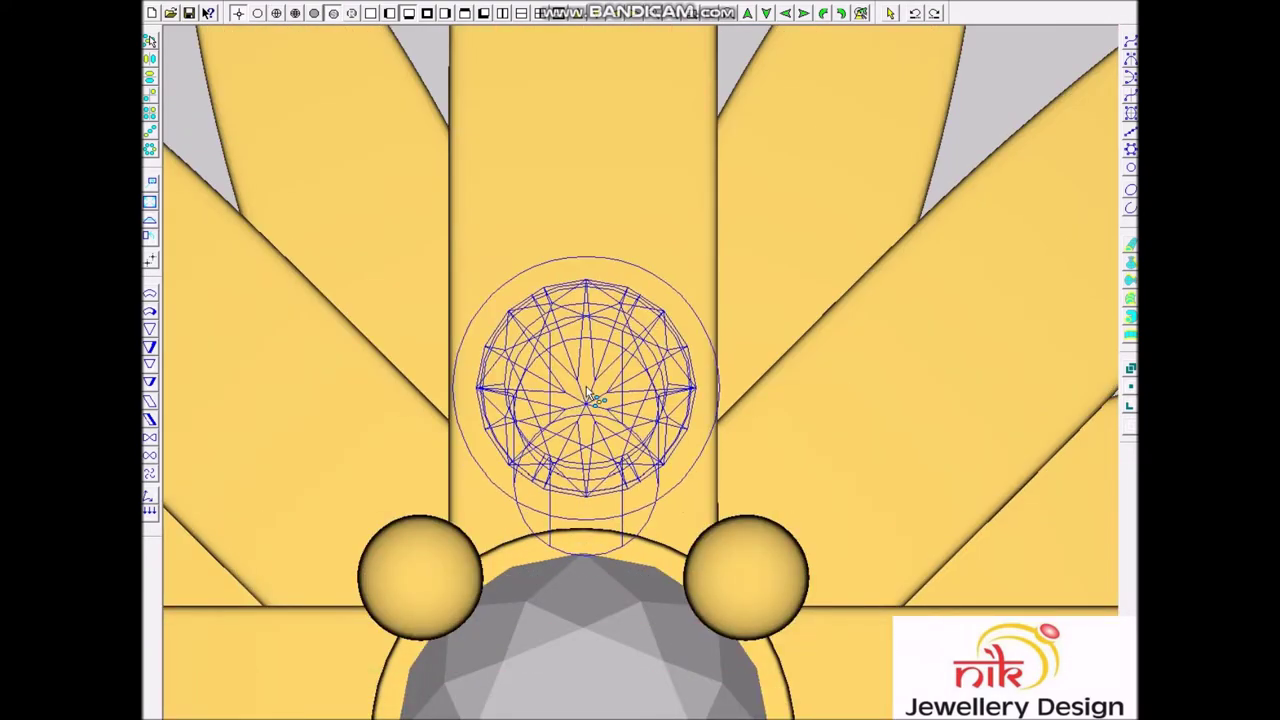
click(582, 378)
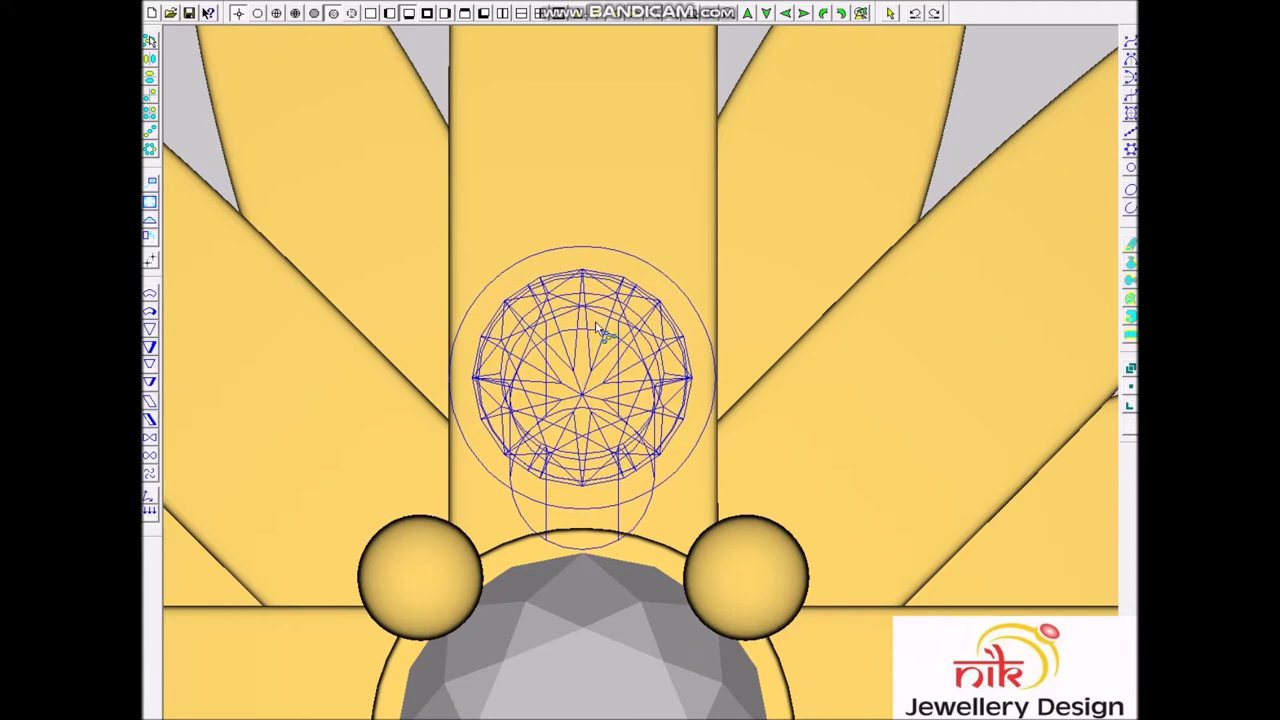
click(585, 139)
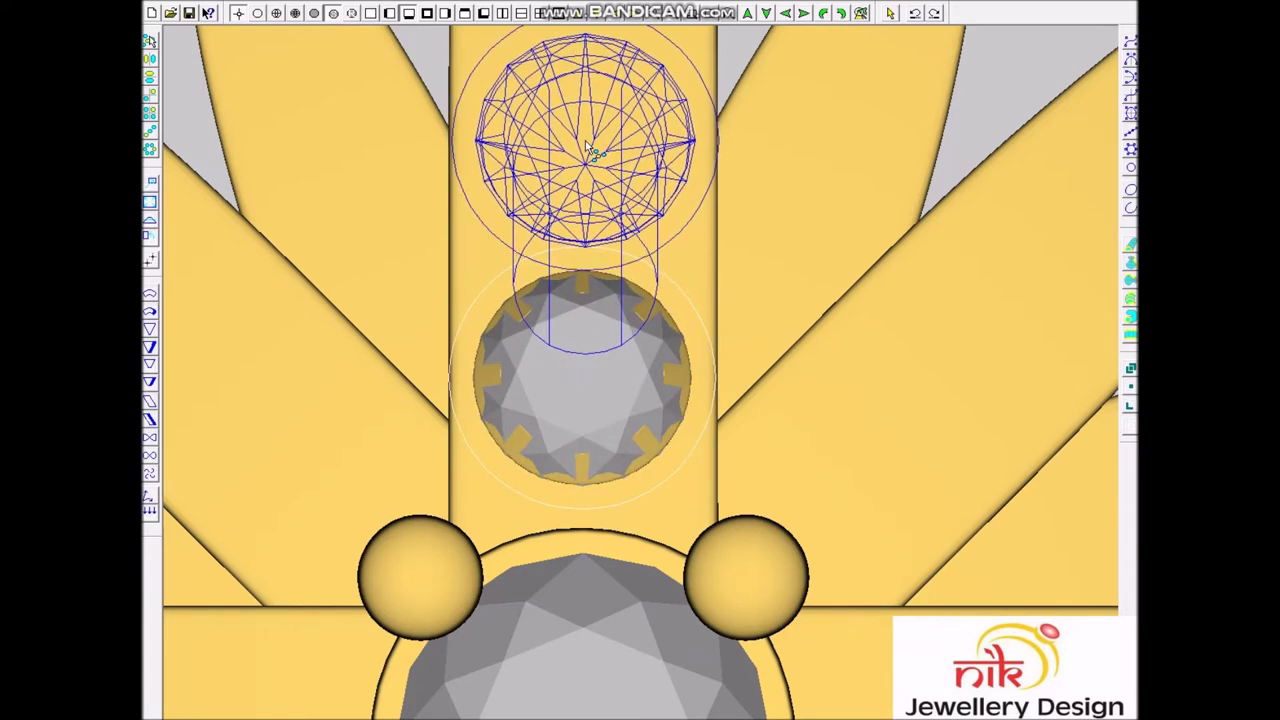
right_click(585, 141)
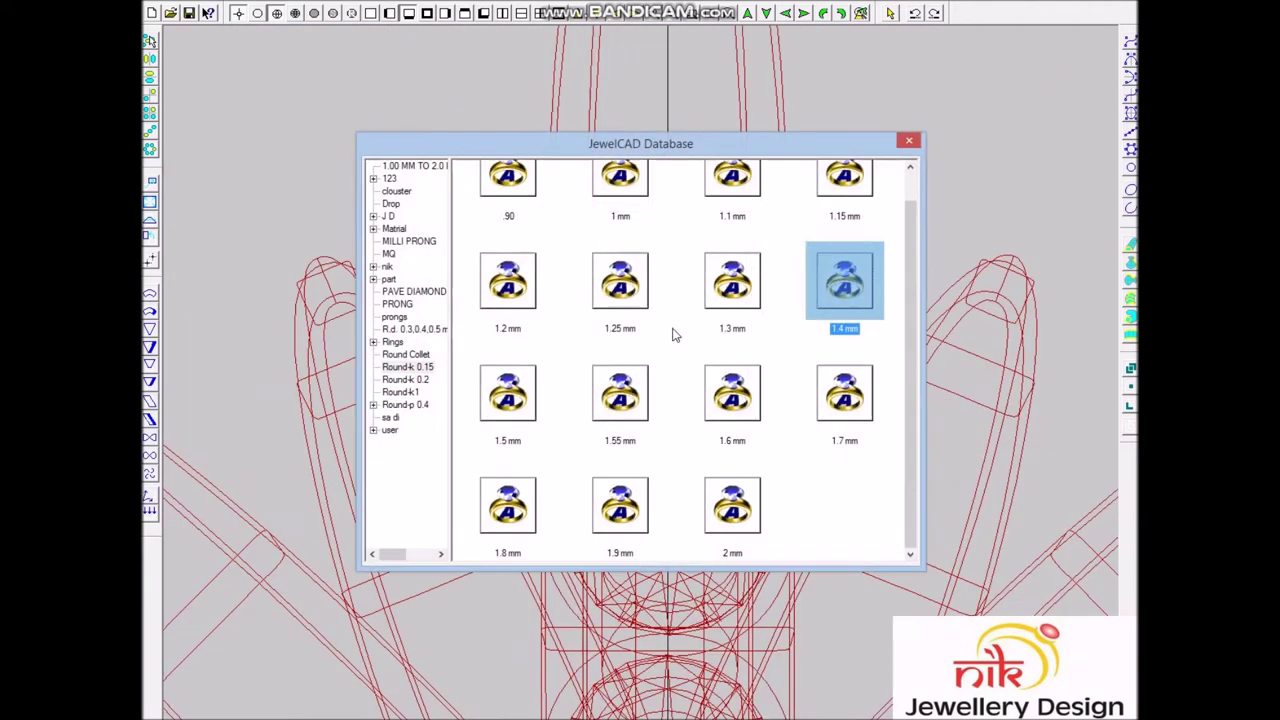
double_click(720, 290)
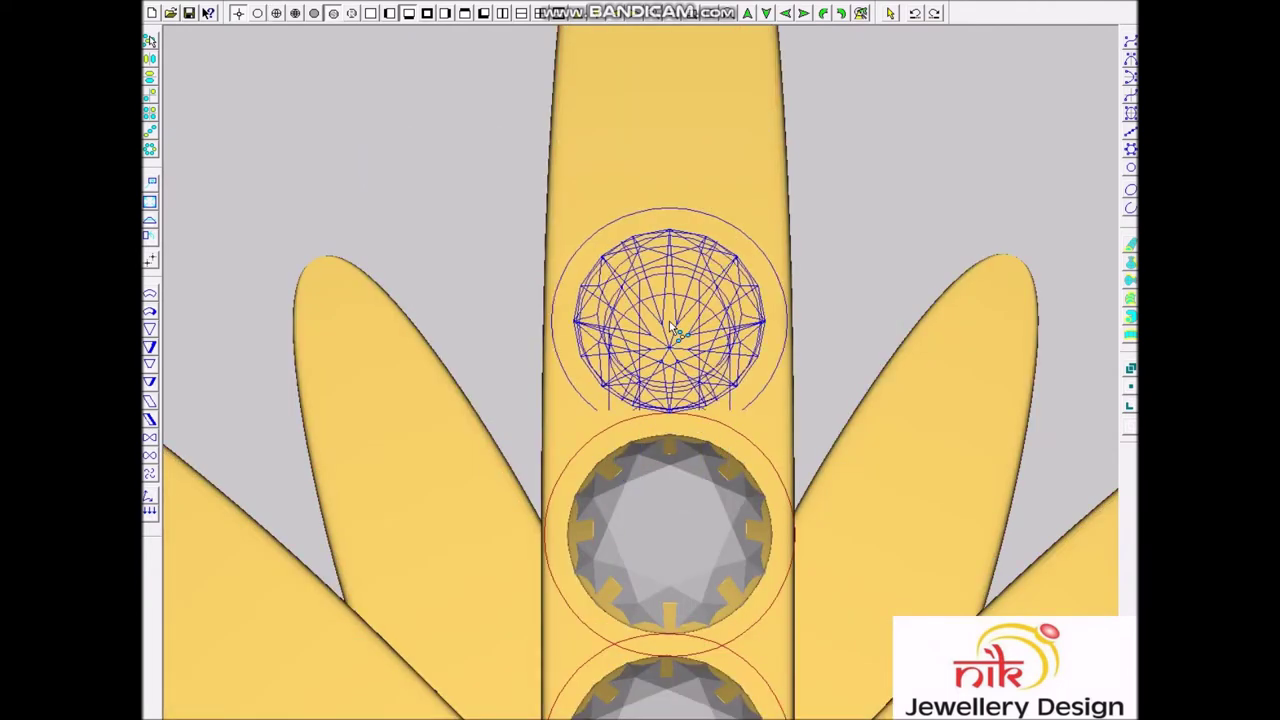
click(669, 321)
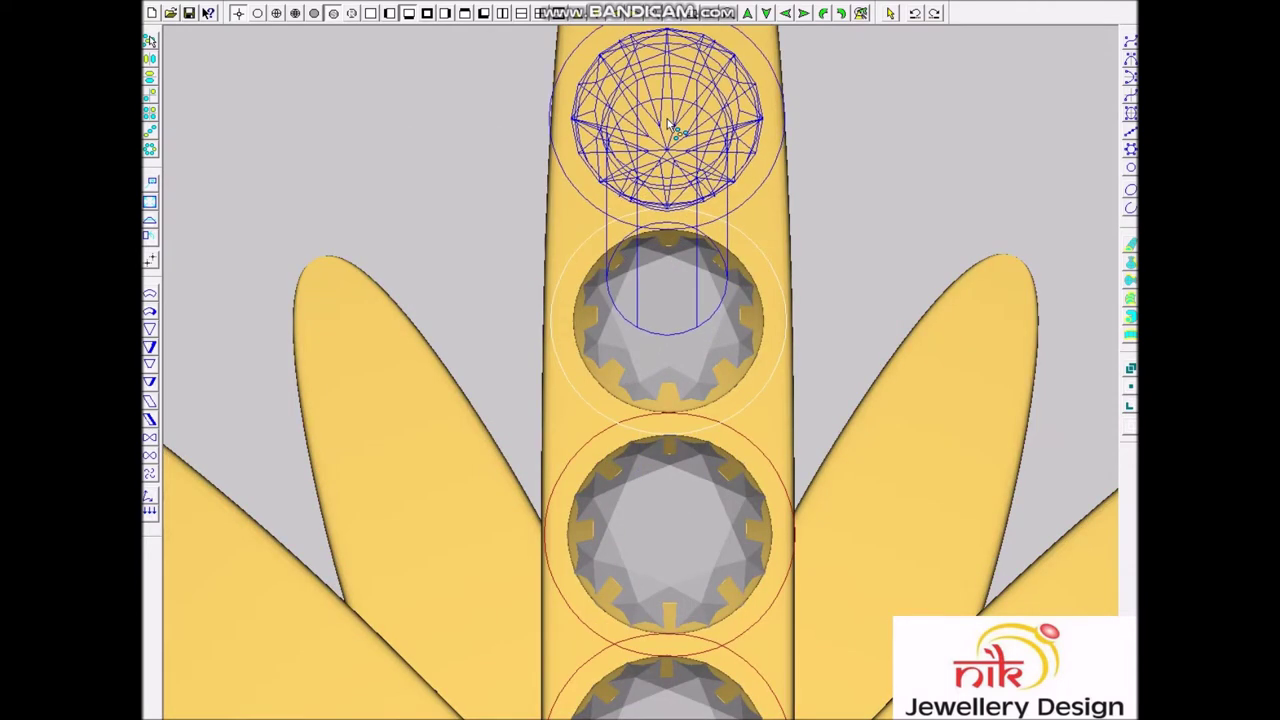
click(671, 130)
right_click(670, 169)
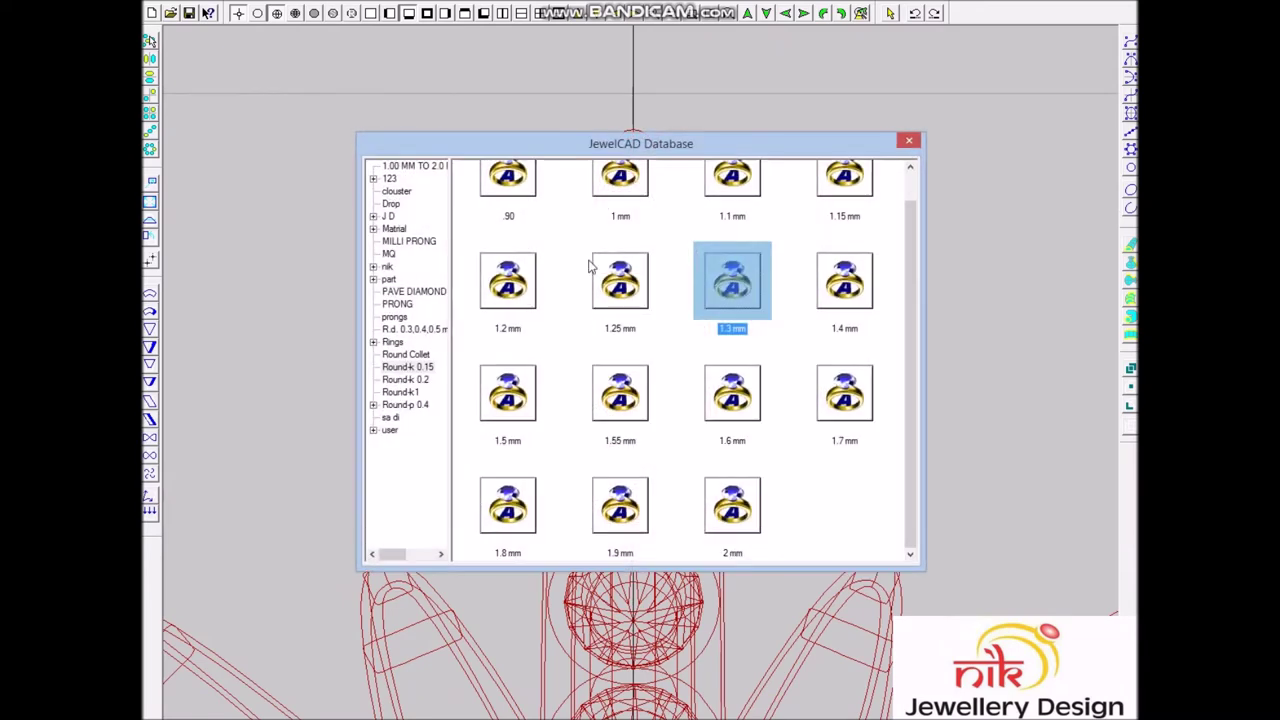
Step: Seat a 1.3 mm stone near the ray tip and a 1.1 mm stone at the tip
double_click(716, 256)
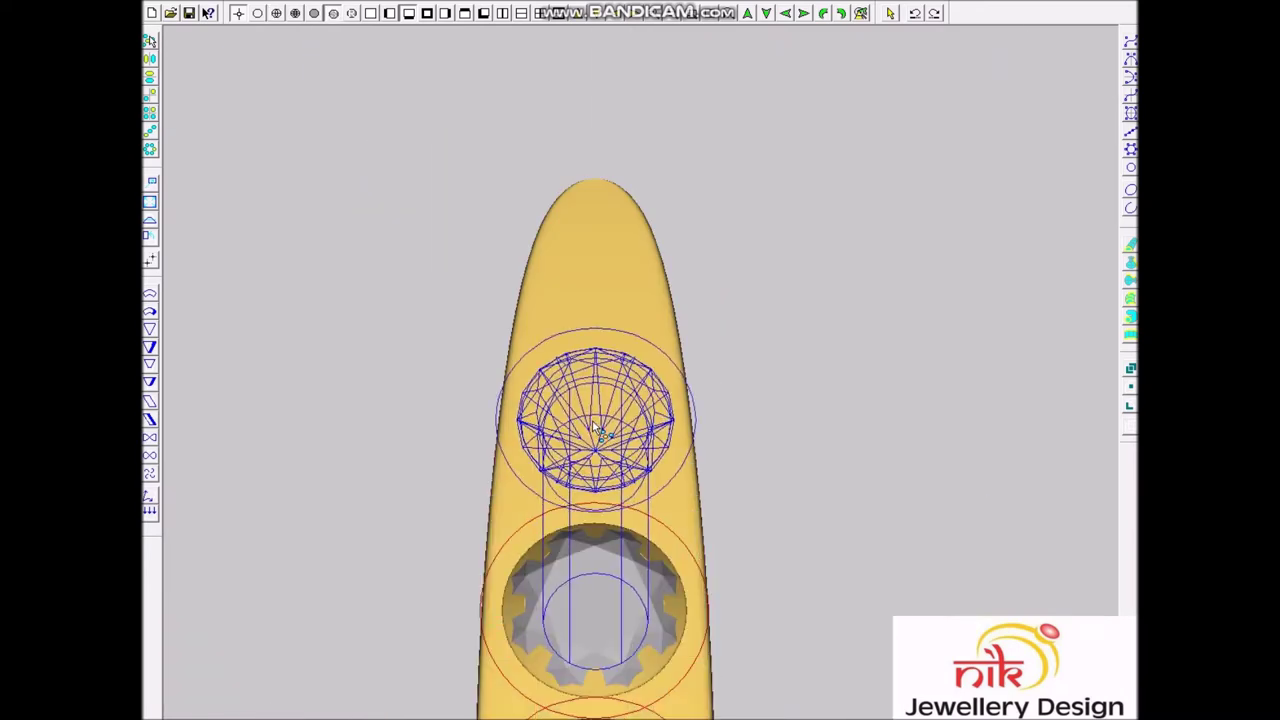
click(601, 435)
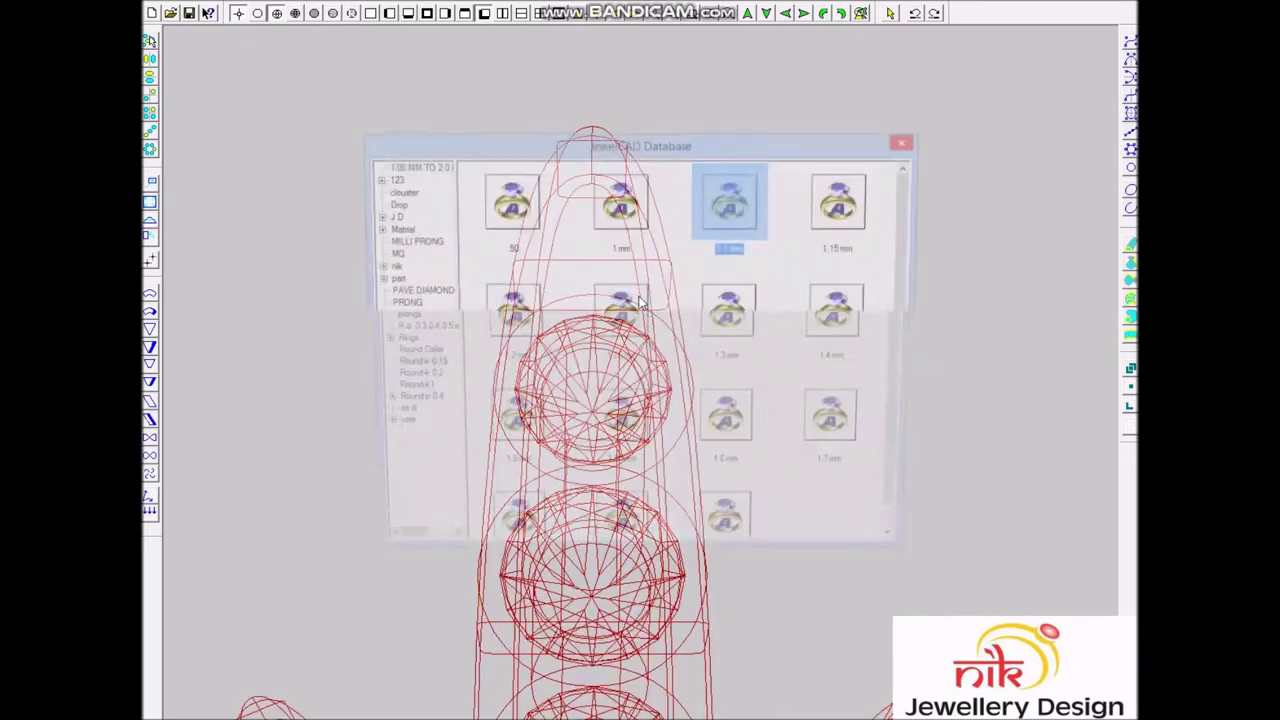
double_click(598, 218)
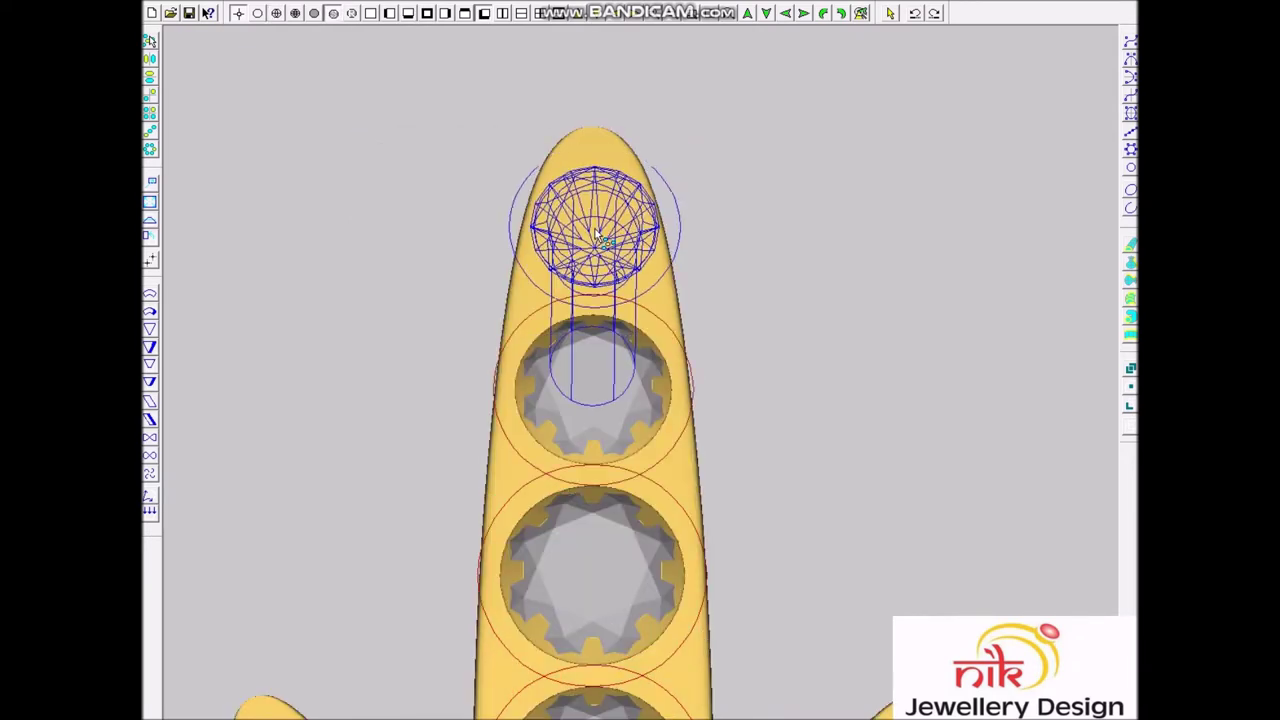
click(596, 235)
scroll(674, 286, down, 3)
scroll(683, 305, down, 2)
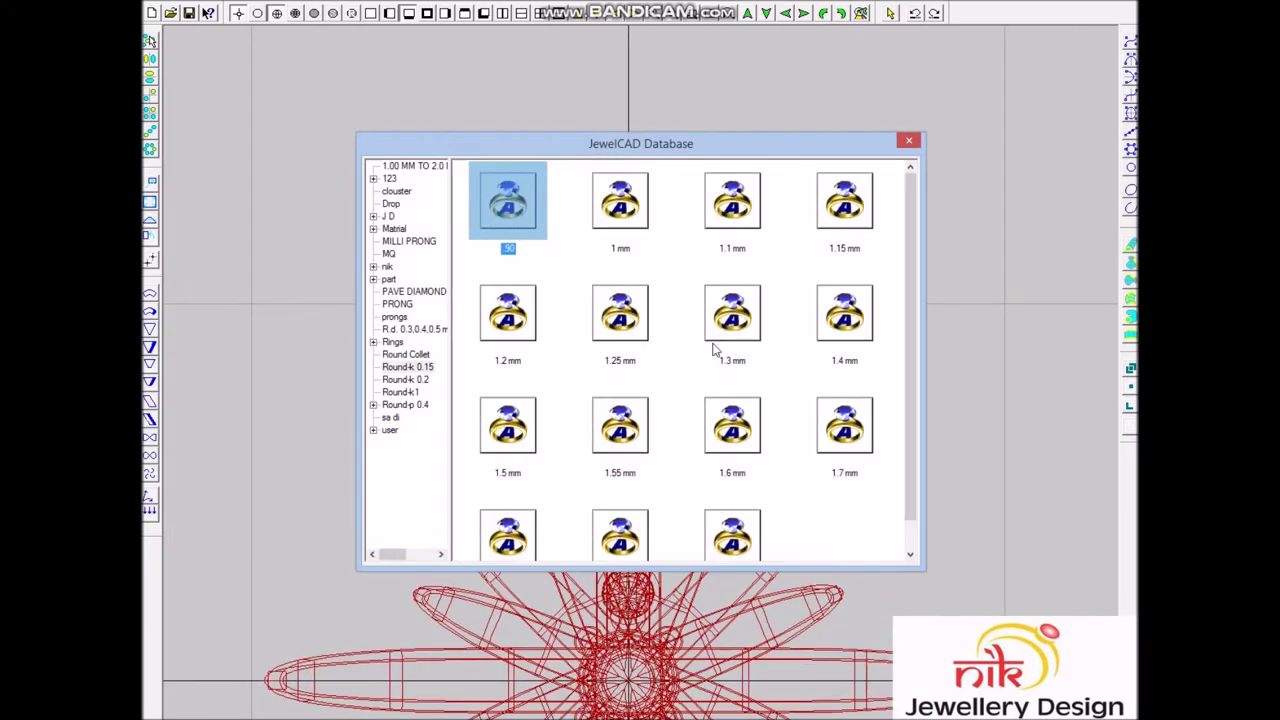
double_click(735, 335)
scroll(700, 570, up, 3)
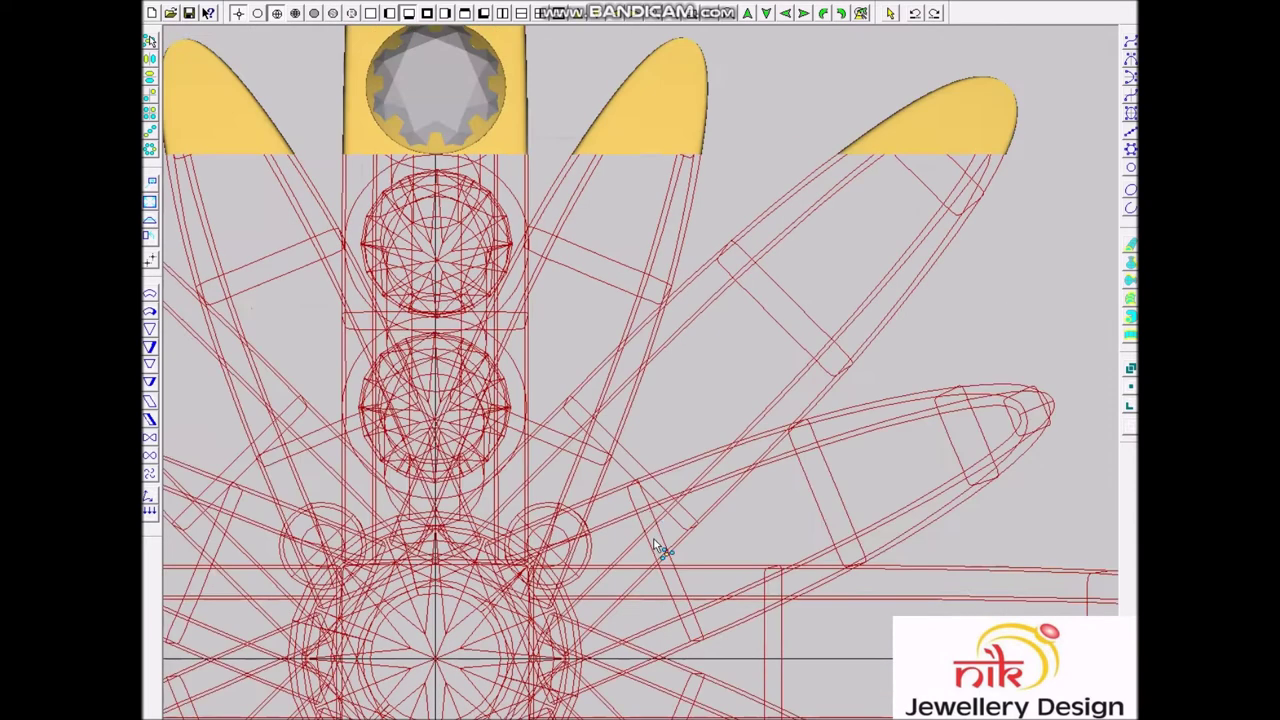
Step: Slide the new stone up the upper-right diagonal ray and add progressively smaller stones to its tip
scroll(655, 530, up, 2)
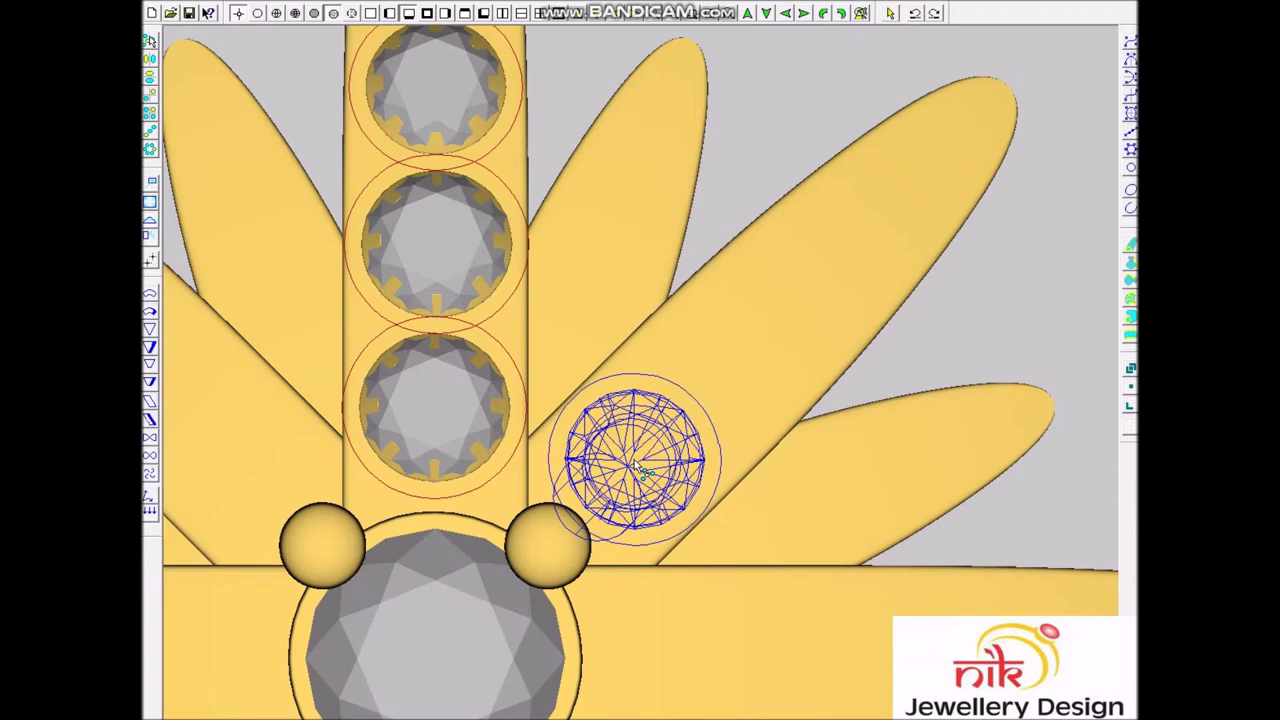
drag(732, 362, 750, 352)
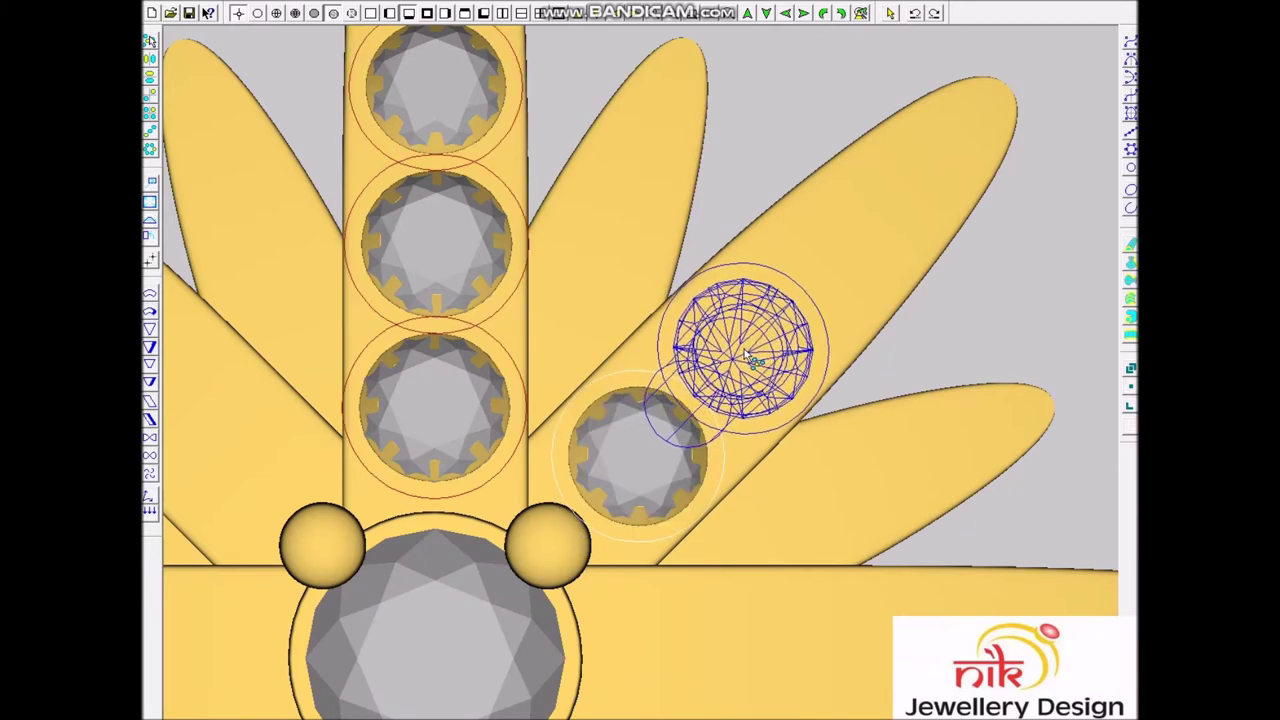
key(ctrl+d)
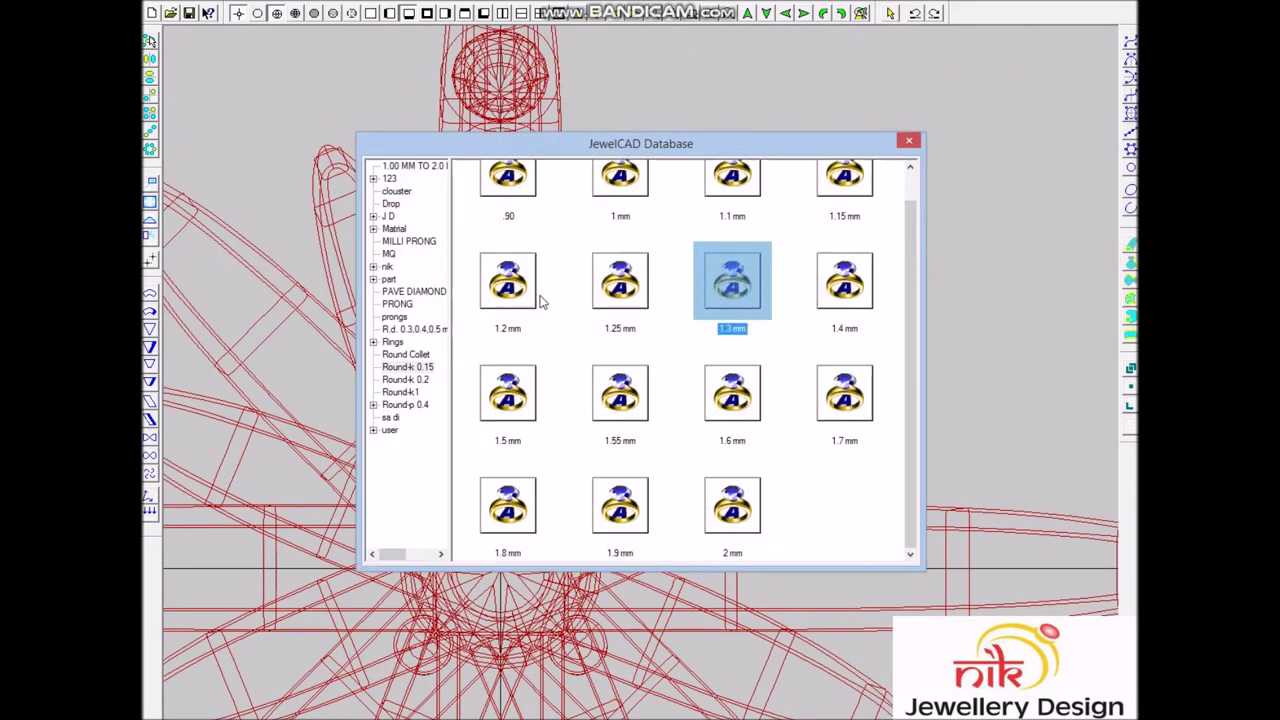
double_click(512, 285)
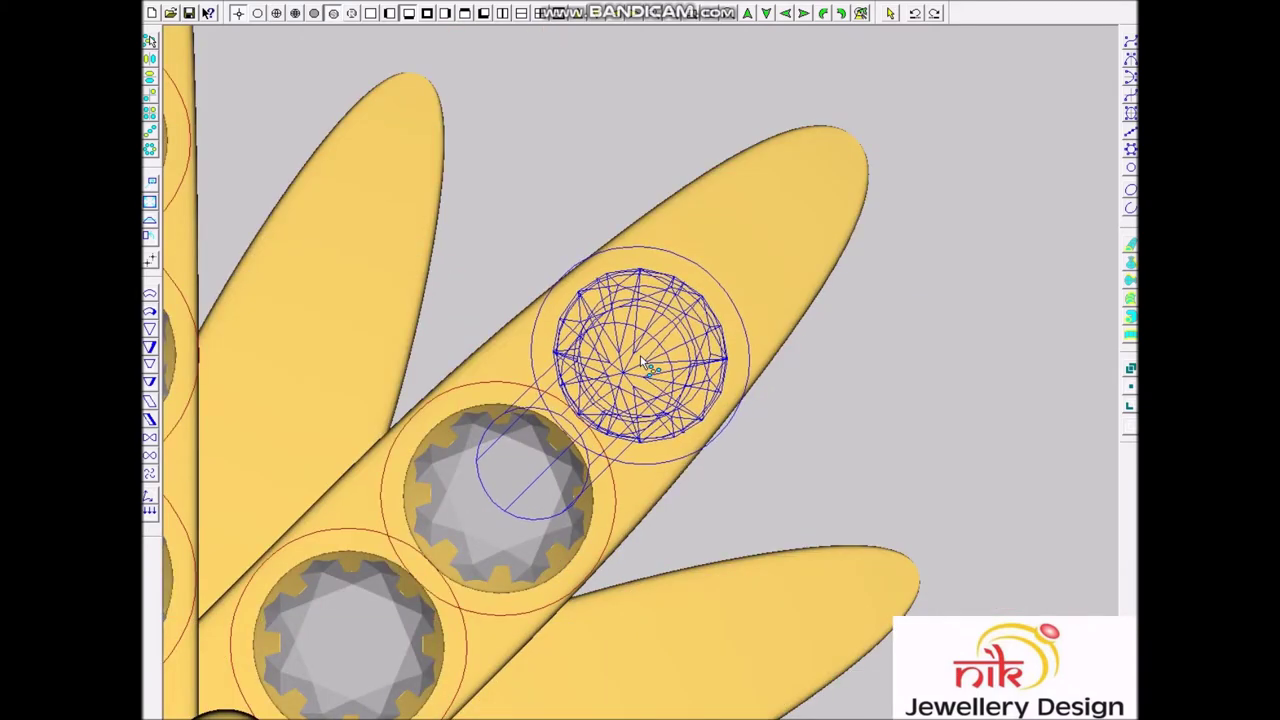
key(ctrl+d)
double_click(720, 252)
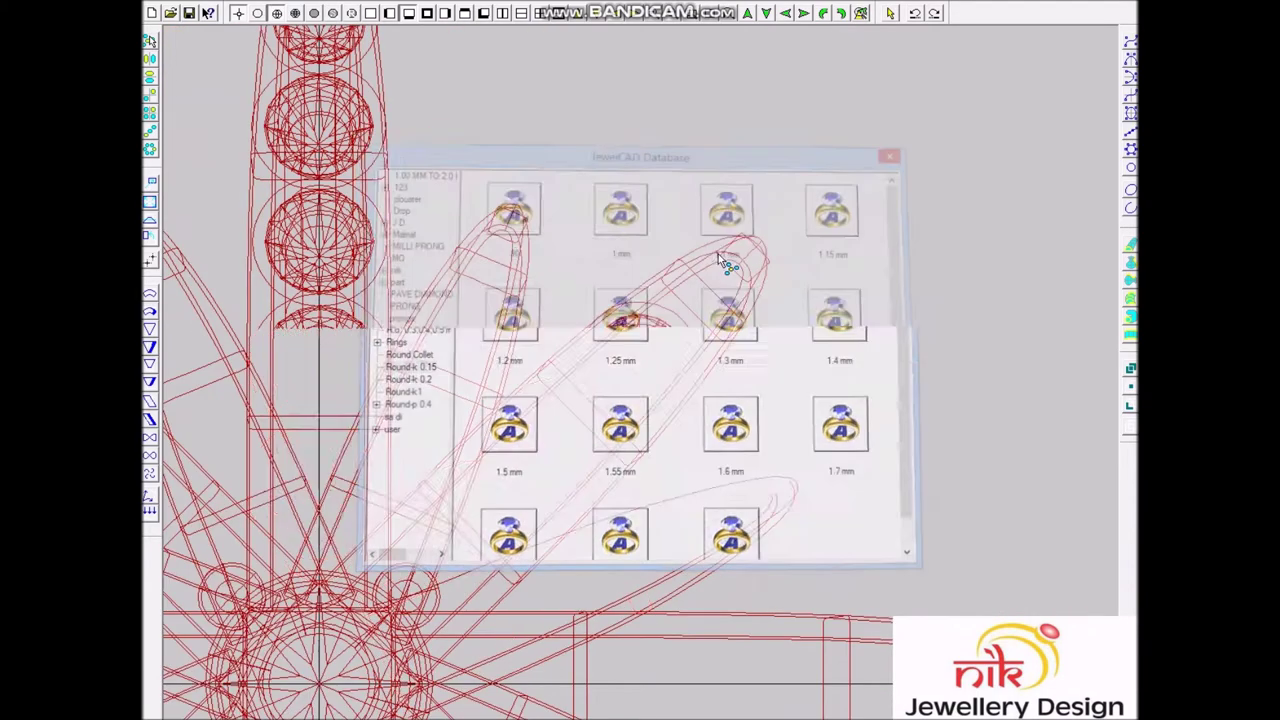
drag(699, 437, 673, 380)
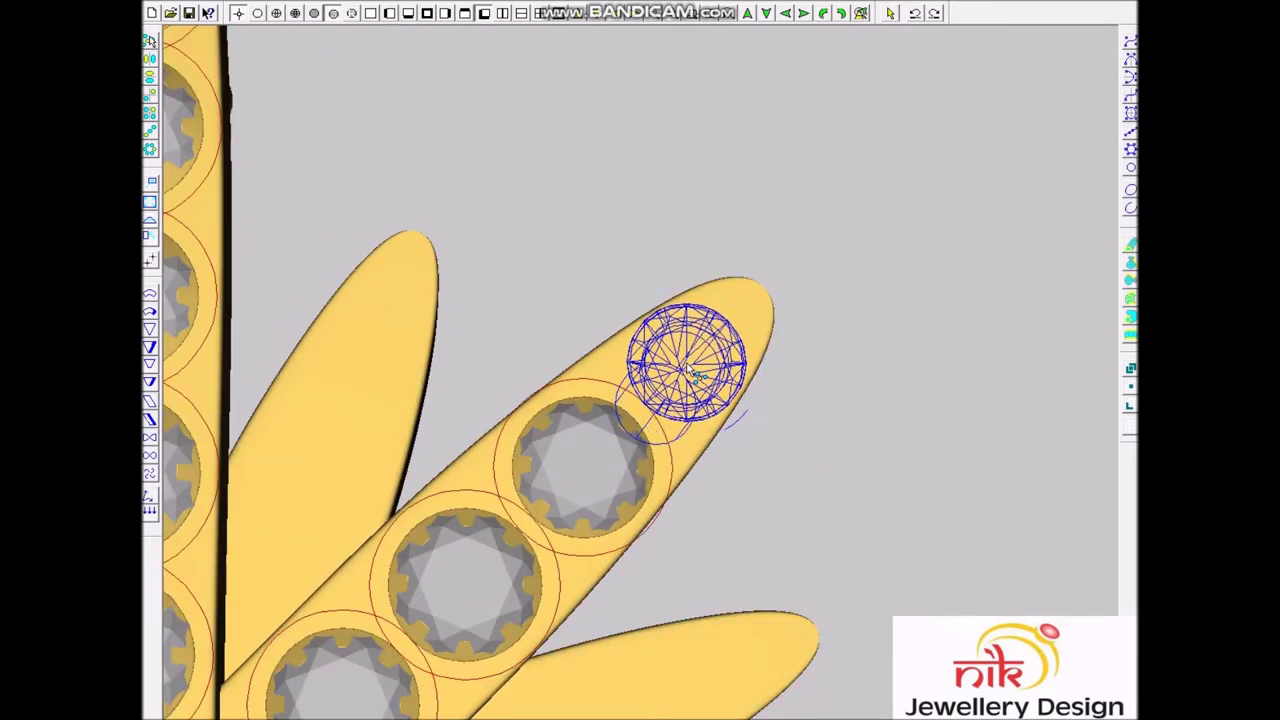
Step: Pick a 1.1 mm round stone from the Database for the short ray
scroll(686, 374, down, 2)
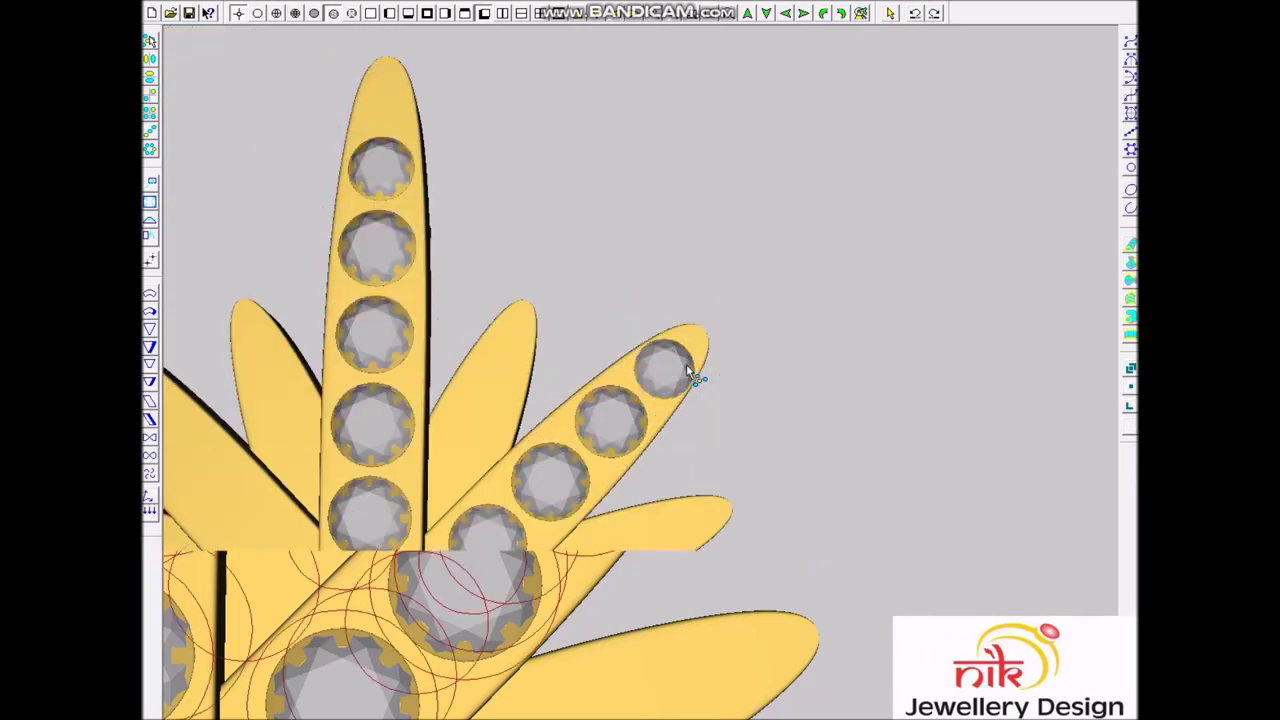
scroll(686, 364, down, 2)
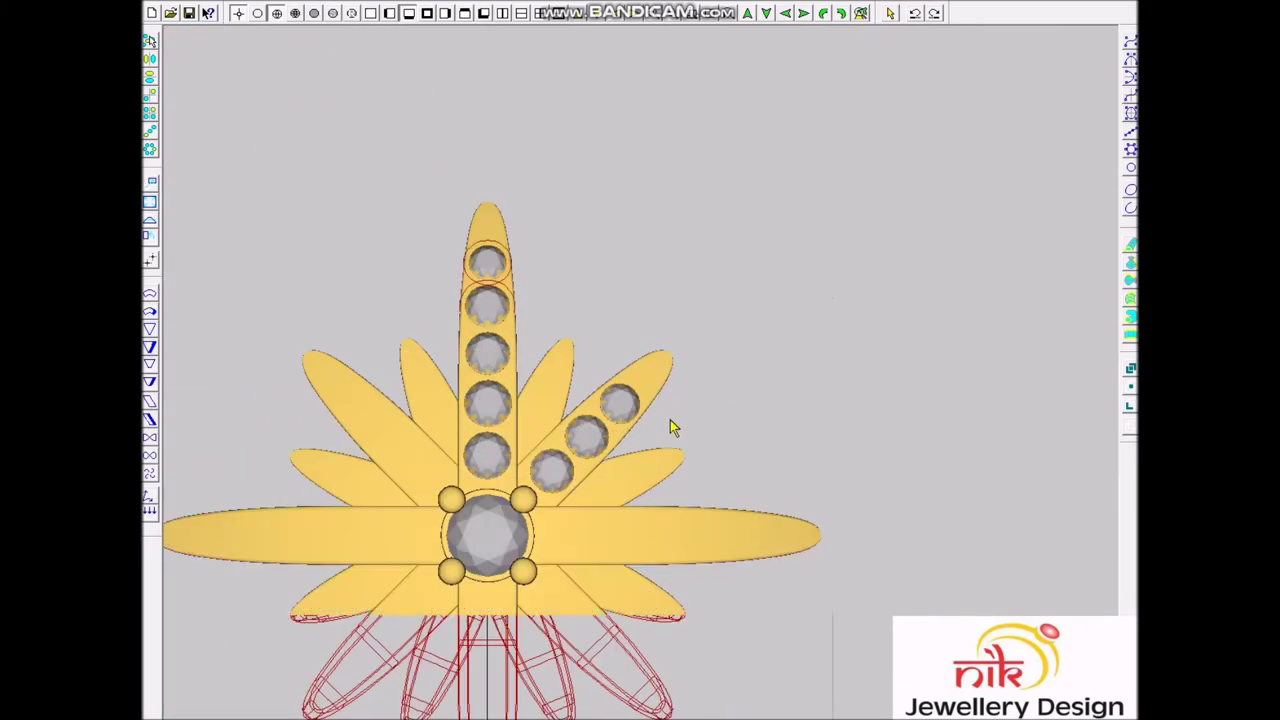
key(ctrl+d)
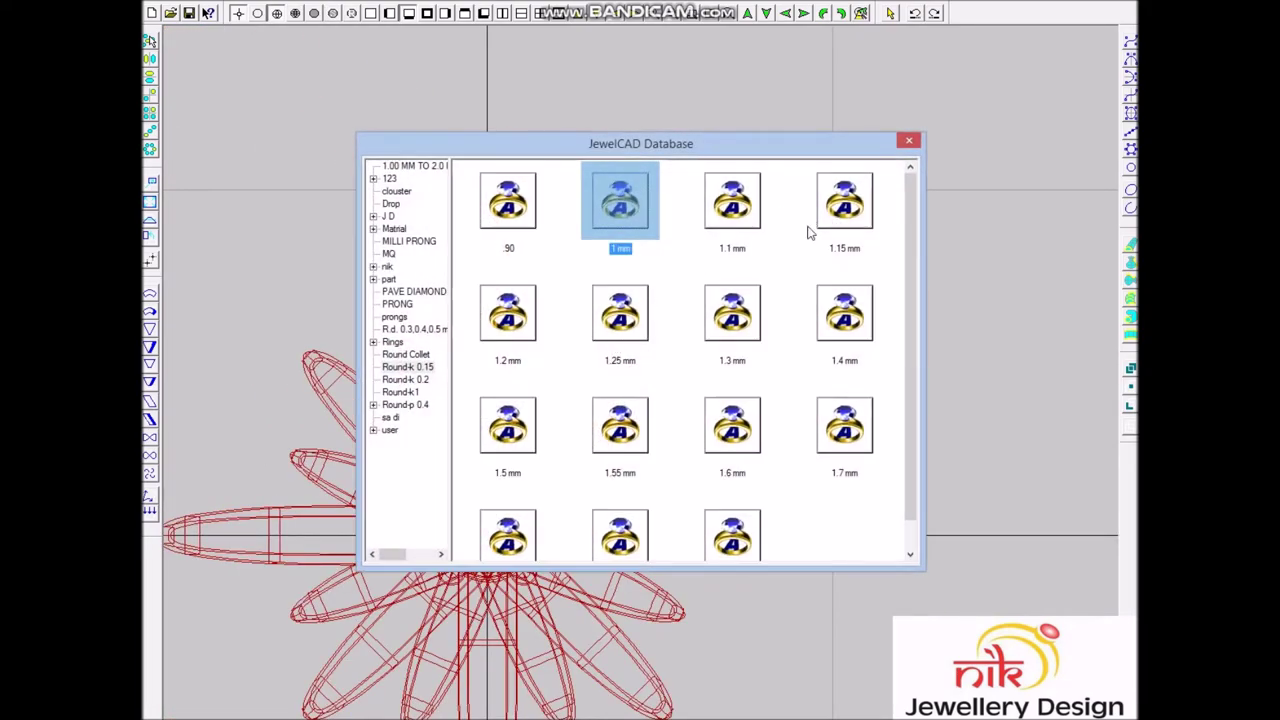
double_click(730, 250)
Step: Move the stone up the short ray, add another 1.1 mm stone near its tip, then select the vertical column
scroll(575, 400, up, 4)
drag(539, 386, 545, 360)
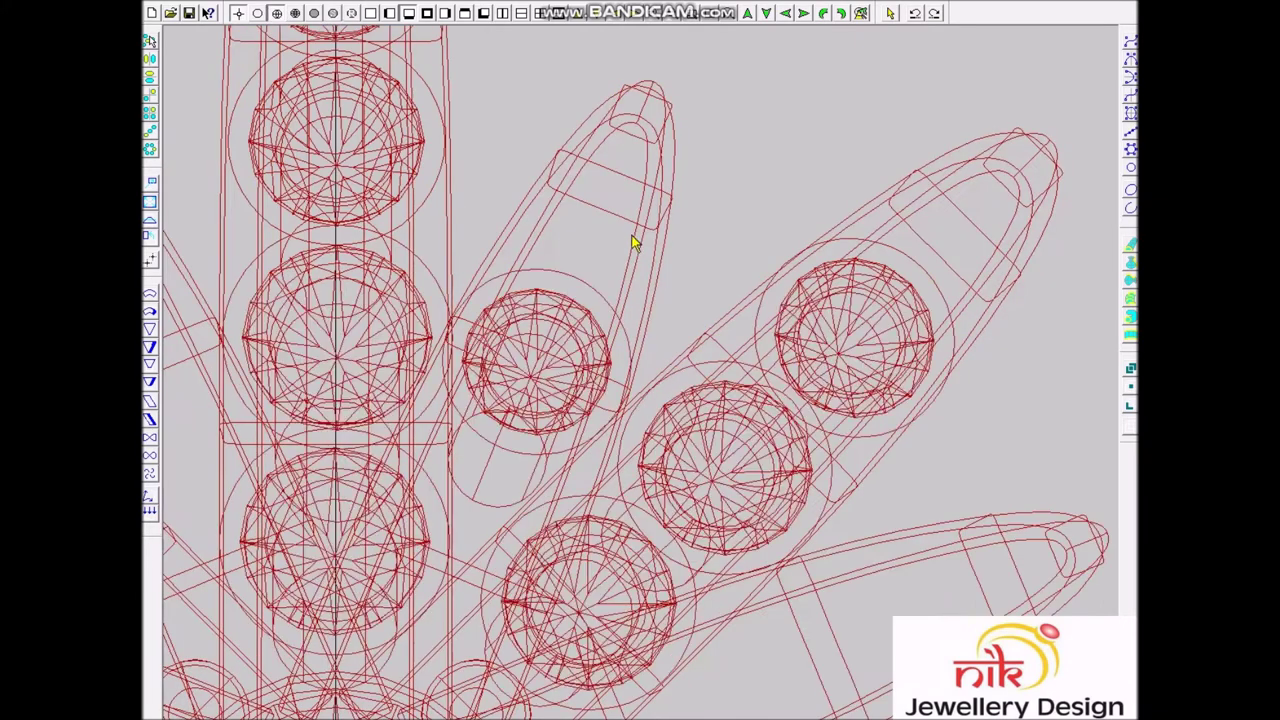
key(ctrl+d)
double_click(498, 216)
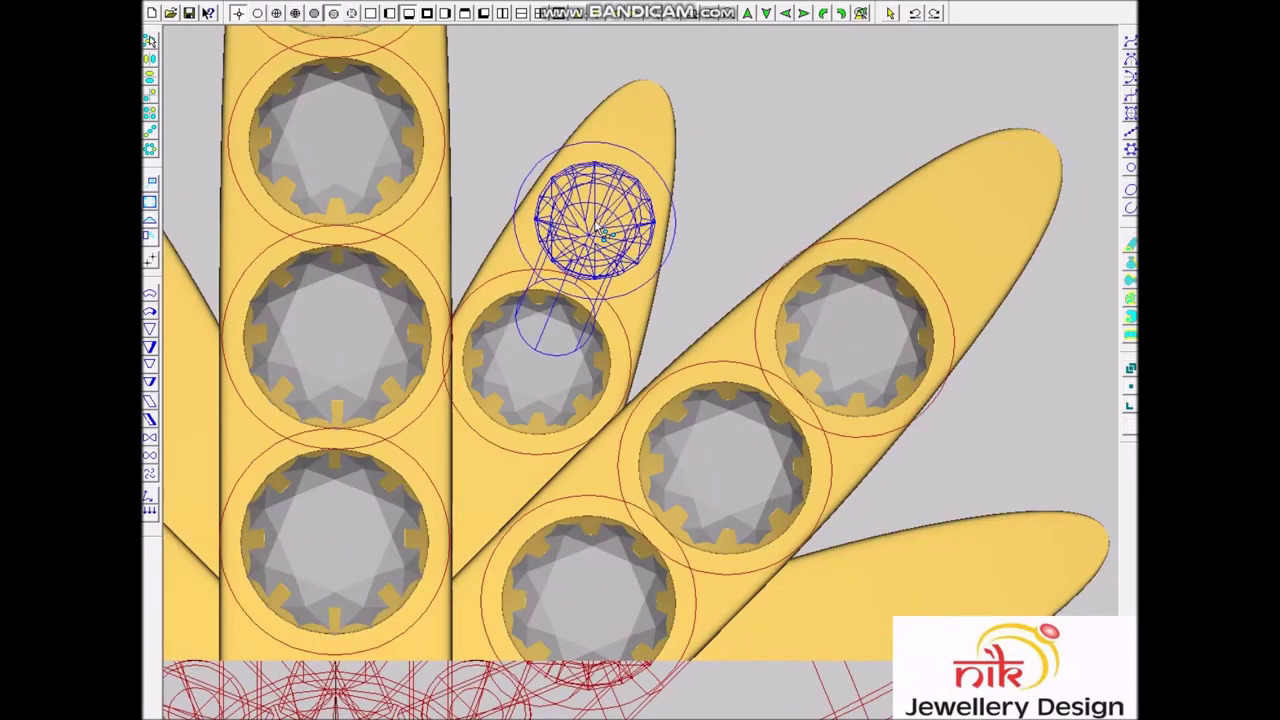
click(599, 232)
scroll(620, 260, down, 5)
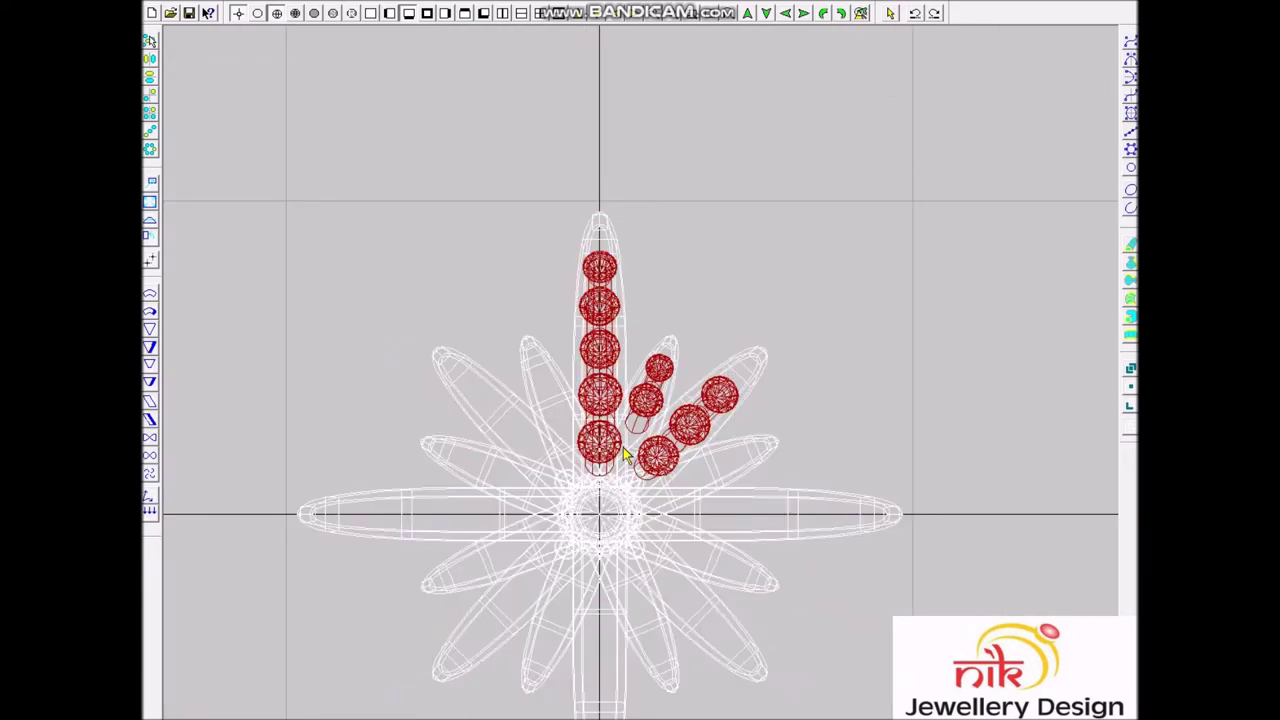
scroll(657, 541, up, 2)
click(612, 430)
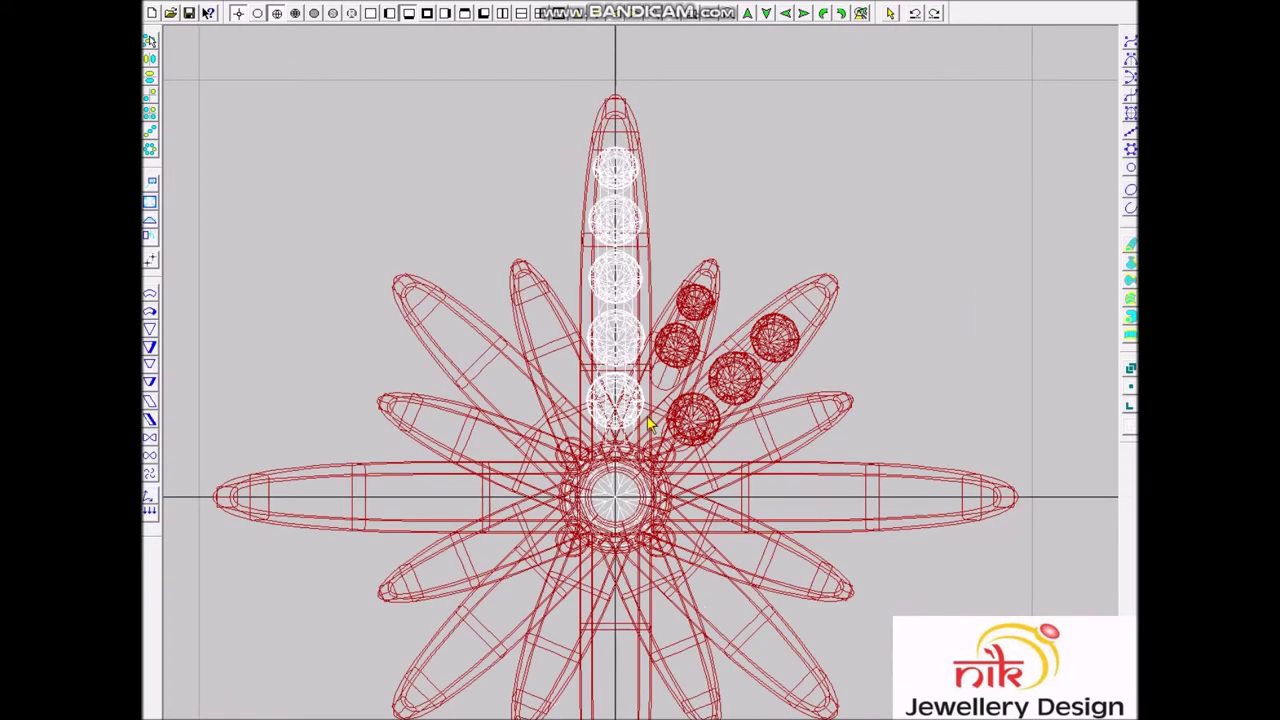
Step: Revolve the vertical and diagonal stone rows four times at 90° around the star, then render
click(727, 432)
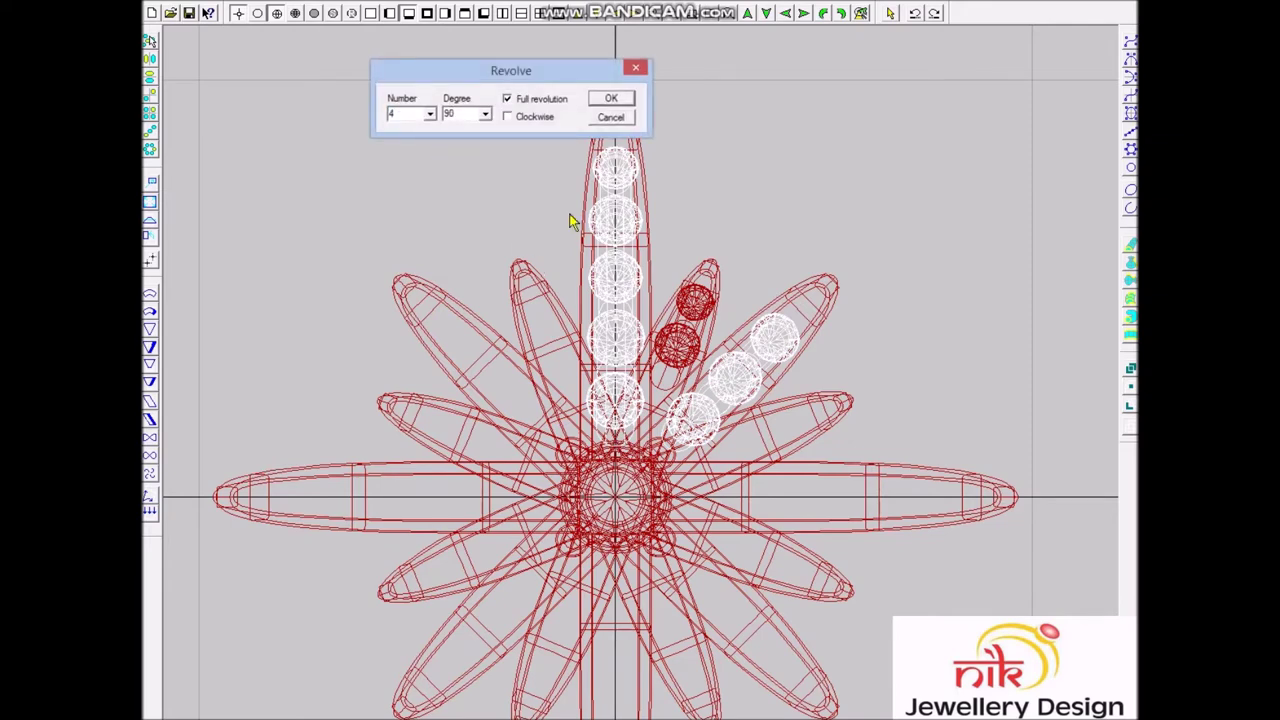
key(Return)
click(686, 360)
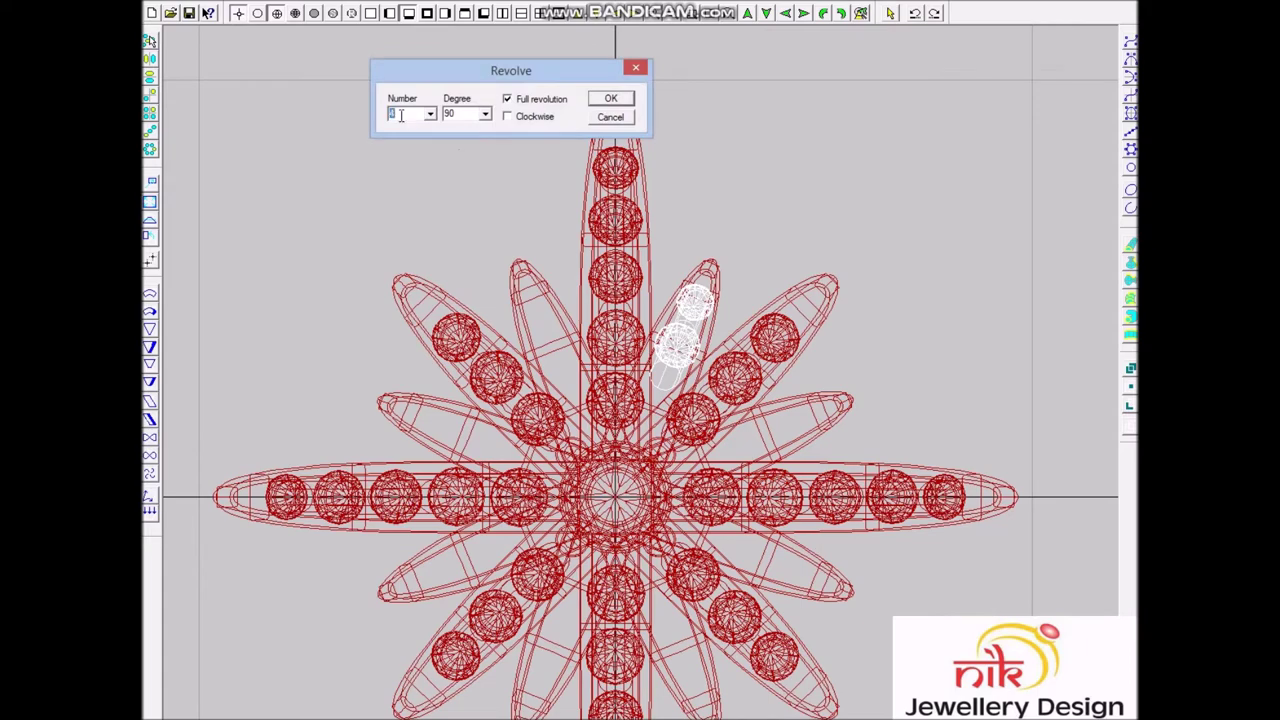
key(Return)
key(ctrl+r)
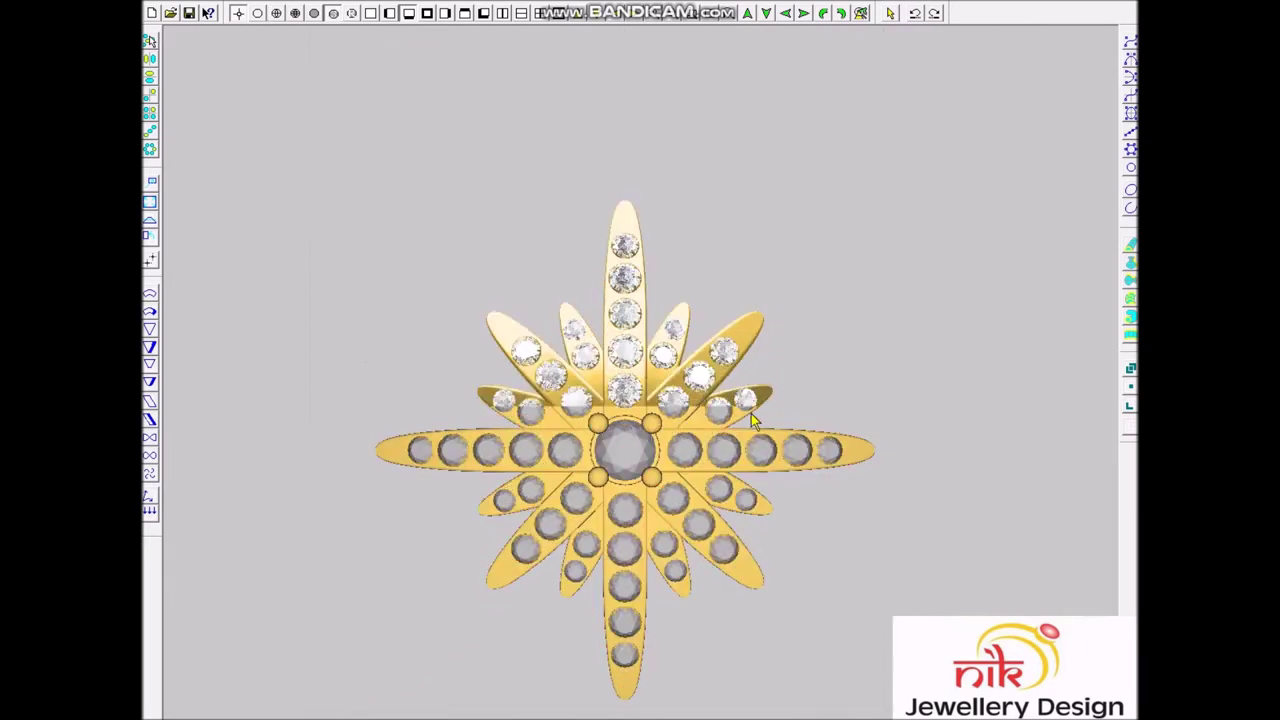
Step: Return to wireframe and select the star's metal body for the Materials library
click(751, 413)
scroll(826, 457, up, 1)
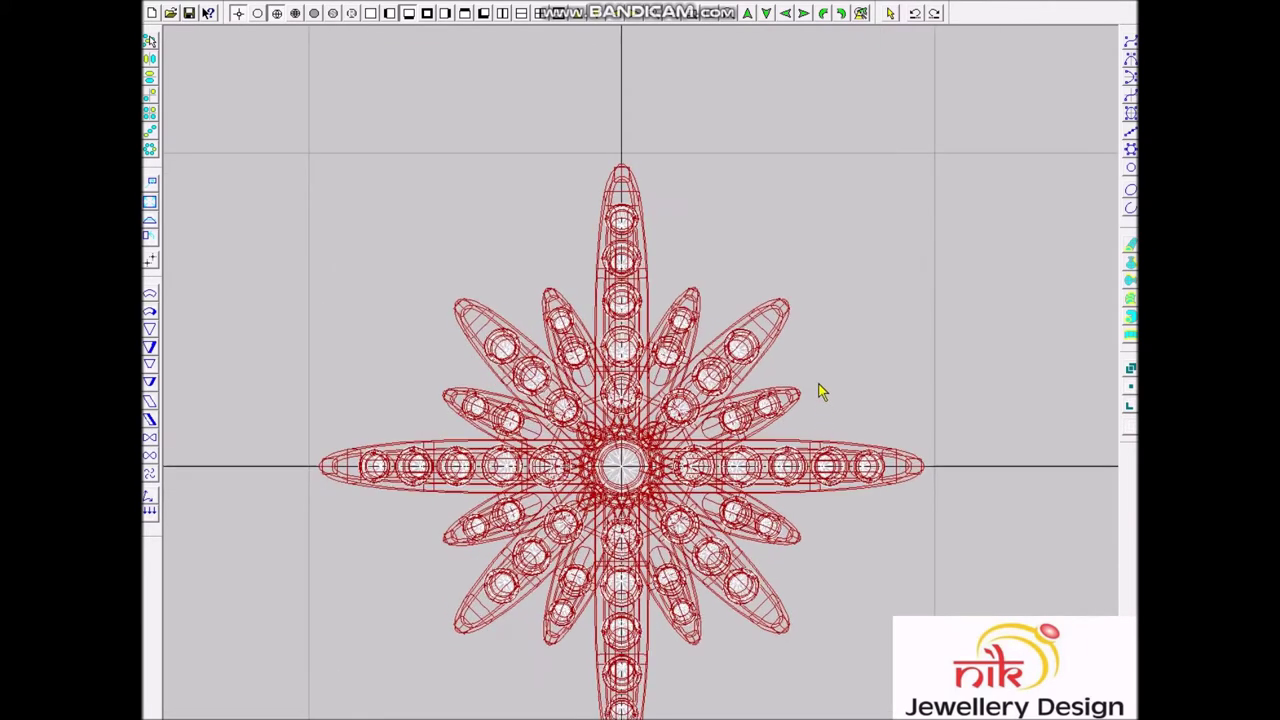
scroll(700, 363, down, 1)
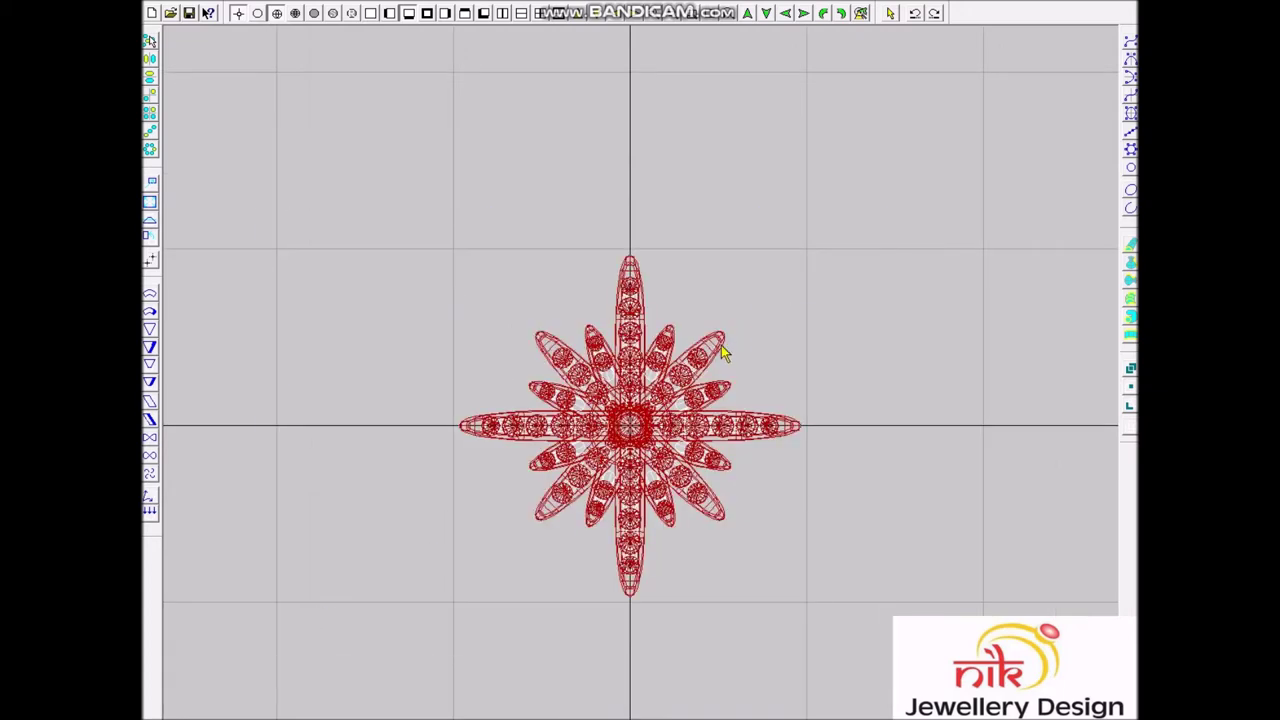
click(722, 344)
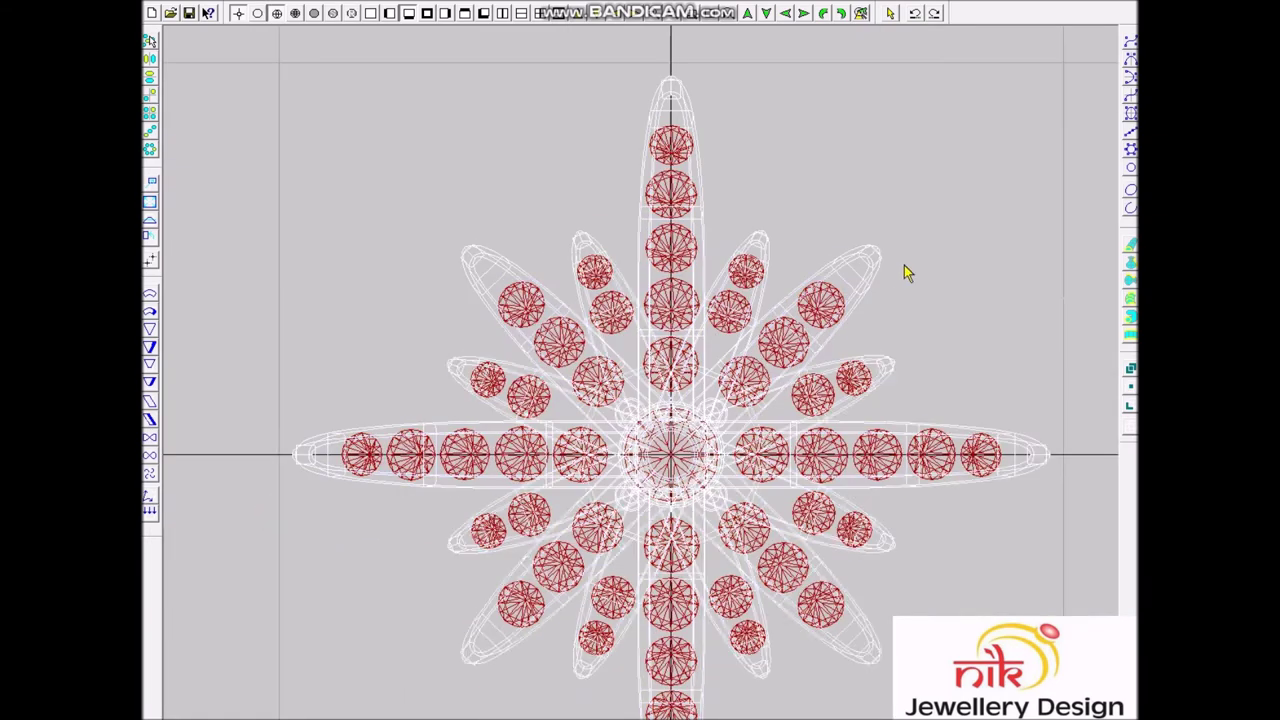
scroll(640, 360, down, 10)
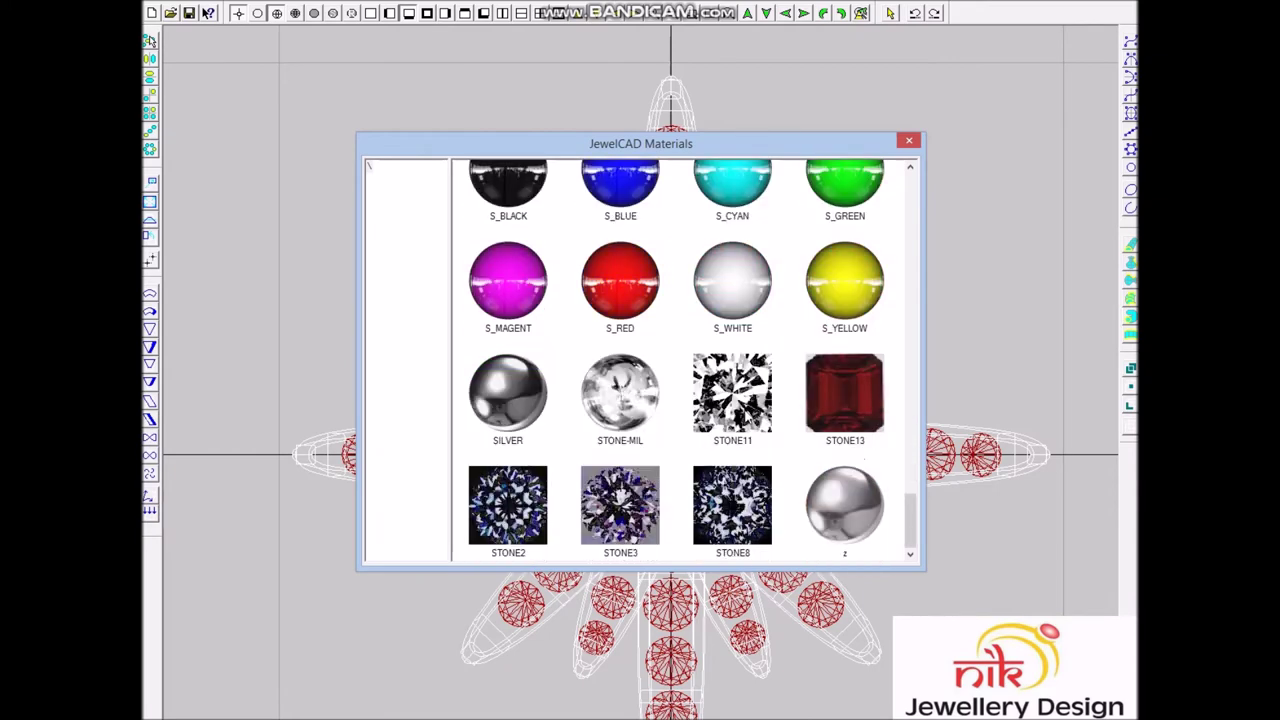
Step: Apply the pink gold material to the star's metal body and reopen the Database
scroll(752, 383, up, 5)
scroll(752, 383, up, 2)
scroll(752, 383, up, 5)
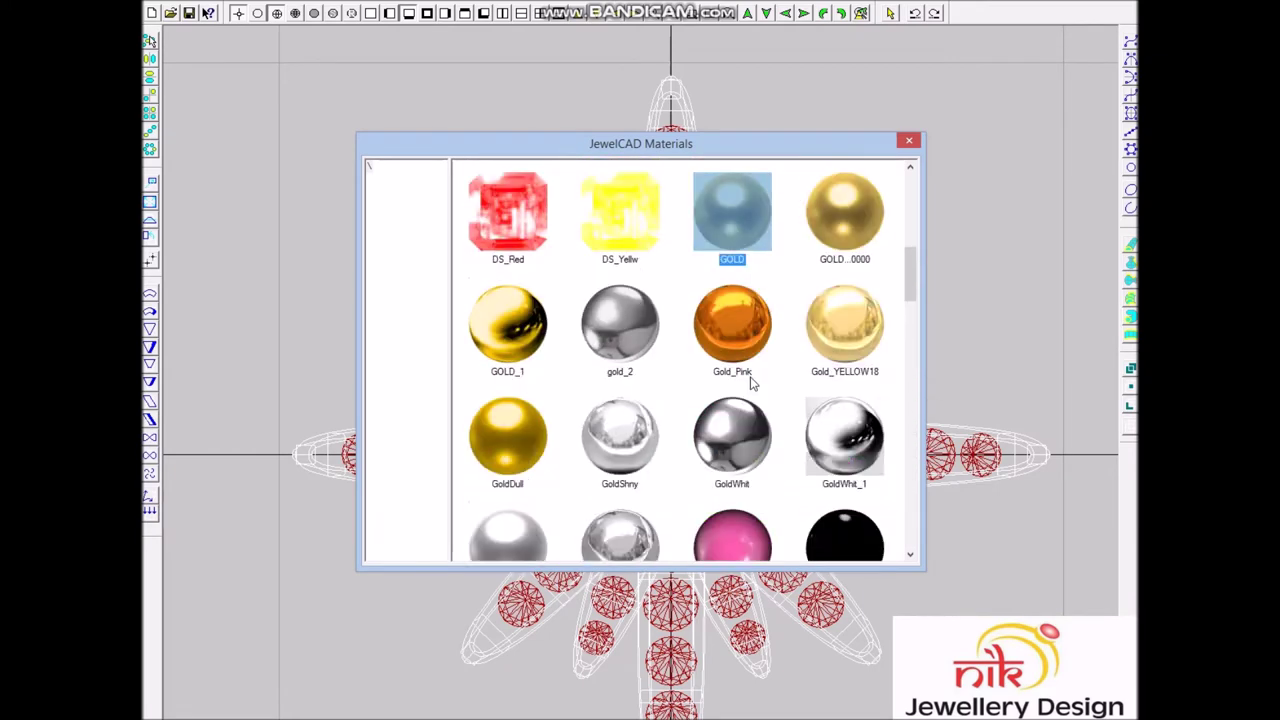
scroll(752, 372, down, 3)
scroll(752, 372, down, 3)
scroll(752, 372, down, 2)
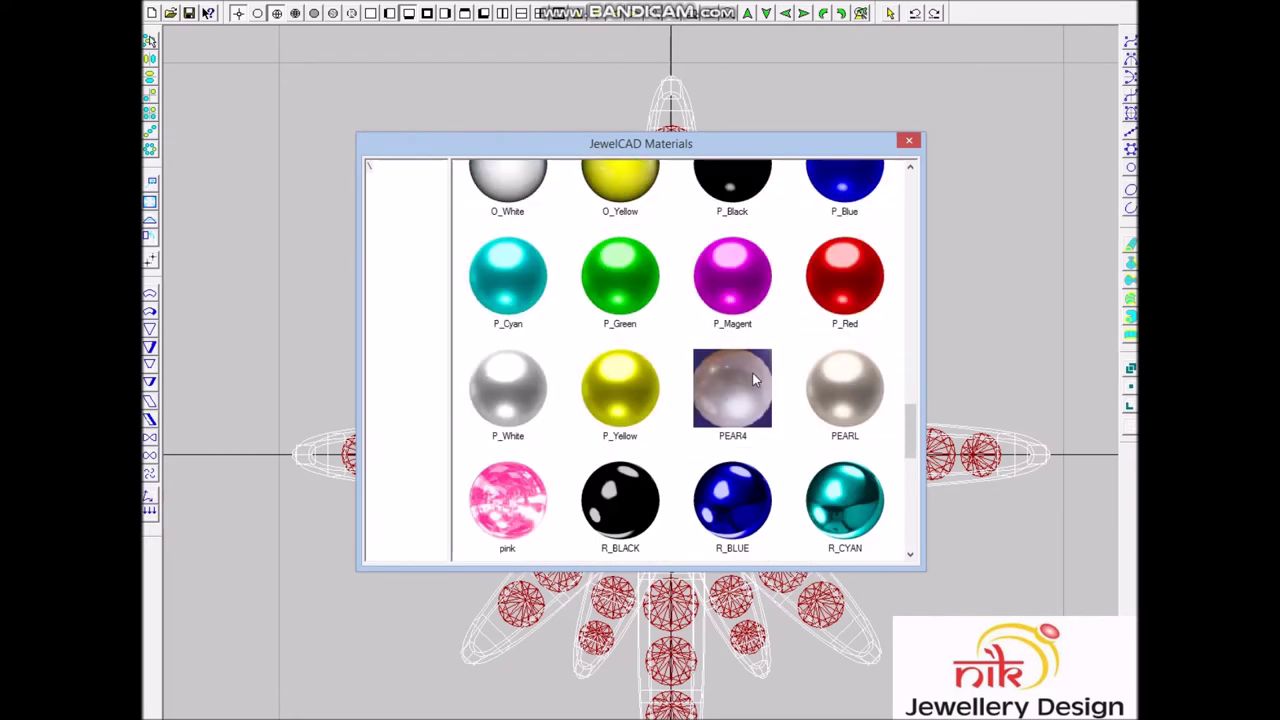
scroll(752, 372, down, 1)
double_click(728, 541)
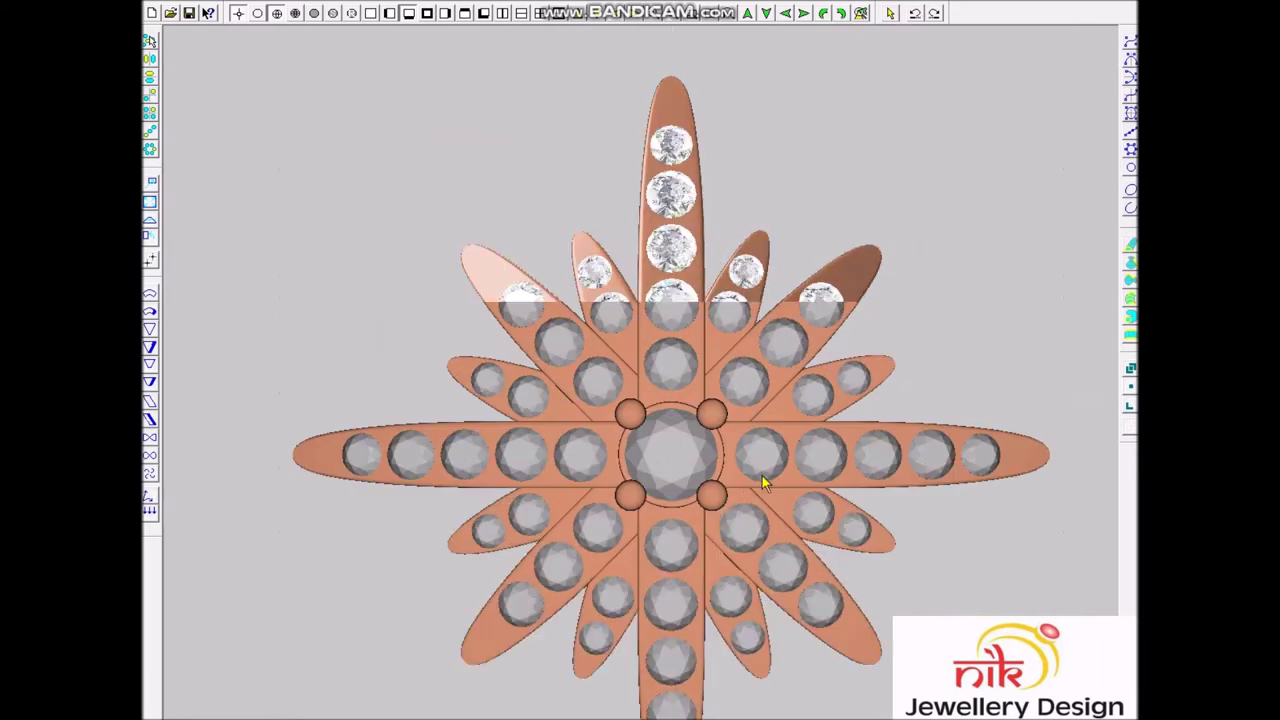
click(728, 420)
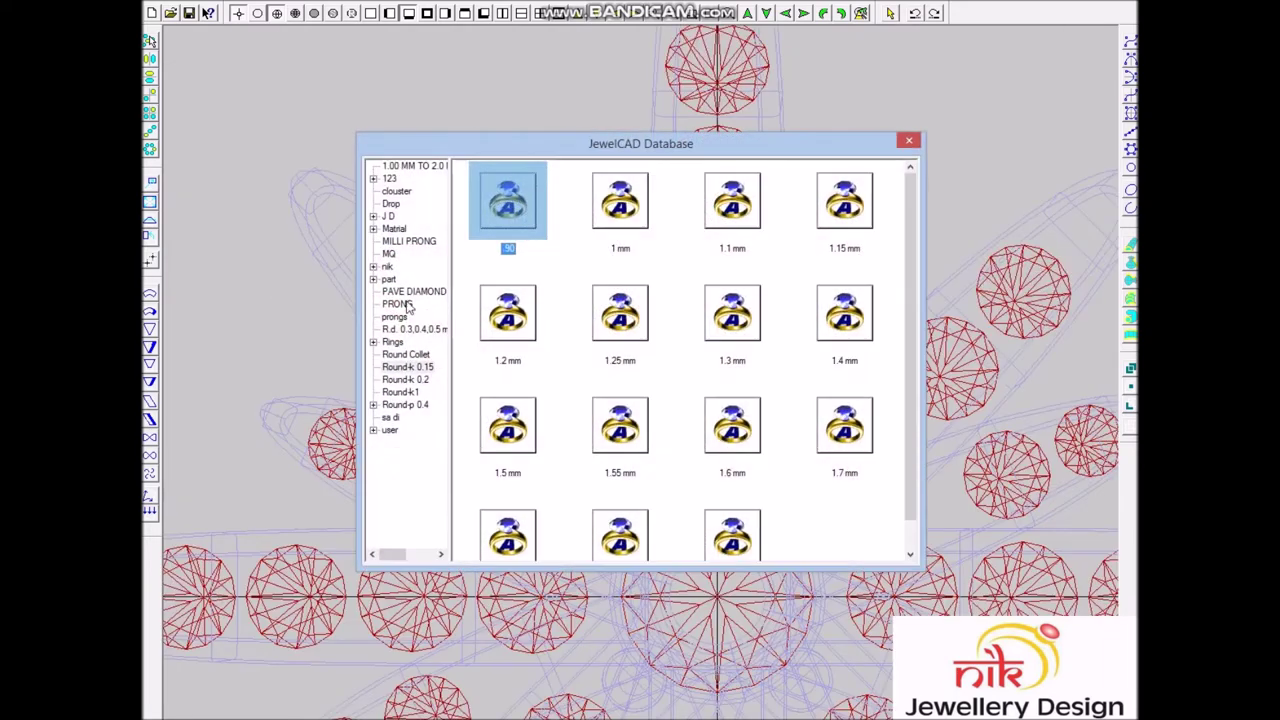
Step: Pick 0.5 mm PRONG beads and place bead prongs in the gaps between the ray's stones
click(397, 303)
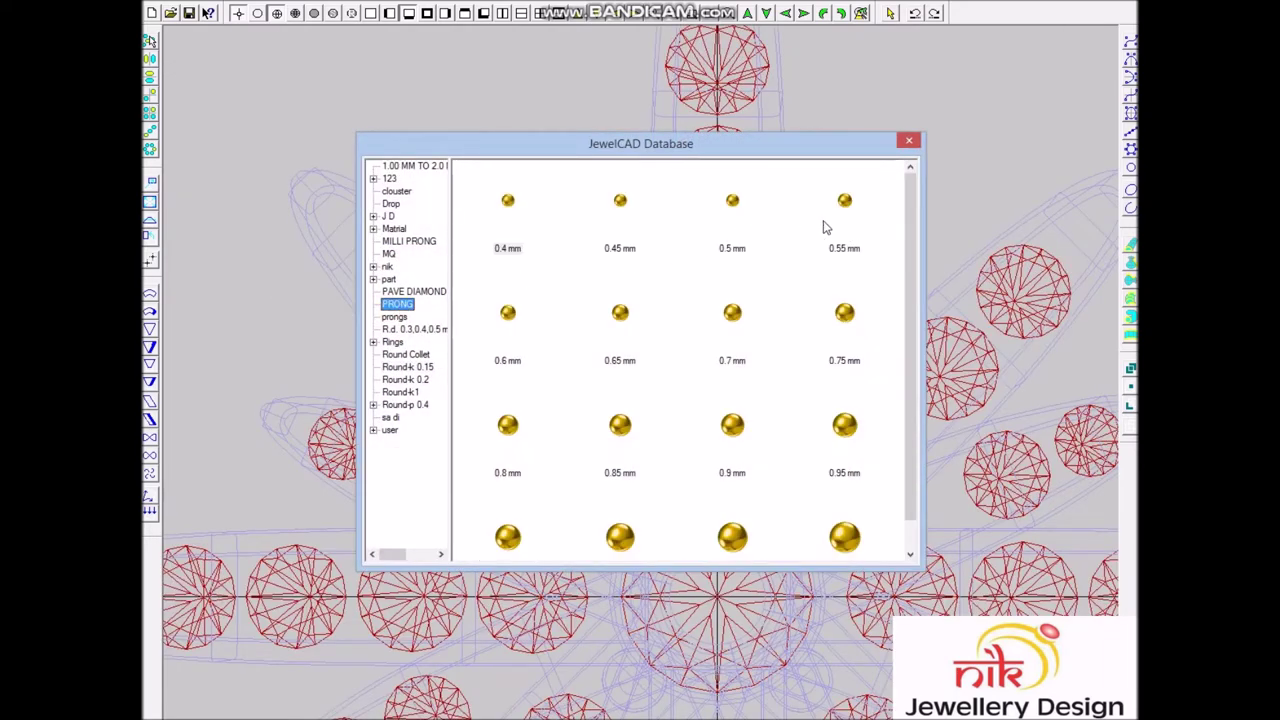
double_click(732, 201)
scroll(746, 529, up, 3)
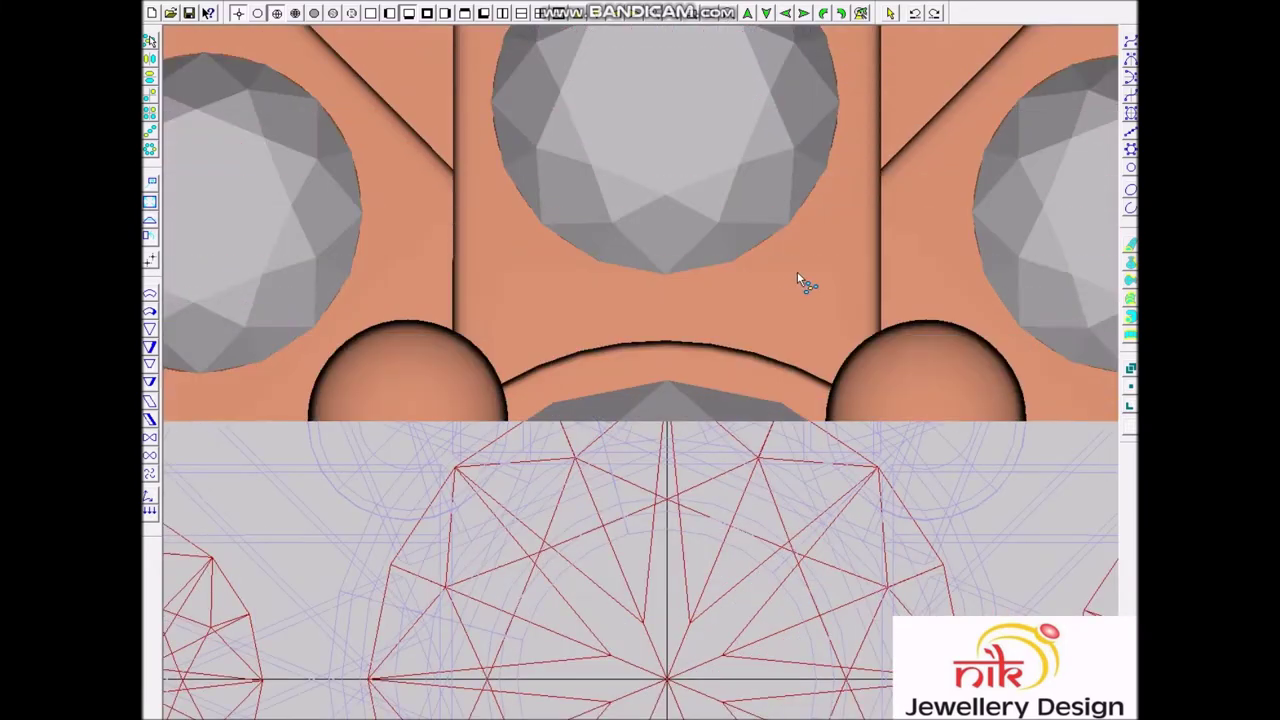
click(807, 289)
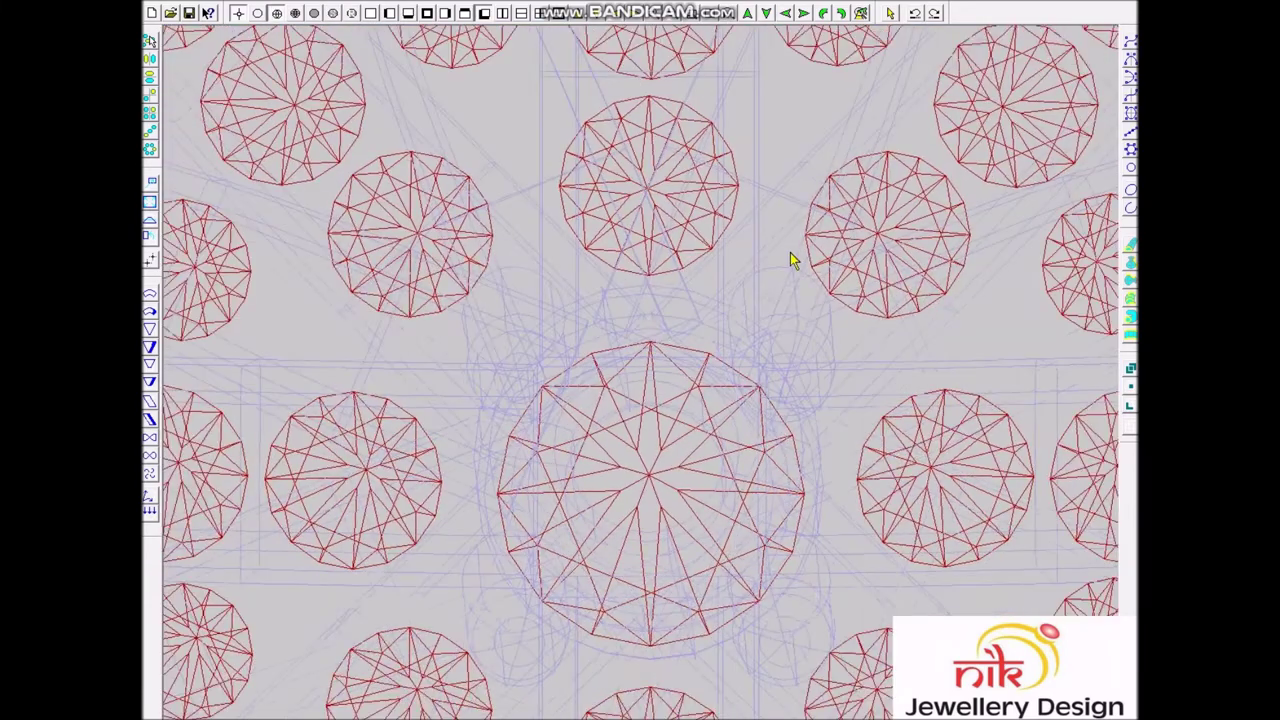
double_click(817, 226)
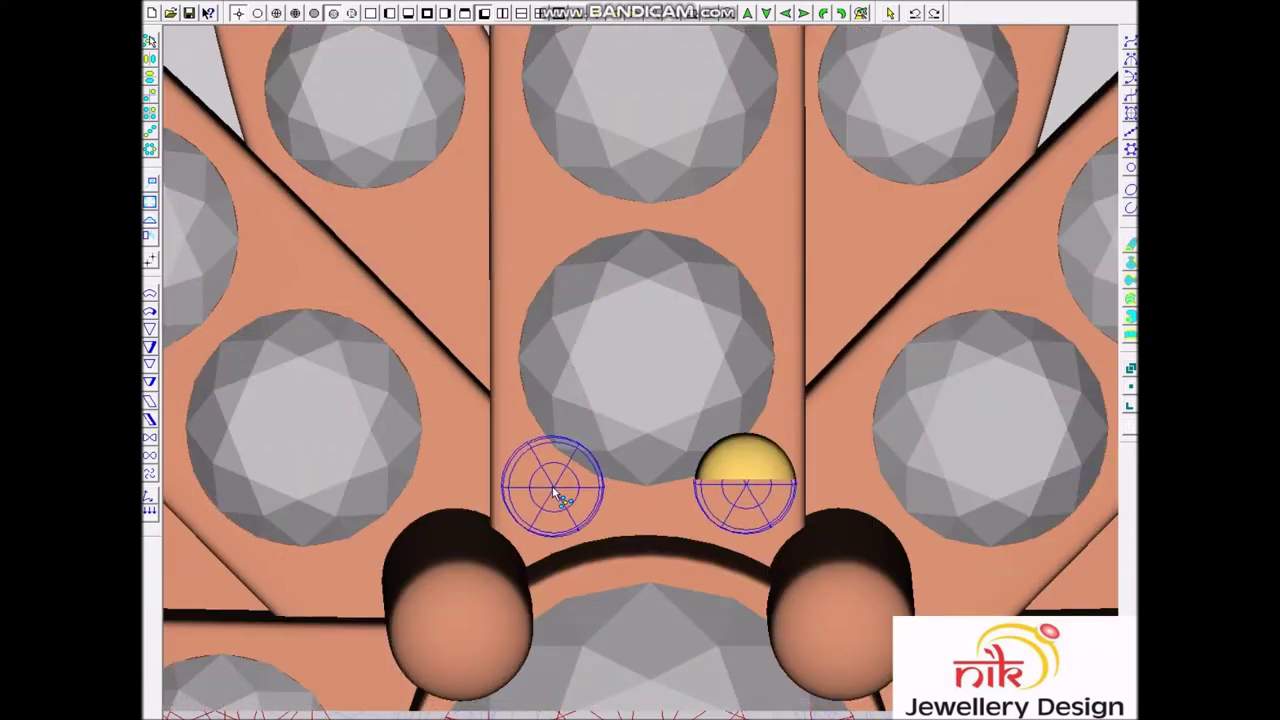
click(554, 215)
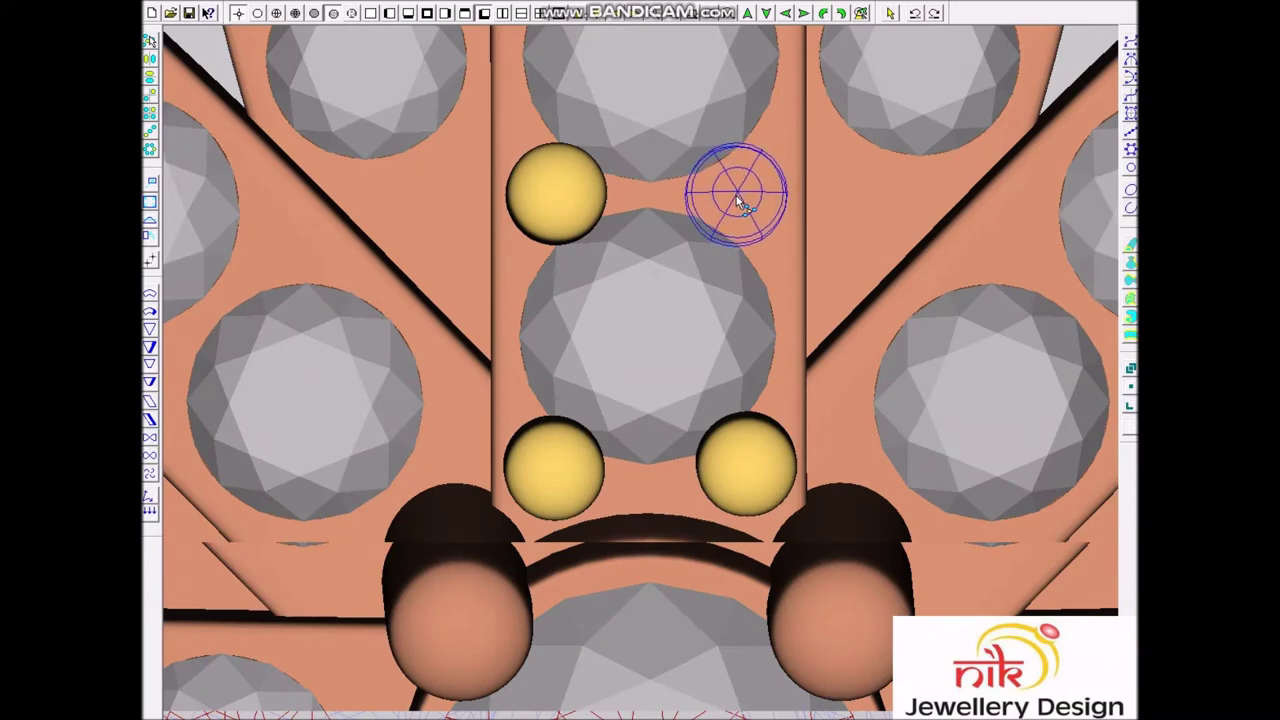
click(736, 194)
scroll(673, 306, up, 4)
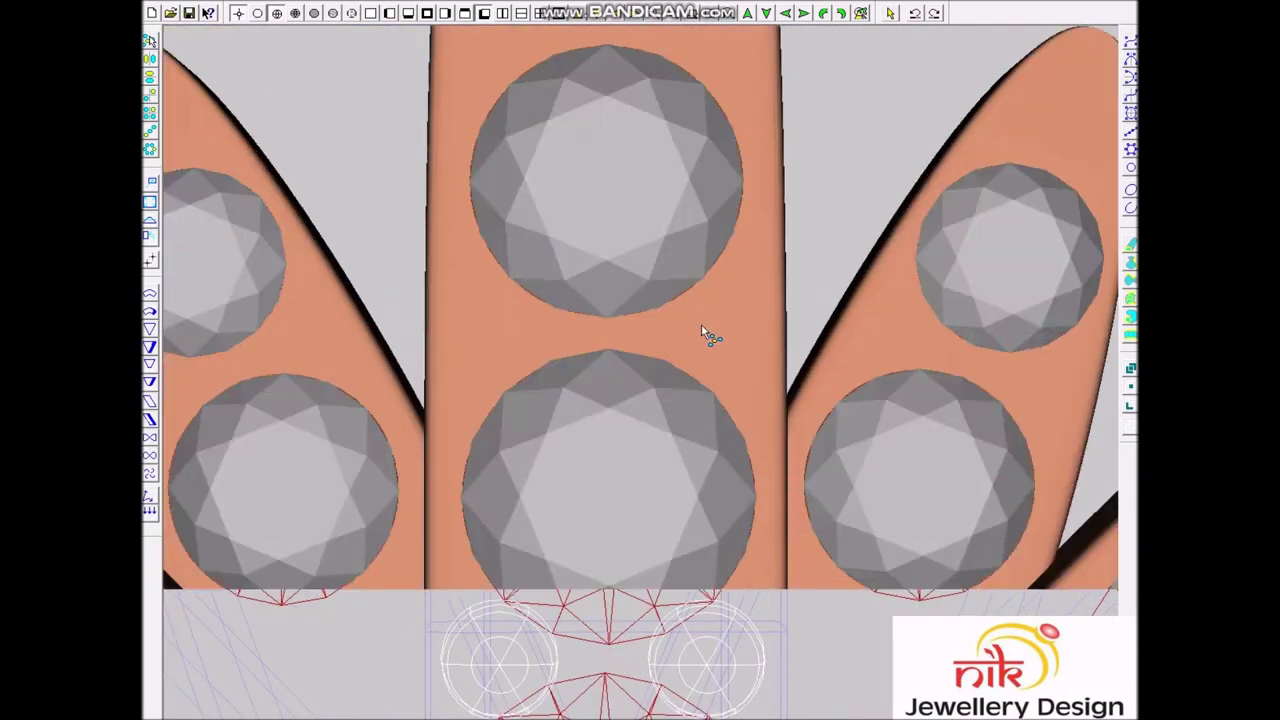
click(704, 331)
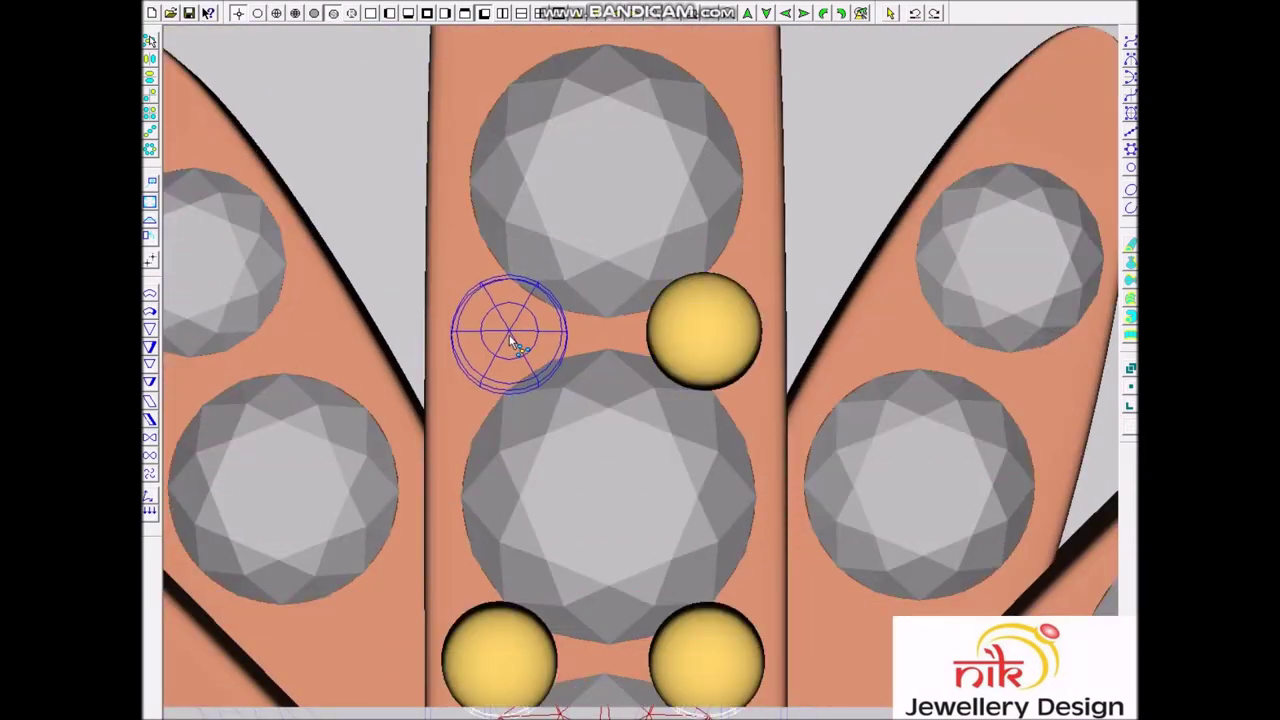
click(509, 335)
scroll(698, 342, up, 3)
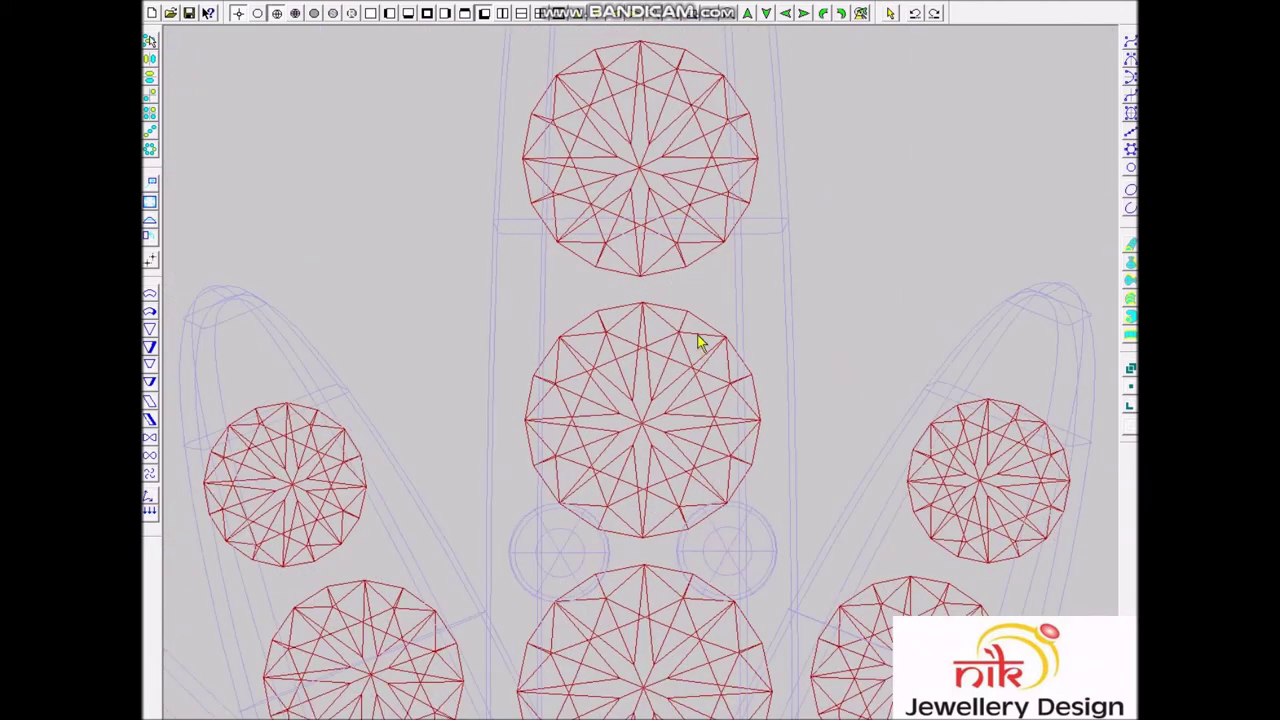
Step: Repeat the bead placement and add a bead prong beside the upper stone
right_click(698, 342)
key(Return)
scroll(727, 405, up, 2)
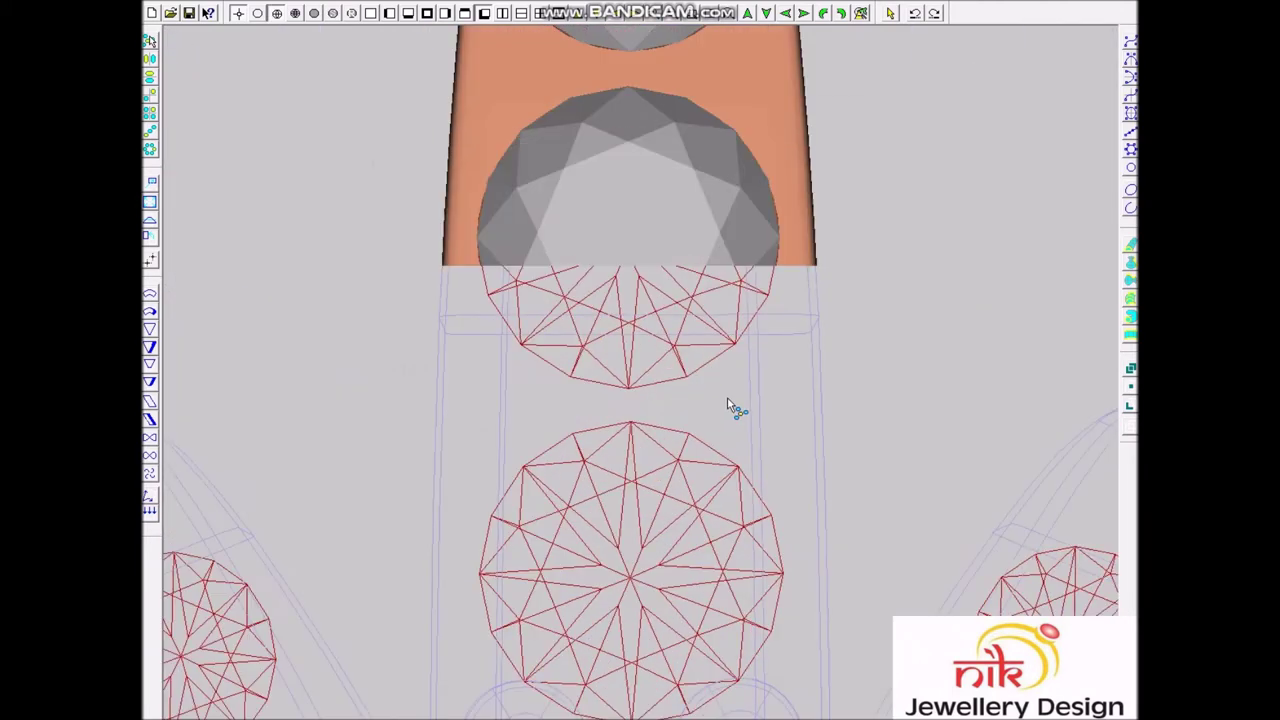
click(734, 402)
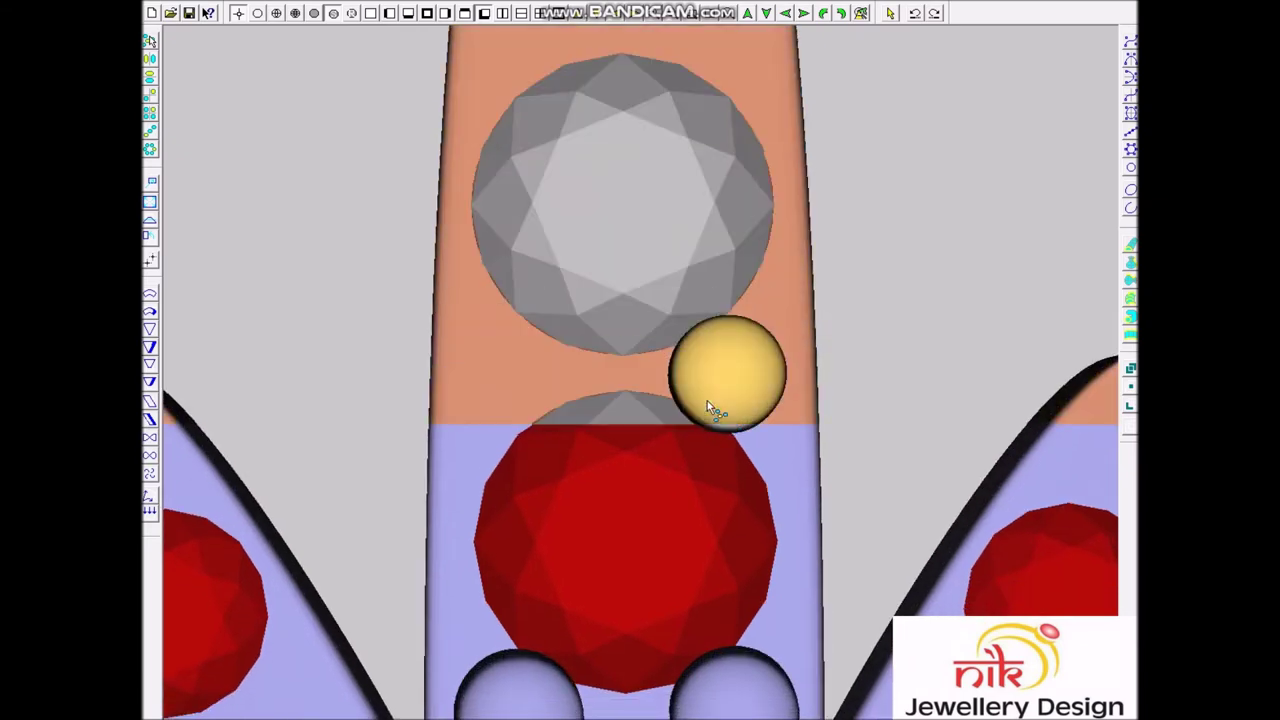
scroll(707, 402, down, 3)
scroll(571, 371, down, 2)
Step: Place more 0.5 mm bead prongs in the left and right gaps and near the ray tip
right_click(651, 358)
double_click(723, 223)
scroll(708, 440, up, 2)
click(709, 427)
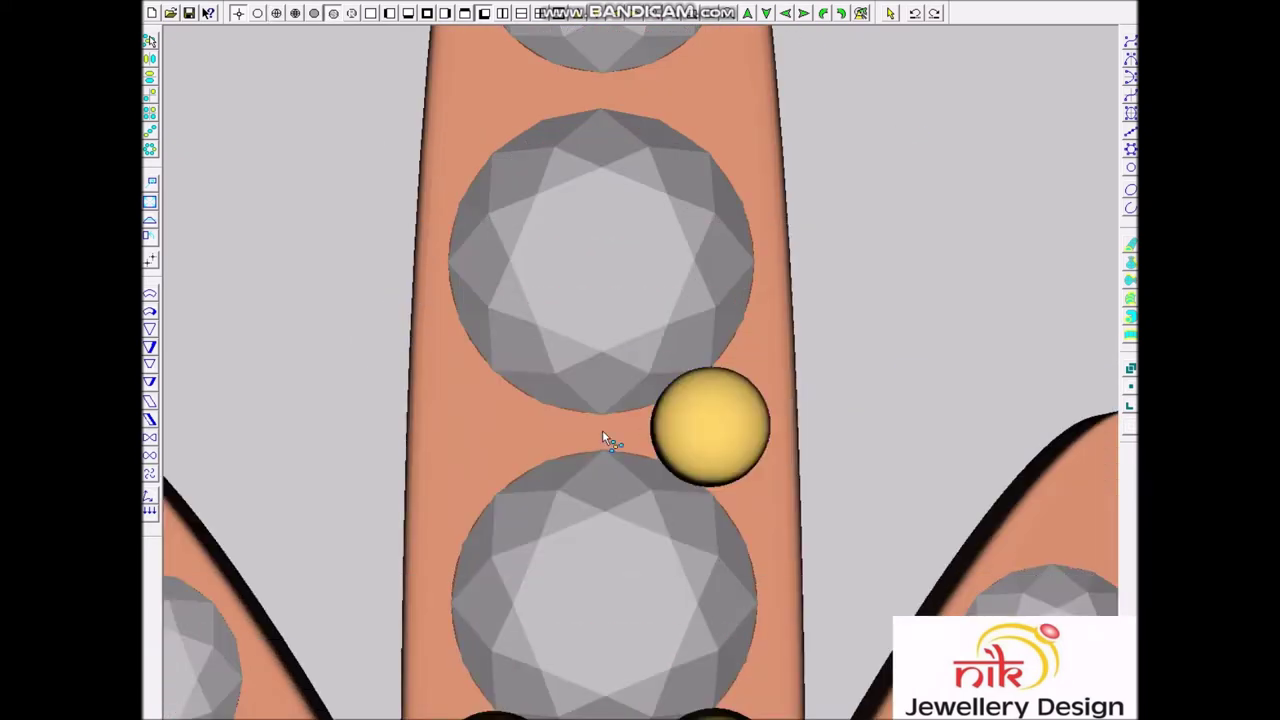
click(492, 432)
scroll(560, 420, down, 2)
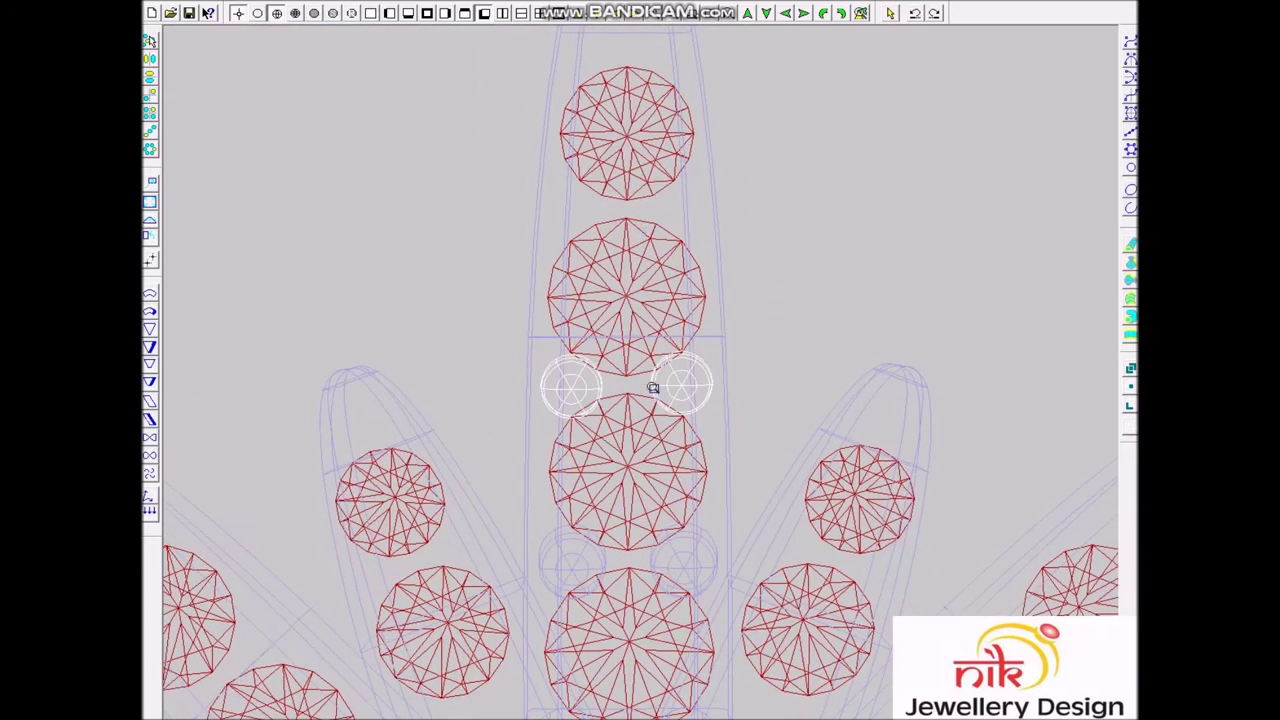
scroll(652, 388, up, 2)
click(726, 334)
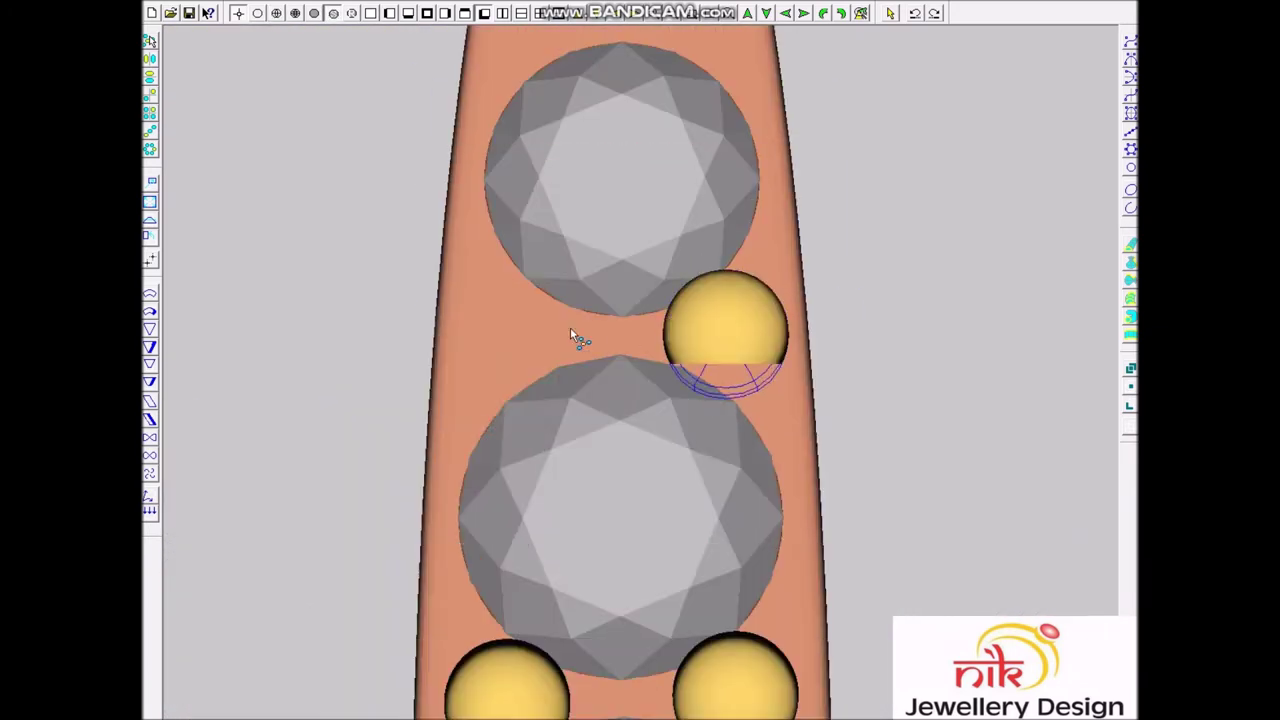
click(519, 337)
scroll(638, 310, down, 2)
scroll(640, 294, up, 2)
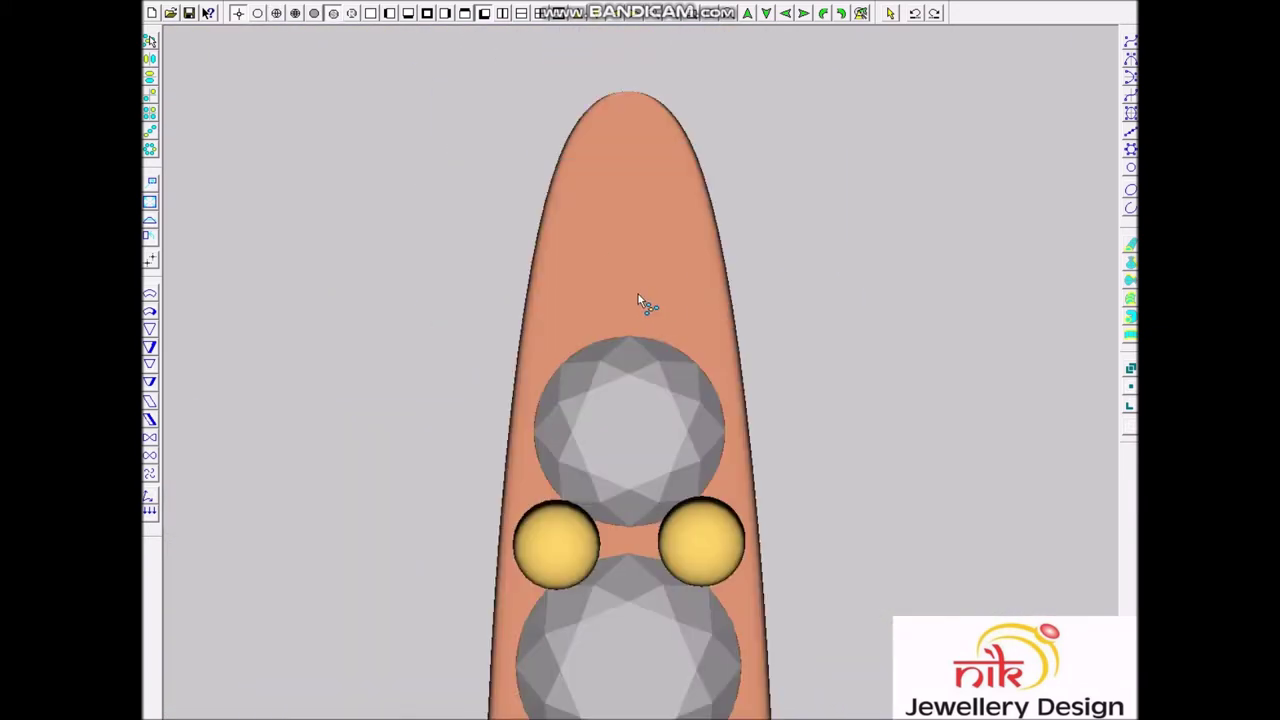
click(632, 312)
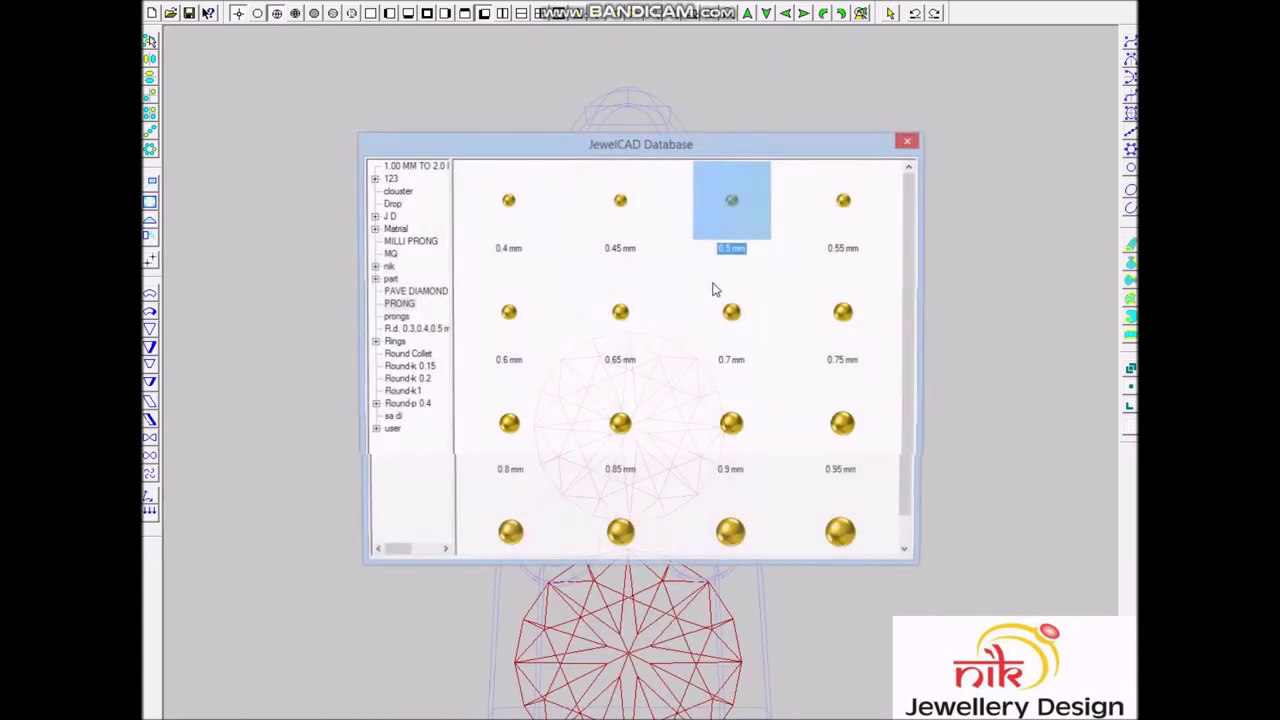
Step: Add two smaller 0.4 mm bead prongs at the ray's tip
double_click(508, 203)
scroll(649, 351, up, 2)
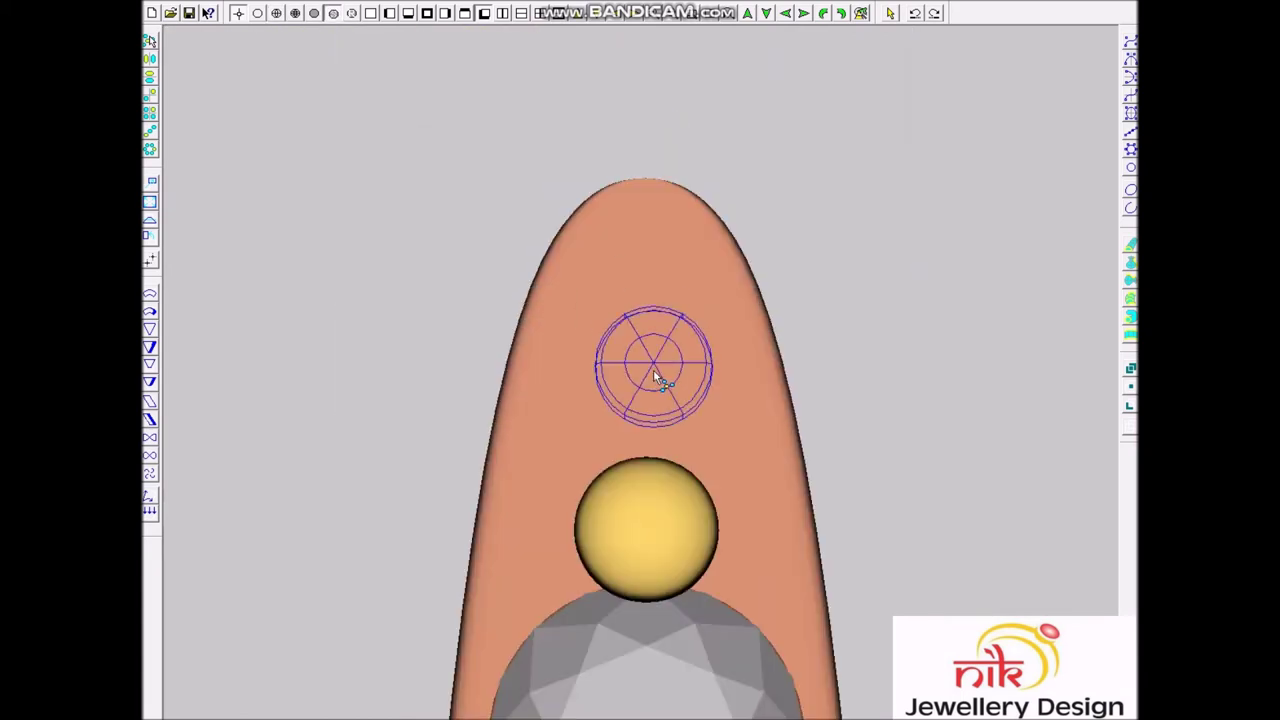
click(649, 377)
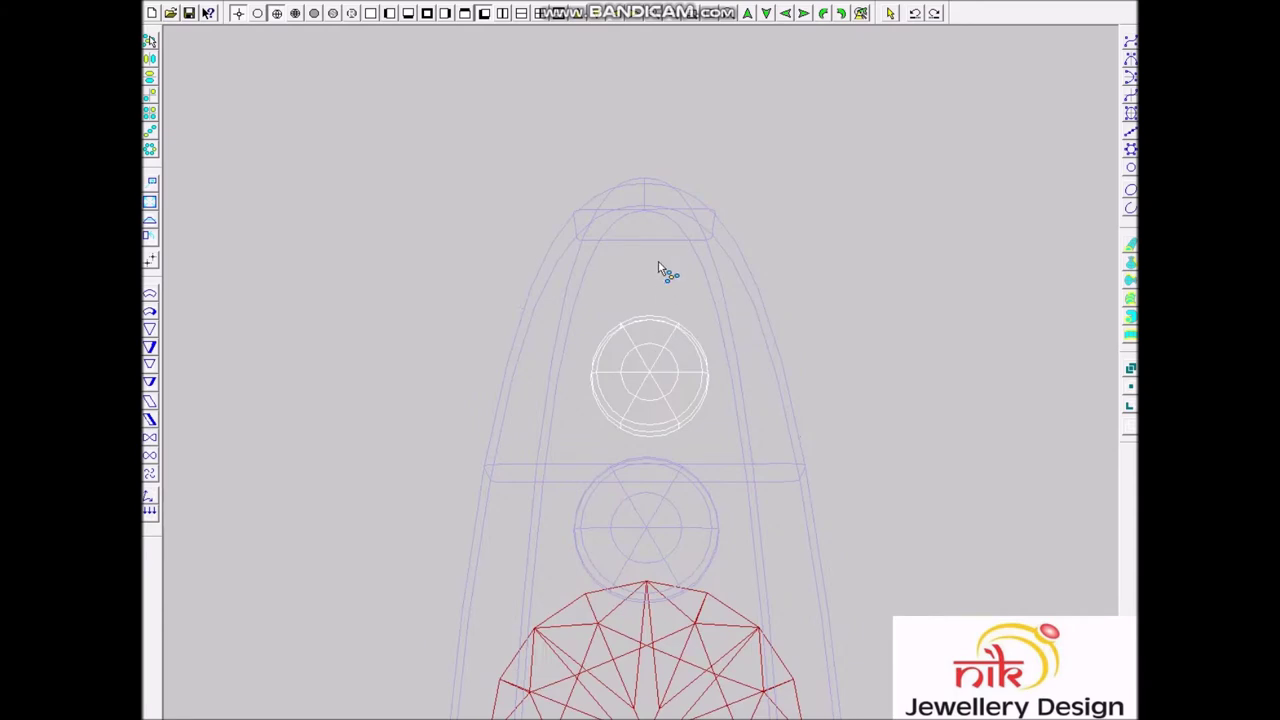
click(651, 260)
scroll(685, 335, down, 3)
scroll(685, 333, down, 5)
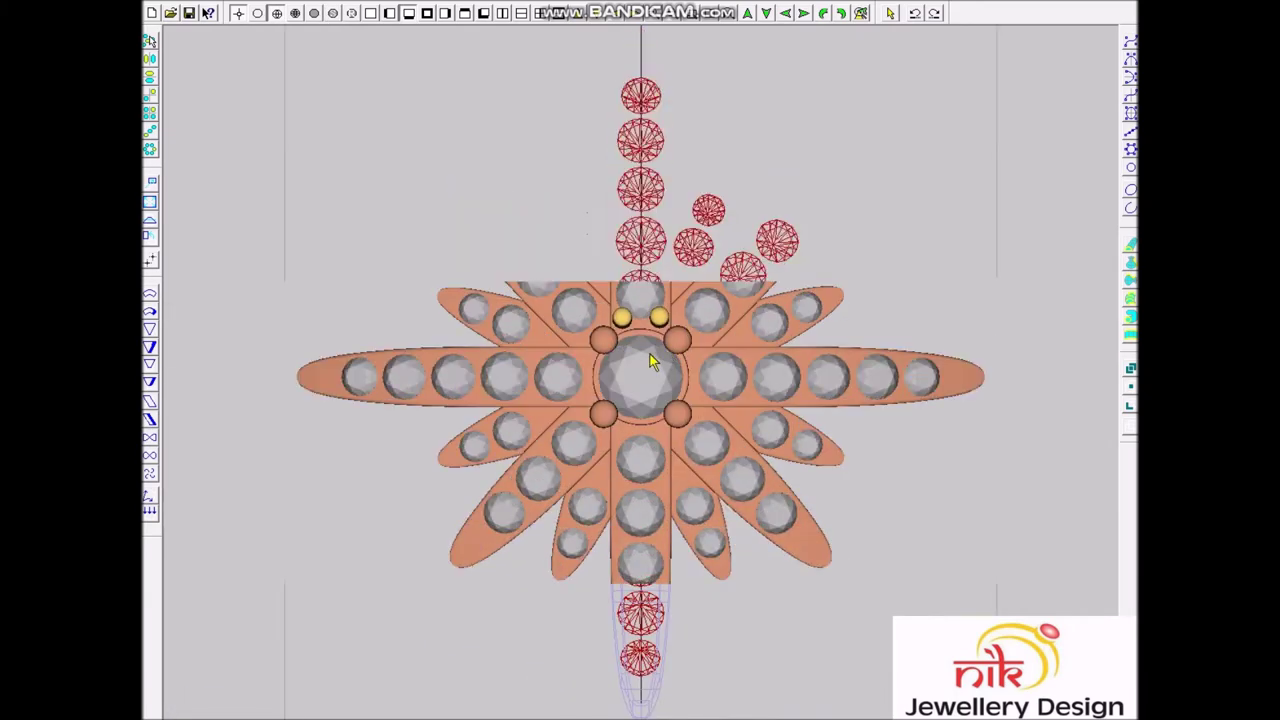
scroll(486, 477, down, 3)
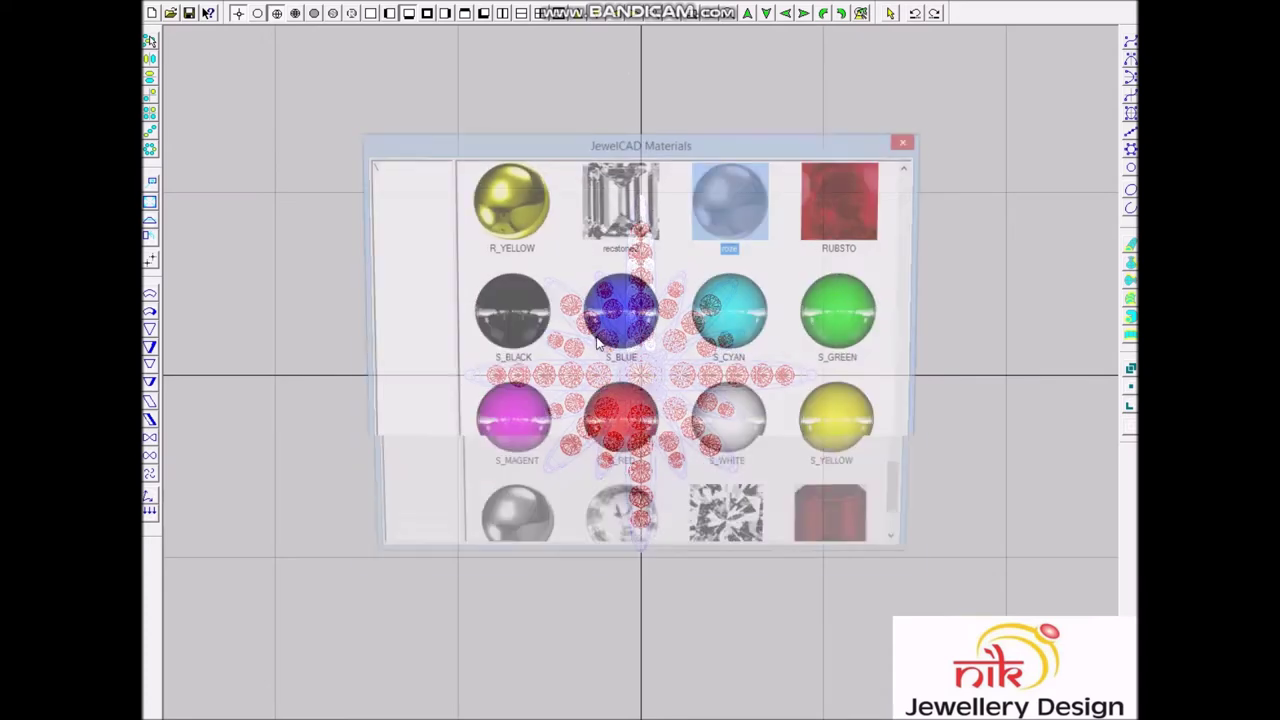
Step: Apply a white metal material to the selected beads and revolve them into eight copies at 45°
scroll(557, 342, up, 5)
double_click(514, 522)
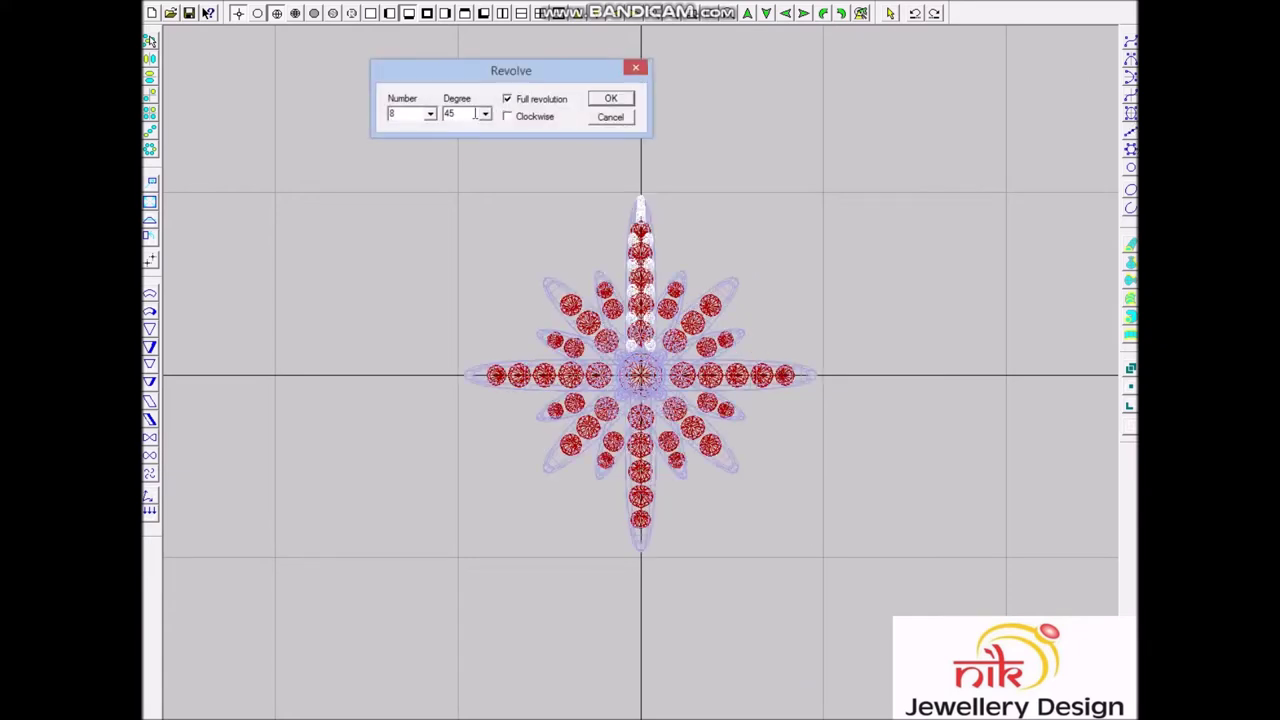
key(Return)
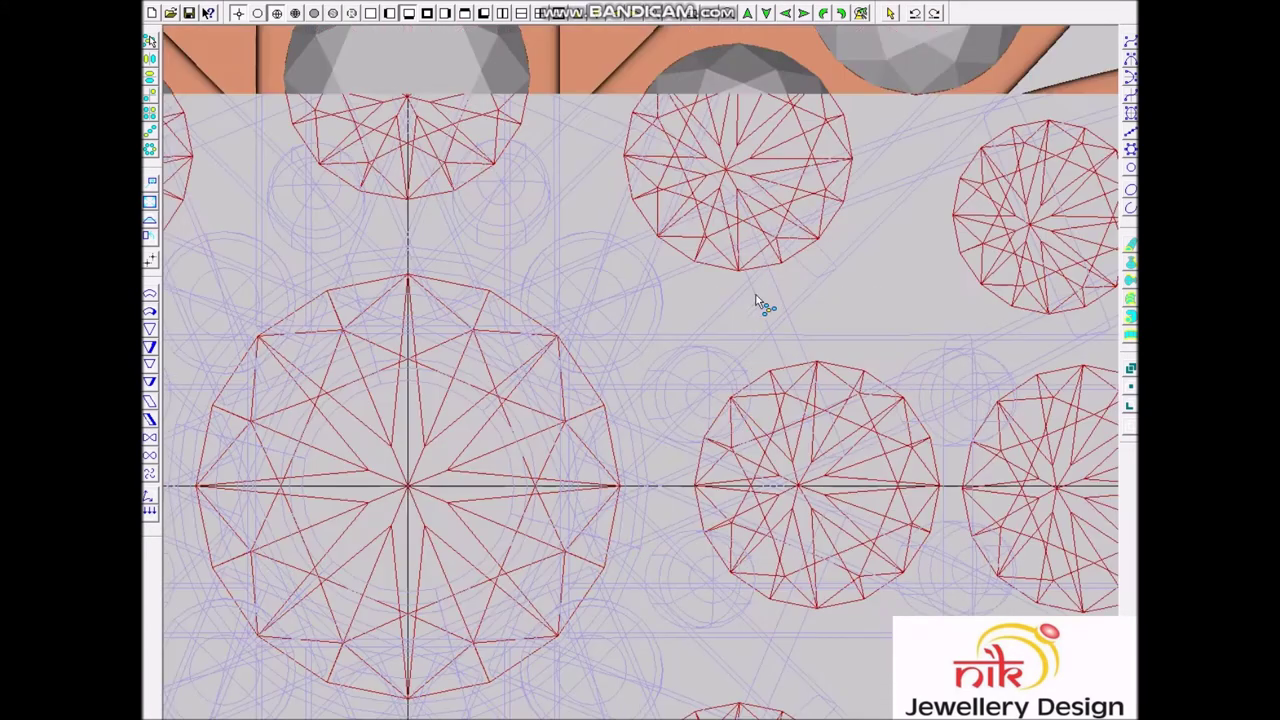
Step: Place three bead prongs beside and between the diagonal ray's stones
scroll(722, 288, down, 2)
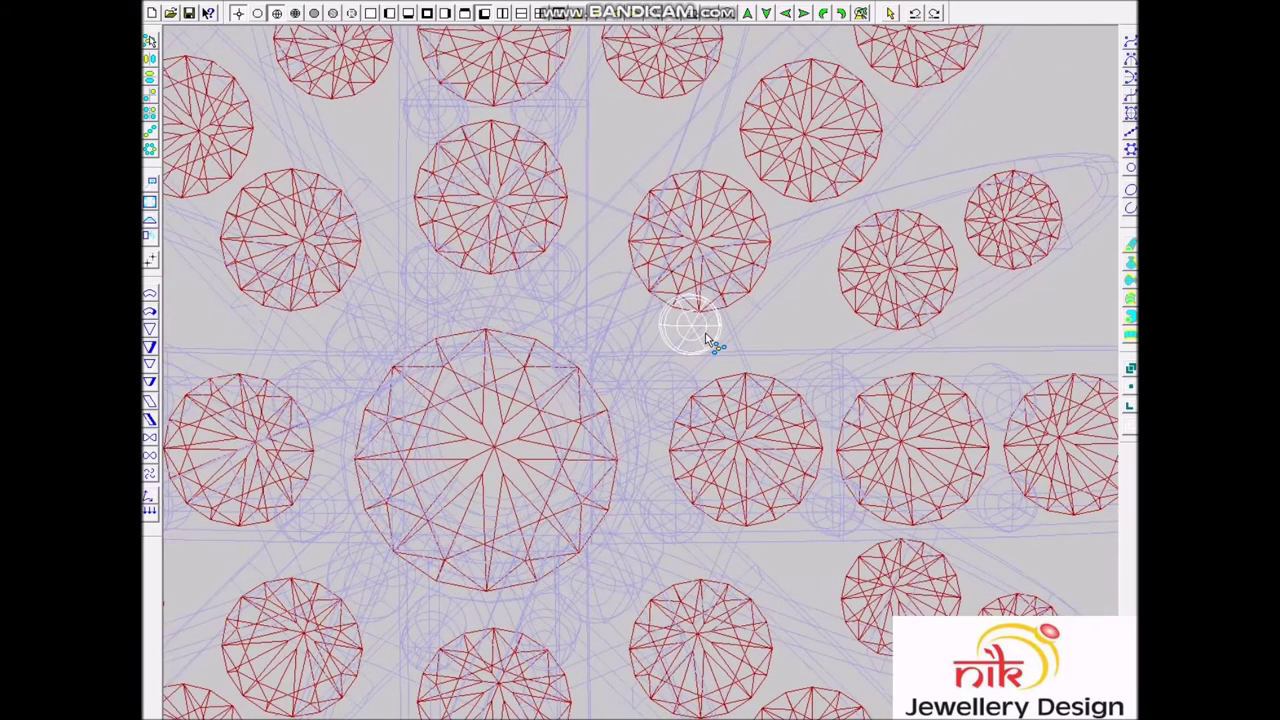
click(613, 245)
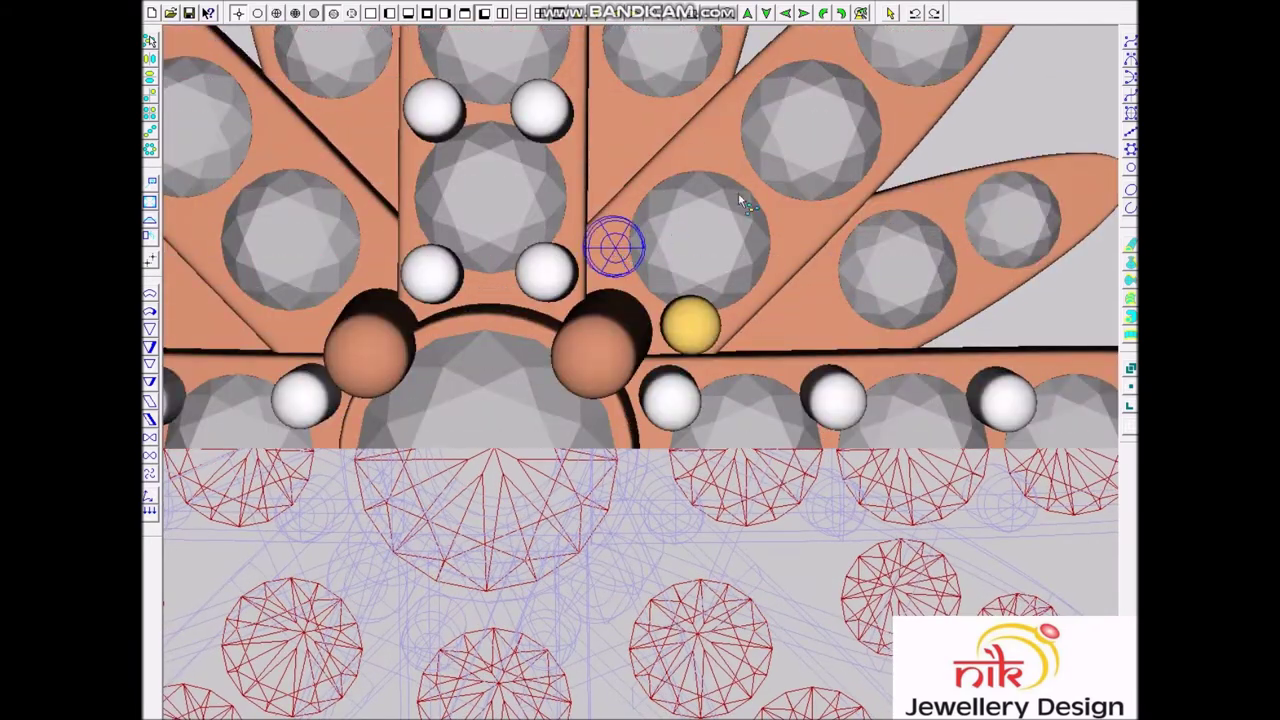
click(786, 222)
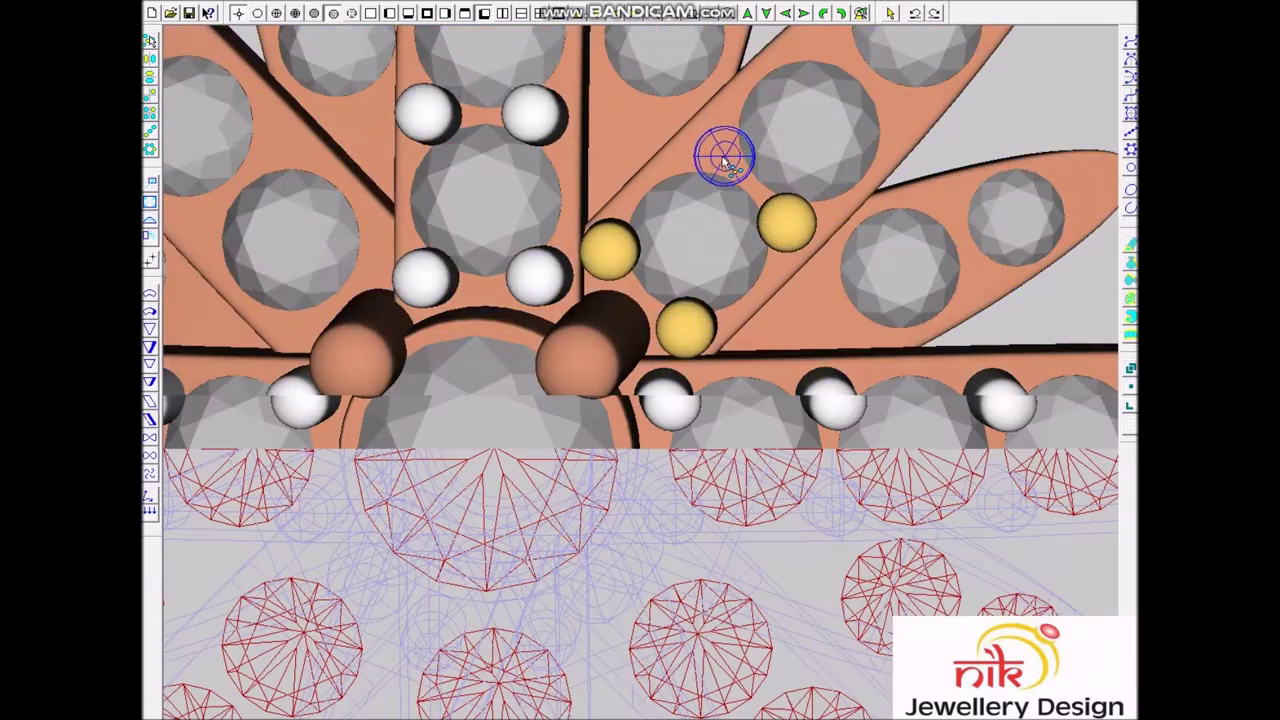
scroll(718, 157, down, 2)
scroll(682, 448, up, 2)
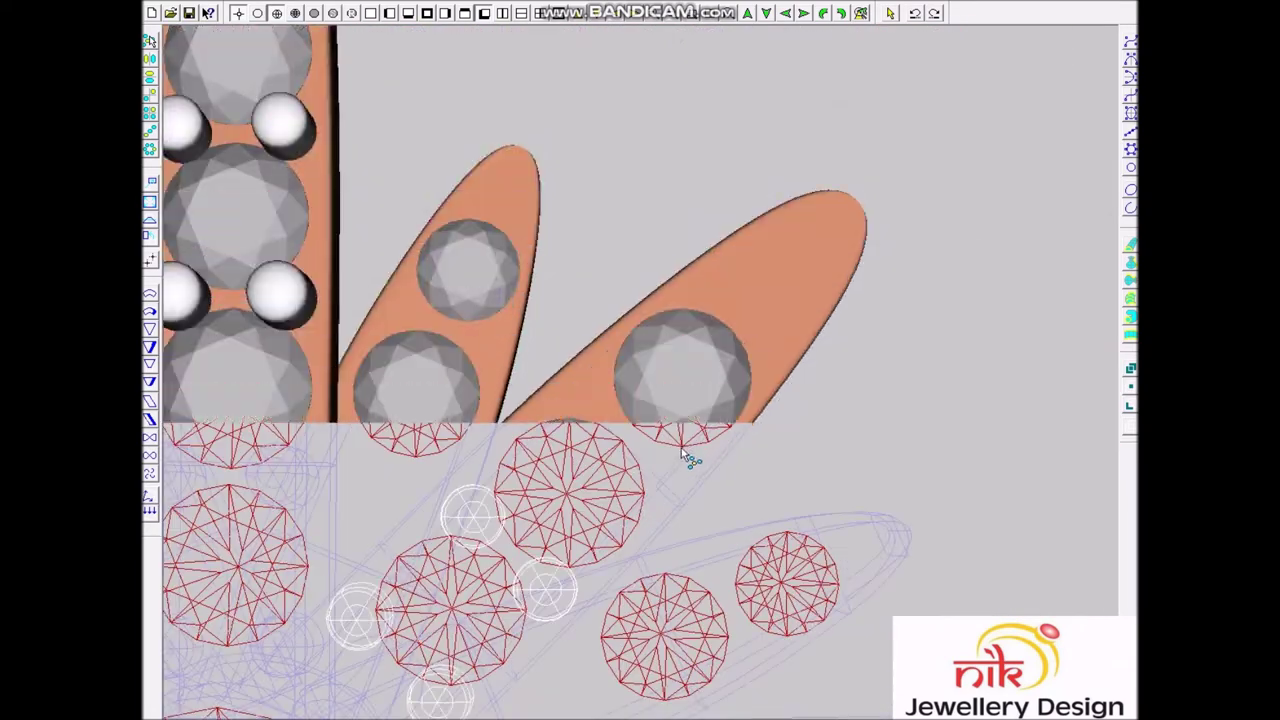
click(665, 471)
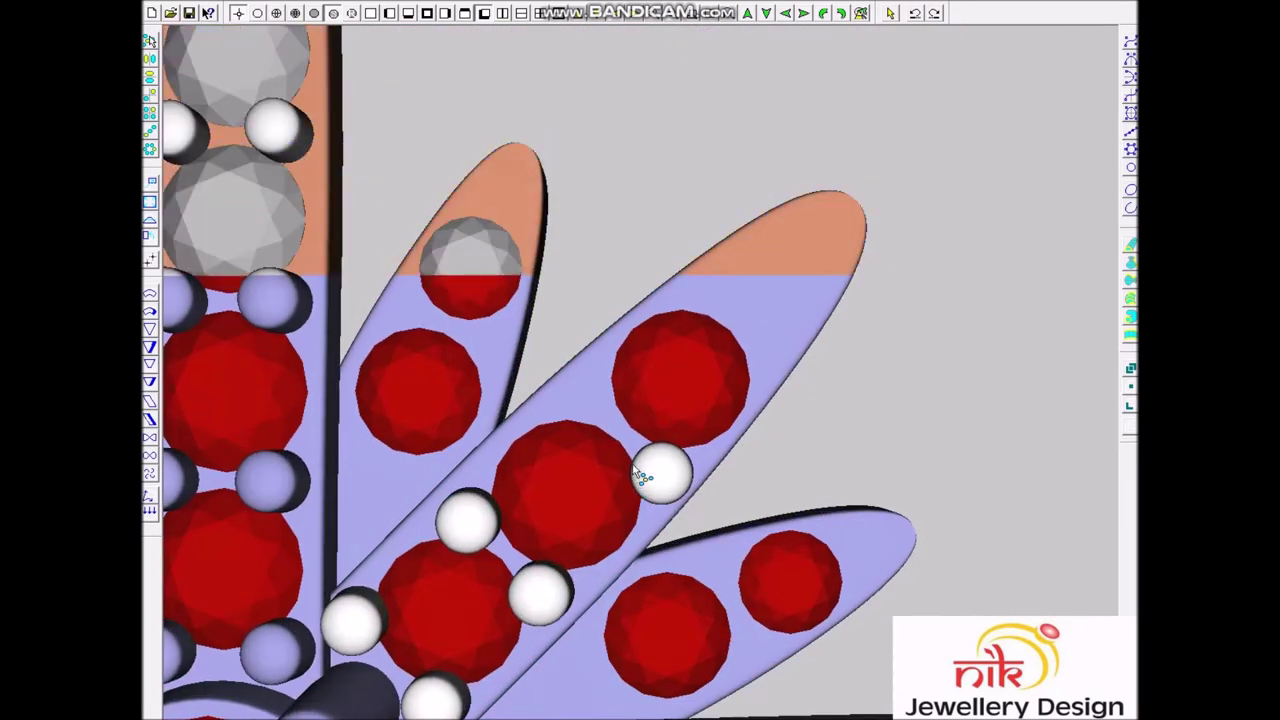
Step: Add a library bead at the stone's edge and a 0.5 mm bead at the ray's tip
right_click(683, 352)
double_click(746, 217)
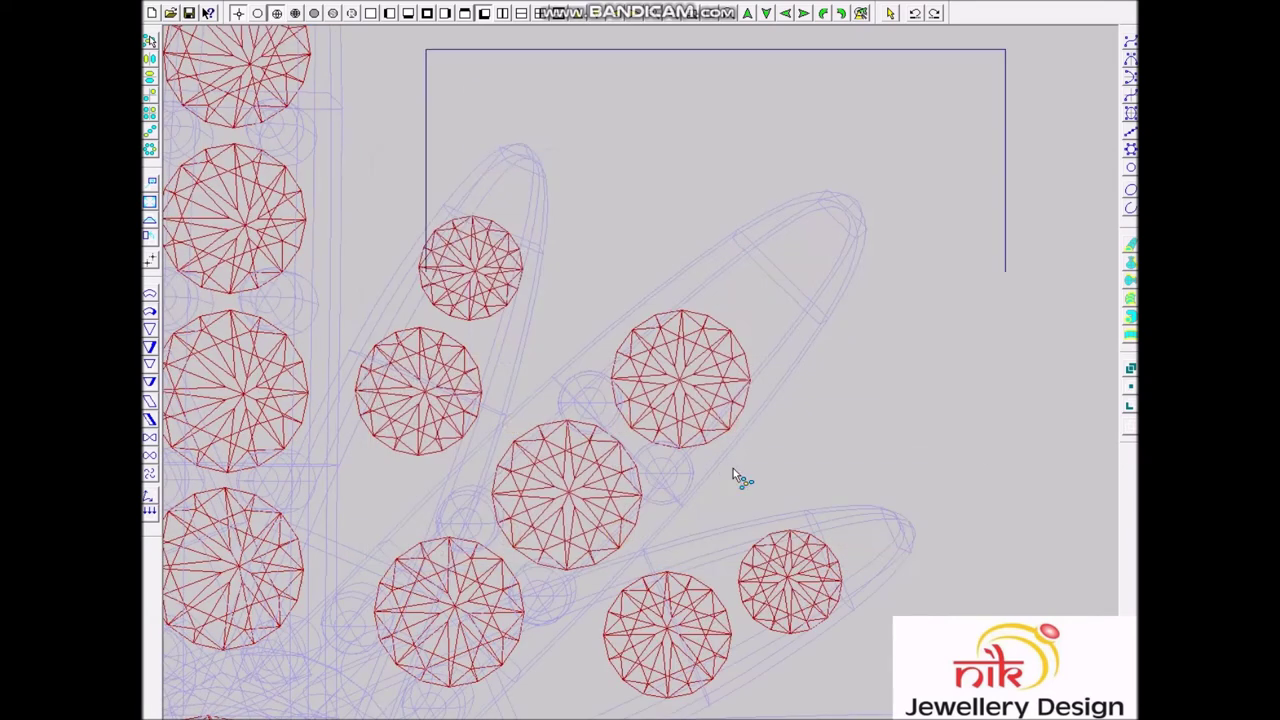
click(687, 466)
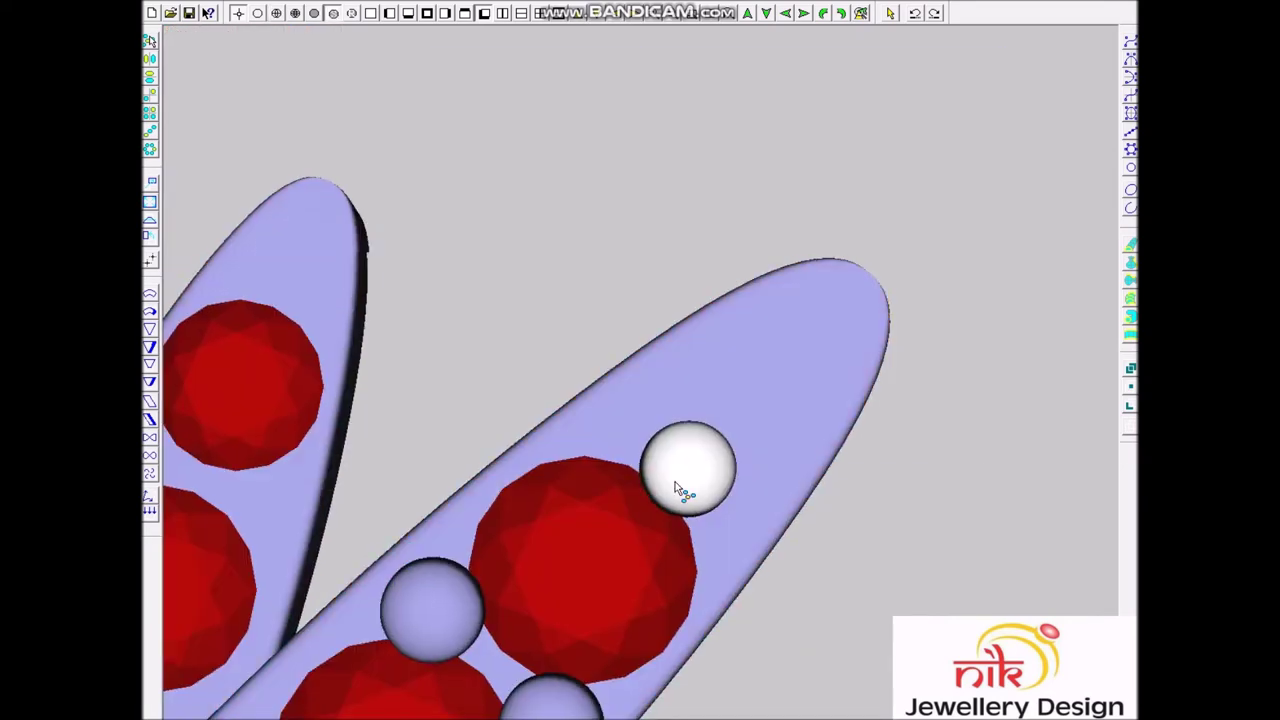
right_click(755, 390)
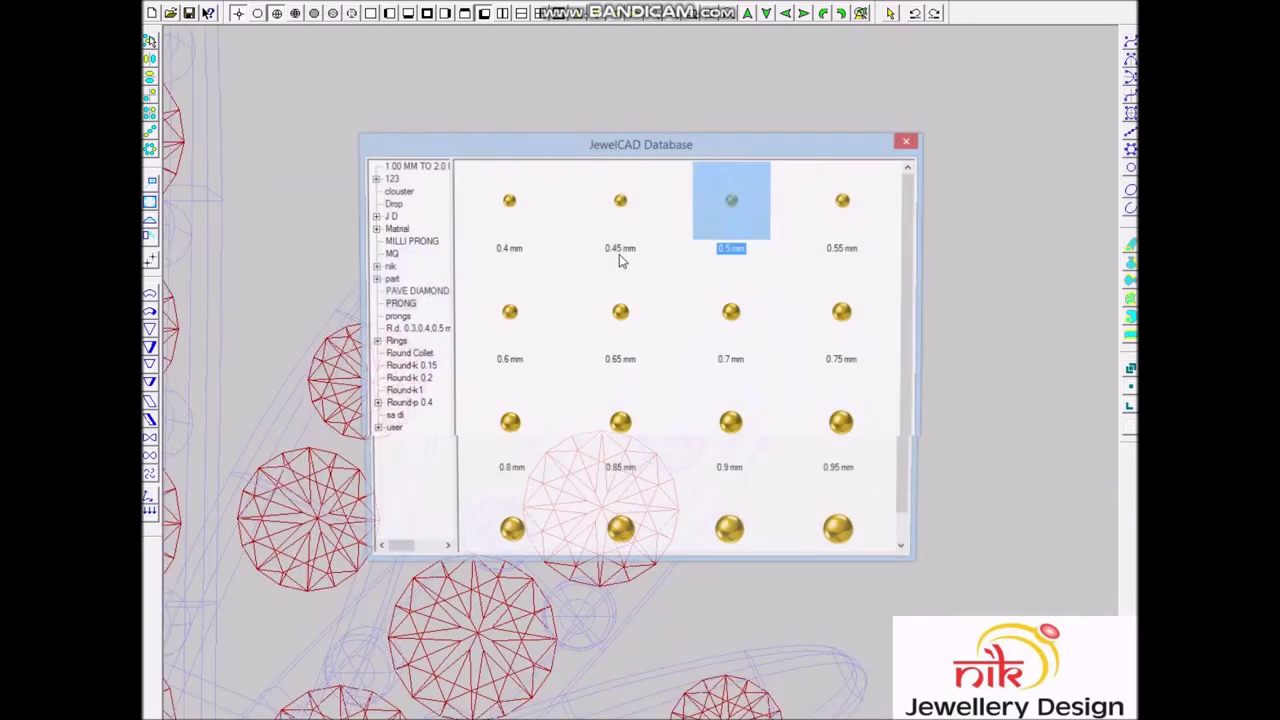
double_click(731, 205)
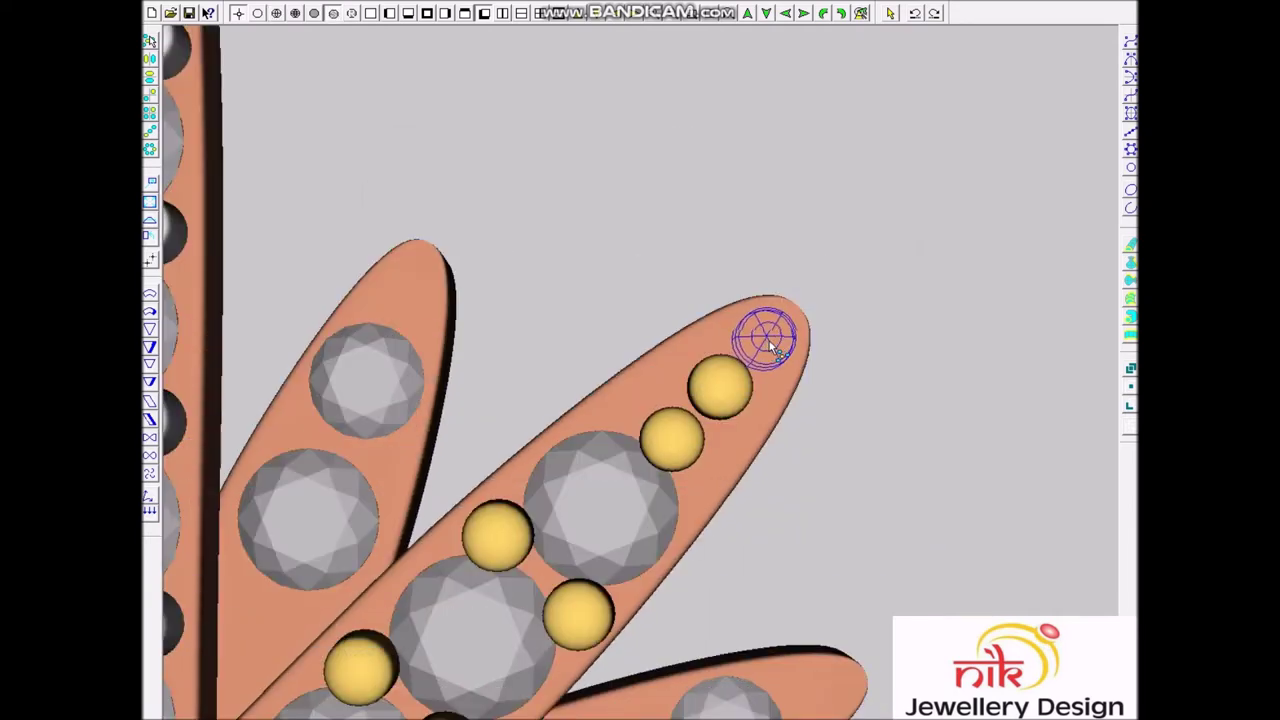
click(769, 340)
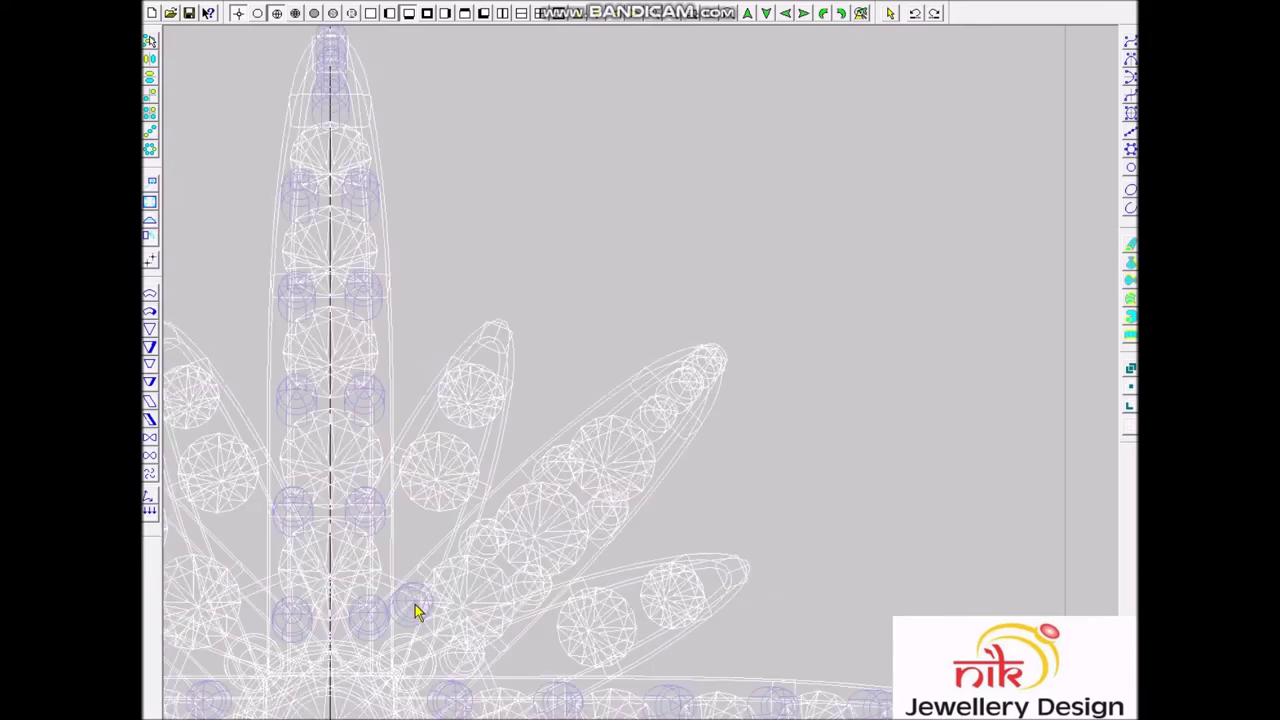
Step: Revolve the new beads onto every diagonal ray of the star
key(Return)
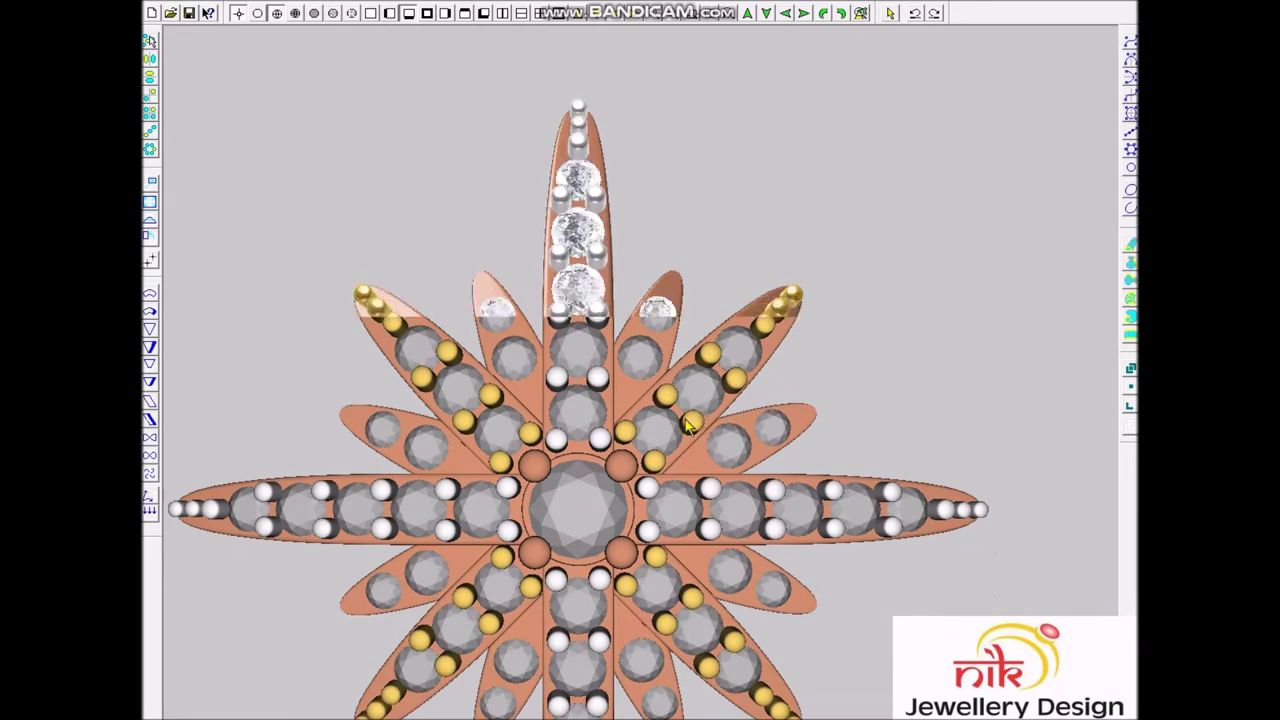
scroll(676, 382, up, 3)
key(ctrl+d)
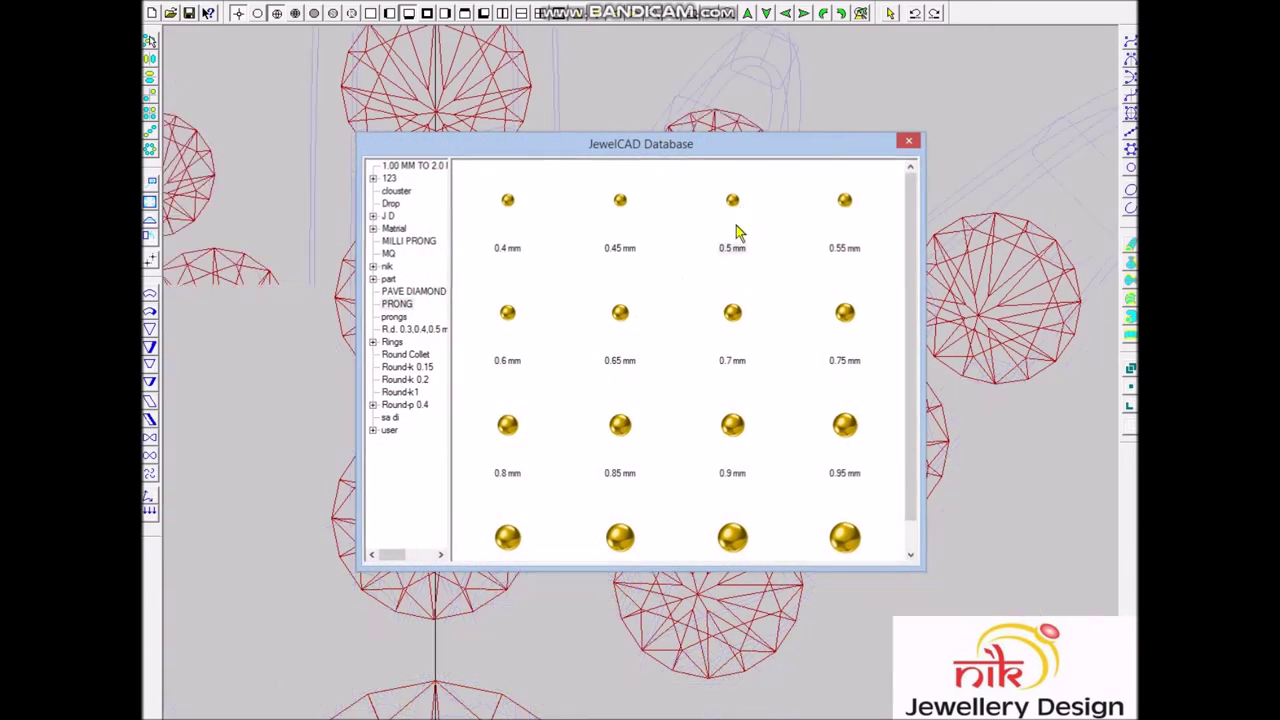
Step: Place 0.5 mm bead prongs beside and between the short ray's stones
double_click(738, 204)
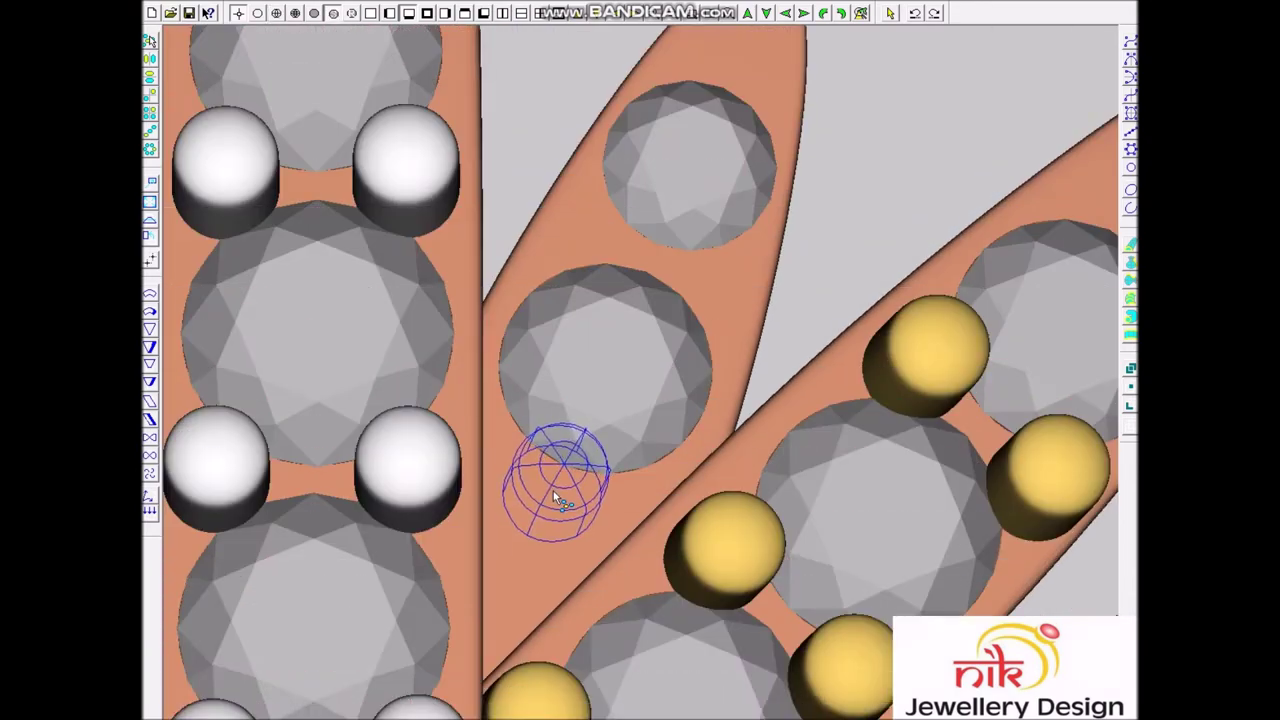
click(551, 493)
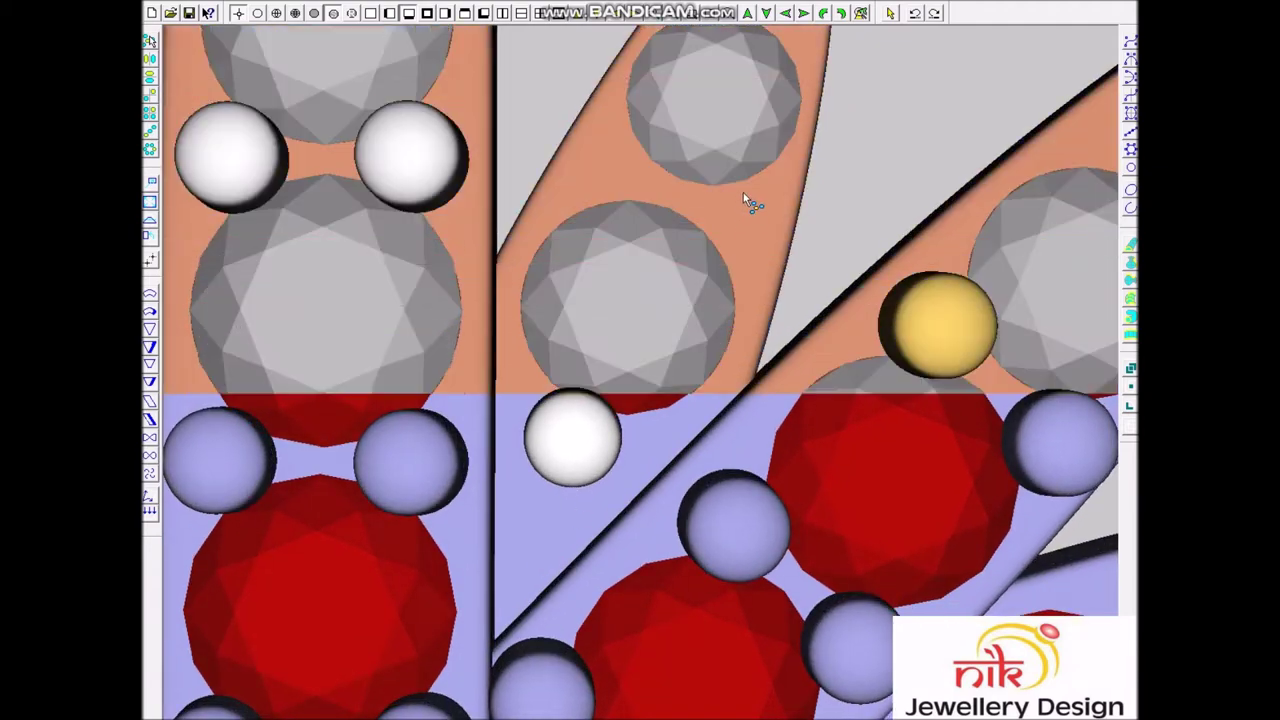
scroll(738, 216, down, 3)
key(ctrl+d)
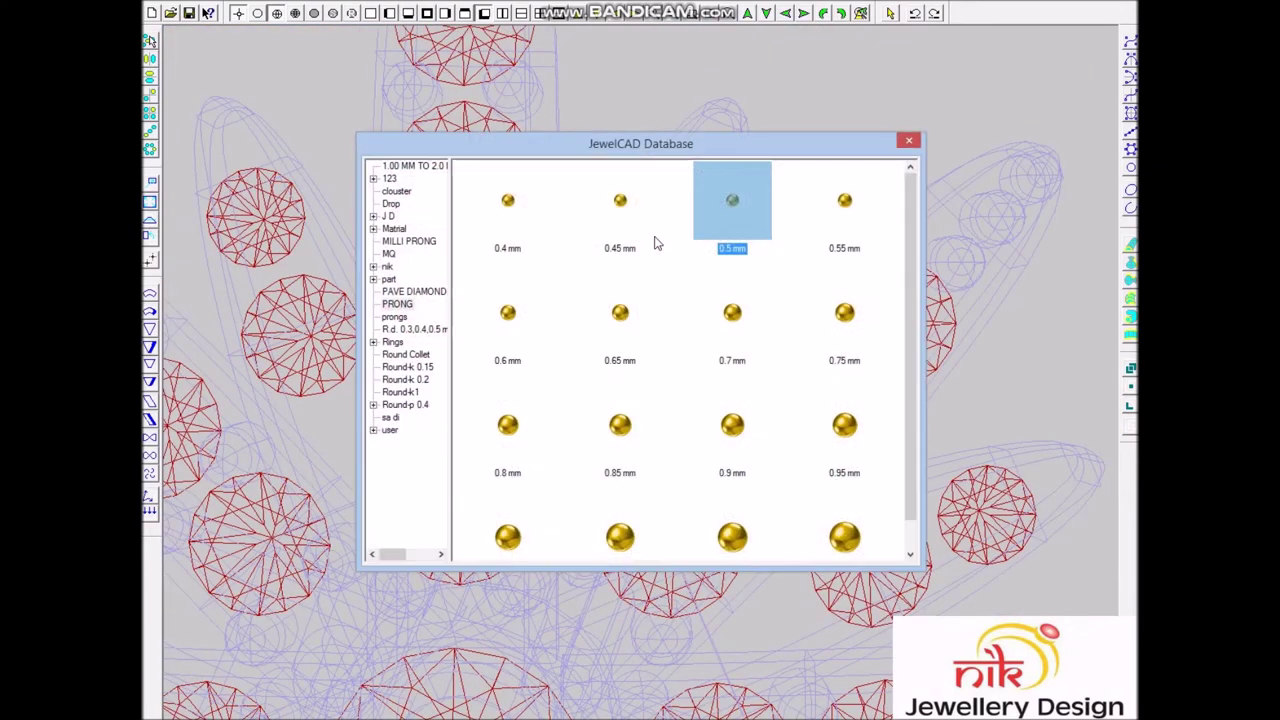
key(Return)
scroll(726, 375, up, 3)
click(778, 419)
Step: Cap the short ray's tip with a 0.45 mm bead and revolve the beads into 8 copies at 45°
scroll(626, 359, down, 3)
key(ctrl+d)
key(Return)
scroll(705, 448, up, 3)
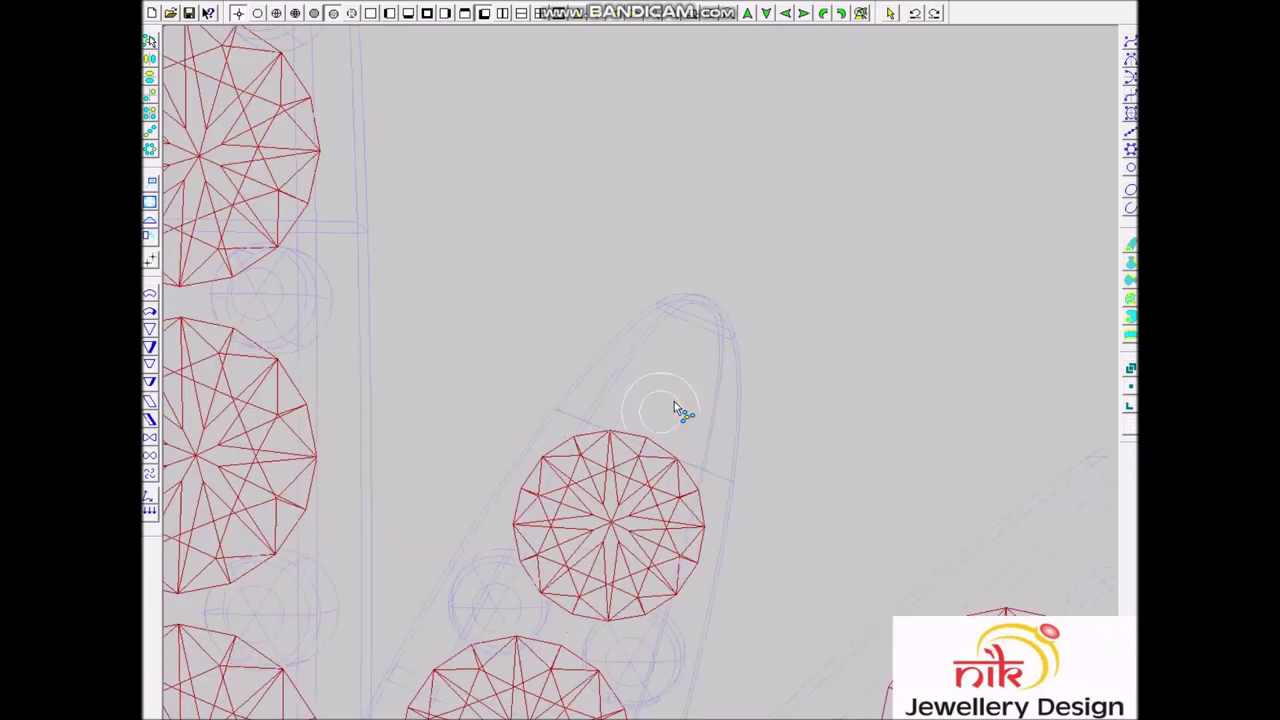
scroll(668, 402, up, 3)
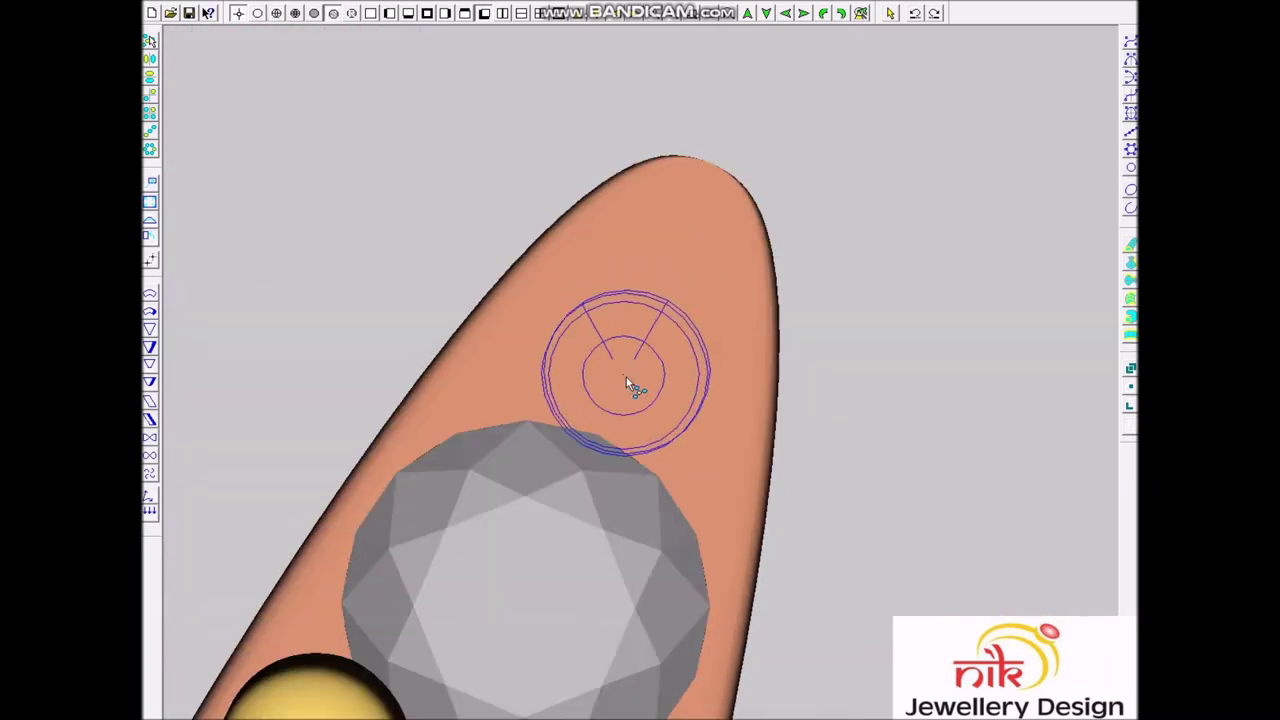
scroll(628, 378, down, 3)
scroll(657, 400, down, 2)
scroll(641, 520, up, 2)
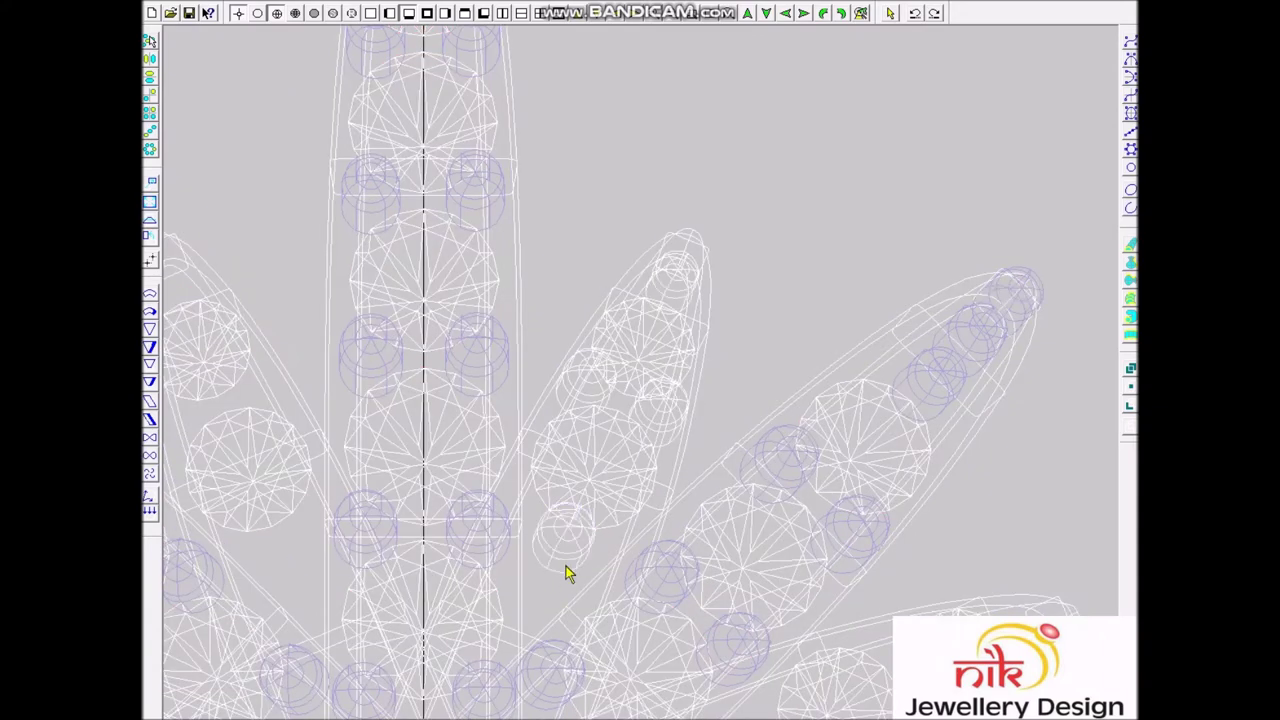
scroll(633, 480, up, 1)
scroll(677, 480, down, 2)
scroll(709, 480, up, 2)
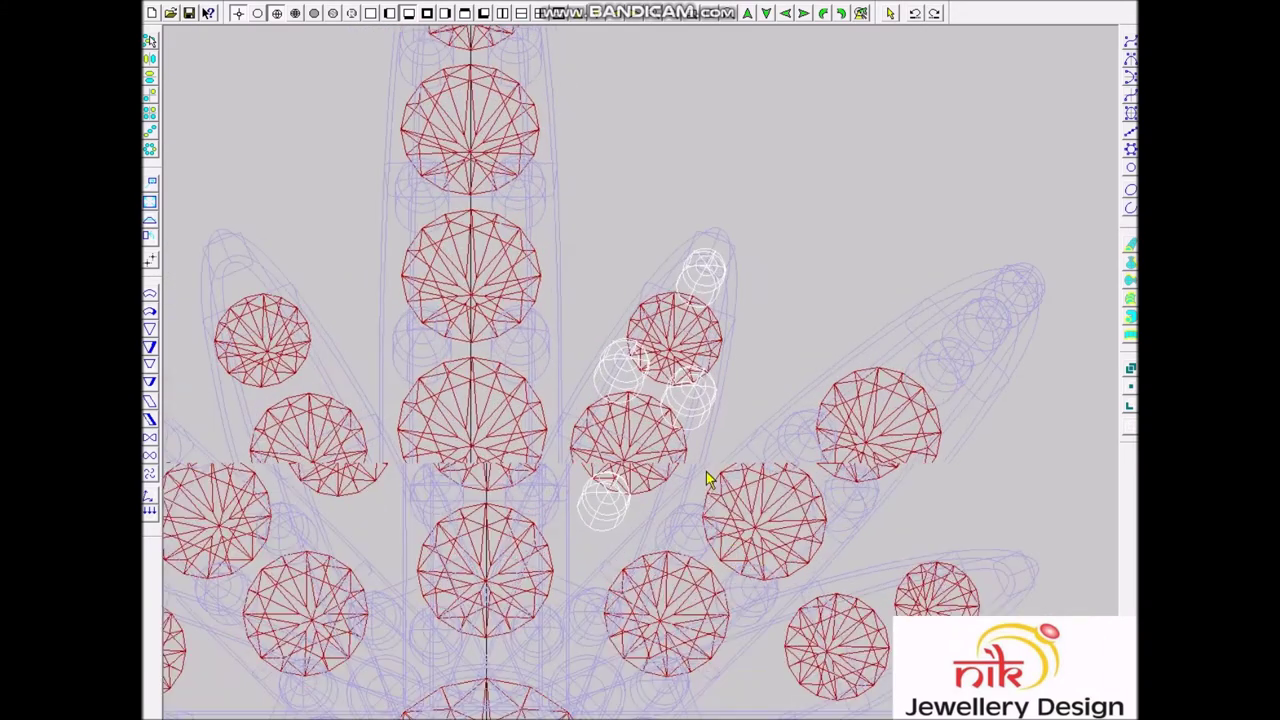
text(45)
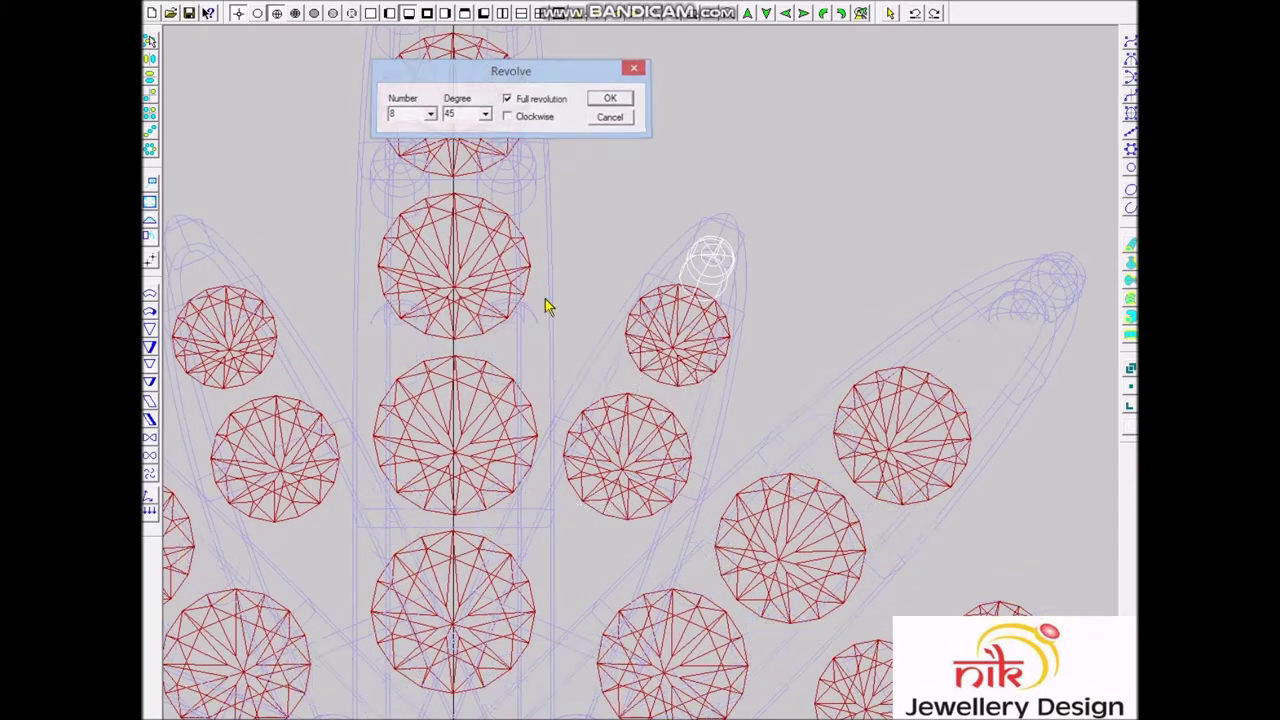
key(Return)
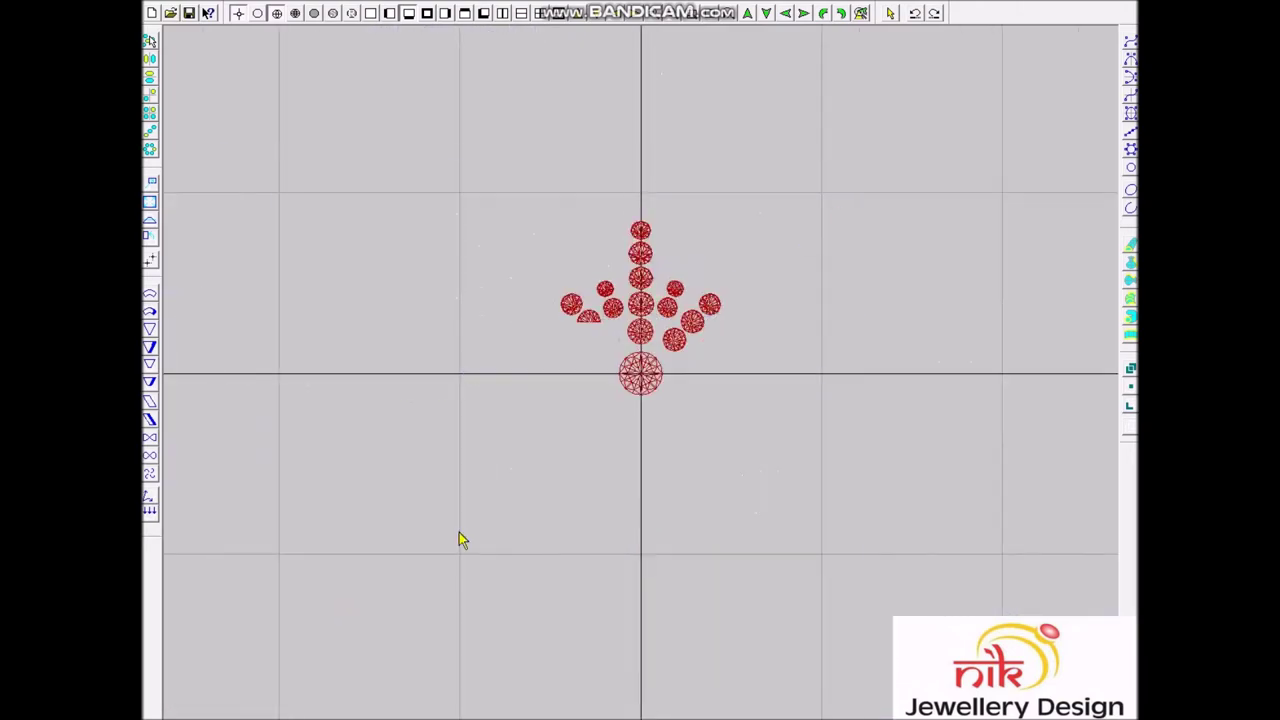
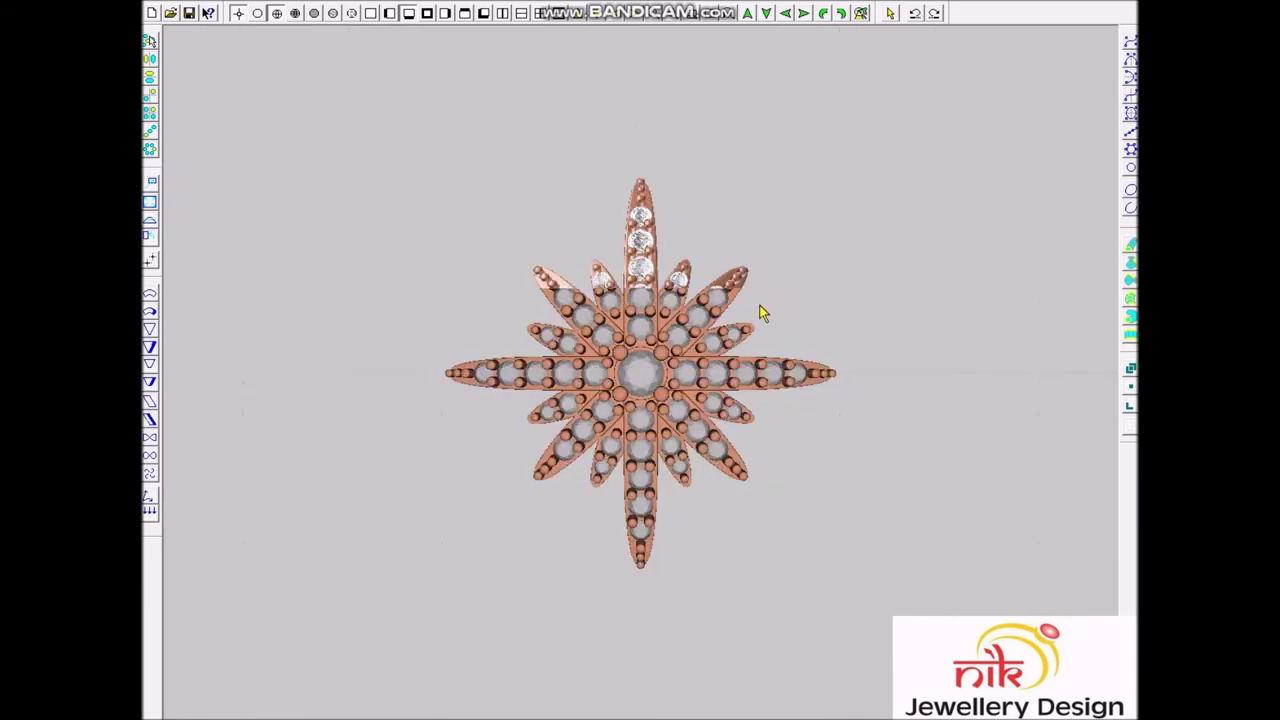
Step: Tilt the star pendant back to a flat view, clear the canvas and bring up Background Image
mouse_move(761, 334)
right_down()
mouse_move(850, 544)
mouse_move(759, 590)
right_up()
mouse_move(697, 186)
right_down()
mouse_move(737, 249)
mouse_move(668, 412)
right_up()
scroll(600, 471, up, 5)
key(ctrl+i)
key(ctrl+m)
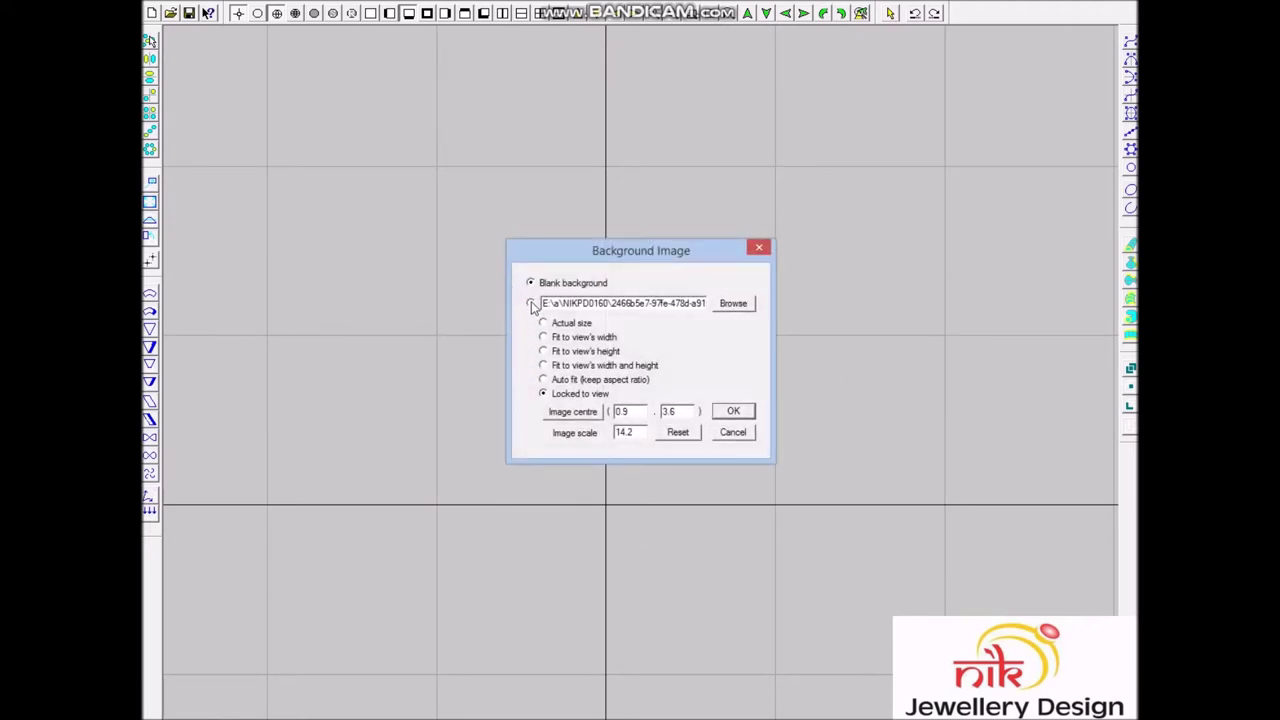
Step: Set the three-star necklace photo as the background and zoom in on its upper-right star
click(530, 303)
click(733, 411)
drag(724, 529, 680, 464)
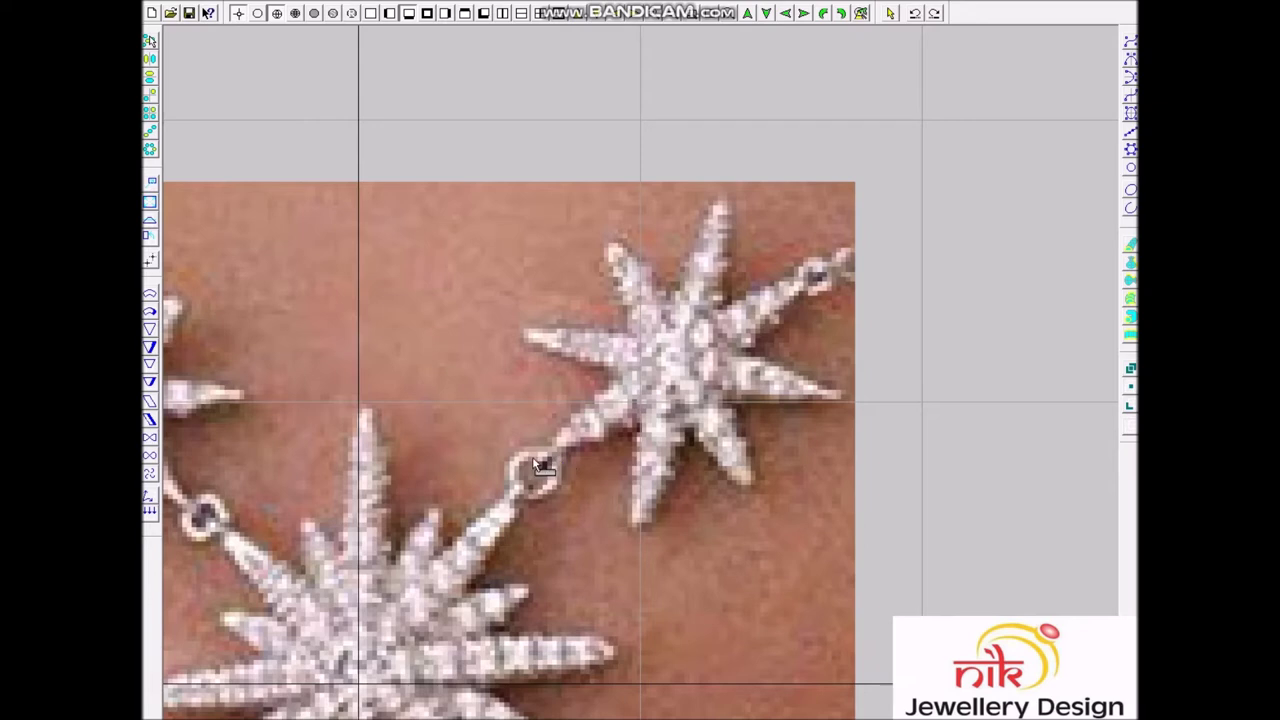
Step: Measure the upper-right star from its lower tip to its top tip
click(818, 273)
right_click(812, 288)
click(632, 525)
right_click(632, 525)
click(721, 198)
scroll(717, 225, down, 2)
Step: Measure the large central star and the upper-left star of the photo
click(288, 488)
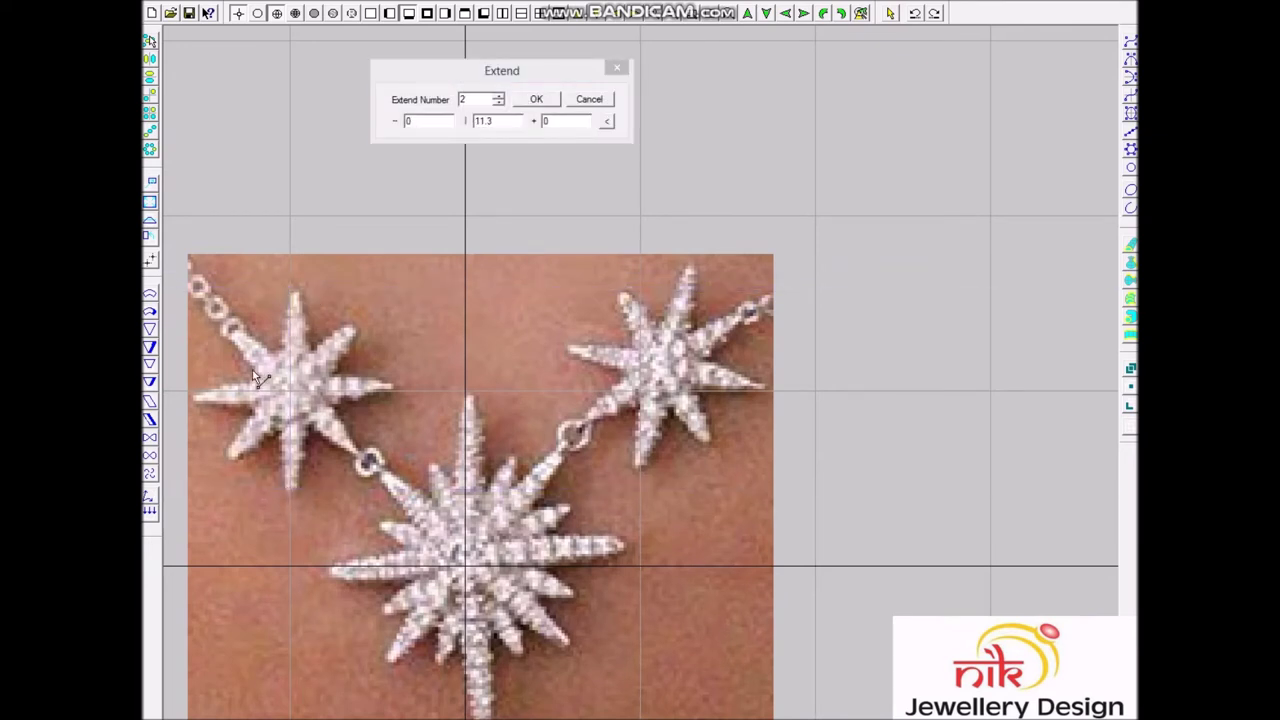
click(189, 399)
right_click(249, 486)
click(354, 328)
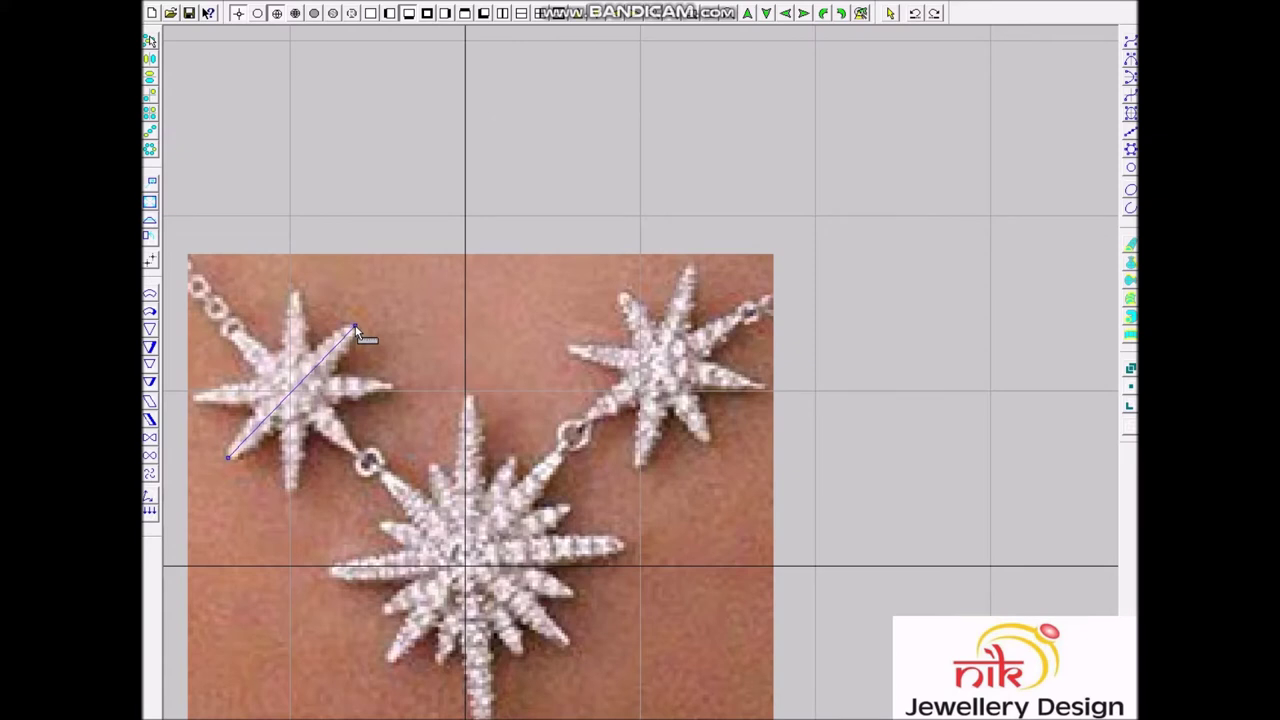
right_click(354, 341)
scroll(400, 398, down, 1)
scroll(471, 417, down, 1)
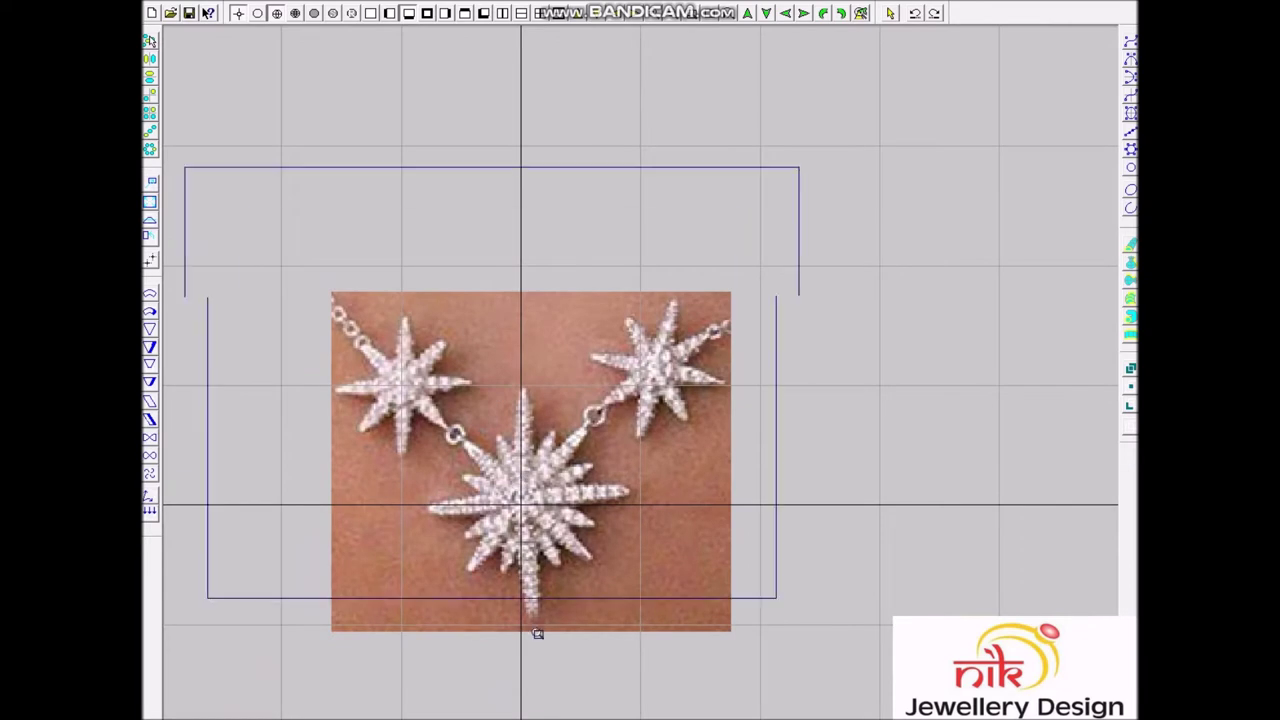
scroll(540, 460, up, 1)
scroll(621, 503, down, 1)
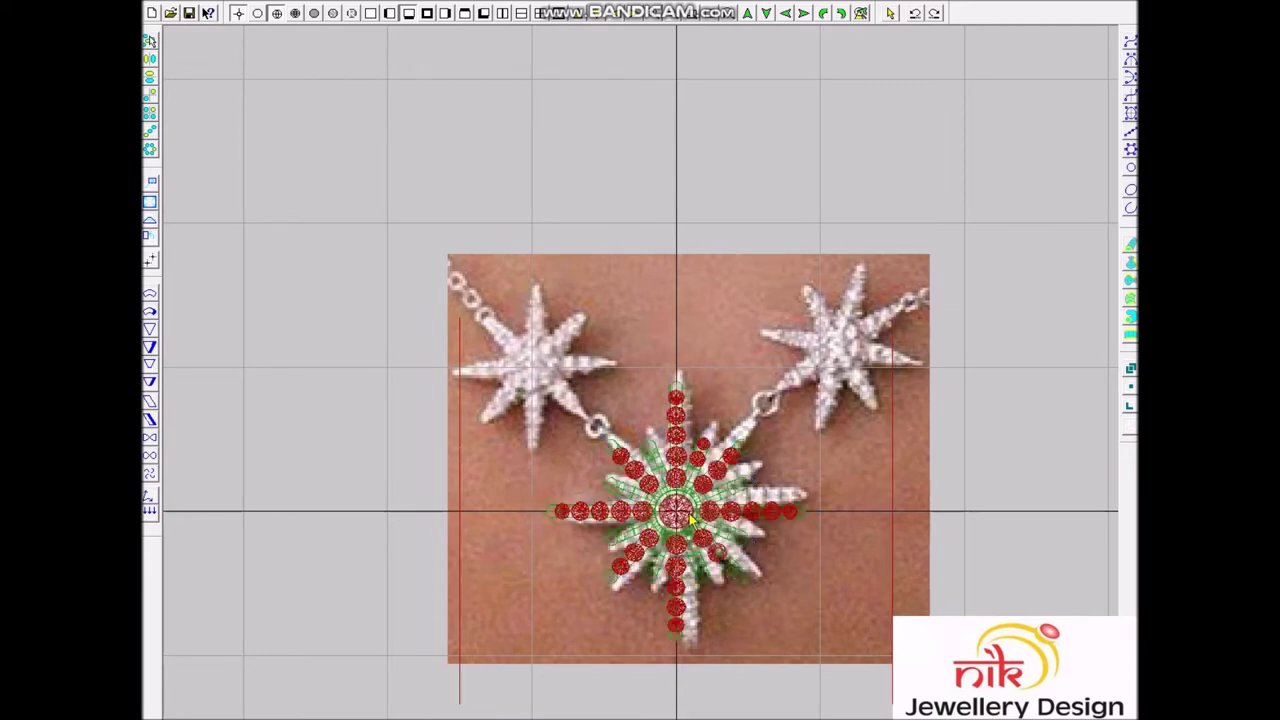
Step: Copy the star pendant to a hidden layer and render it shaded against the photo
key(ctrl+c)
click(702, 386)
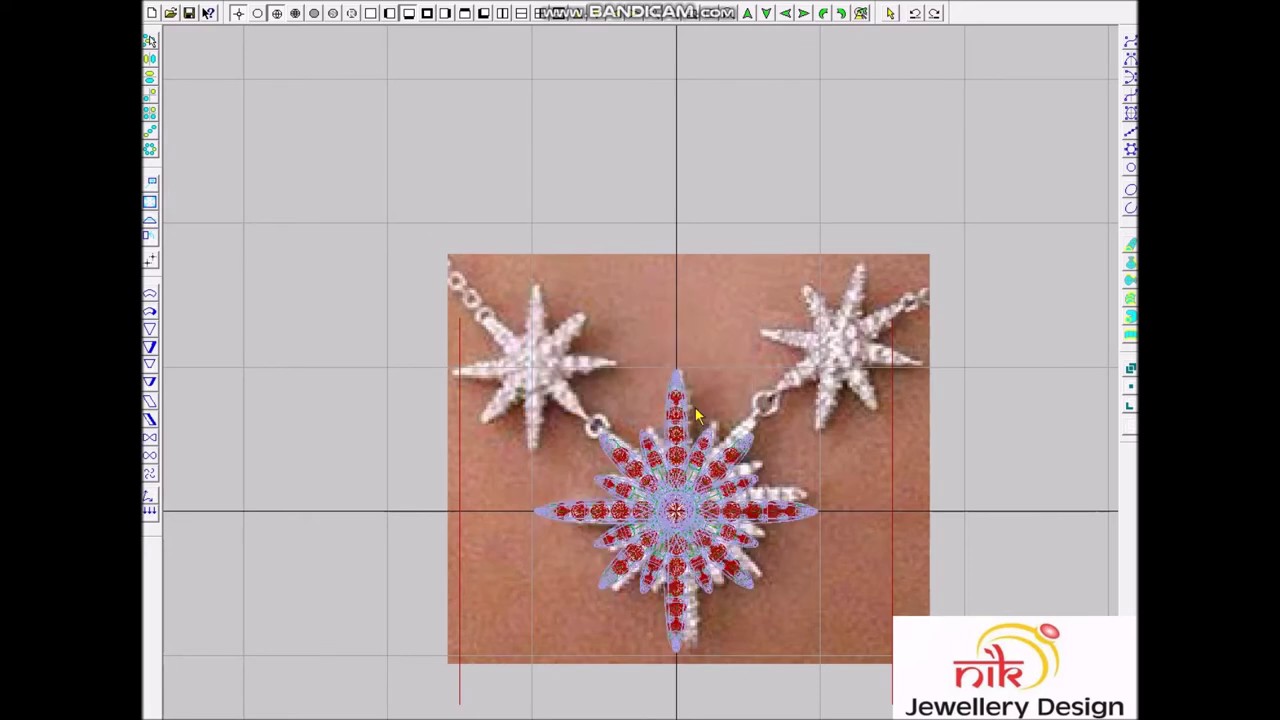
scroll(713, 580, up, 2)
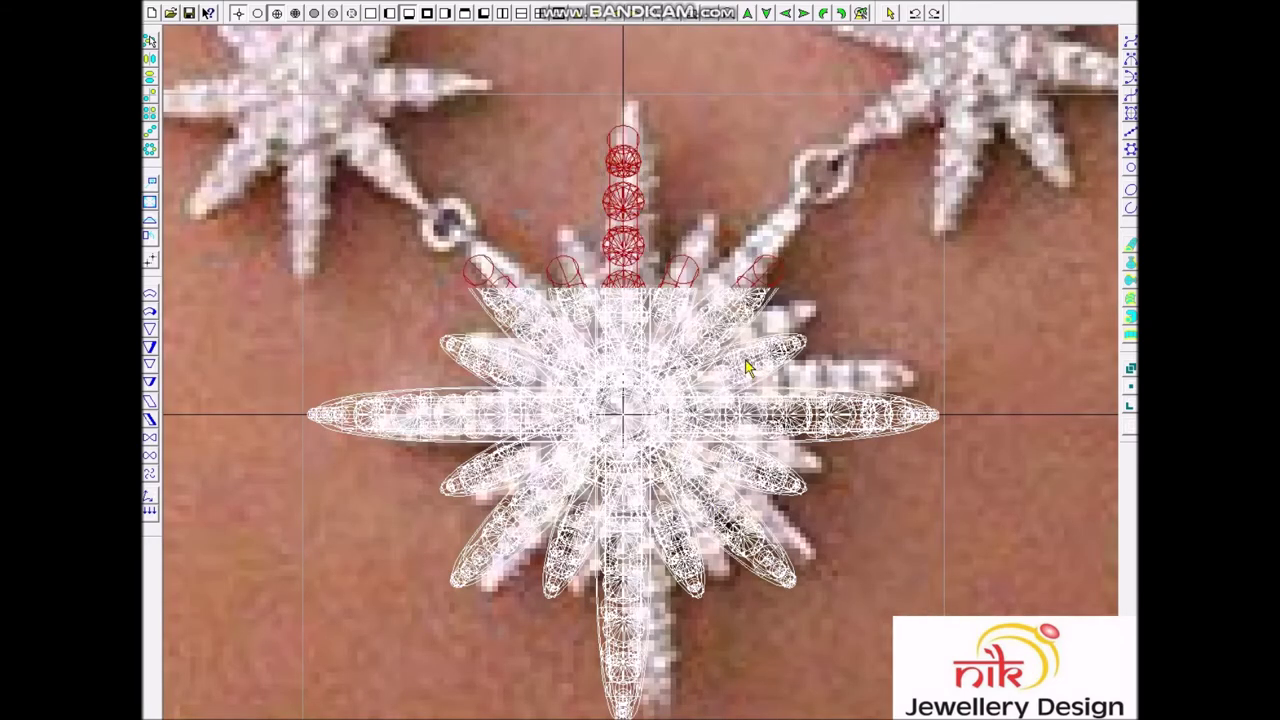
key(ctrl+r)
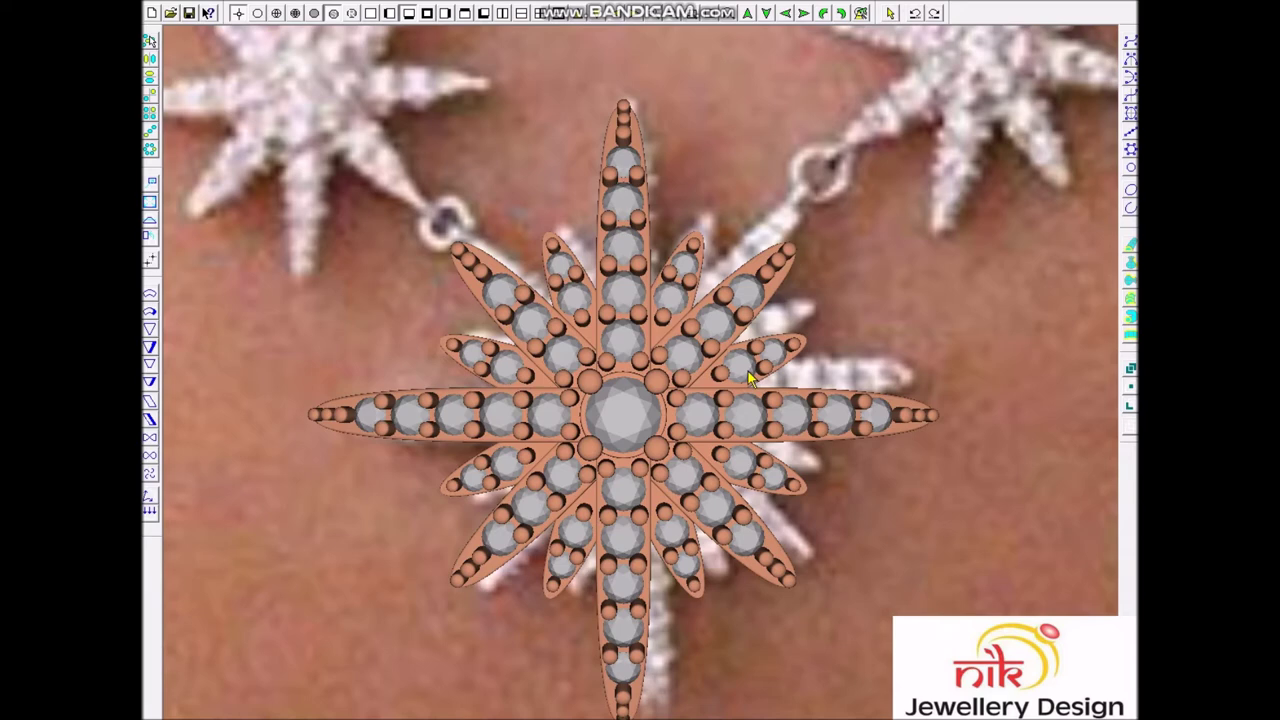
scroll(748, 371, down, 2)
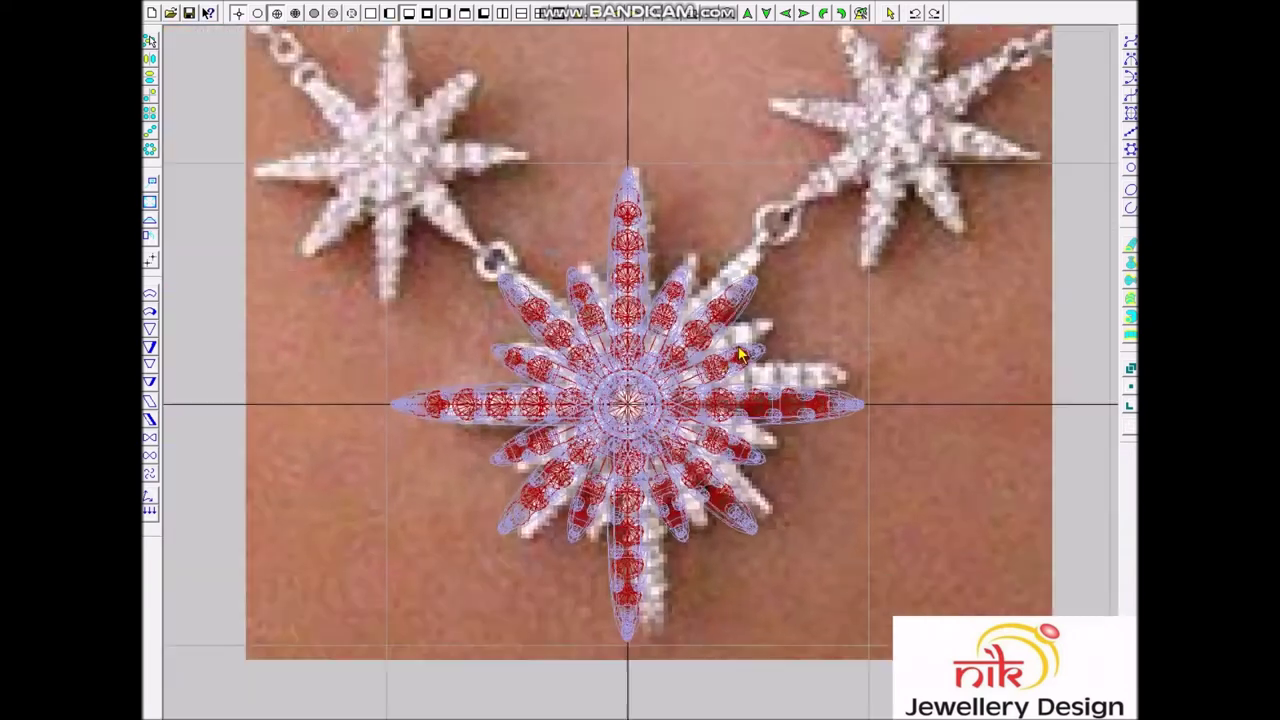
Step: Select the whole star pendant wireframe, leaving out the curved band
drag(463, 224, 820, 628)
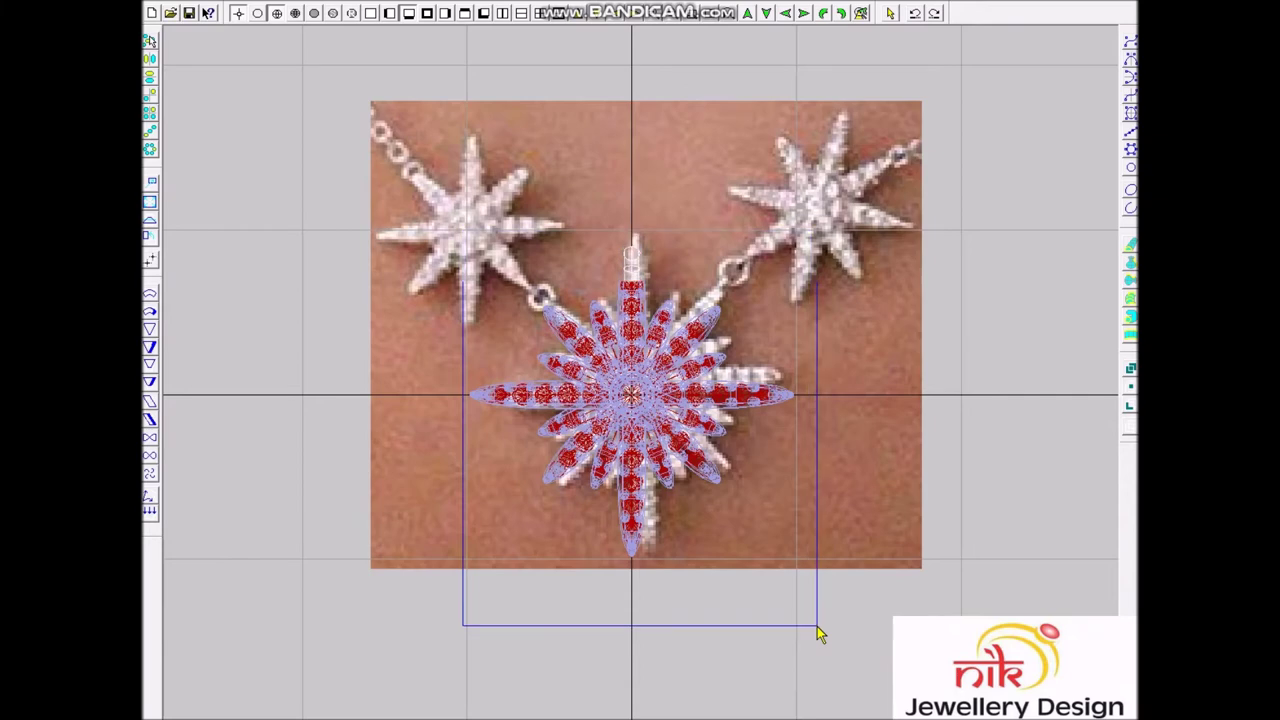
right_click(925, 449)
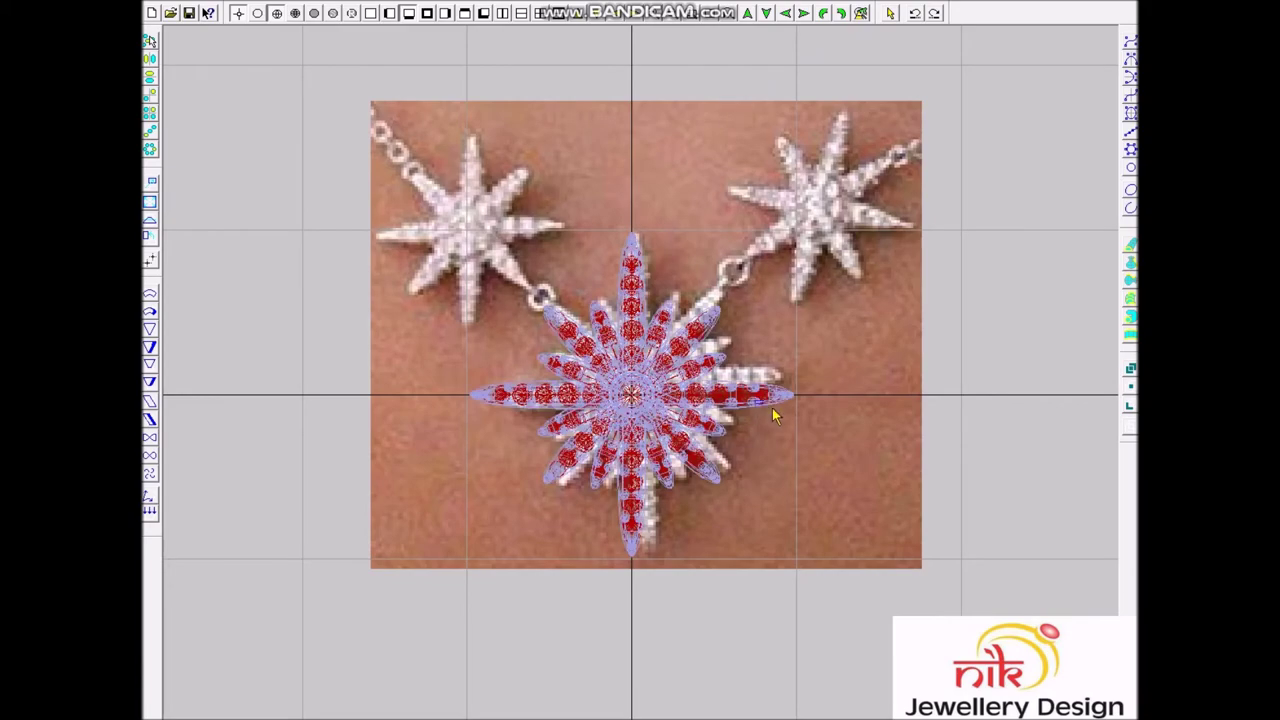
scroll(780, 415, up, 3)
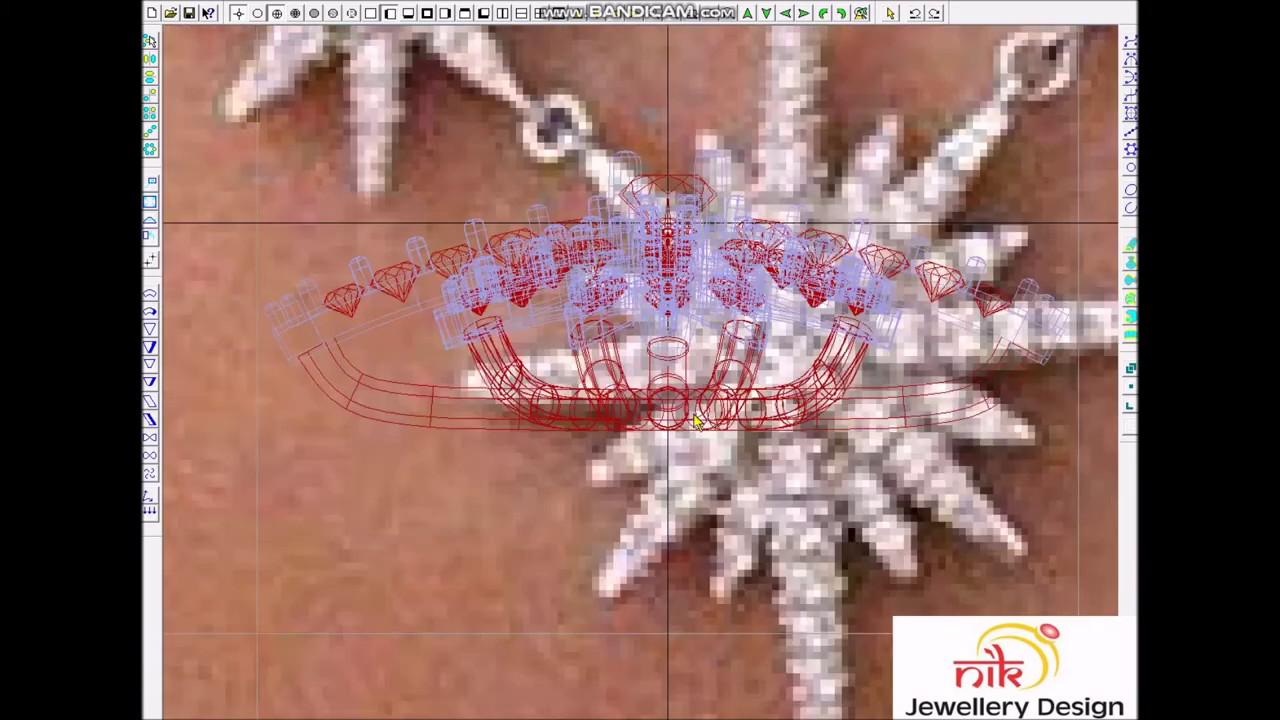
click(607, 441)
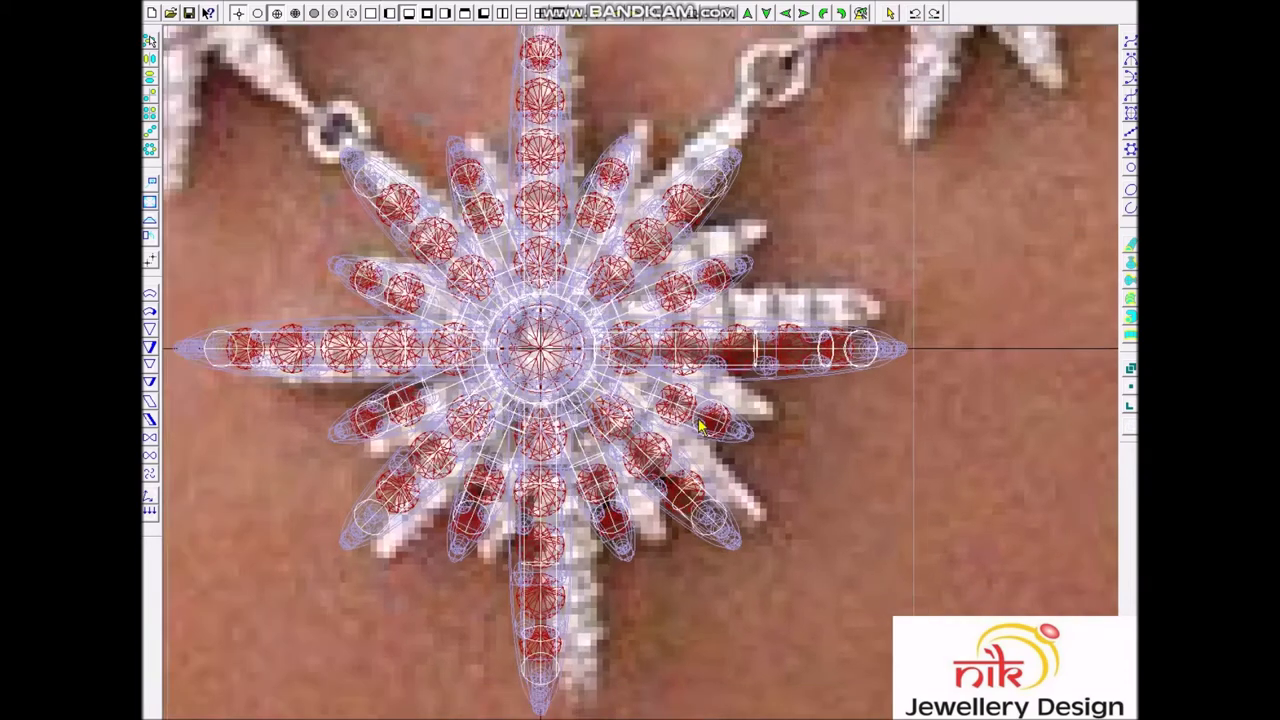
scroll(707, 415, down, 2)
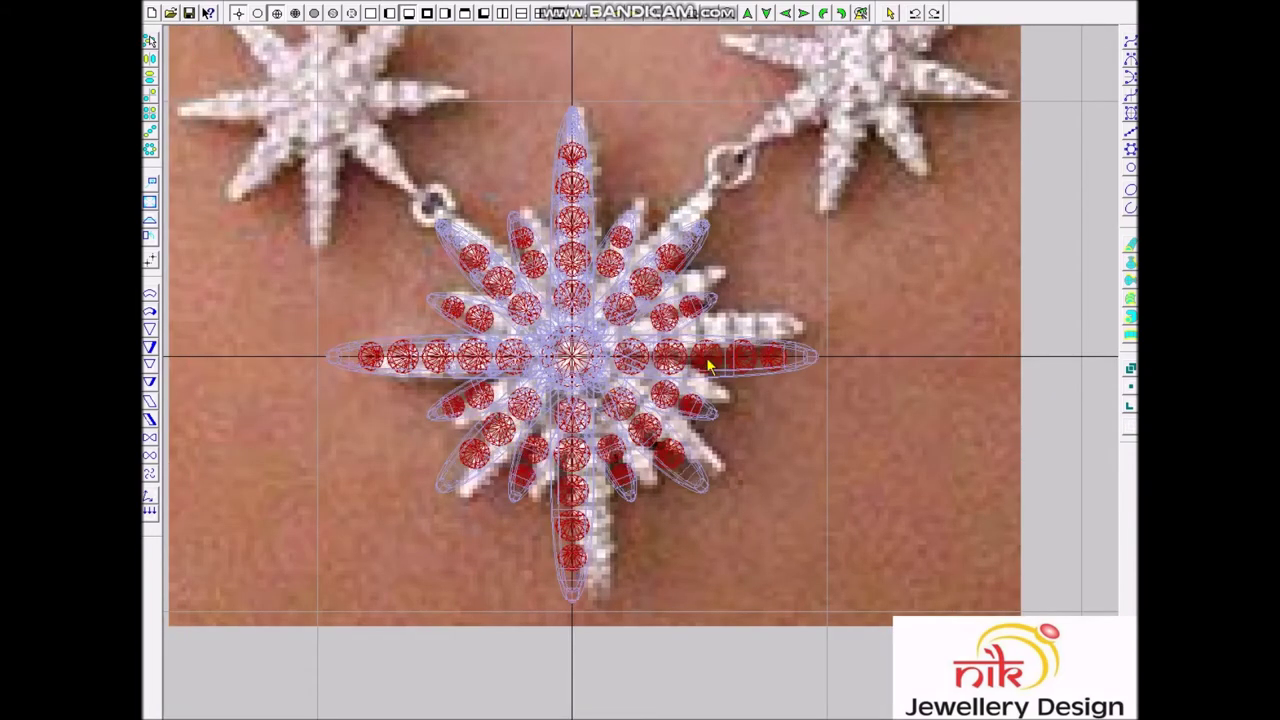
click(780, 376)
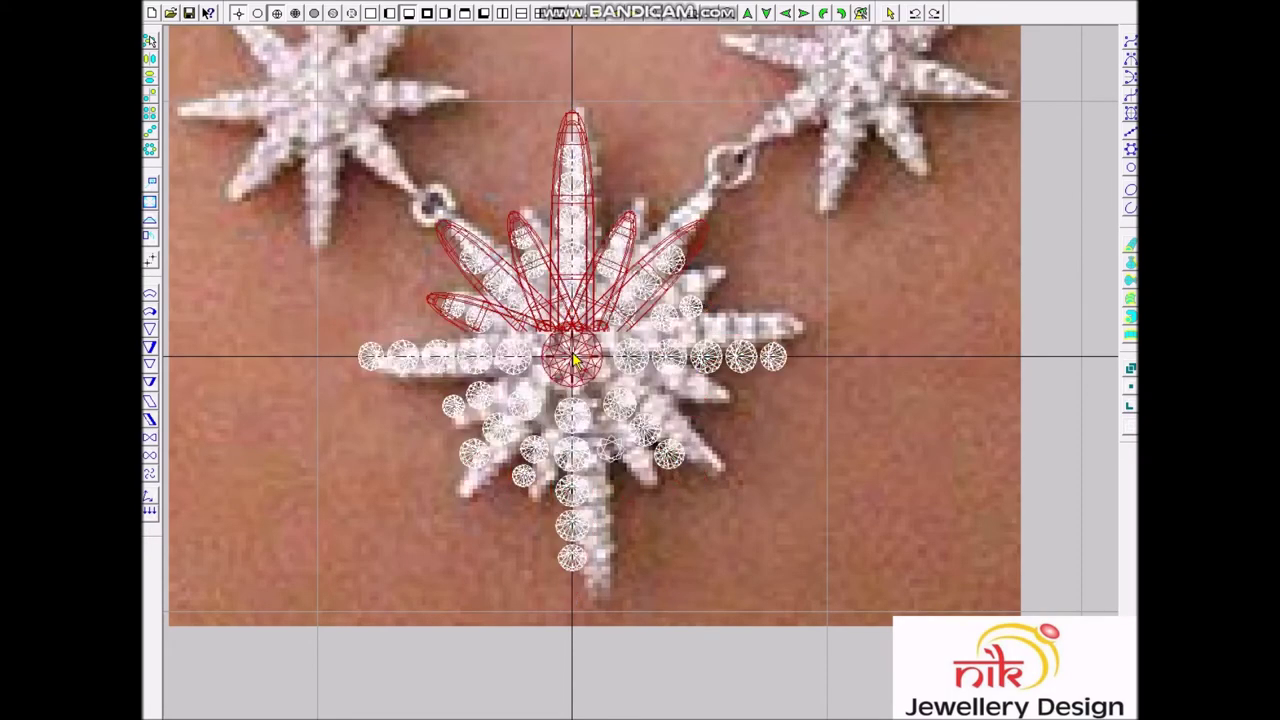
Step: Delete the long bottom, long left and upper-left petals of the star
scroll(657, 438, up, 2)
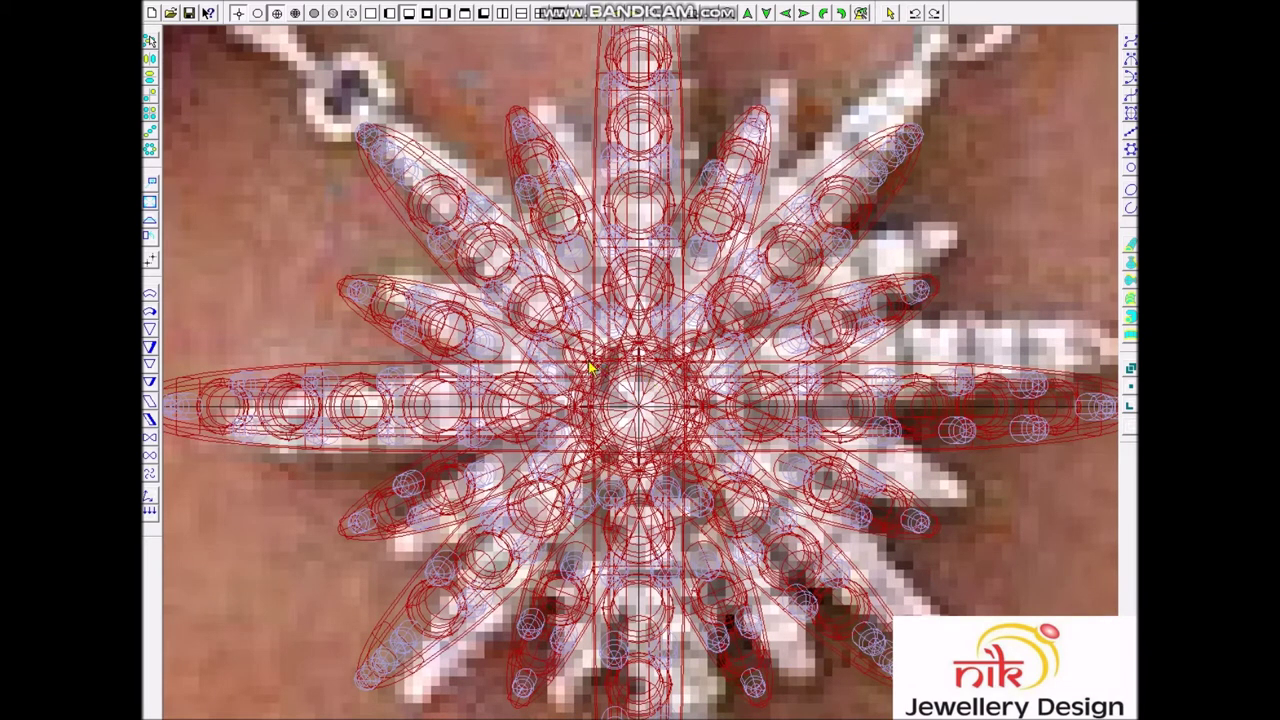
scroll(675, 447, down, 2)
scroll(690, 457, down, 2)
scroll(690, 457, down, 2)
scroll(820, 445, up, 1)
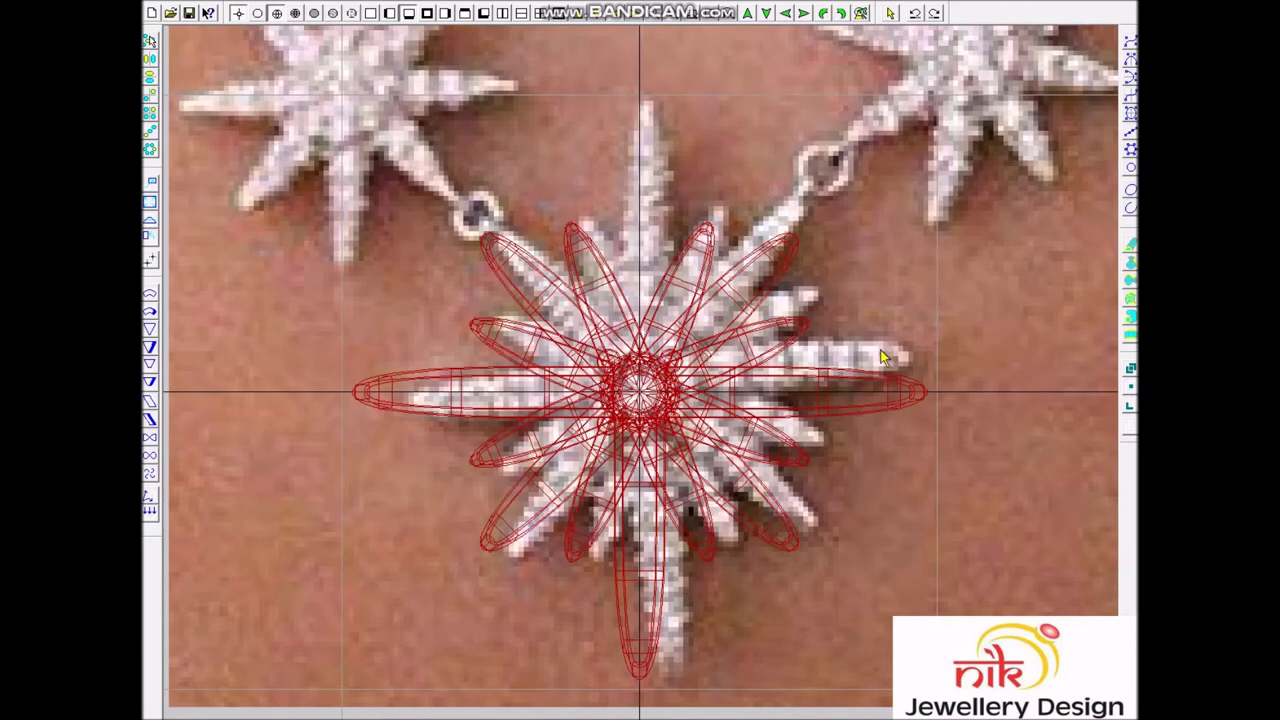
click(640, 600)
click(396, 373)
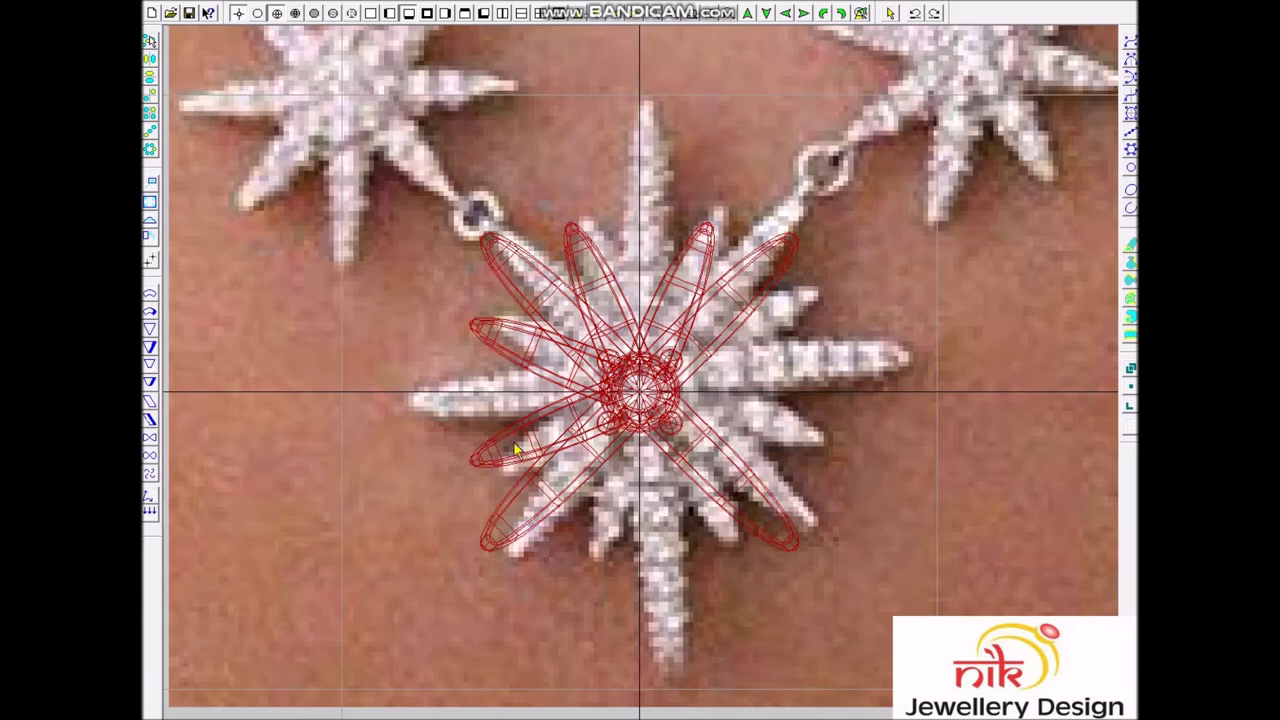
click(520, 370)
Step: Revolve the short upper petal (Number 4, Degree 90, full) into eight rays
click(638, 278)
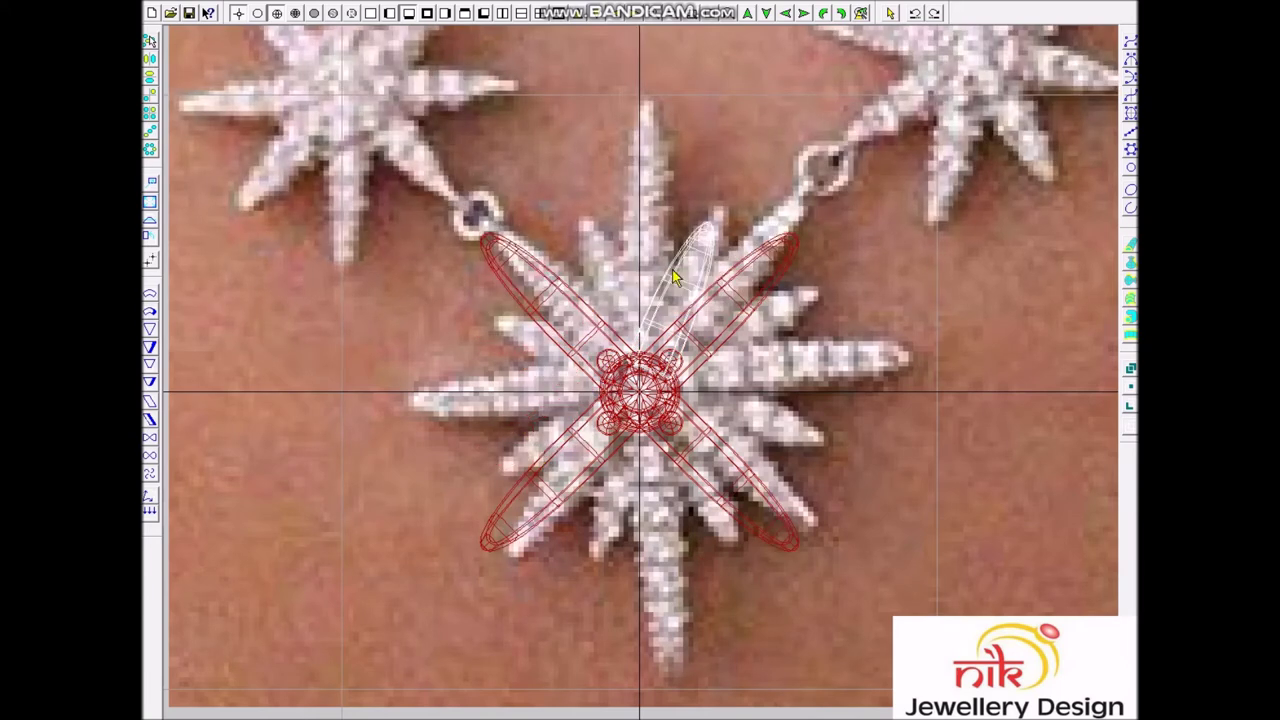
right_click(663, 280)
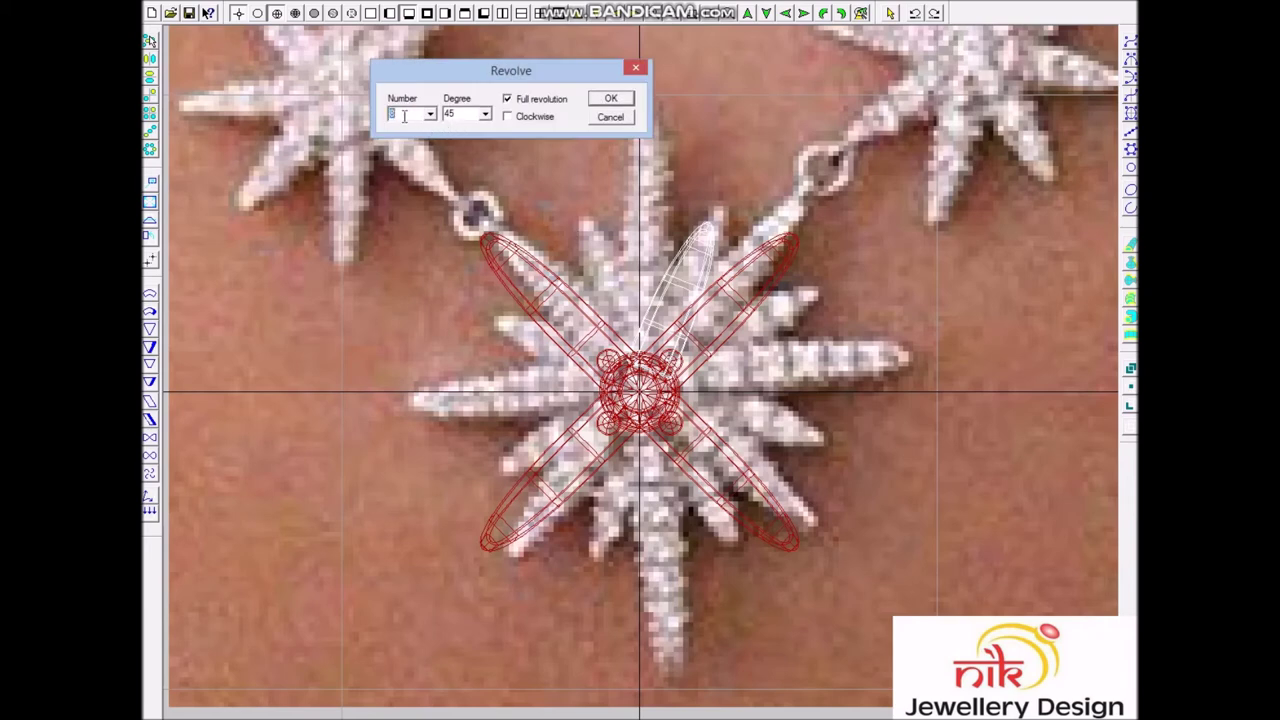
key(Return)
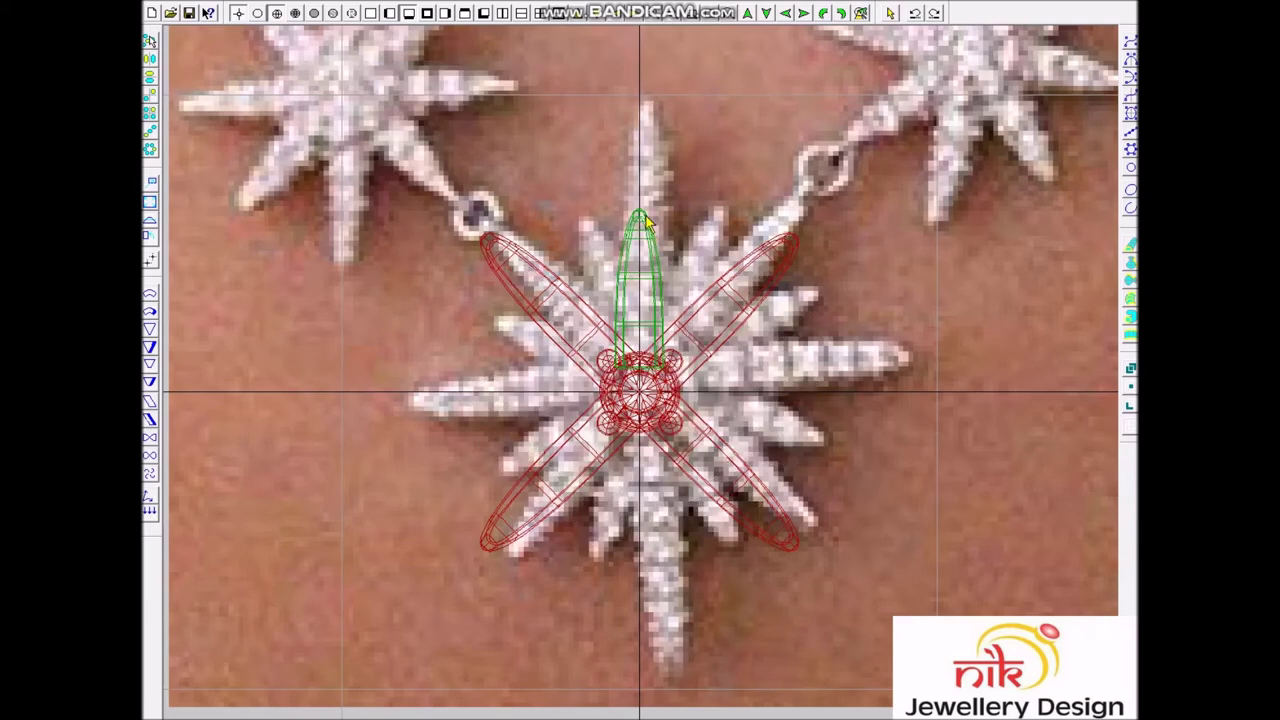
scroll(663, 299, up, 1)
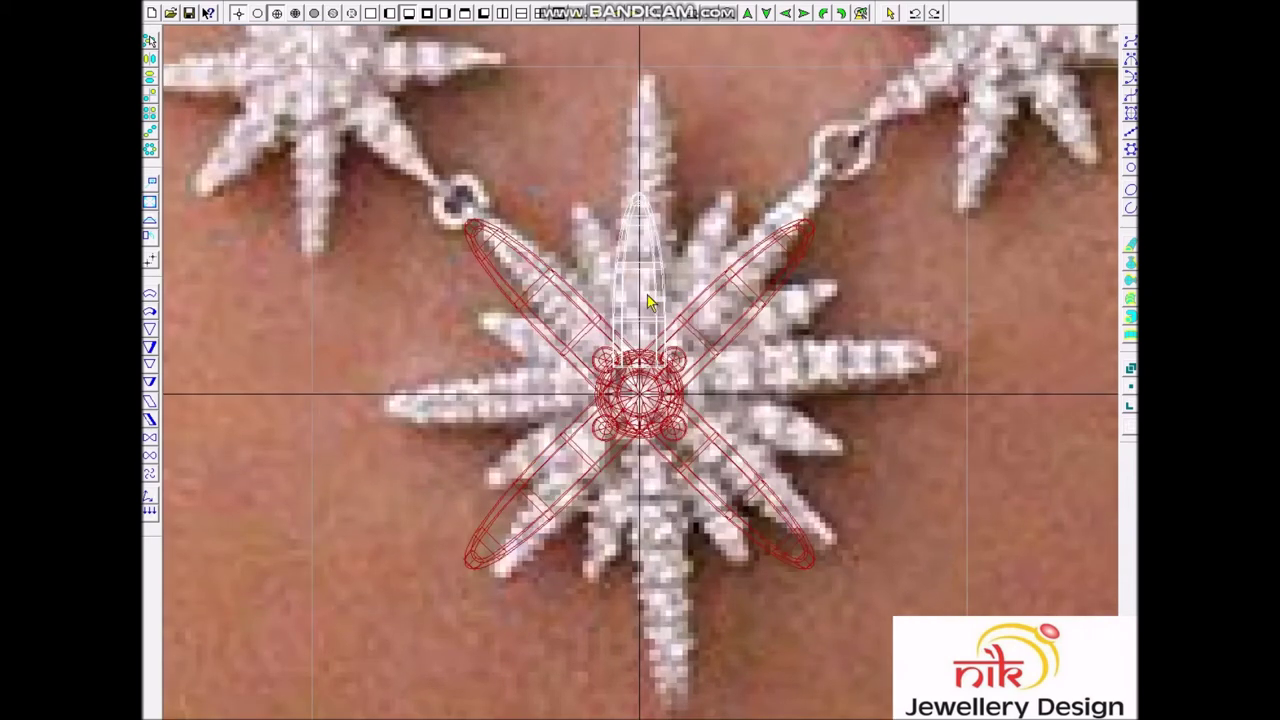
right_click(641, 291)
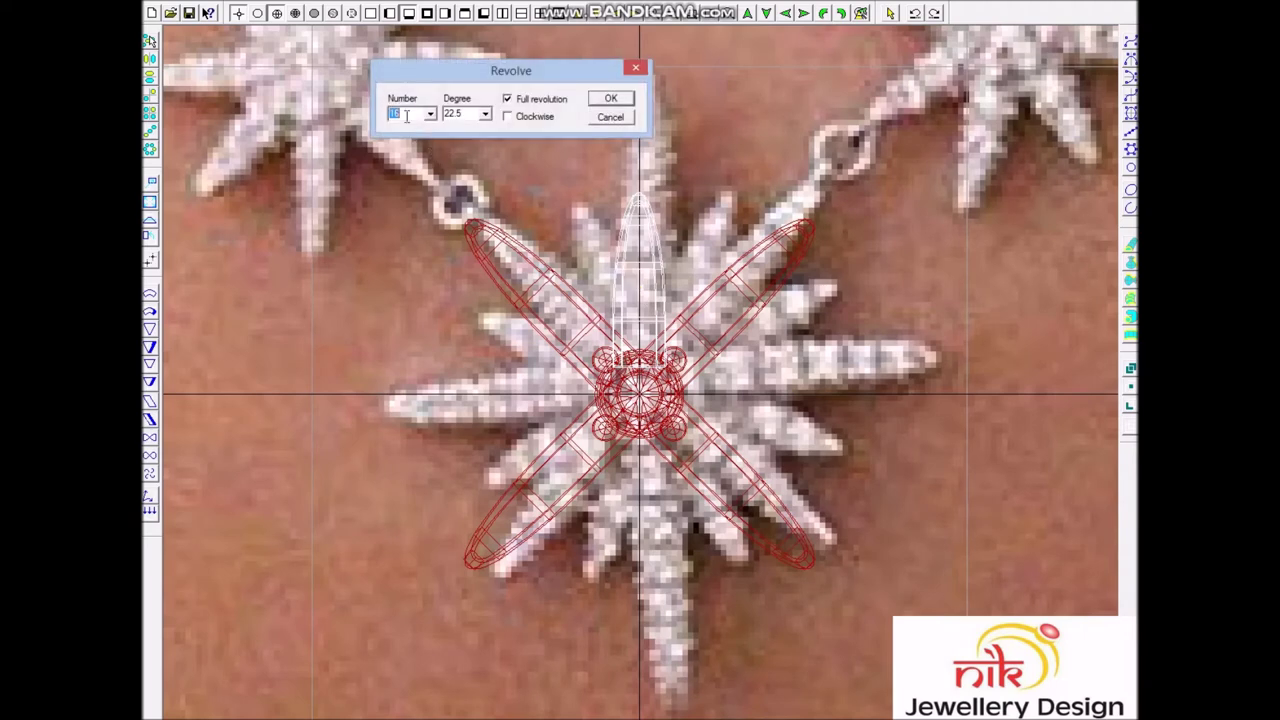
key(Return)
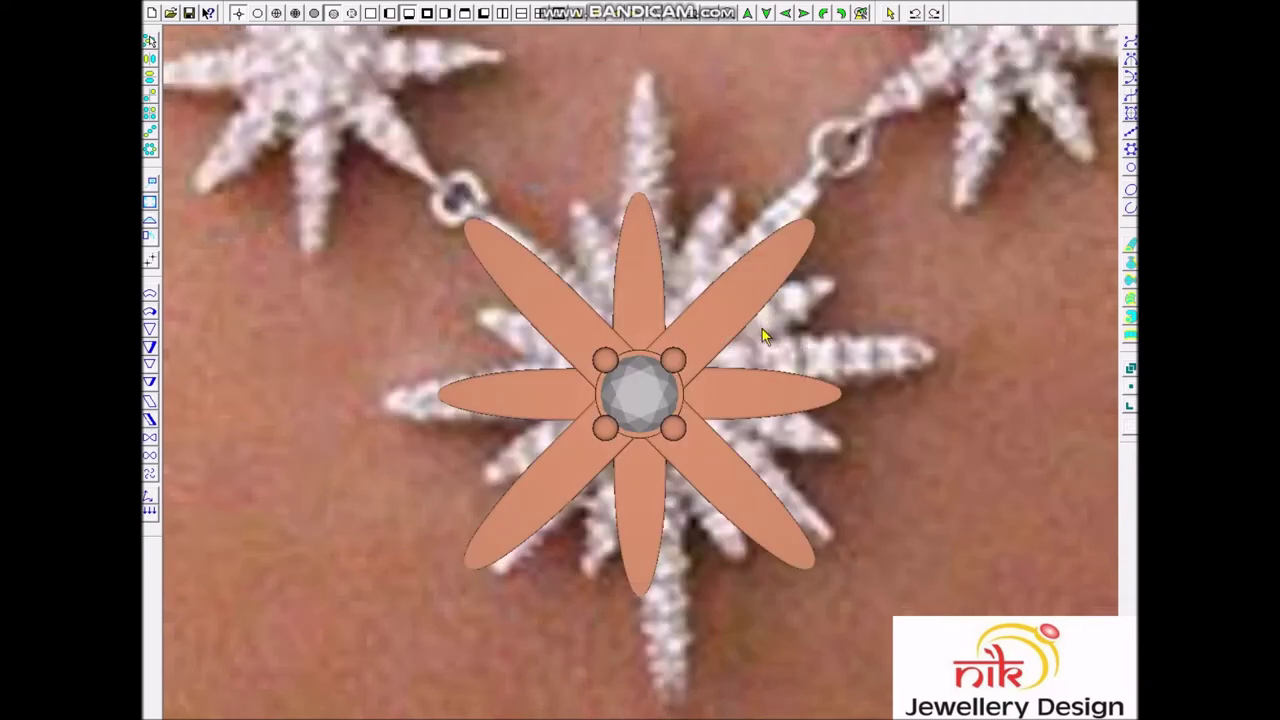
Step: Test a flower copy over the top-right star, then undo it back onto the central star
scroll(752, 342, down, 2)
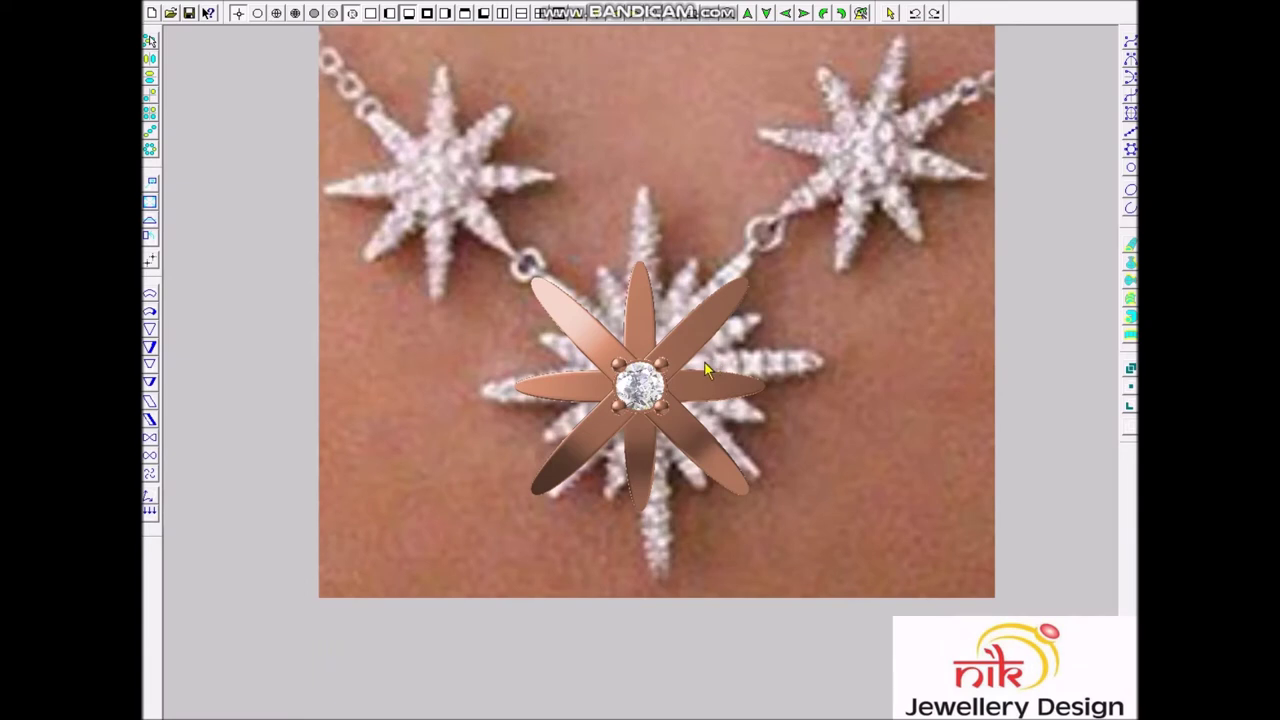
scroll(705, 370, up, 2)
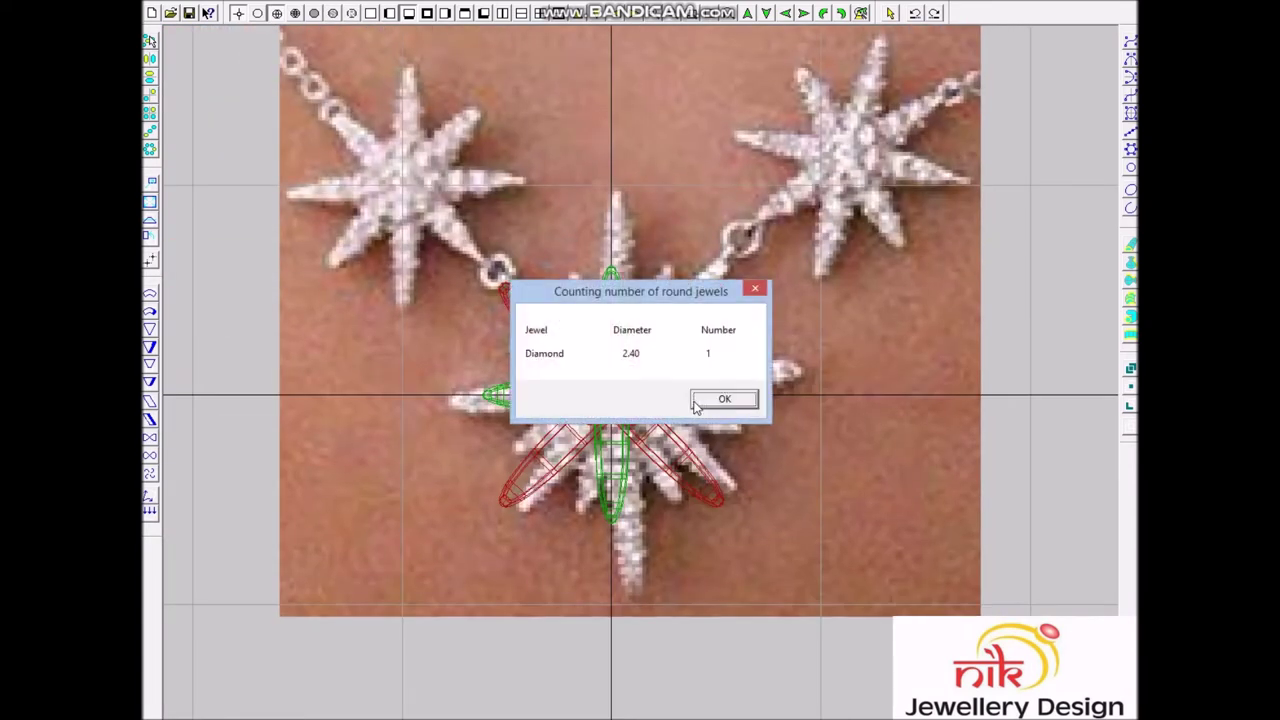
click(697, 404)
click(644, 407)
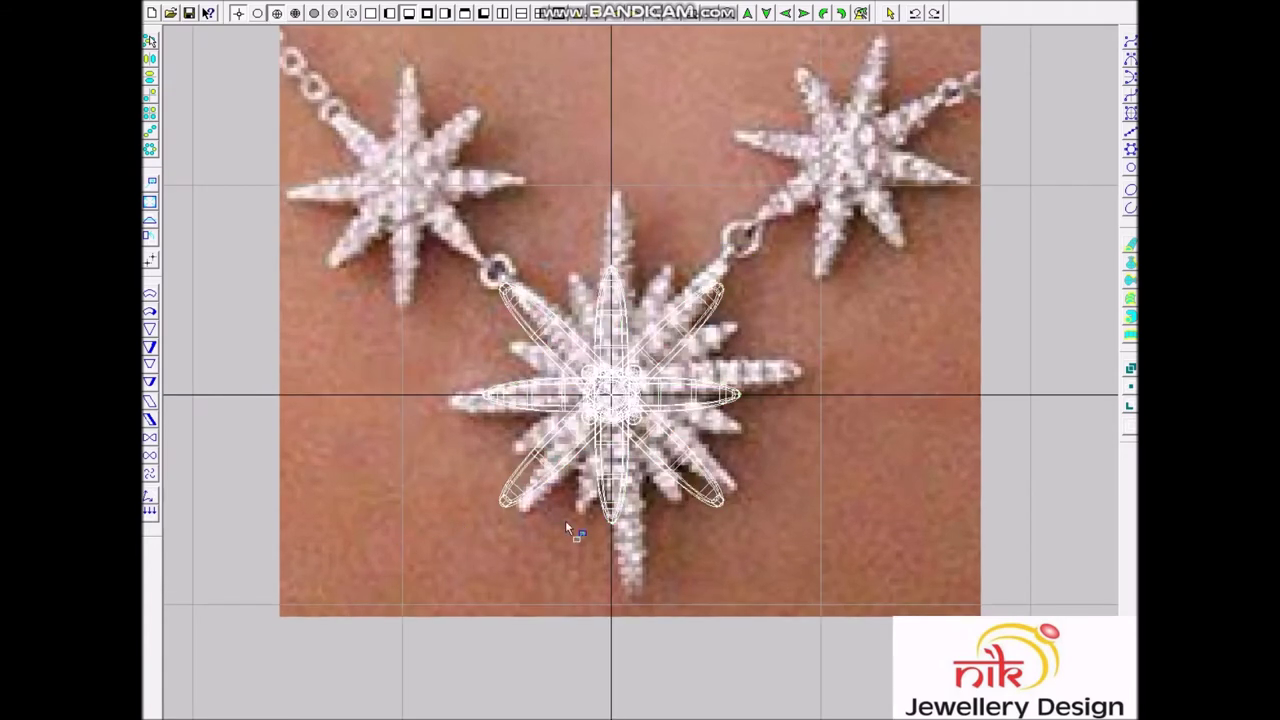
click(1004, 196)
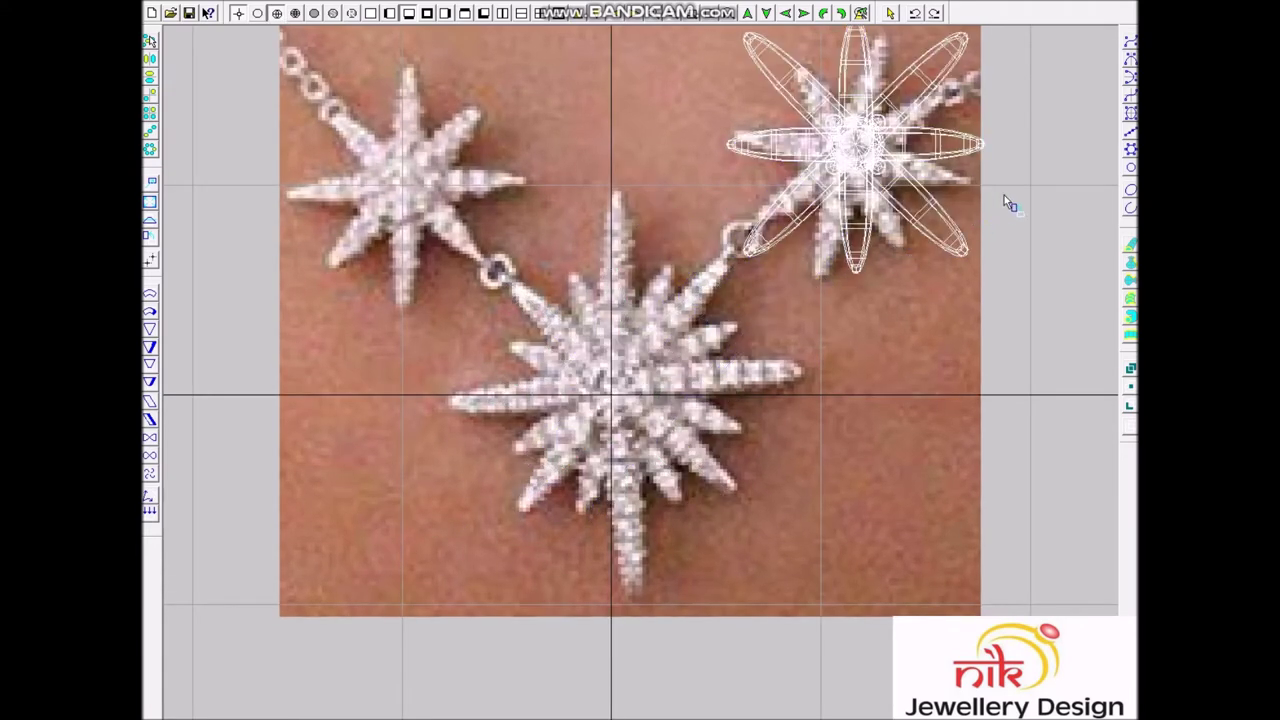
click(1005, 300)
click(842, 314)
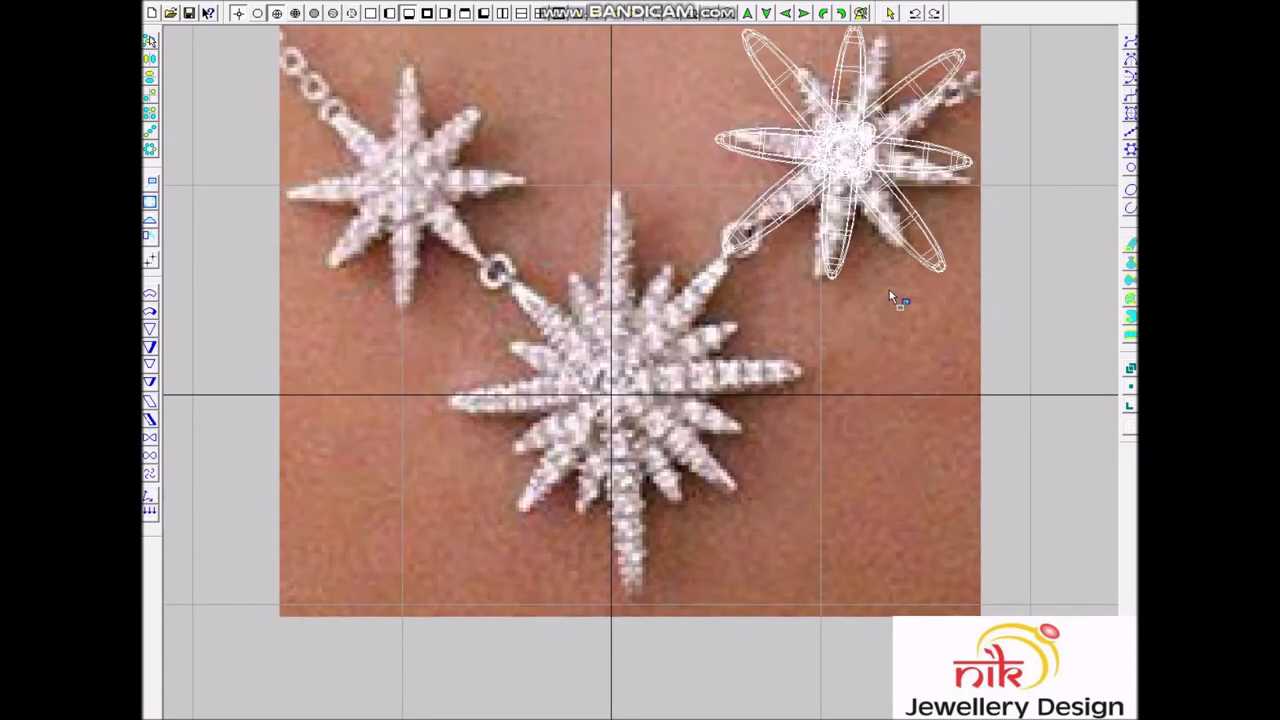
key(ctrl+z)
key(ctrl+z)
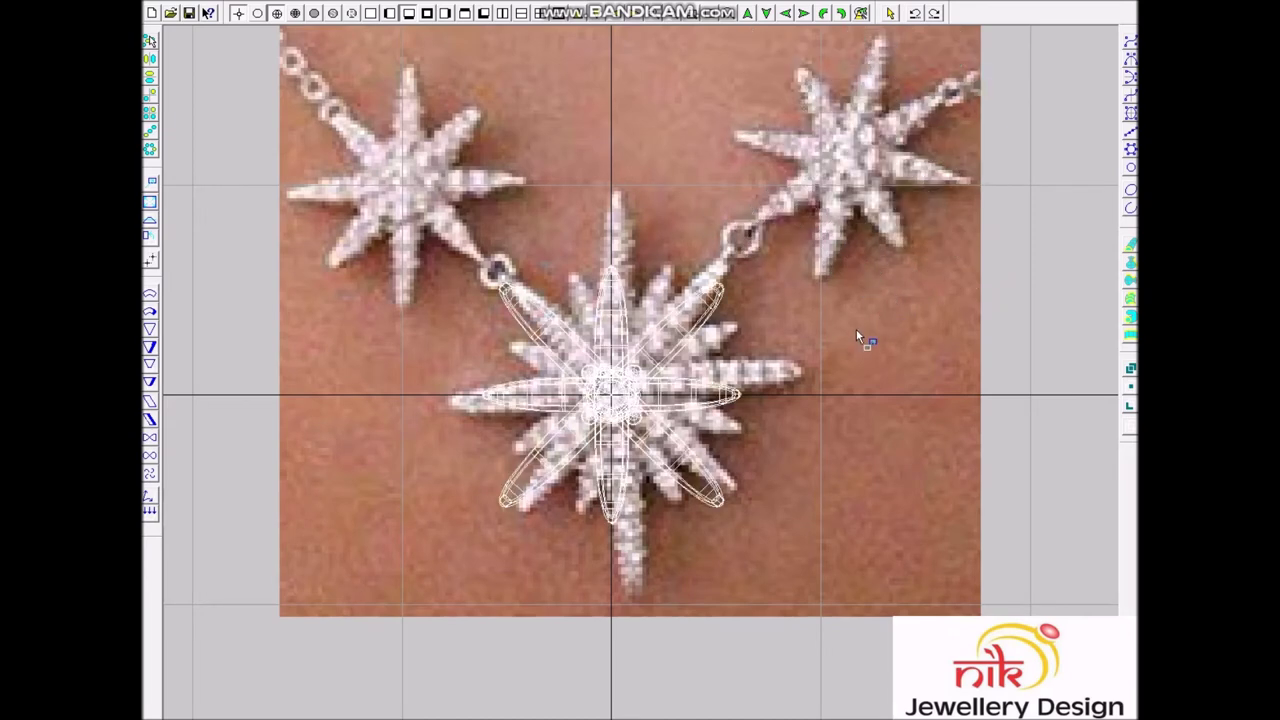
Step: Rotate the flower 45° with Transform and compare a copy over the top-left star
key(ctrl+t)
click(504, 388)
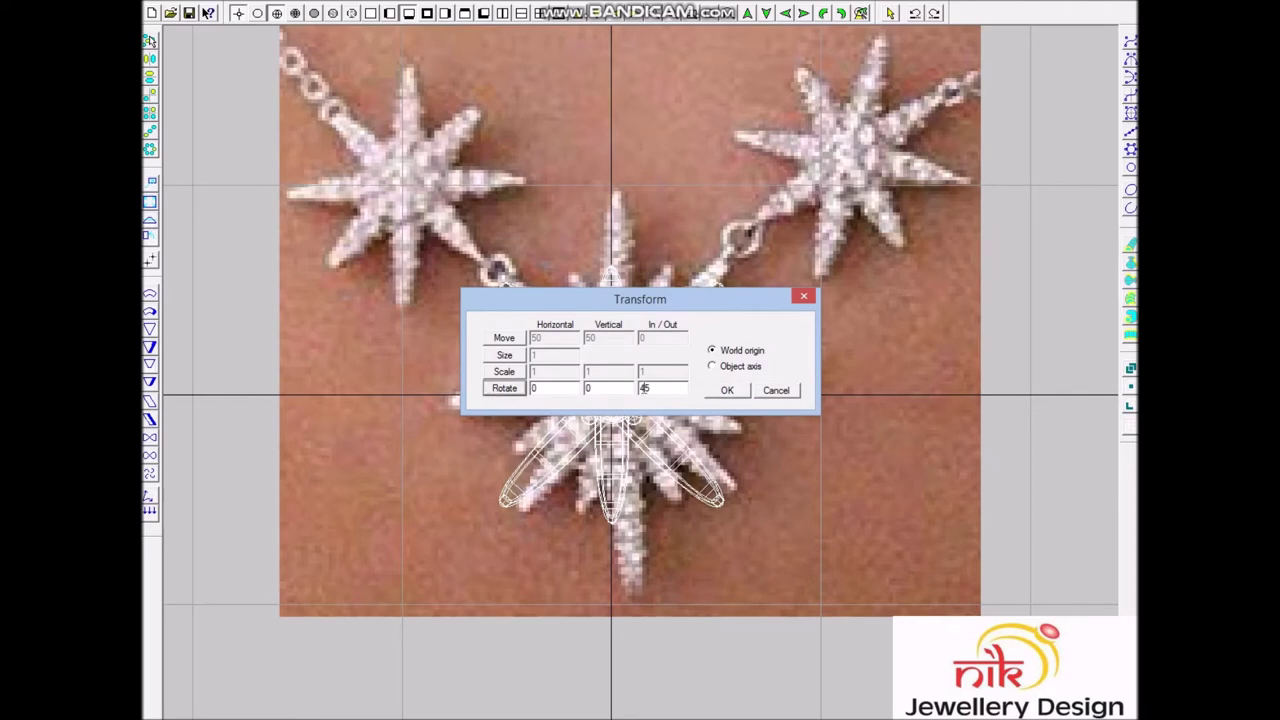
click(727, 390)
drag(822, 497, 620, 300)
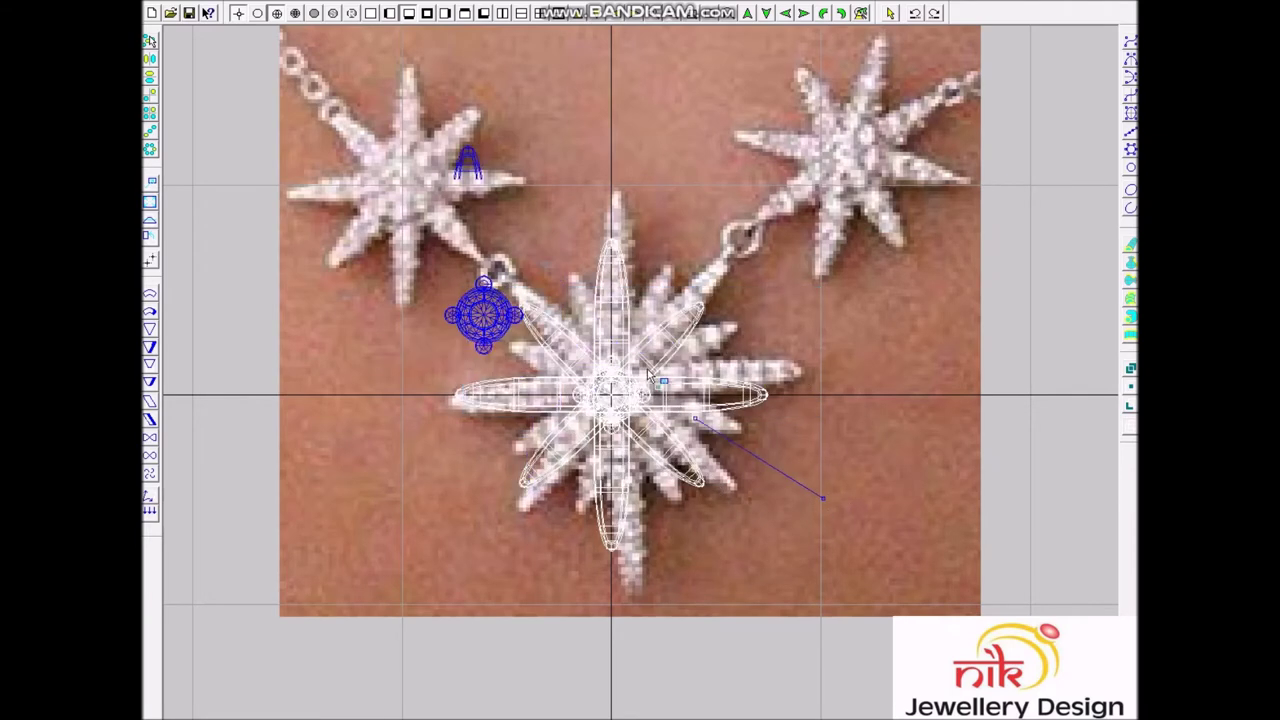
click(618, 297)
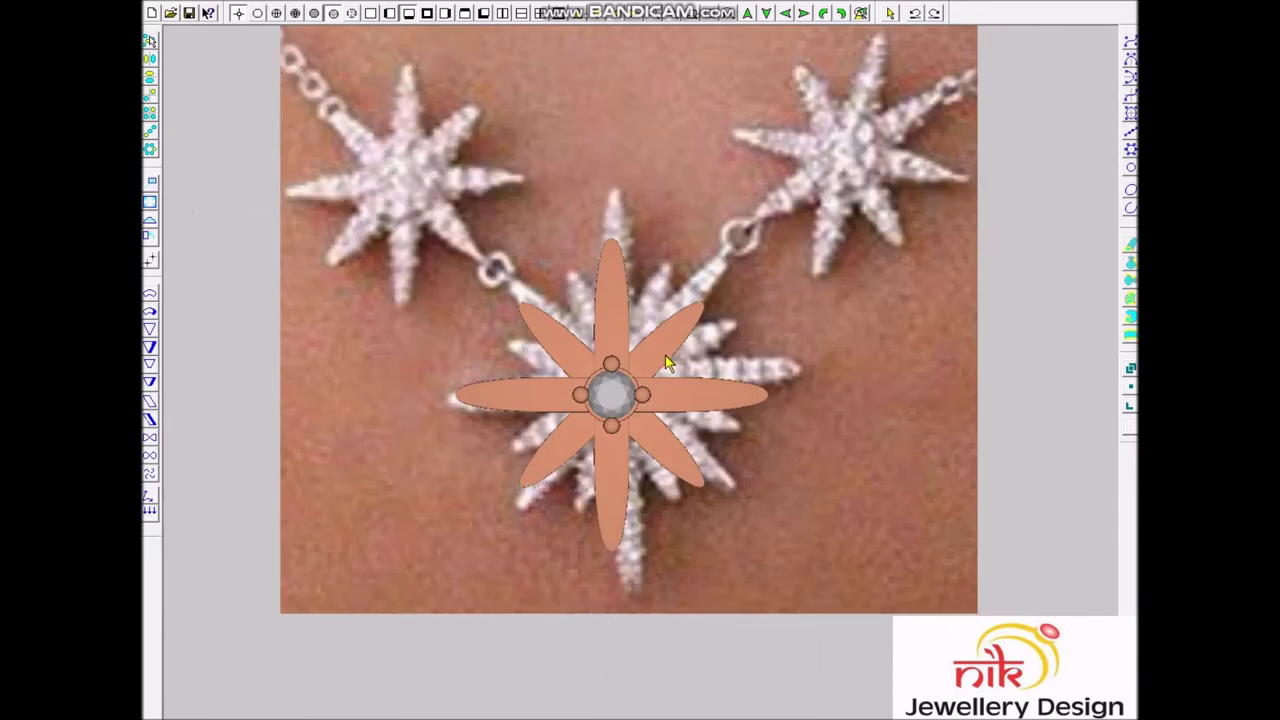
click(680, 385)
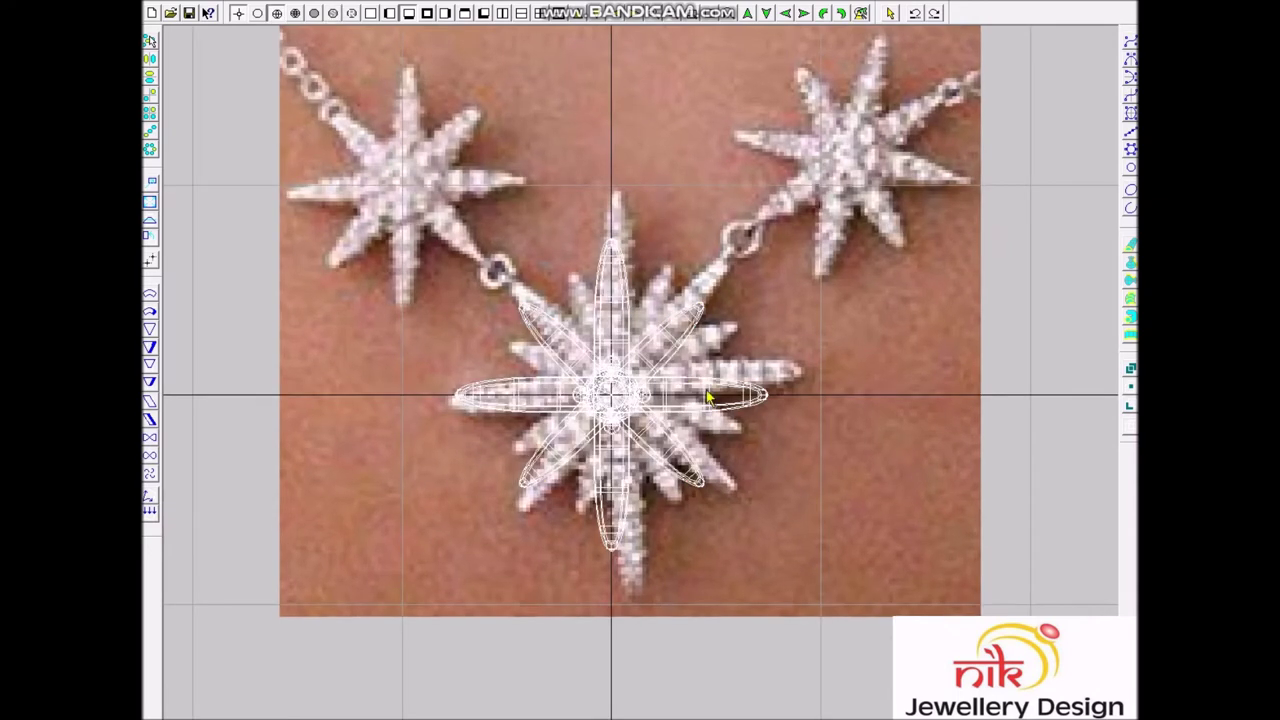
Step: Delete the five unwanted petals, including the left green one
click(698, 476)
click(612, 500)
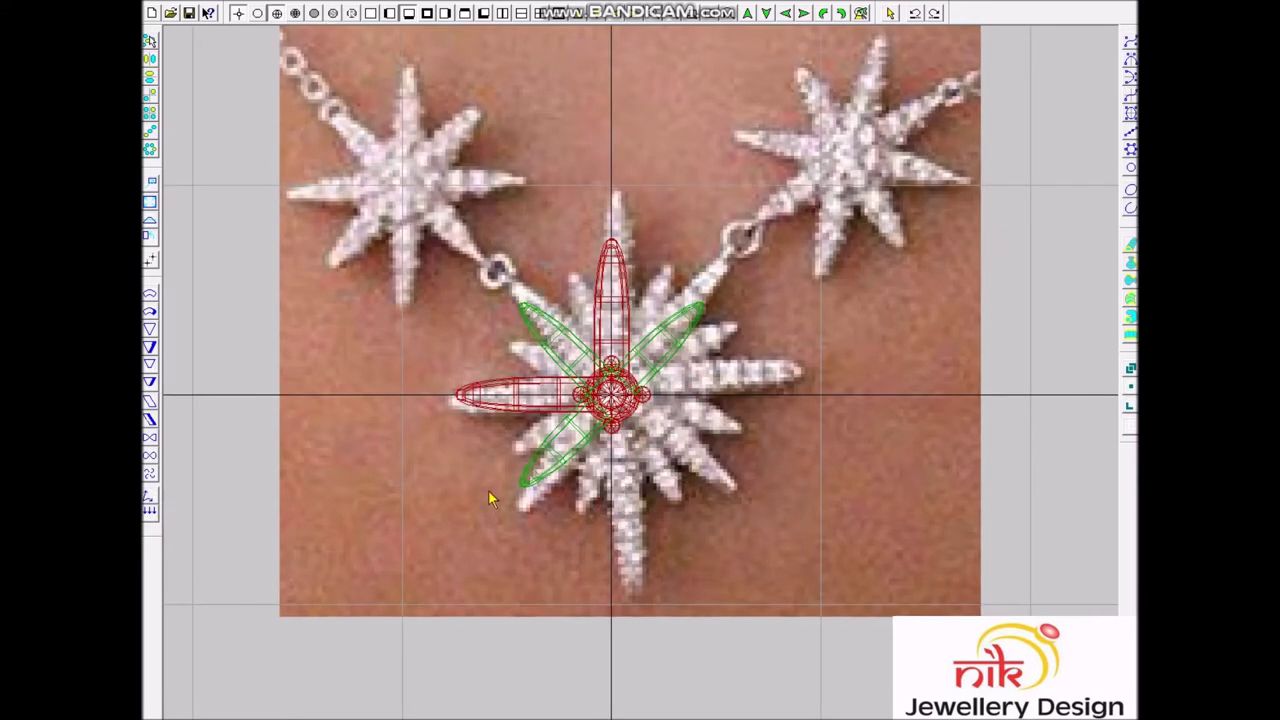
click(545, 465)
click(495, 396)
click(540, 343)
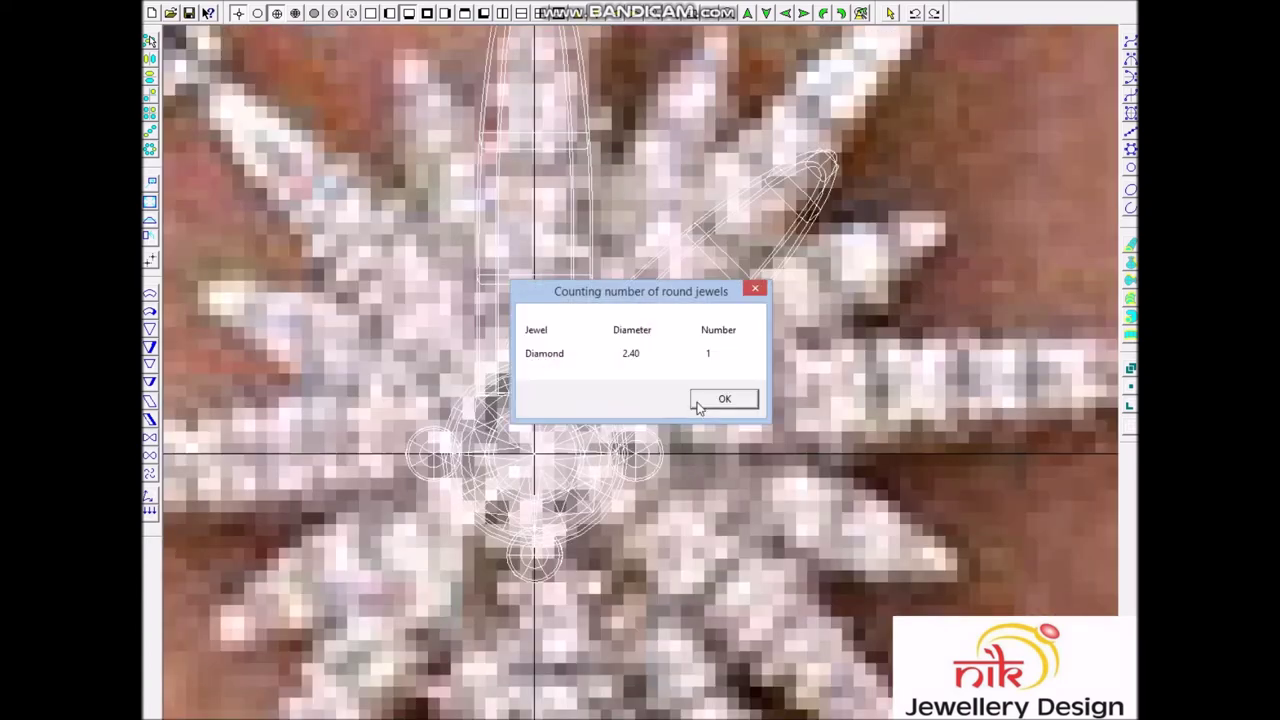
click(712, 402)
Step: Check the centre gem with Count Jewels until it reads 1.99
click(763, 421)
click(728, 400)
click(707, 420)
click(723, 399)
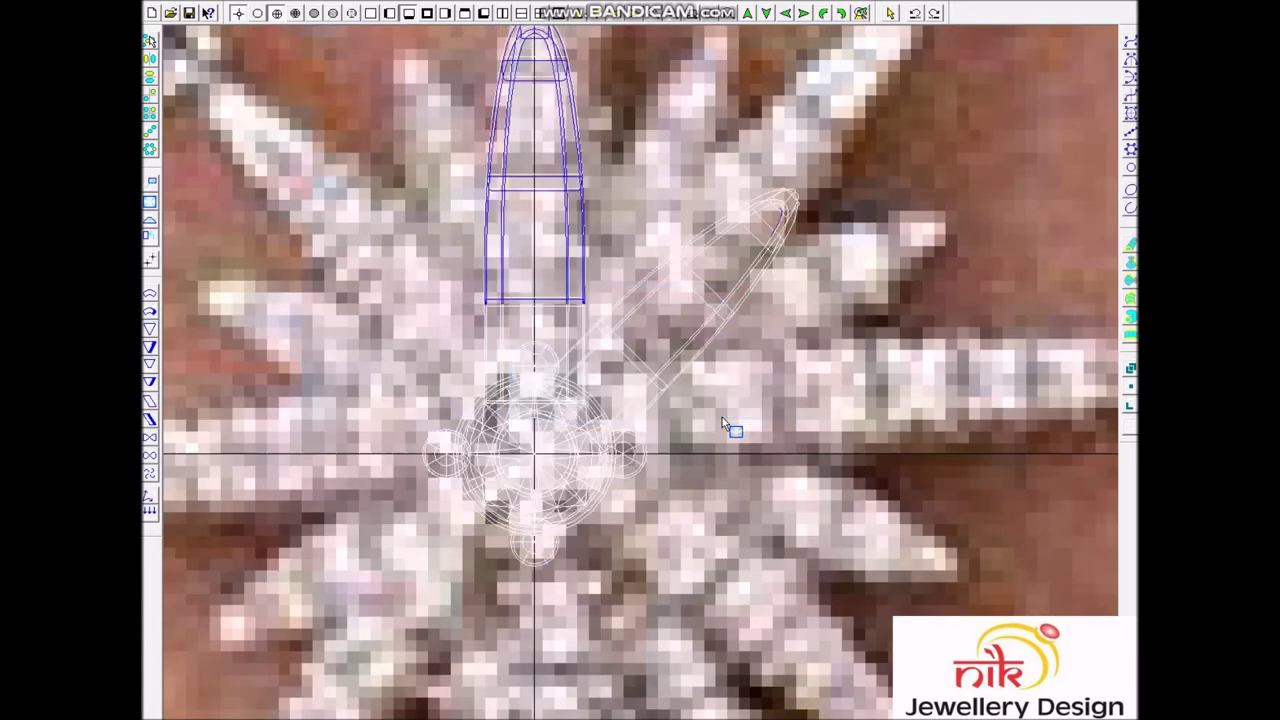
click(722, 423)
click(716, 400)
click(736, 405)
click(728, 402)
click(742, 412)
click(737, 400)
Step: Extend the prongs to a length of 0.81
scroll(717, 360, down, 2)
scroll(717, 360, down, 3)
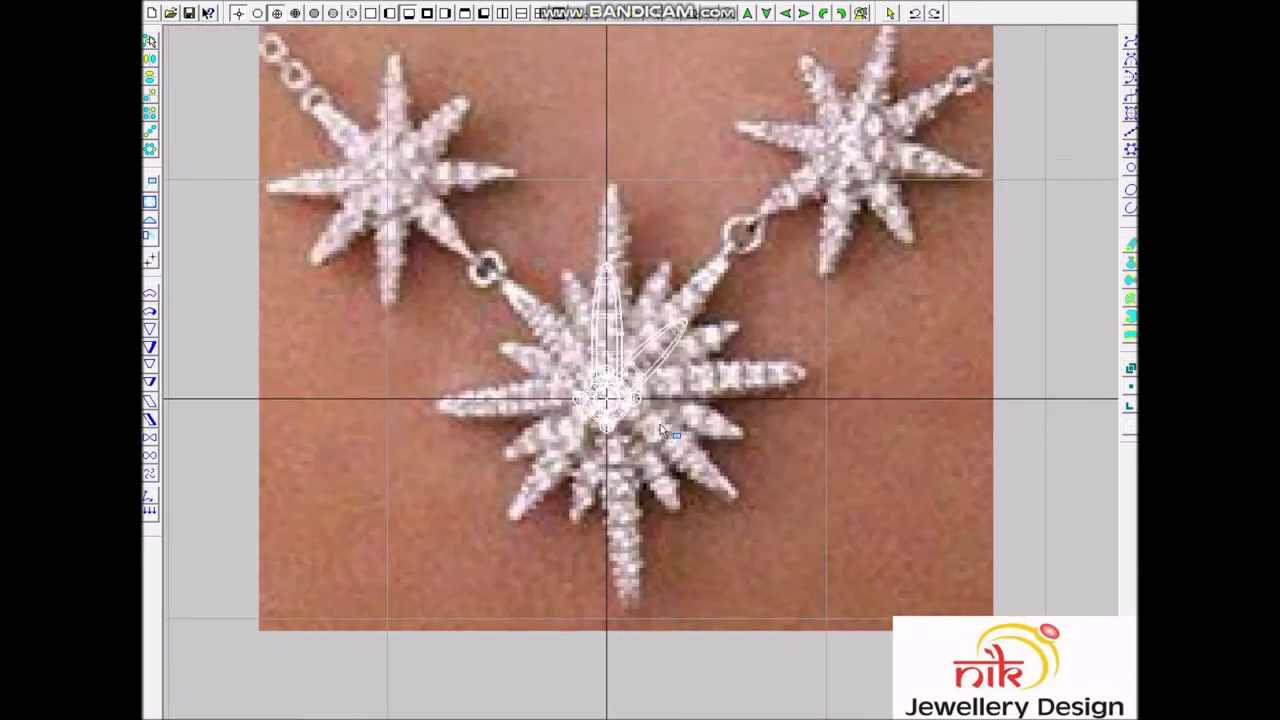
scroll(520, 250, up, 1)
scroll(545, 285, down, 2)
scroll(659, 403, up, 3)
scroll(670, 396, up, 1)
scroll(638, 397, up, 2)
key(ctrl+e)
drag(661, 336, 655, 295)
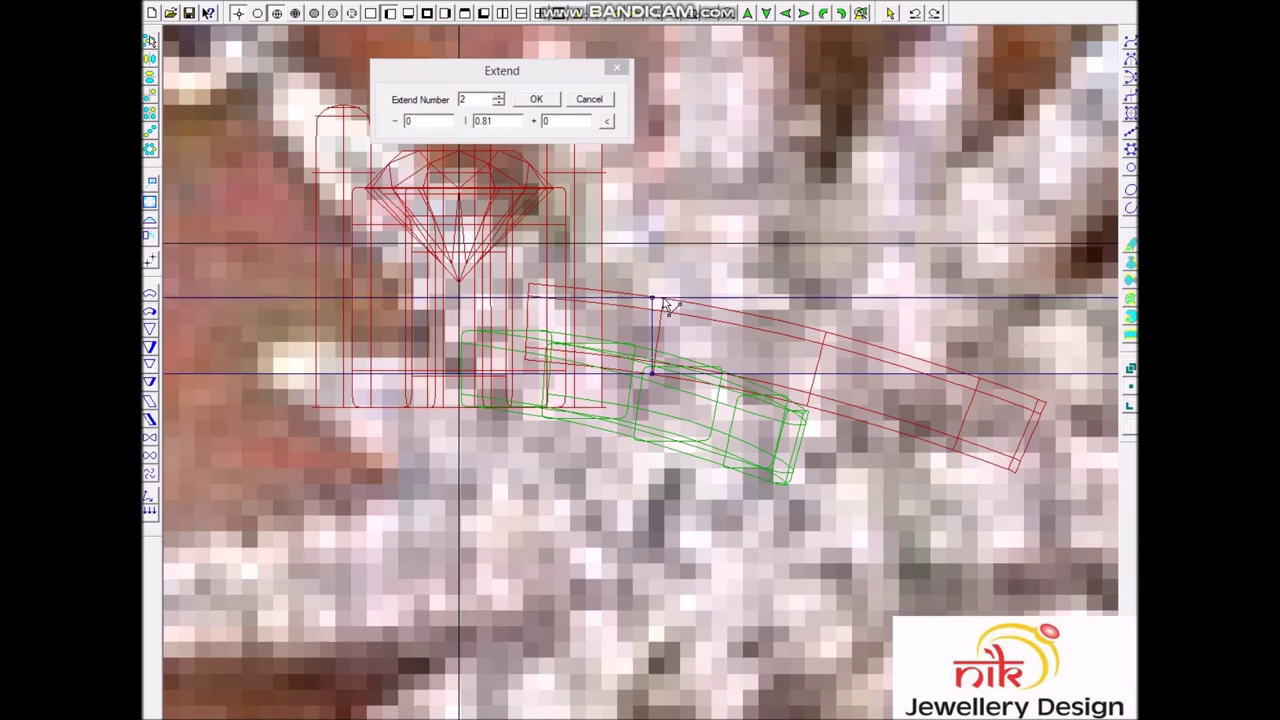
click(617, 68)
Step: Raise the prongs higher over the centre gem
scroll(634, 206, down, 1)
scroll(649, 353, down, 2)
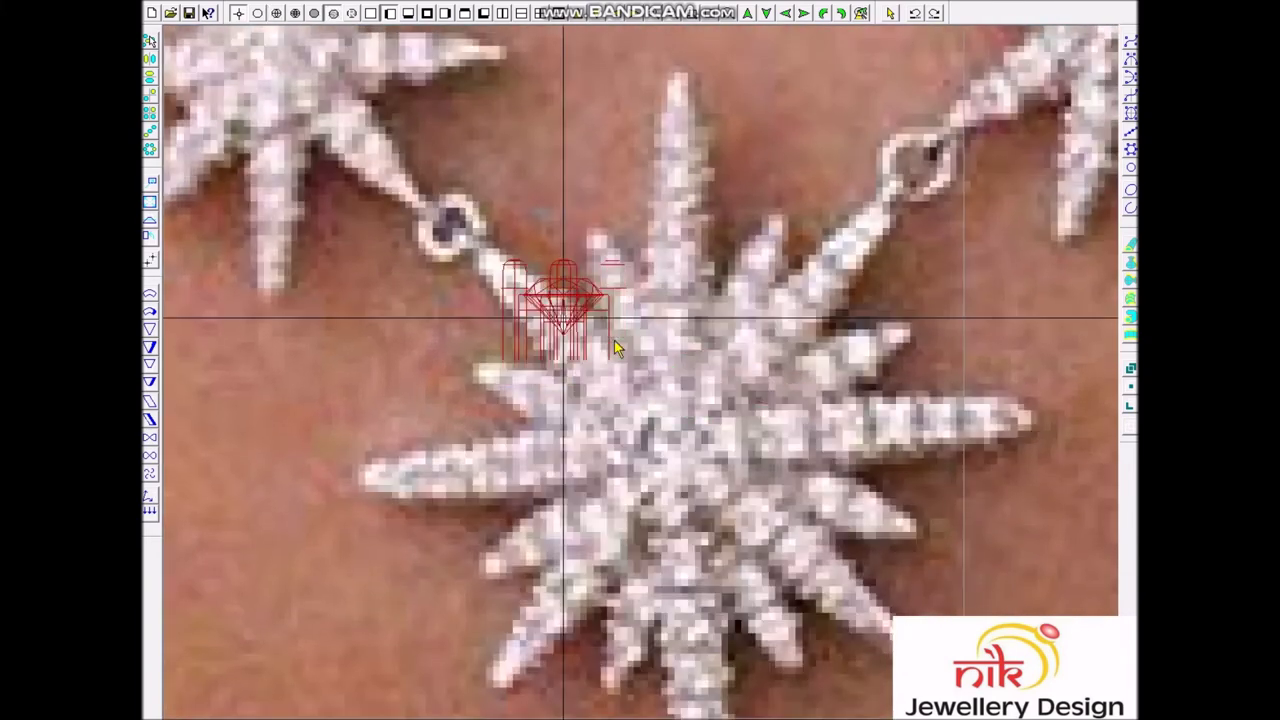
scroll(533, 348, up, 2)
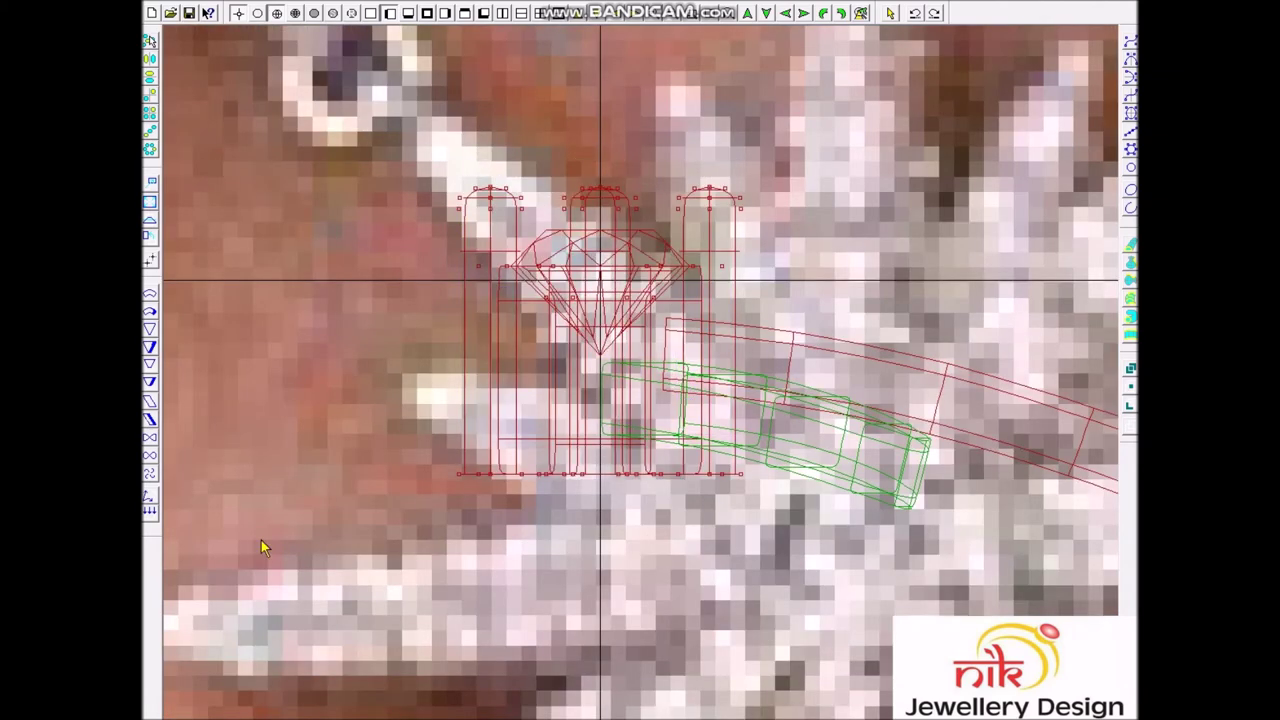
scroll(527, 630, up, 1)
click(524, 544)
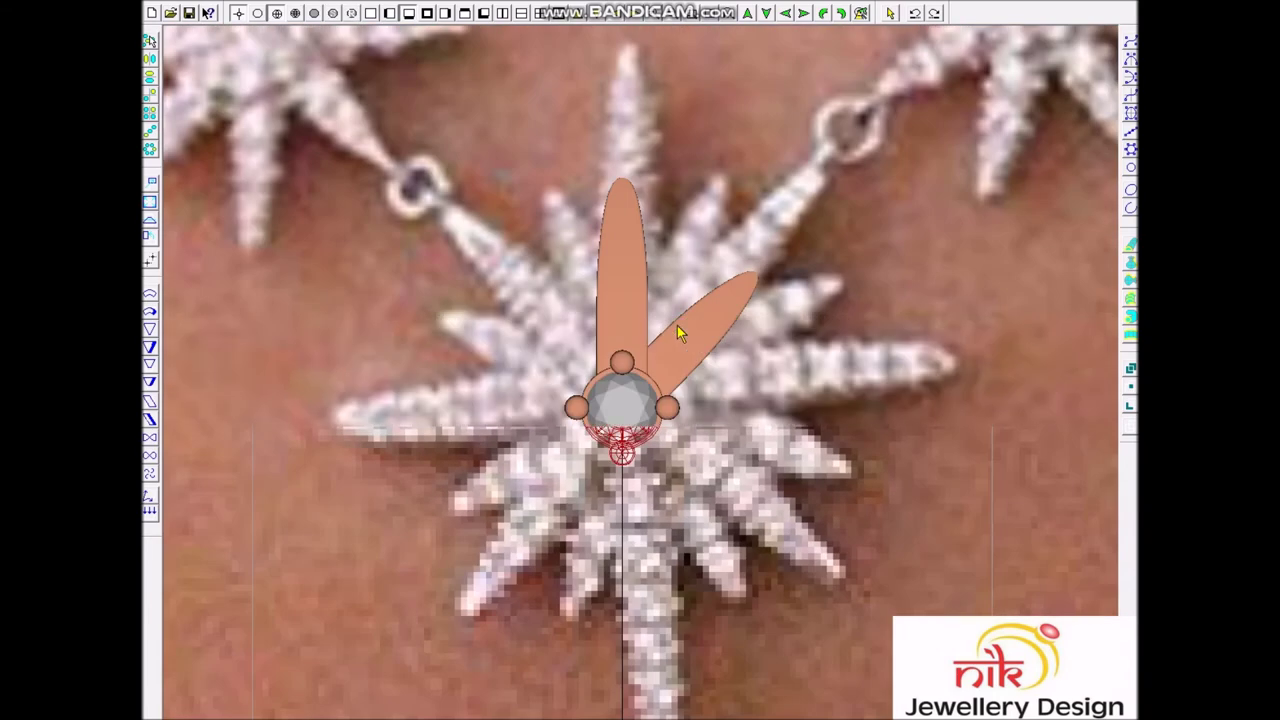
Step: Revolve the upright petal into four copies at 90° around the centre gem
click(598, 260)
key(ctrl+r)
click(610, 98)
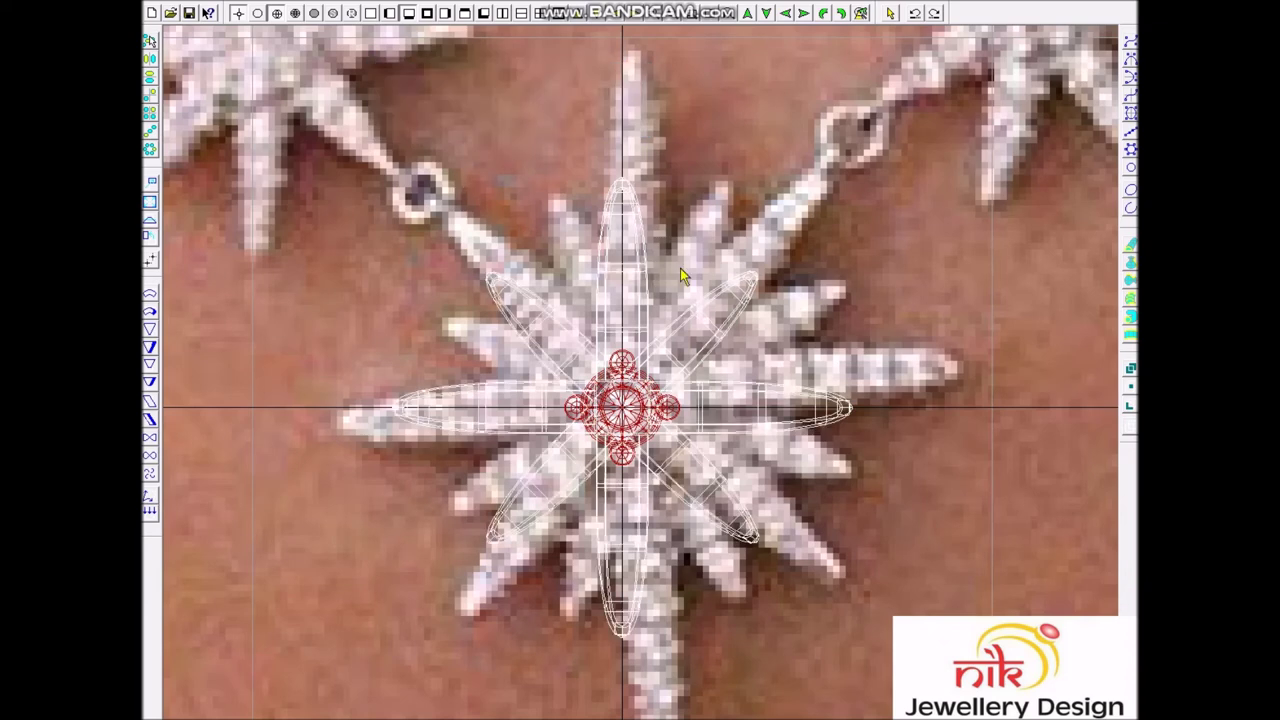
scroll(700, 340, down, 2)
Step: Assign every part of the central star to Layer 1
drag(788, 230, 446, 560)
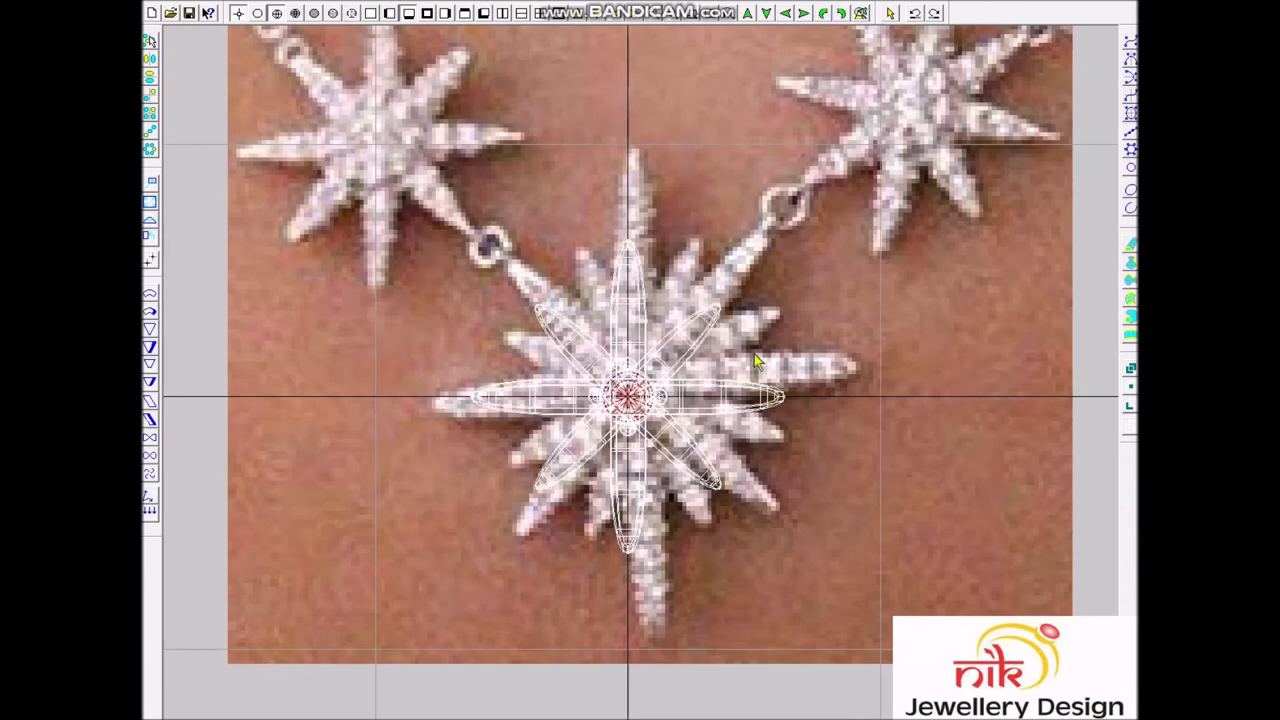
key(ctrl+l)
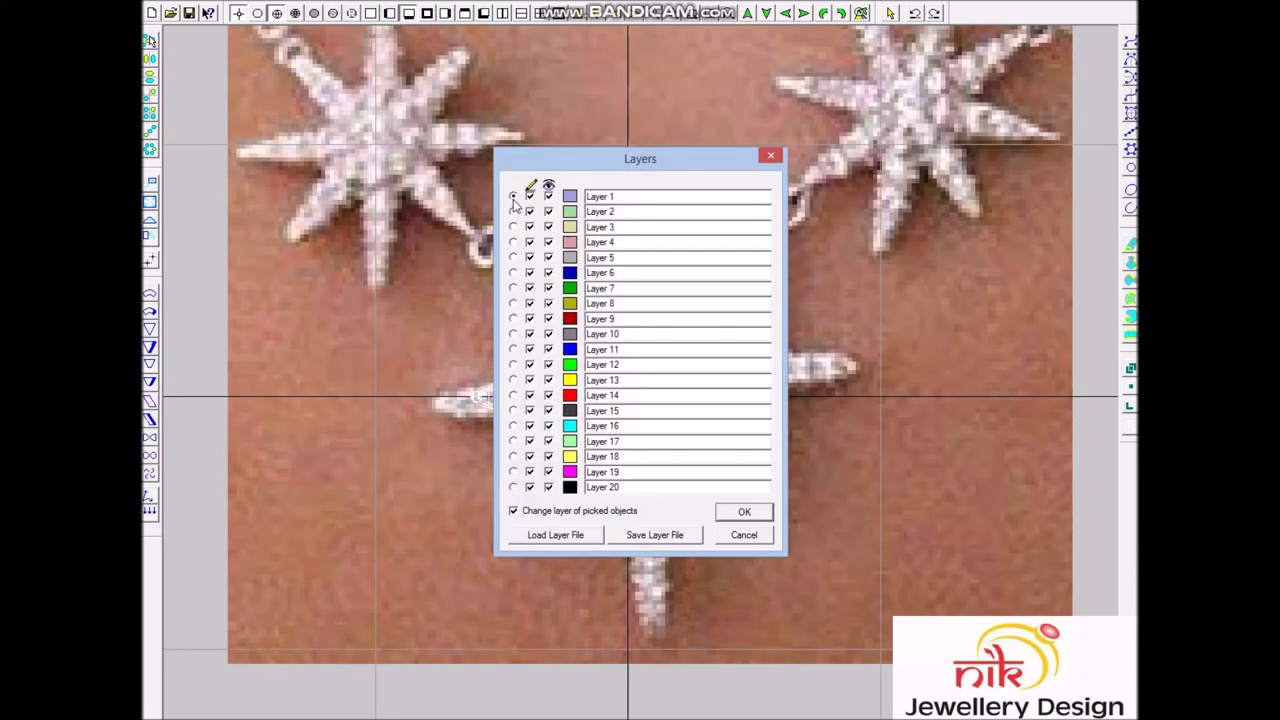
click(513, 198)
key(Return)
scroll(686, 370, up, 2)
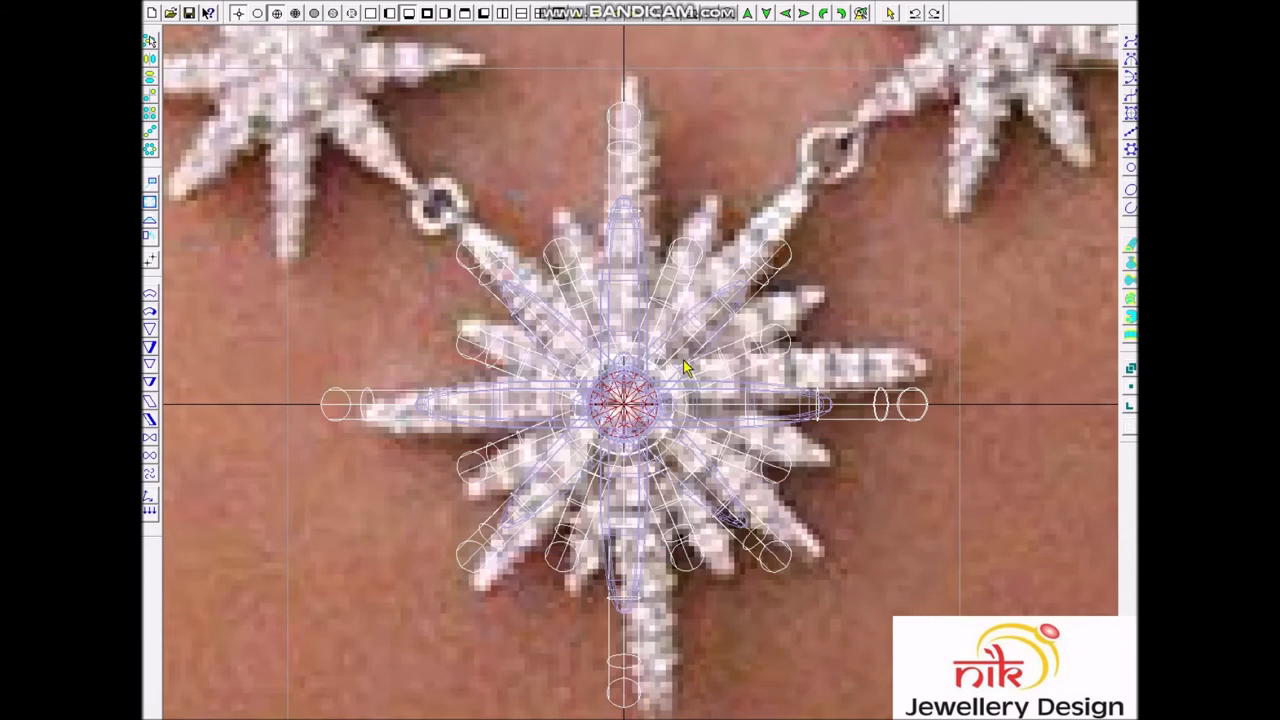
Step: Rotate the tubes 45° with Transform and remove the copies reaching the chain links
key(ctrl+t)
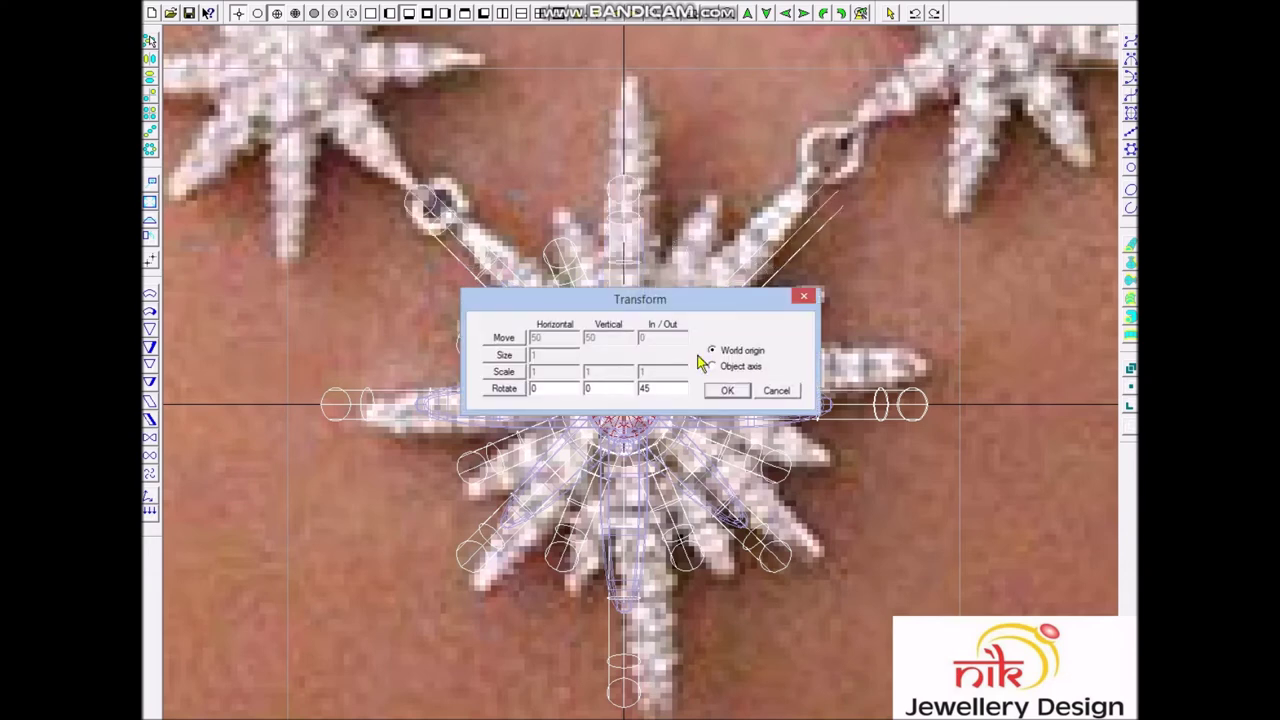
key(Return)
key(ctrl+z)
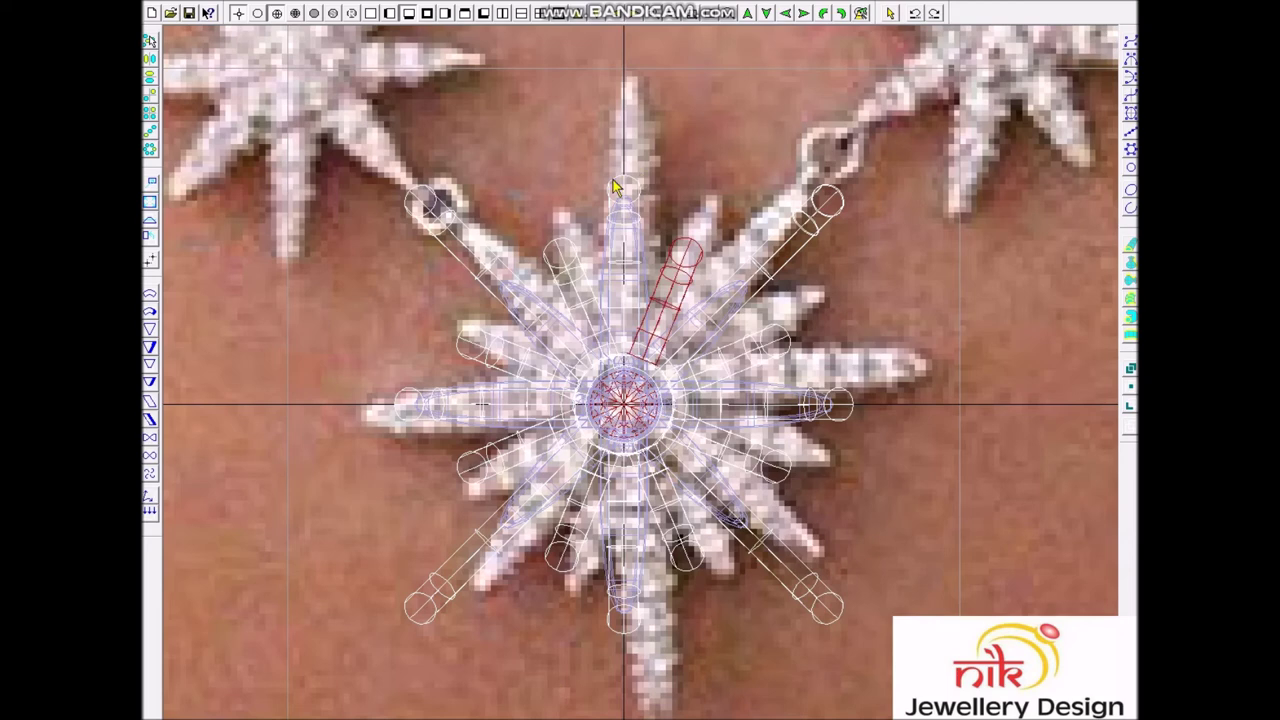
key(ctrl+z)
Step: Select the large ring around the gem and show the upright tube's control points
scroll(650, 370, up, 5)
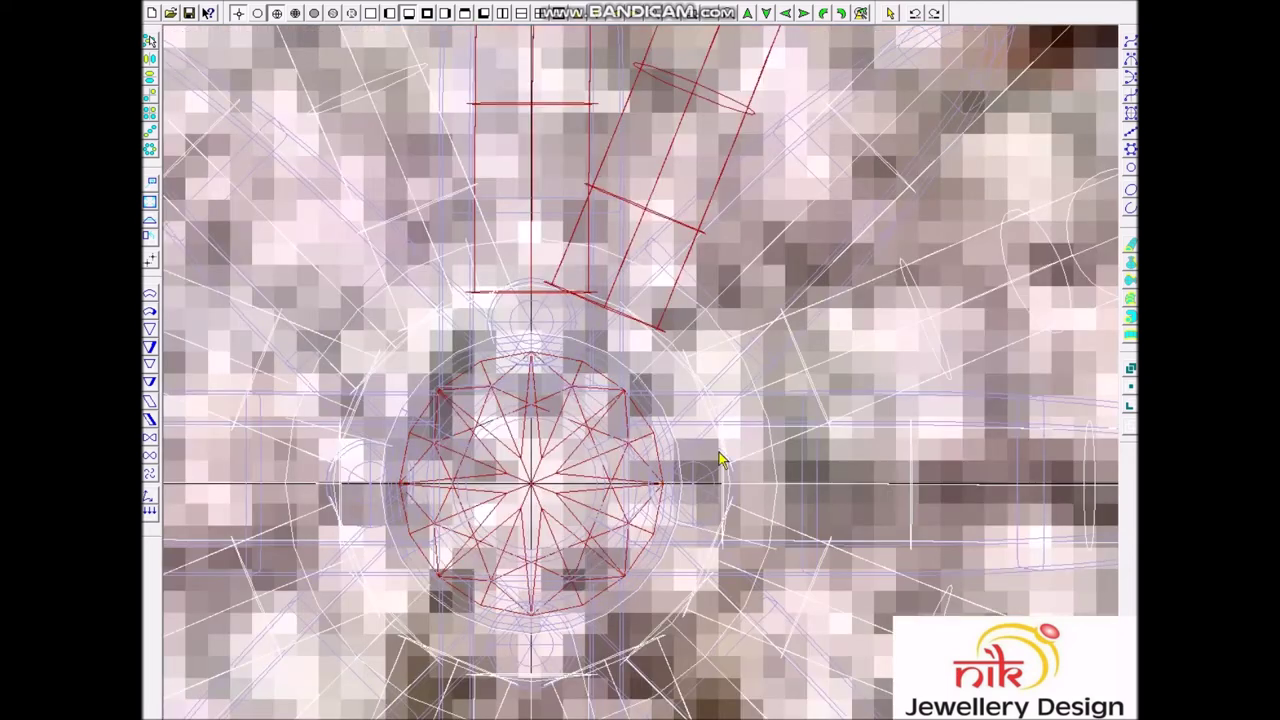
click(771, 476)
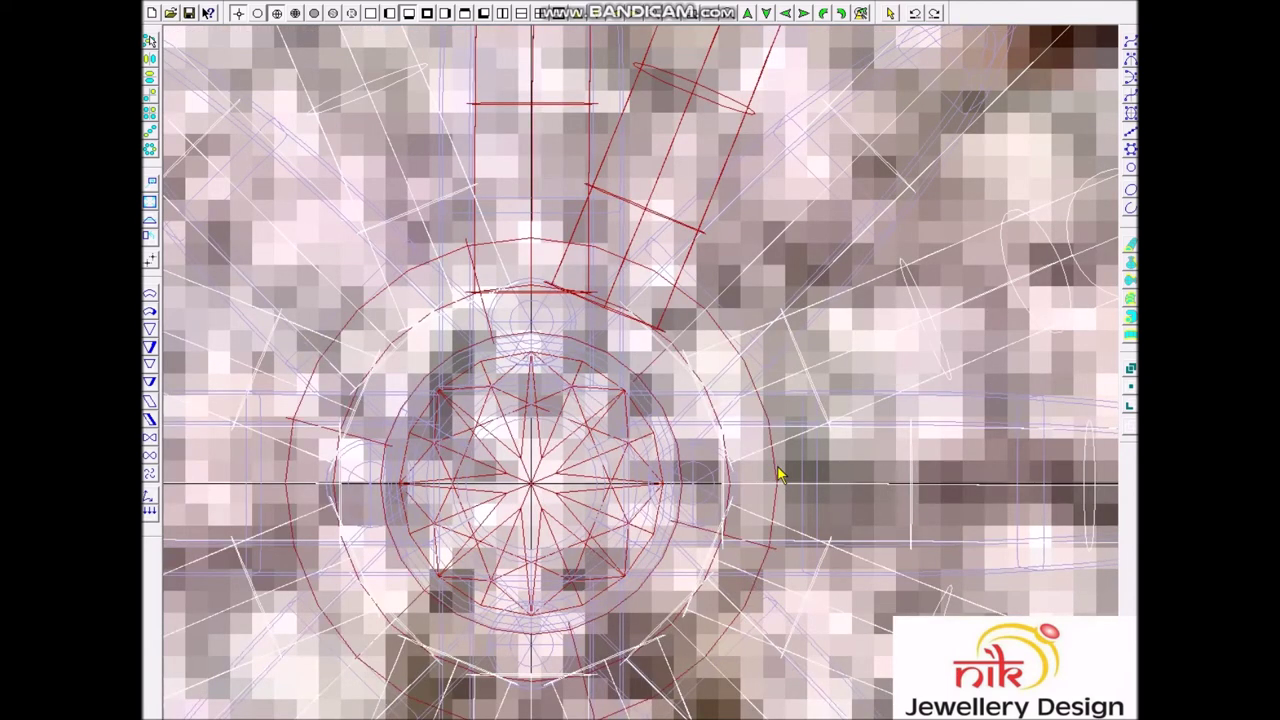
scroll(772, 467, down, 2)
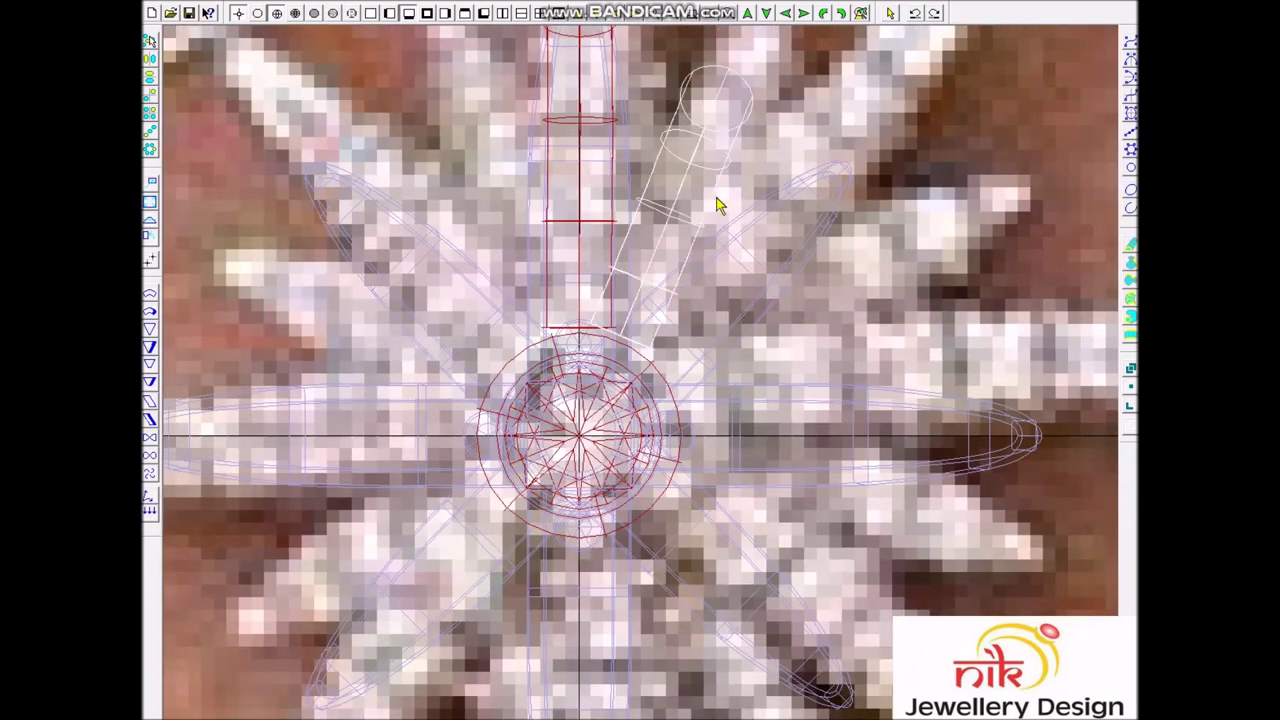
scroll(703, 206, up, 1)
scroll(650, 182, up, 1)
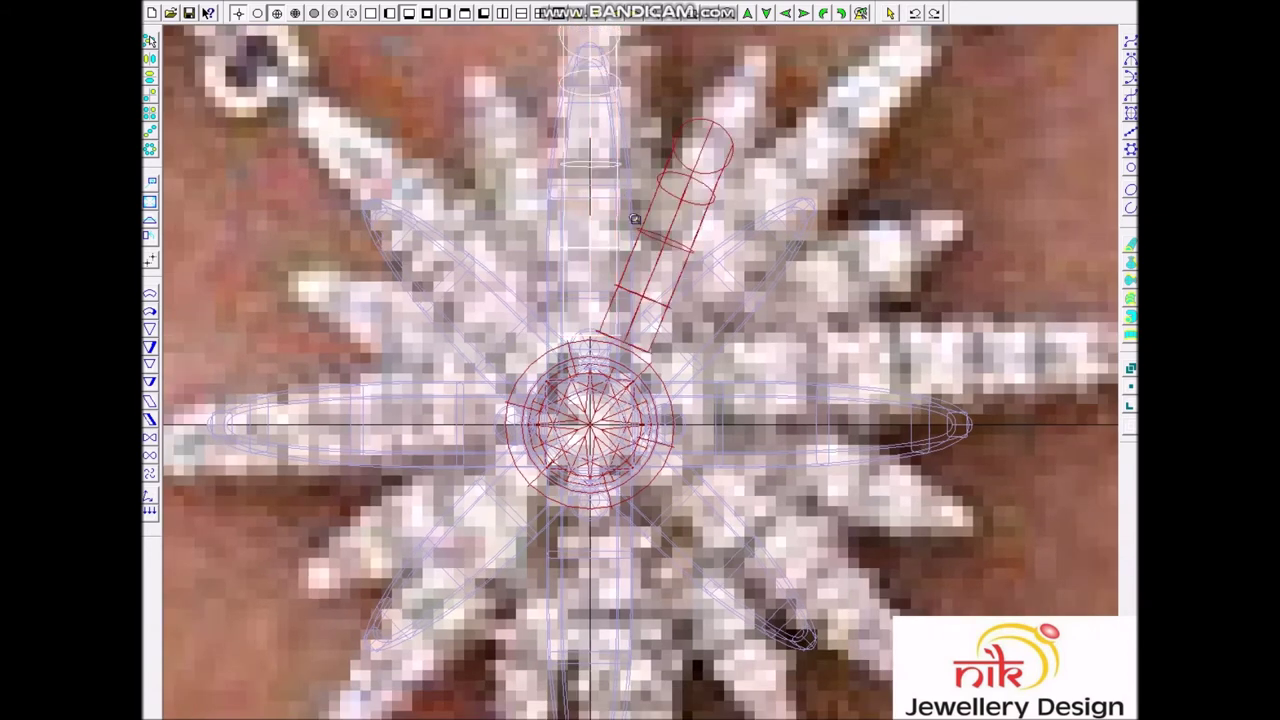
scroll(634, 218, up, 1)
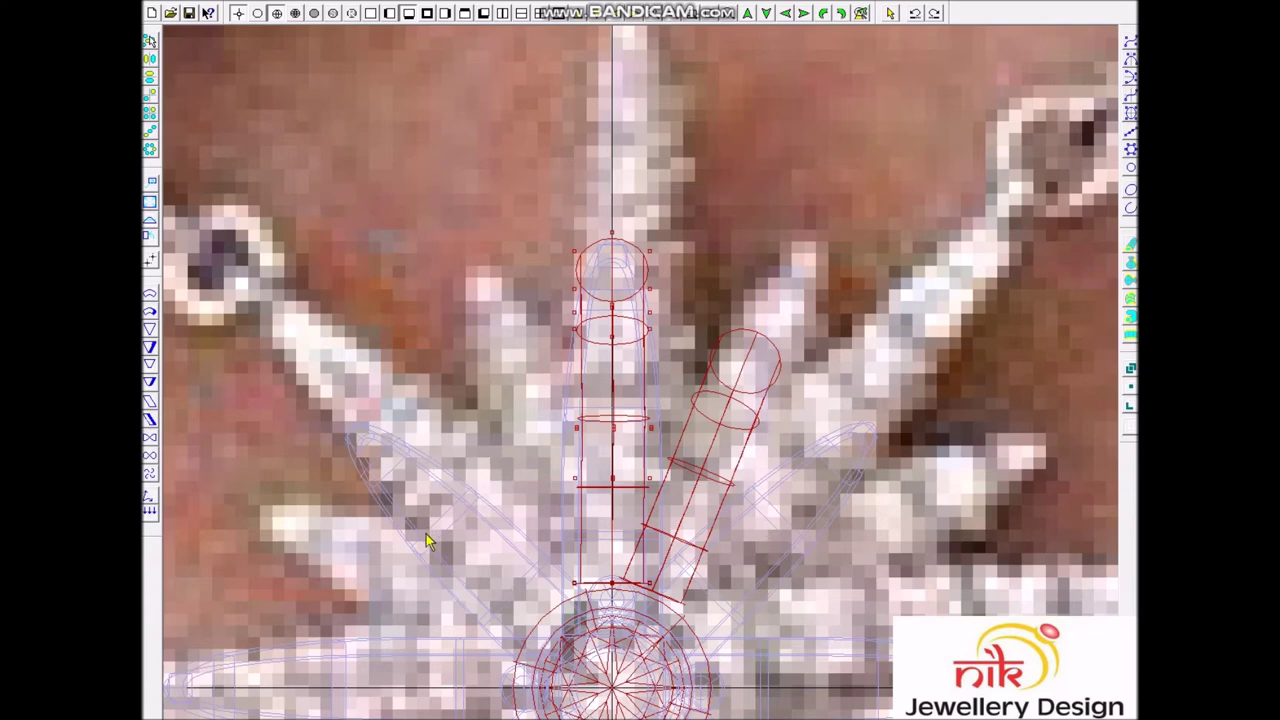
click(587, 507)
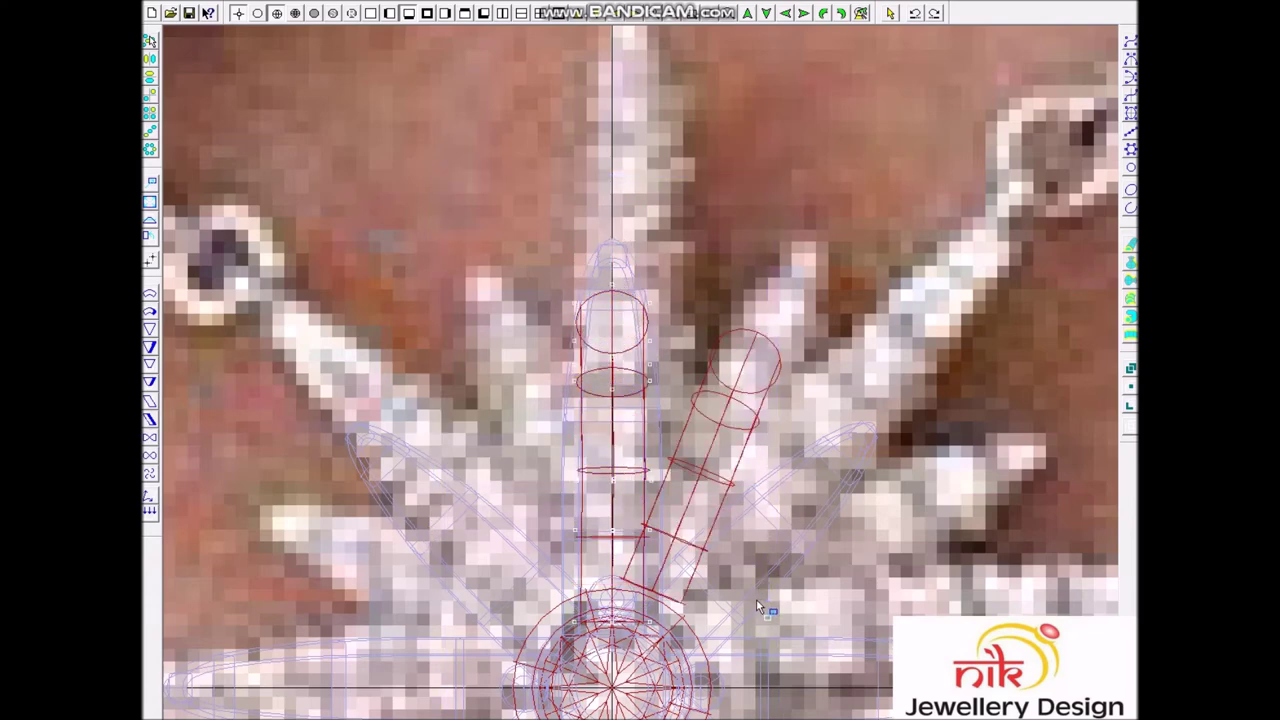
scroll(694, 477, up, 1)
scroll(631, 491, up, 1)
scroll(686, 470, up, 1)
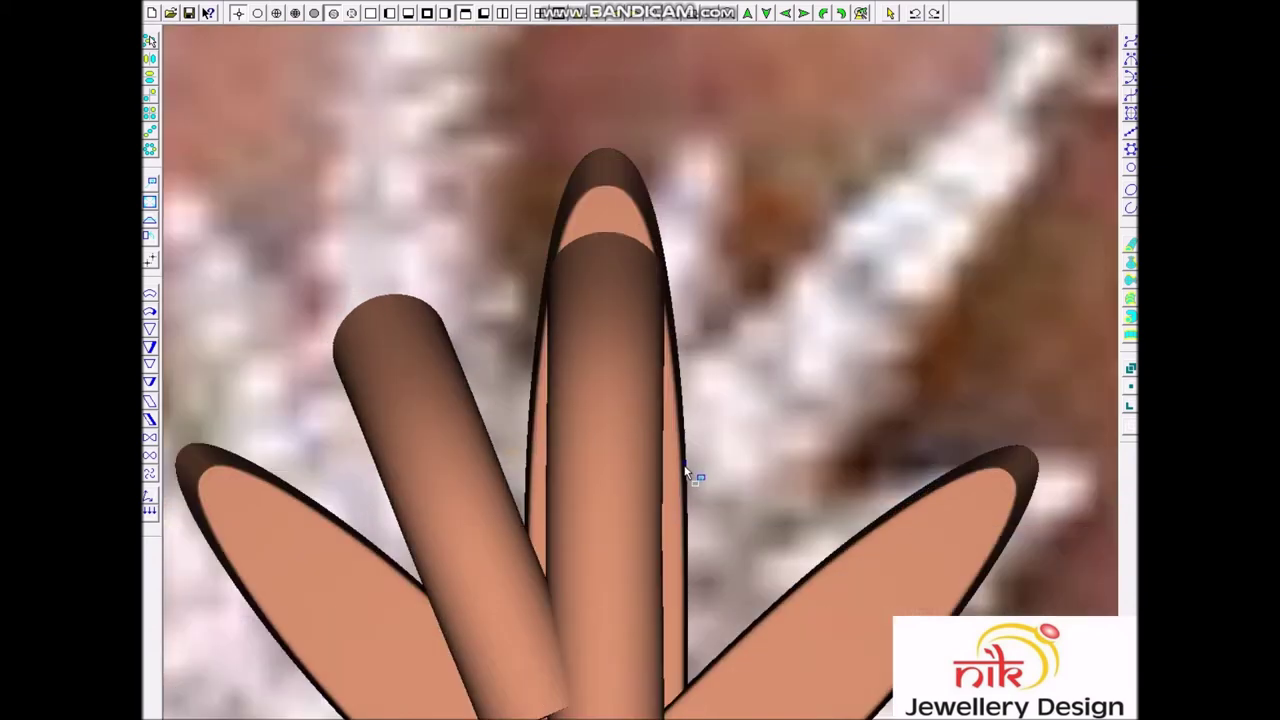
Step: Drag the straight cylinder copy into line with the bent tube
scroll(718, 473, up, 2)
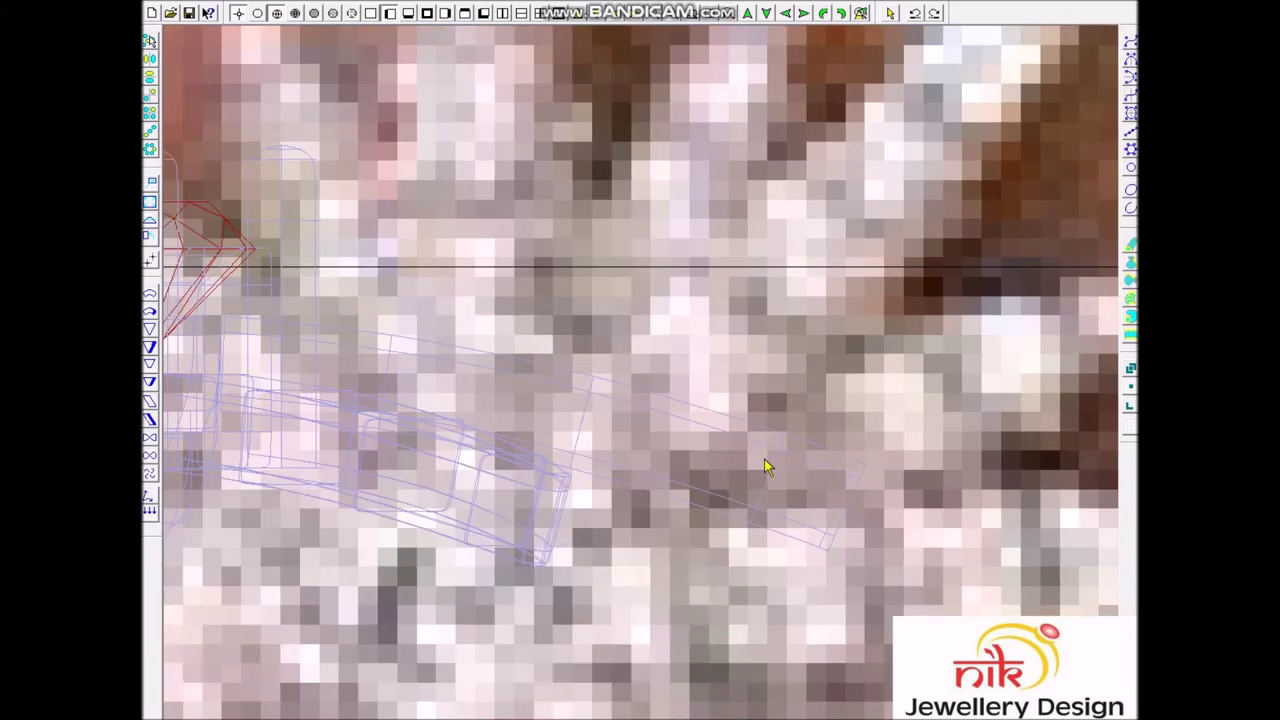
scroll(766, 467, down, 3)
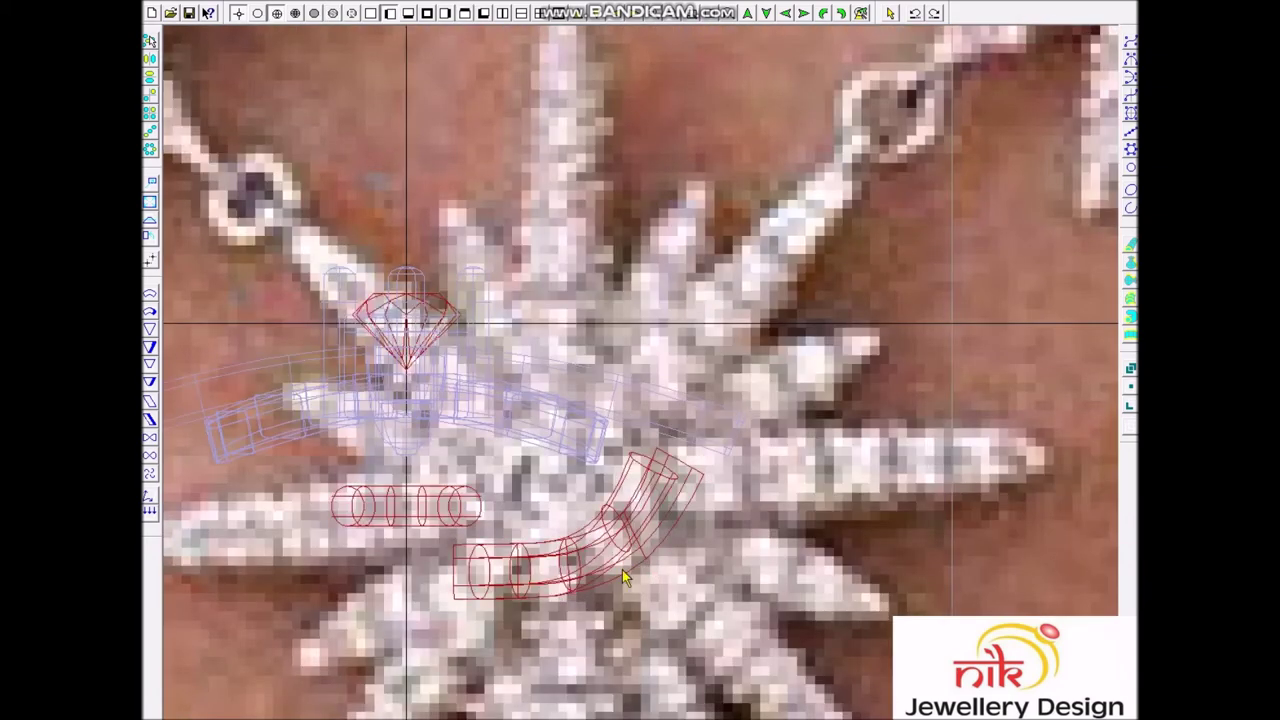
scroll(663, 600, up, 2)
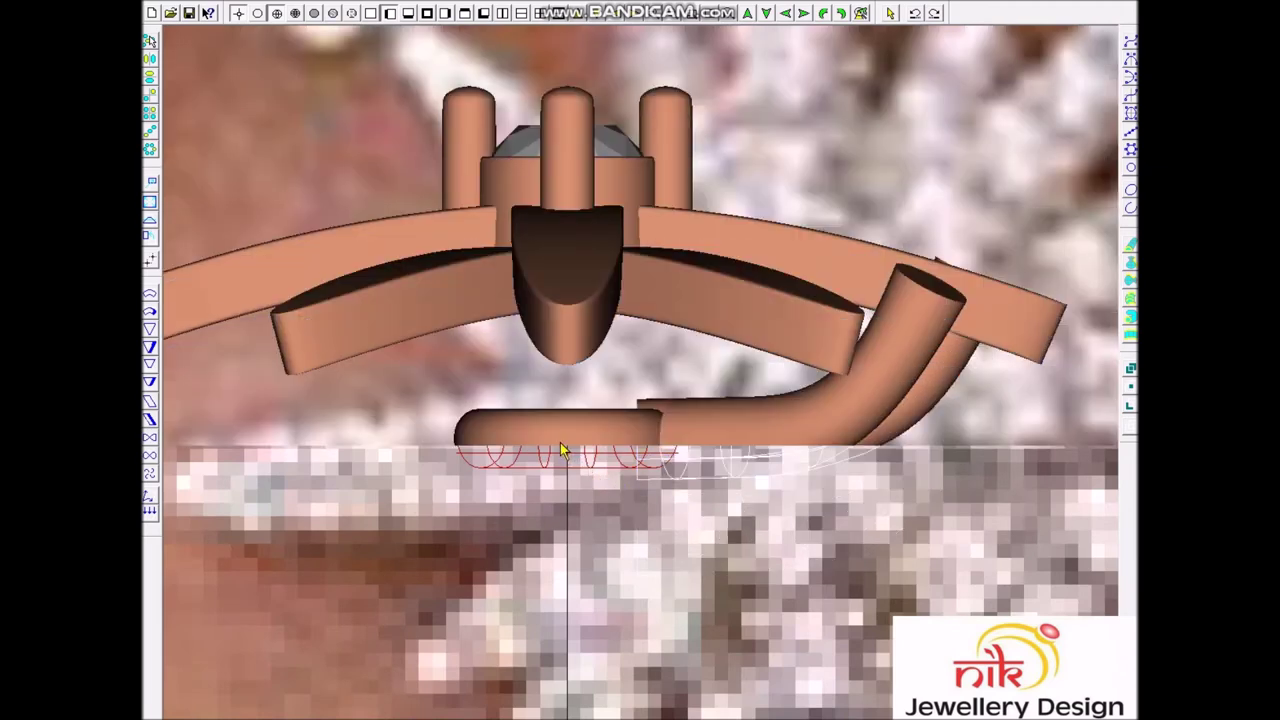
scroll(590, 482, down, 3)
scroll(636, 476, up, 3)
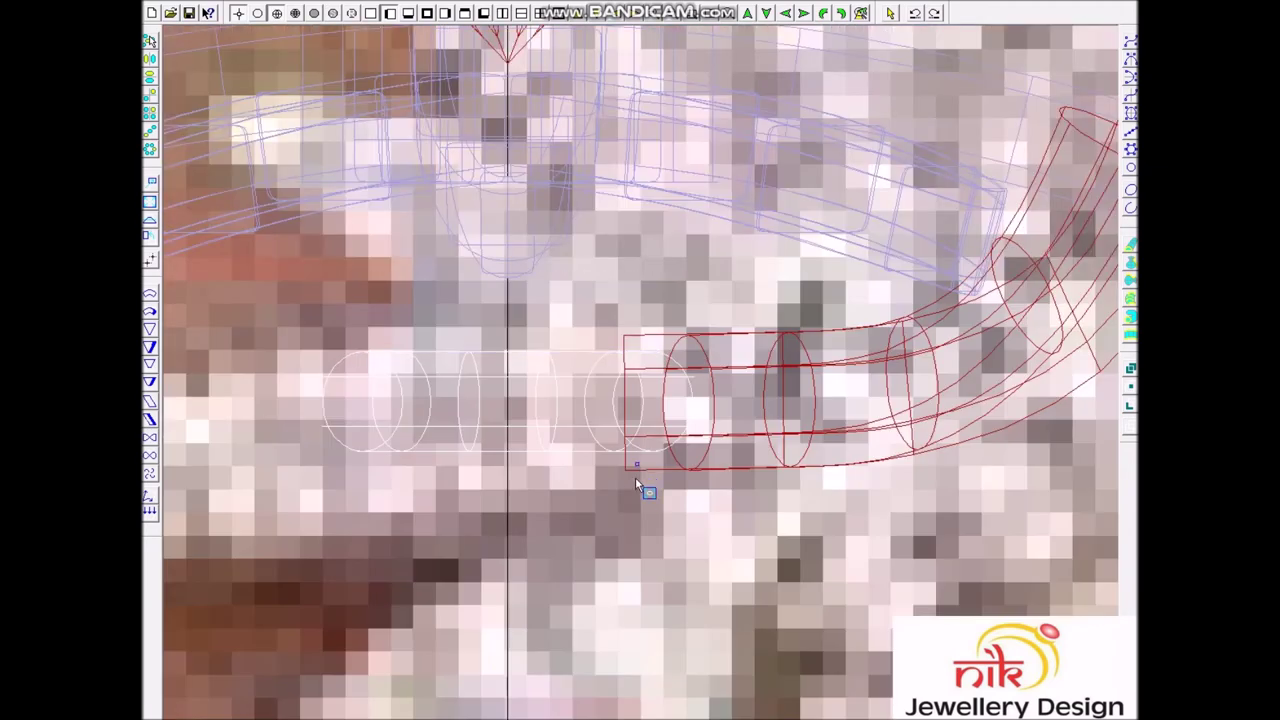
drag(608, 612, 608, 490)
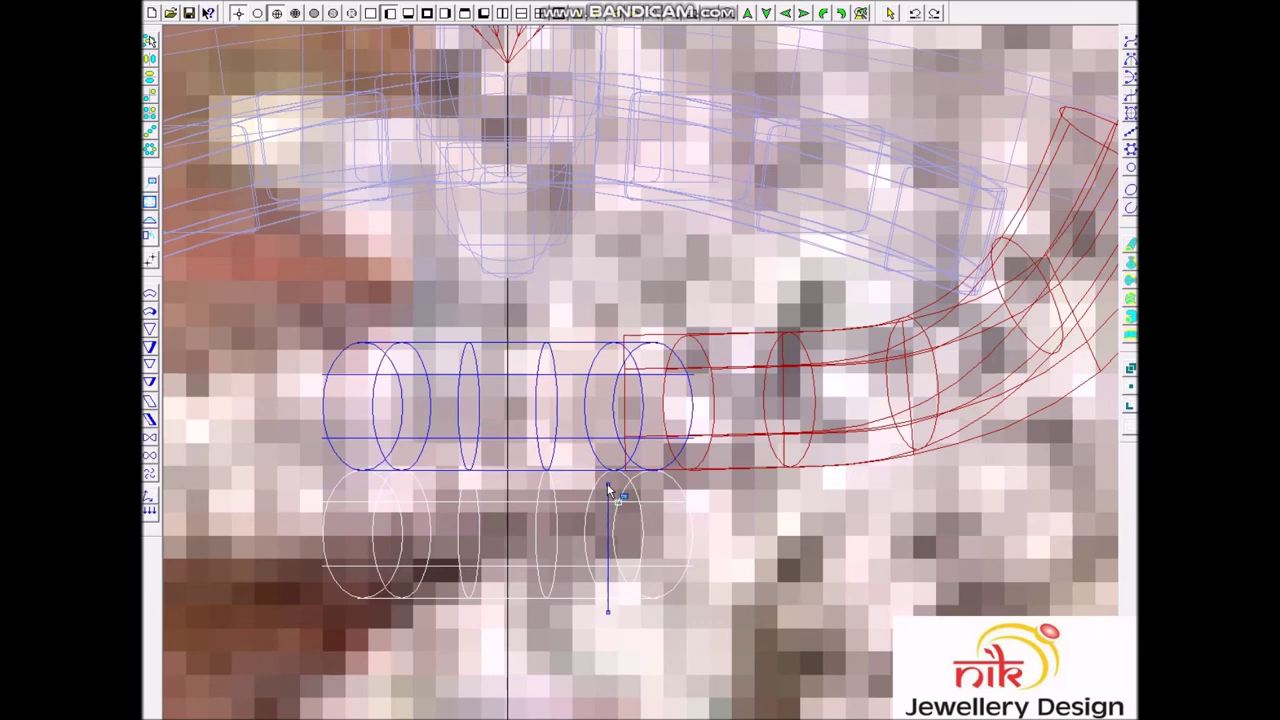
drag(594, 578, 594, 503)
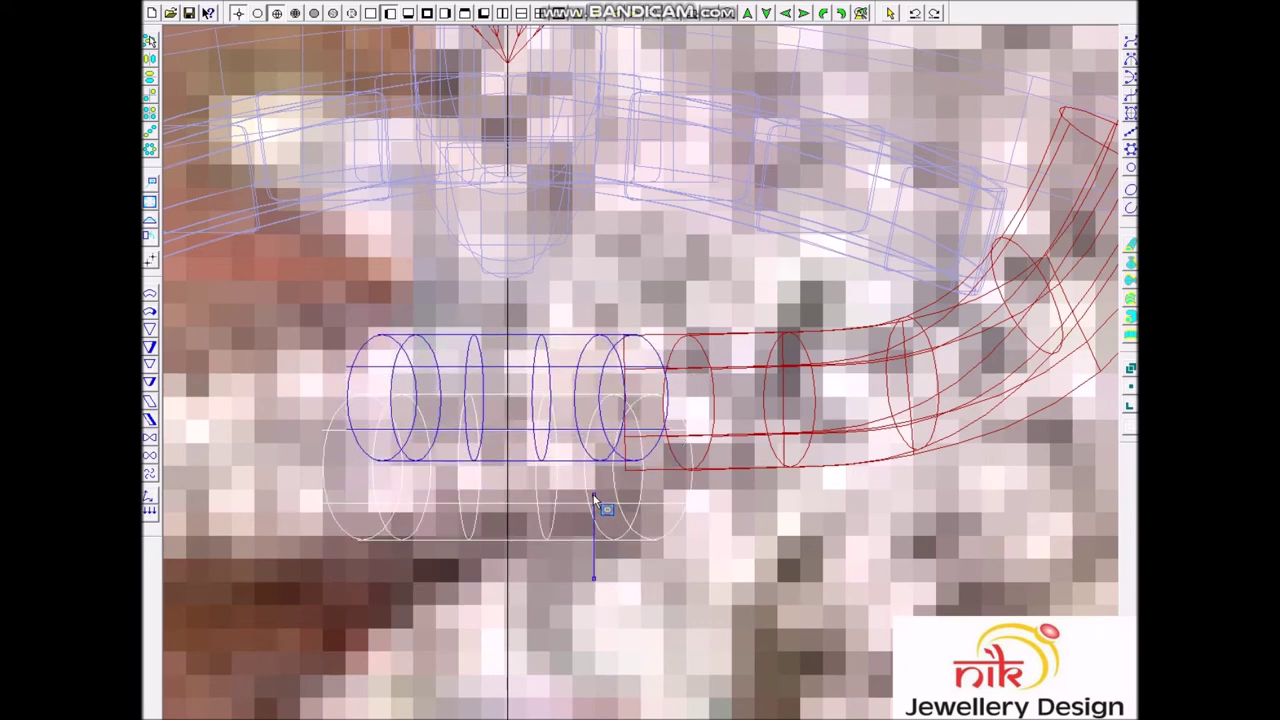
drag(603, 591, 604, 529)
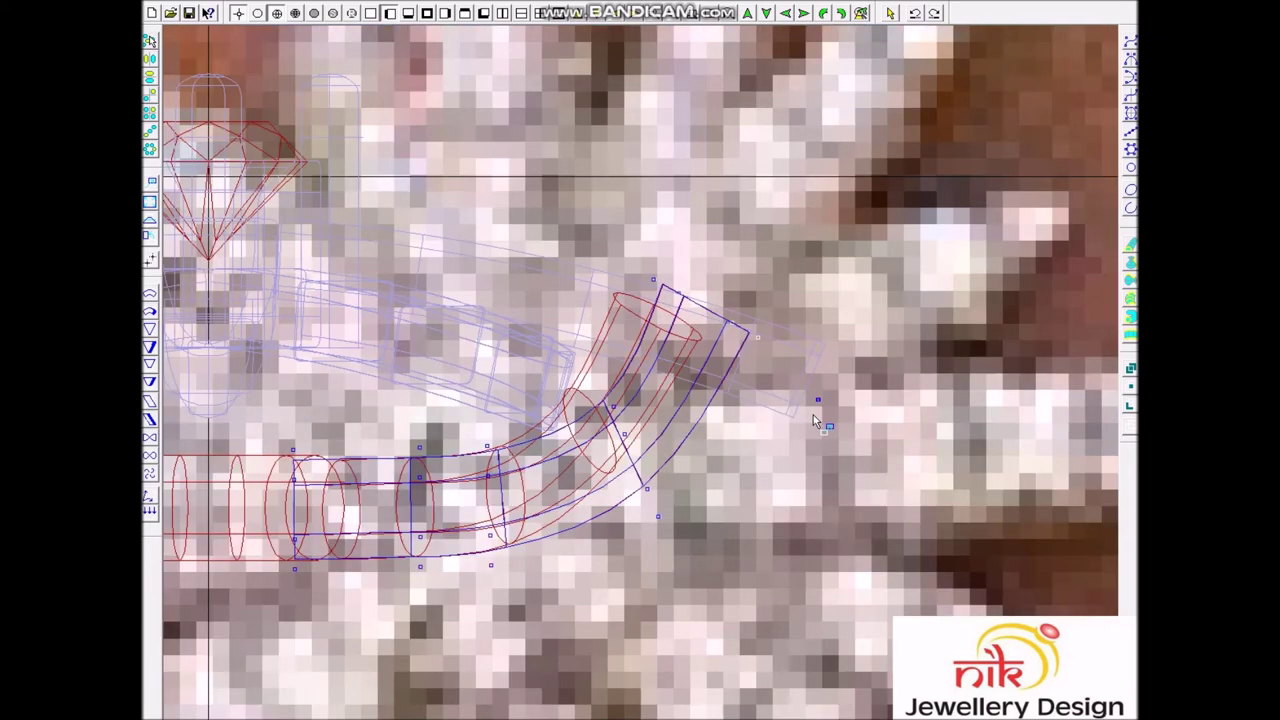
Step: Extend the bent tube's end so it sweeps upward
click(817, 400)
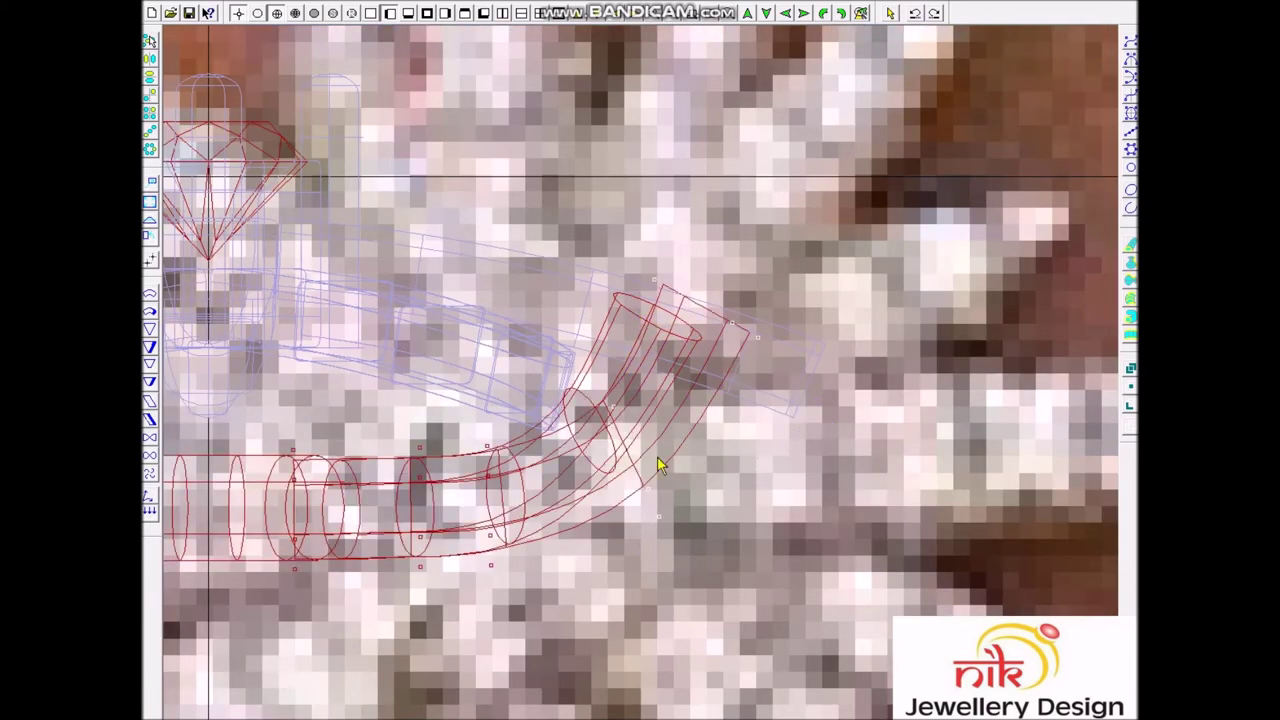
click(726, 480)
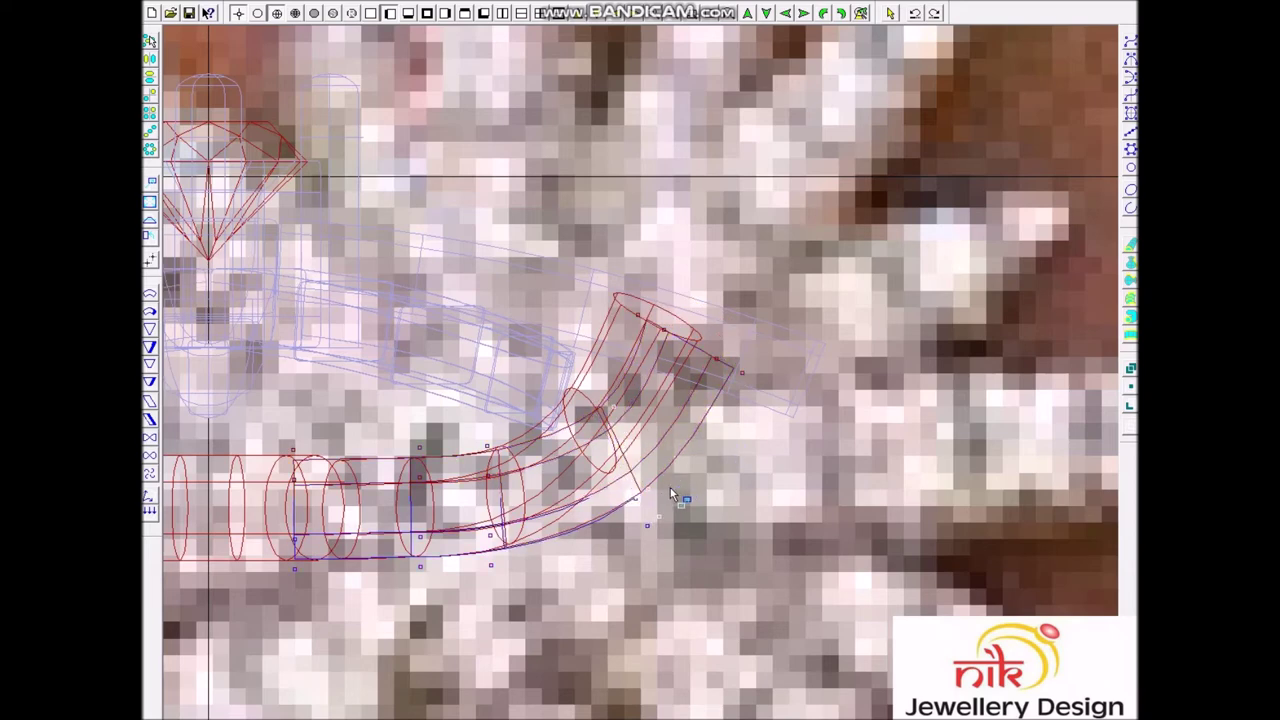
scroll(672, 488, down, 2)
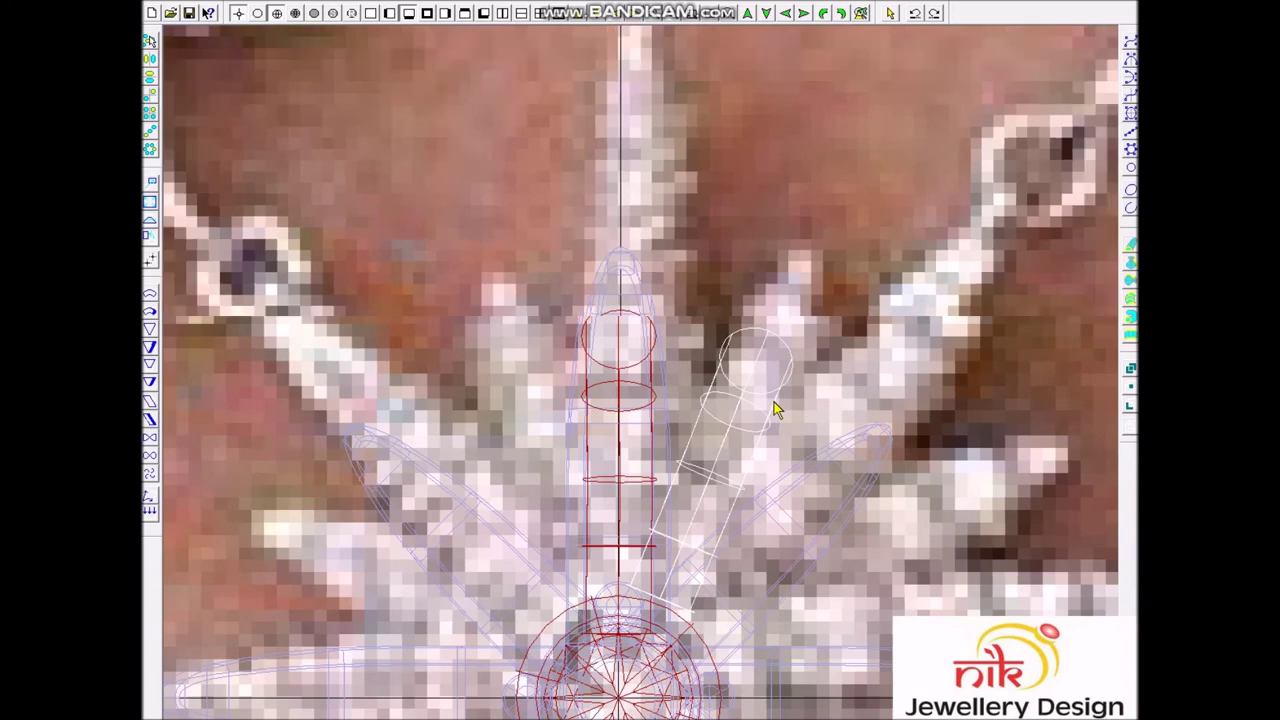
Step: Revolve the tube with Number 16 and Degree 22.5, then undo most copies
scroll(775, 408, down, 1)
click(727, 372)
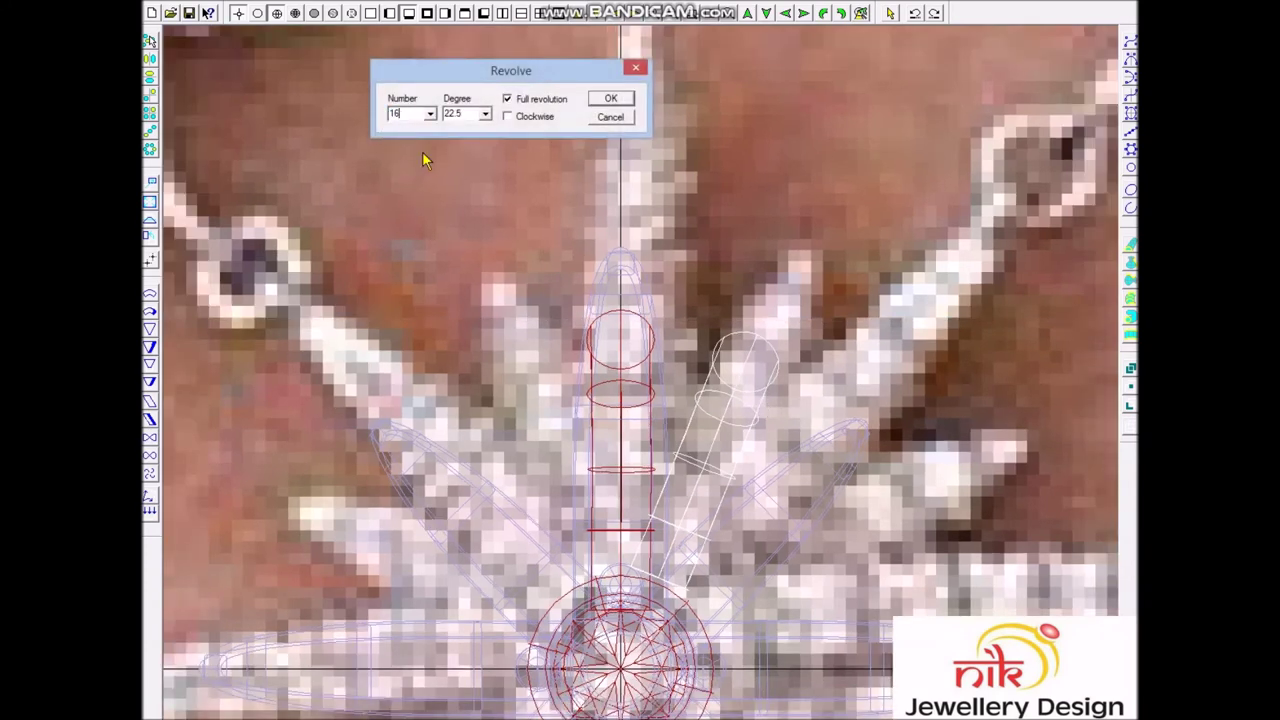
key(Return)
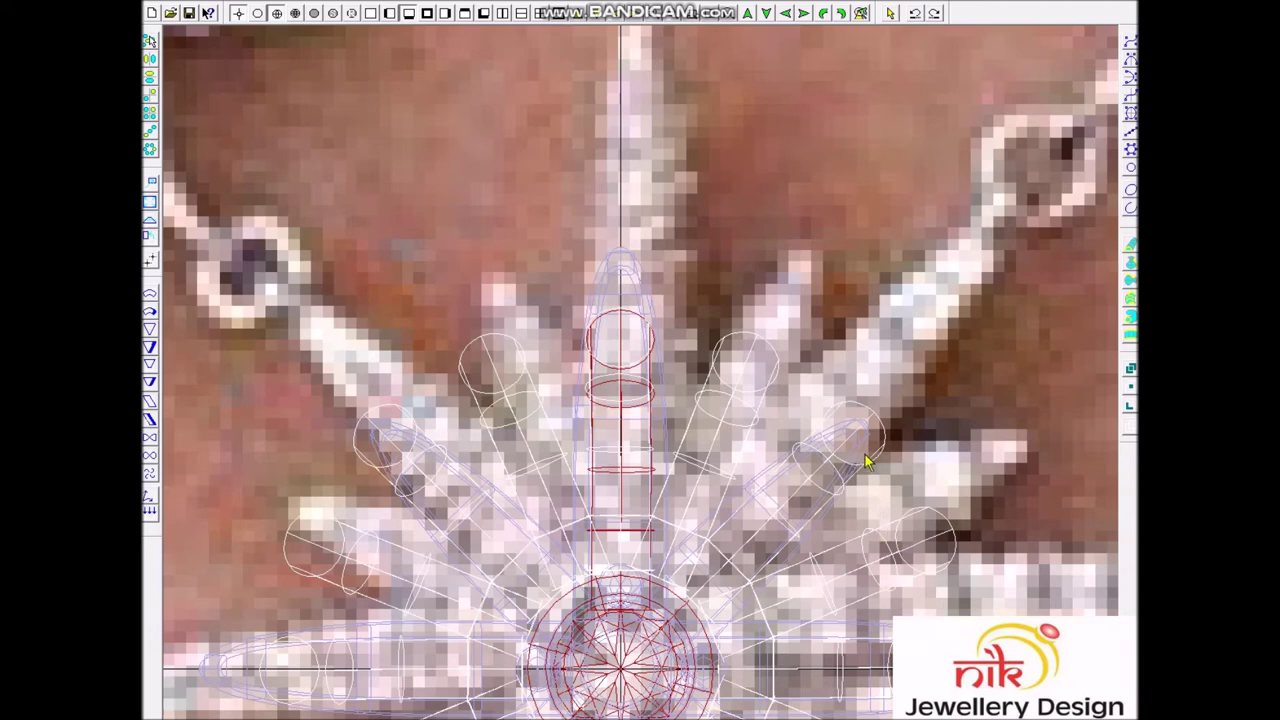
key(ctrl+z)
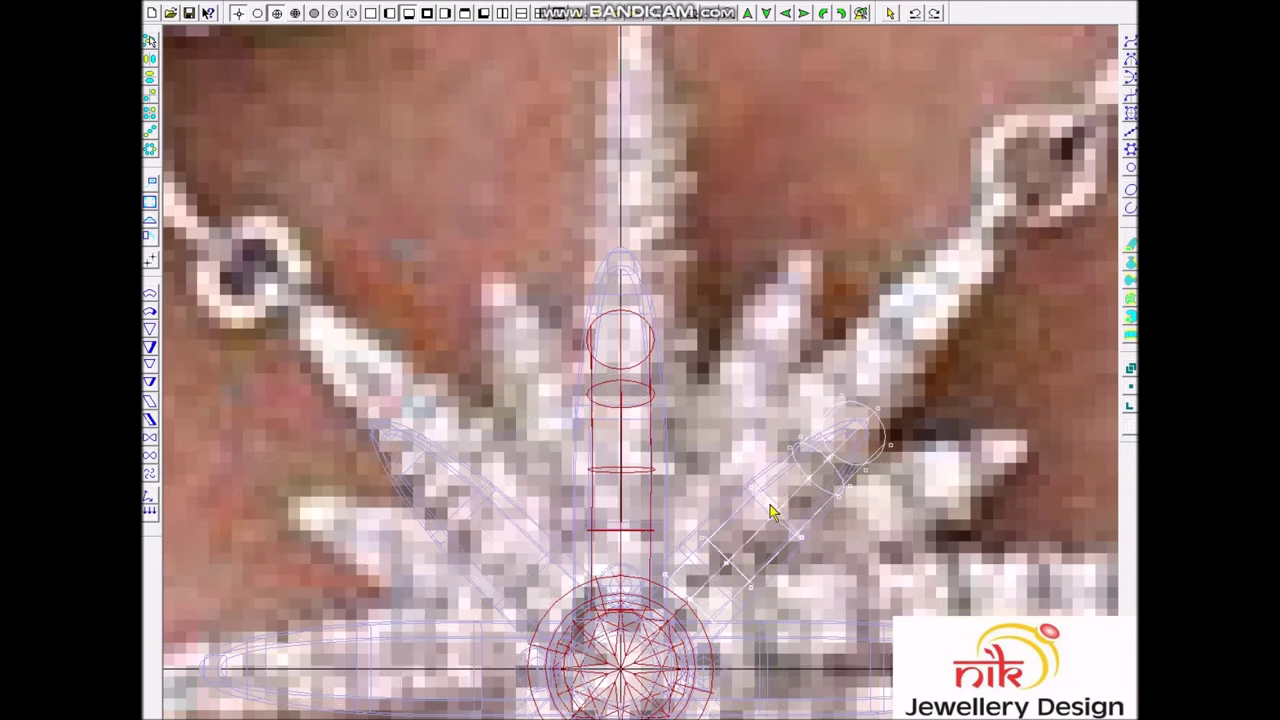
Step: Inspect the star with the remaining top-ray tube and close the Extend settings
scroll(722, 714, up, 3)
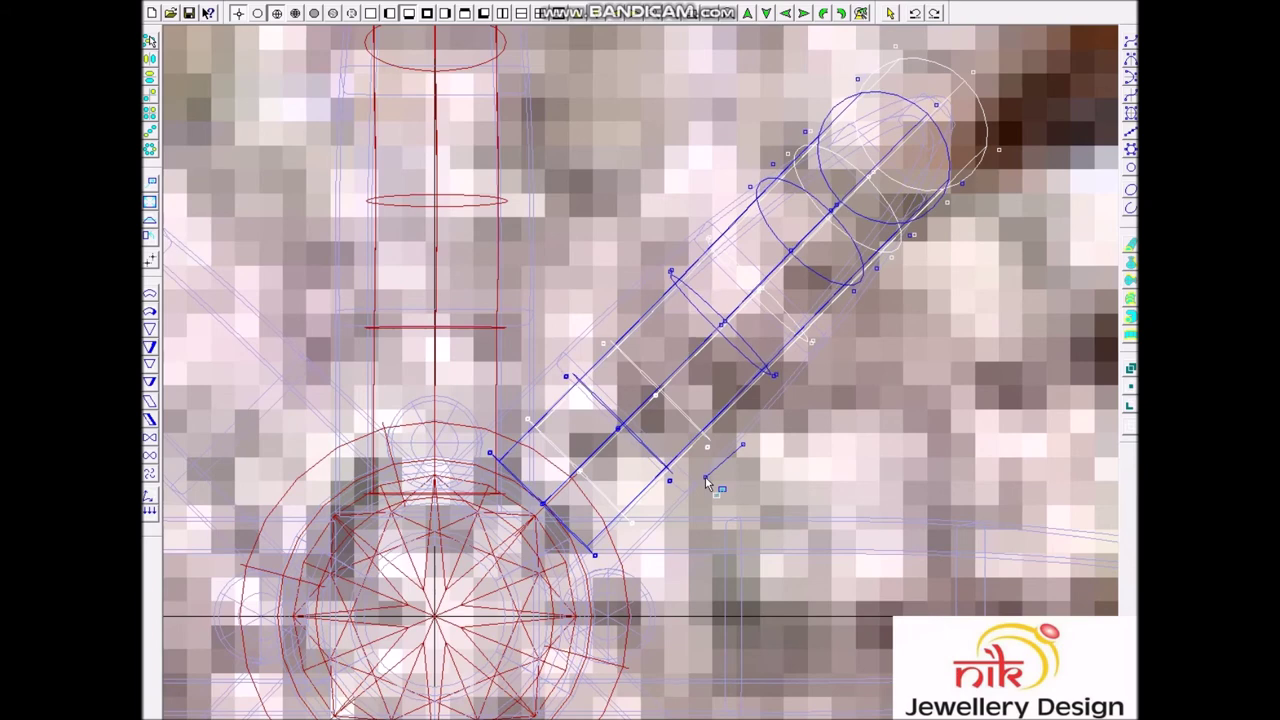
scroll(726, 458, down, 2)
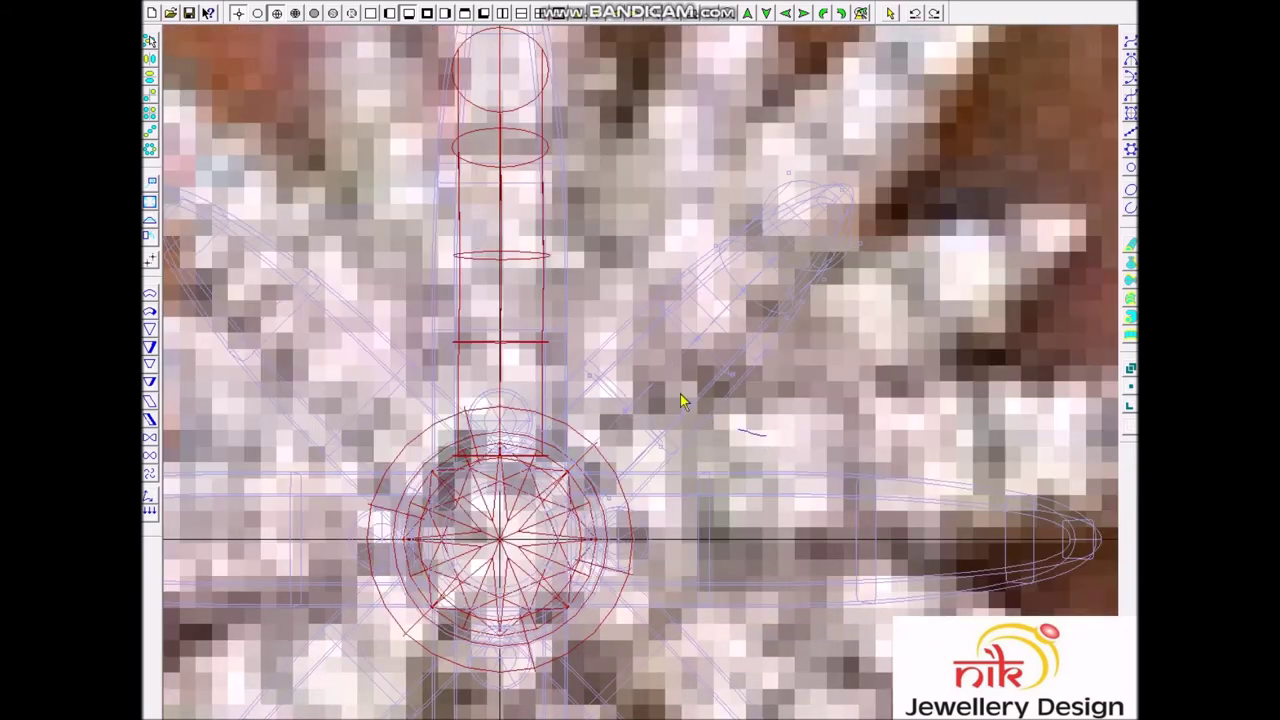
scroll(766, 431, up, 2)
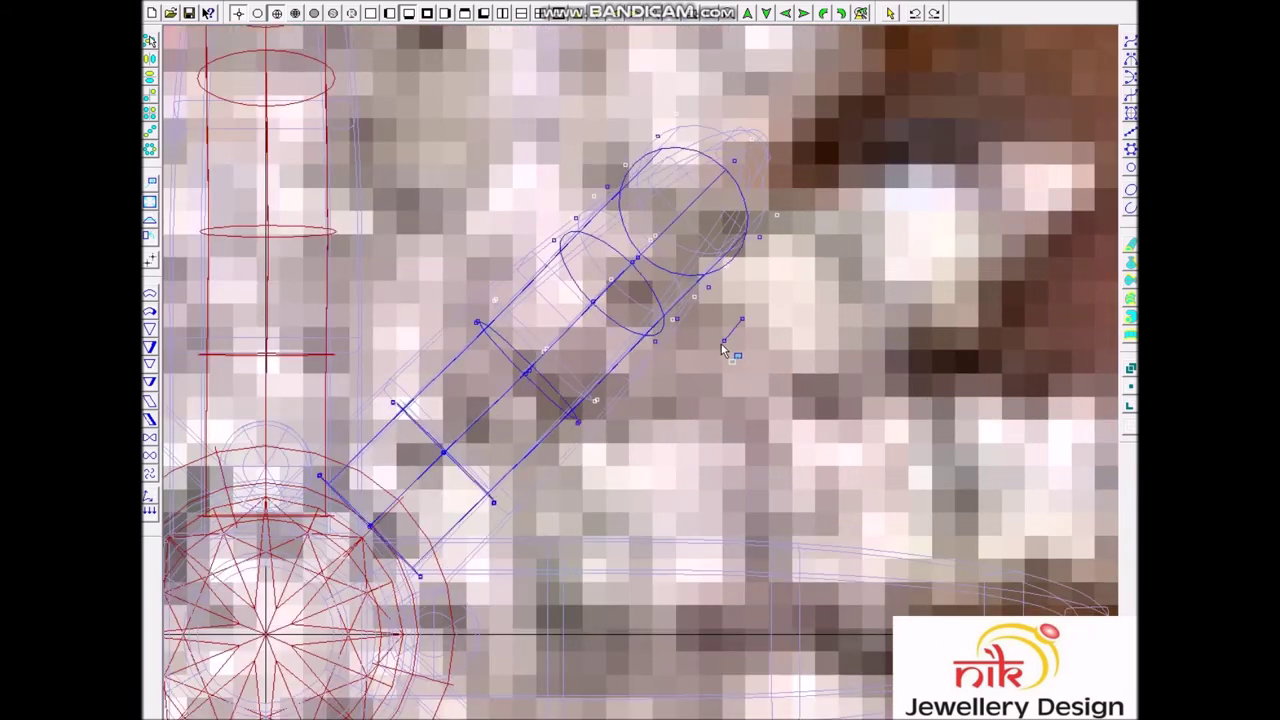
scroll(722, 322, up, 2)
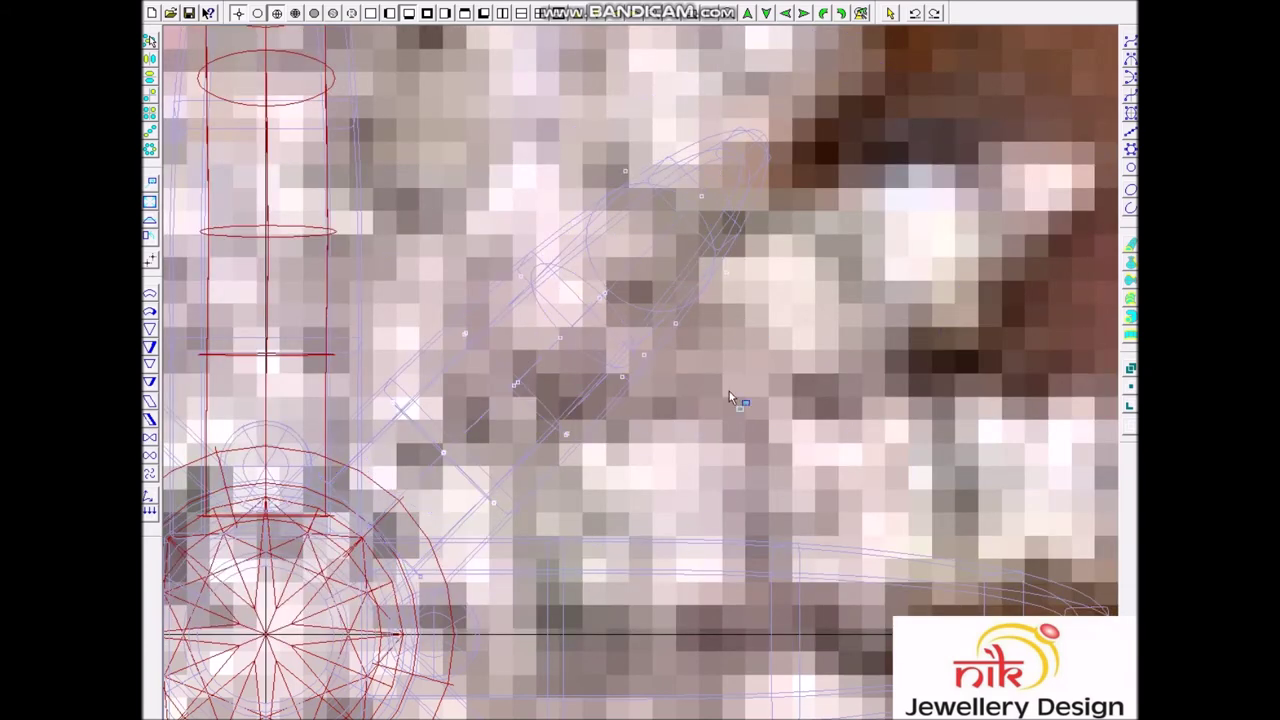
scroll(679, 372, down, 2)
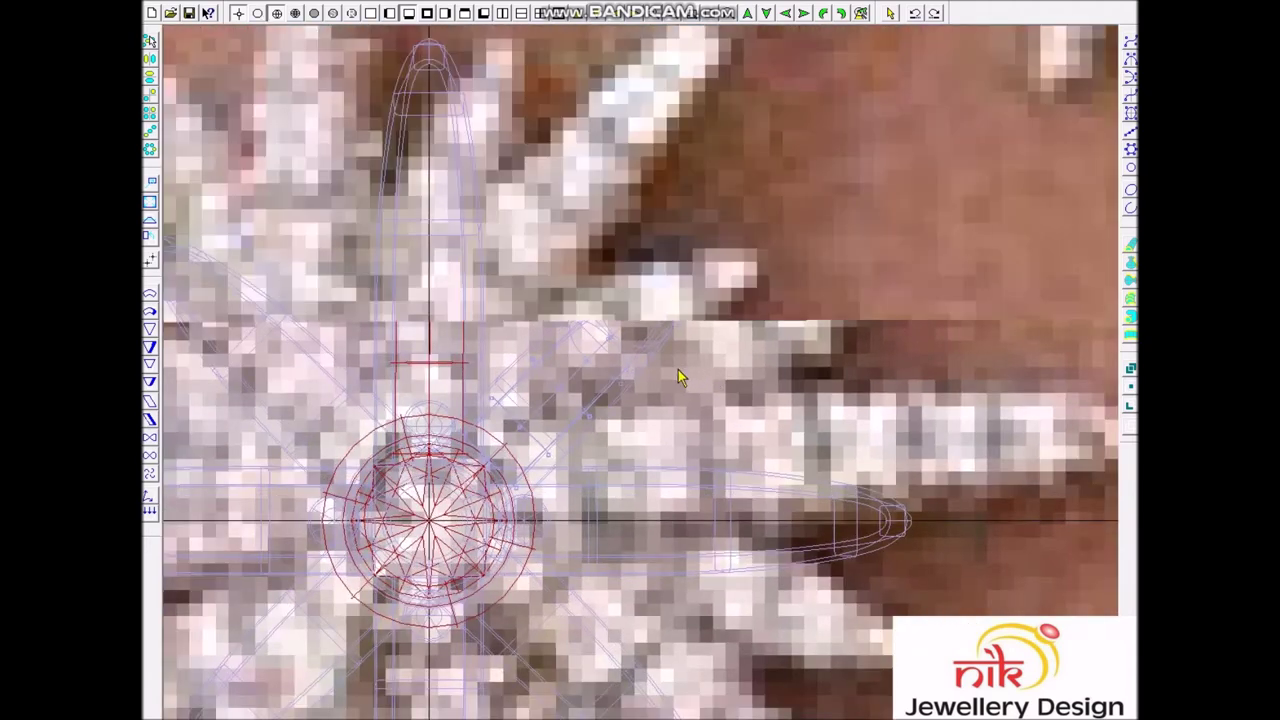
scroll(679, 376, down, 1)
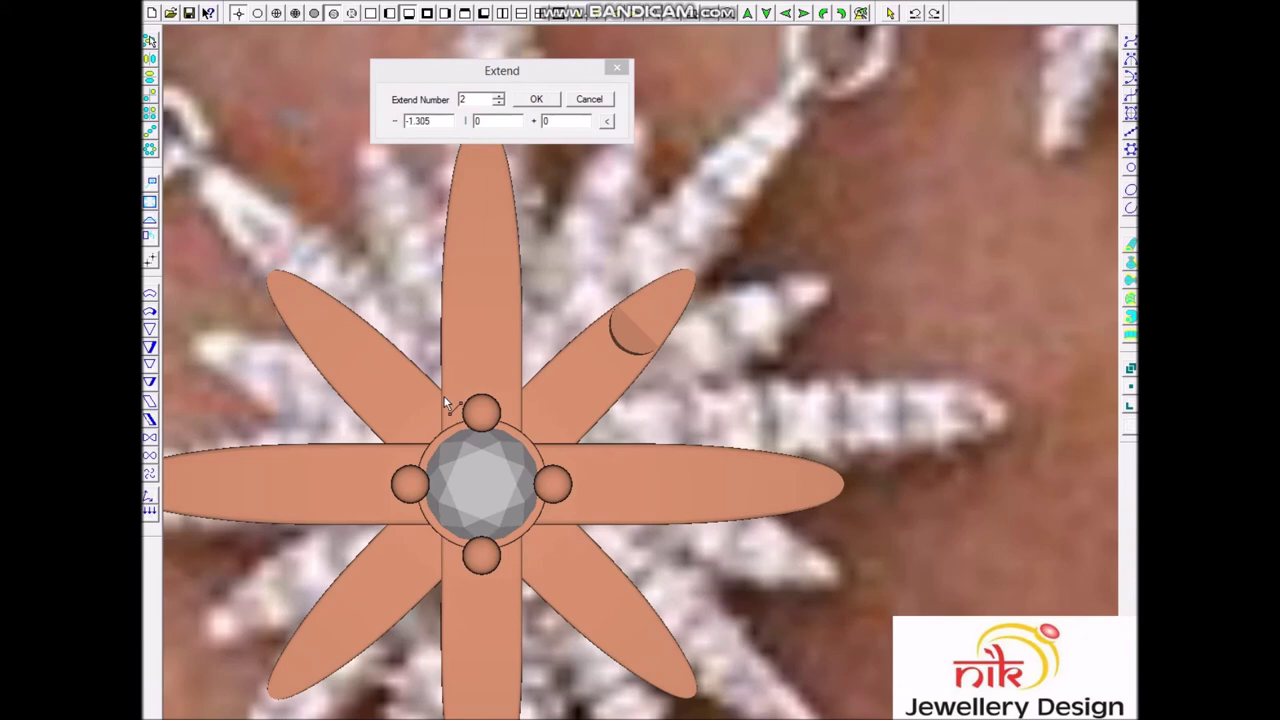
click(617, 68)
scroll(668, 370, down, 1)
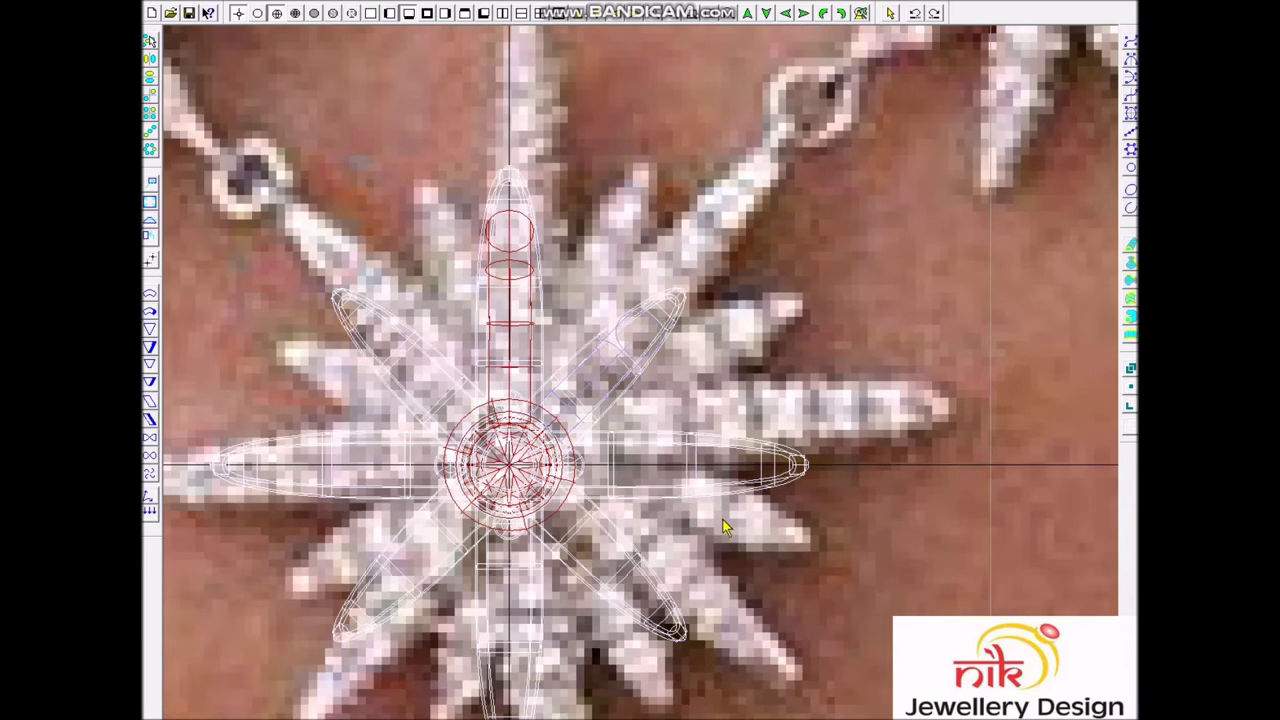
Step: Select the star's prongs and insert a gem from the Round-k 0.15 database set
click(724, 528)
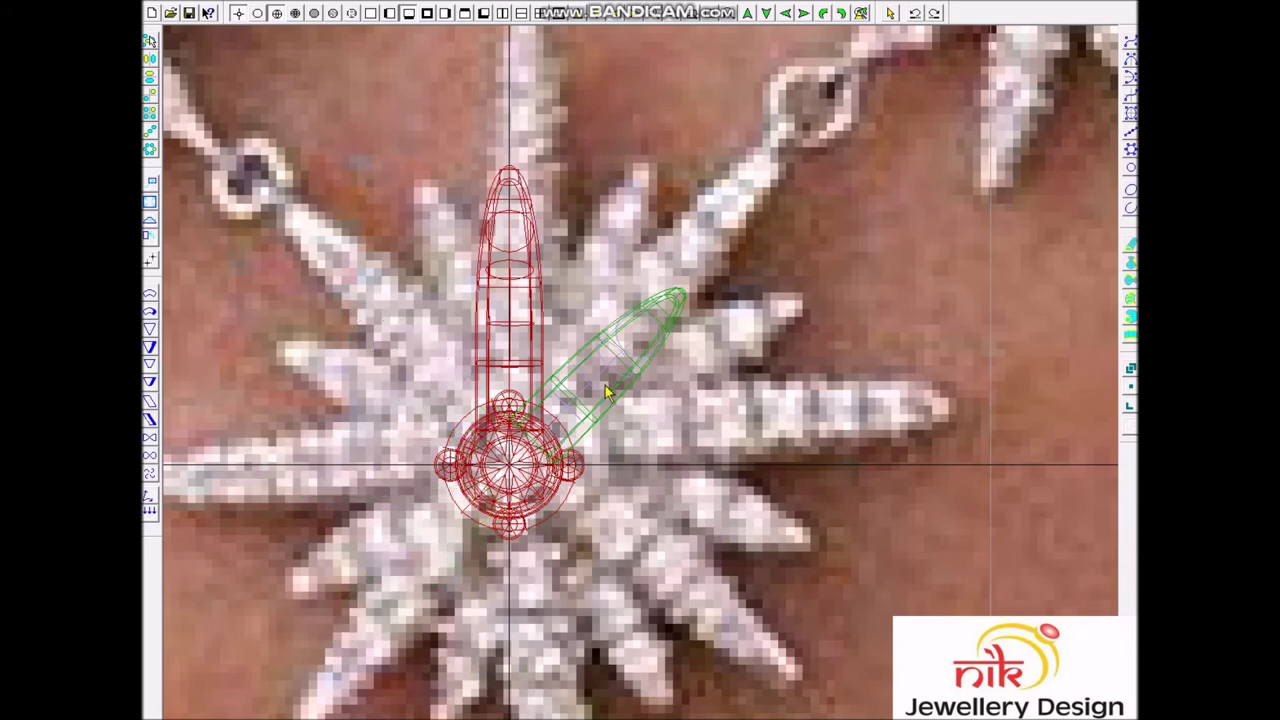
key(ctrl+d)
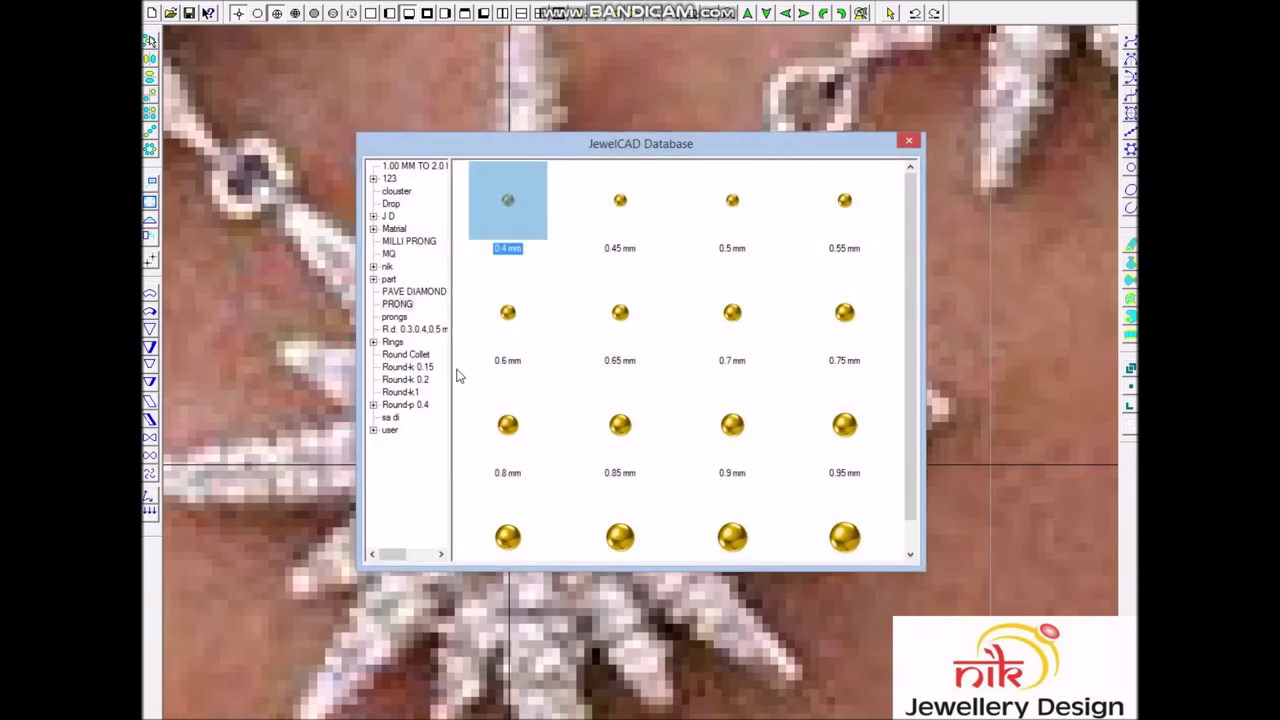
click(430, 367)
double_click(730, 338)
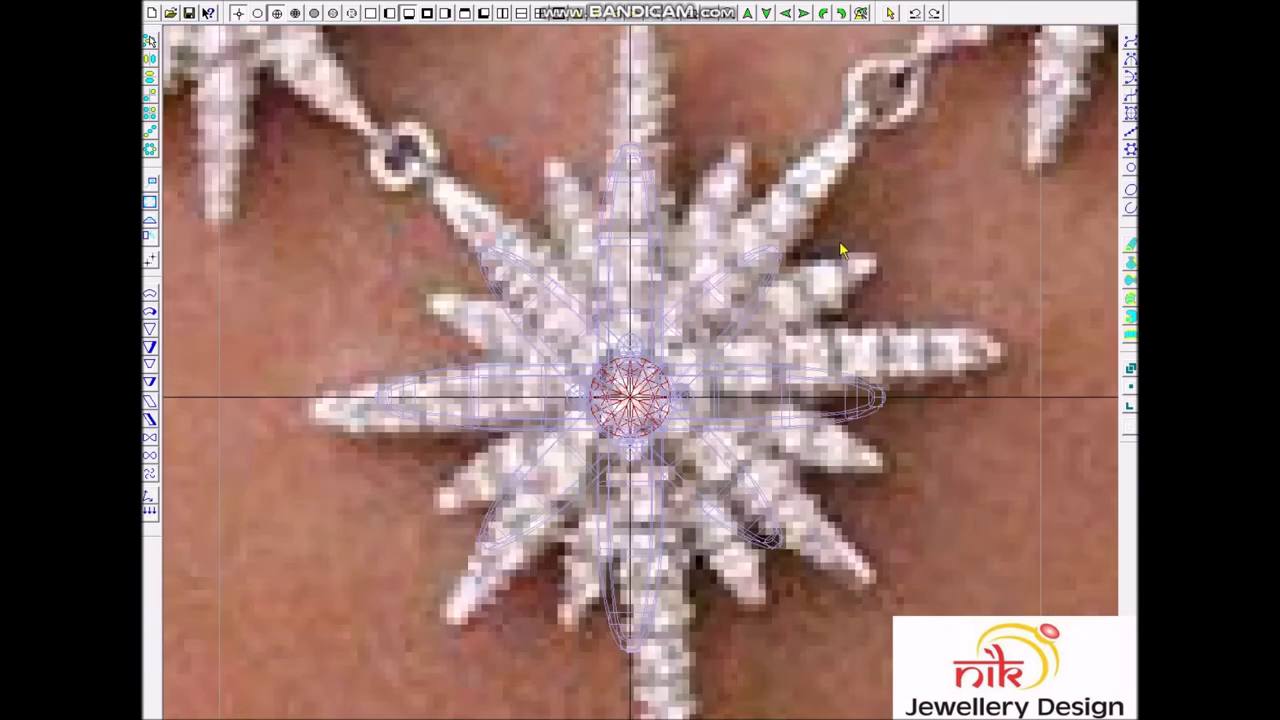
scroll(735, 338, down, 2)
scroll(633, 461, up, 3)
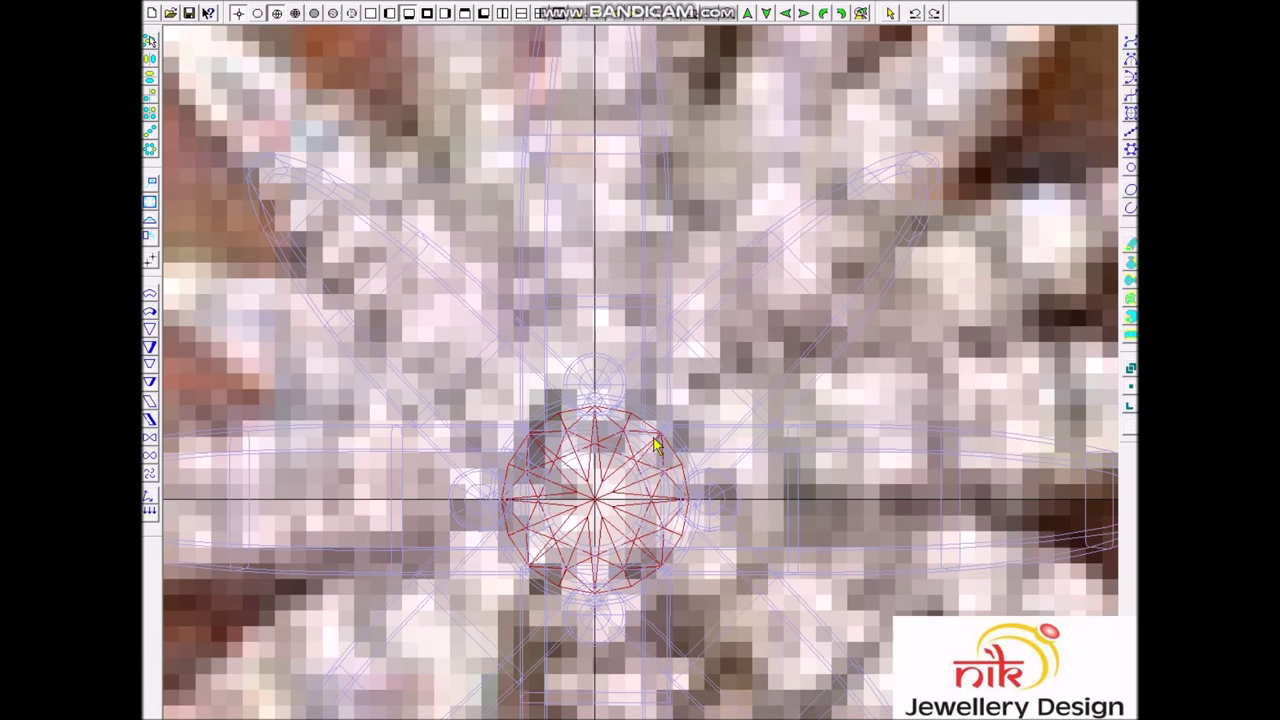
Step: Place a 1.3 mm round gem on the upper ray of the star
right_click(560, 346)
double_click(713, 292)
scroll(646, 296, up, 4)
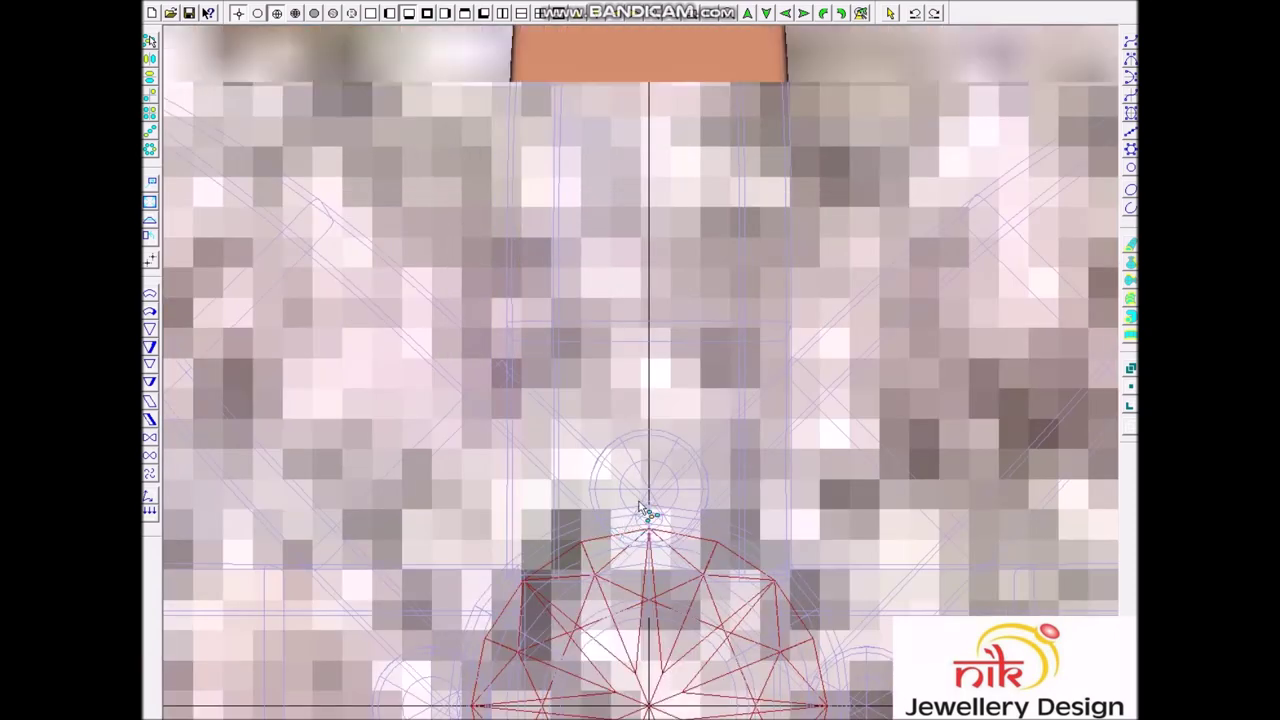
click(649, 290)
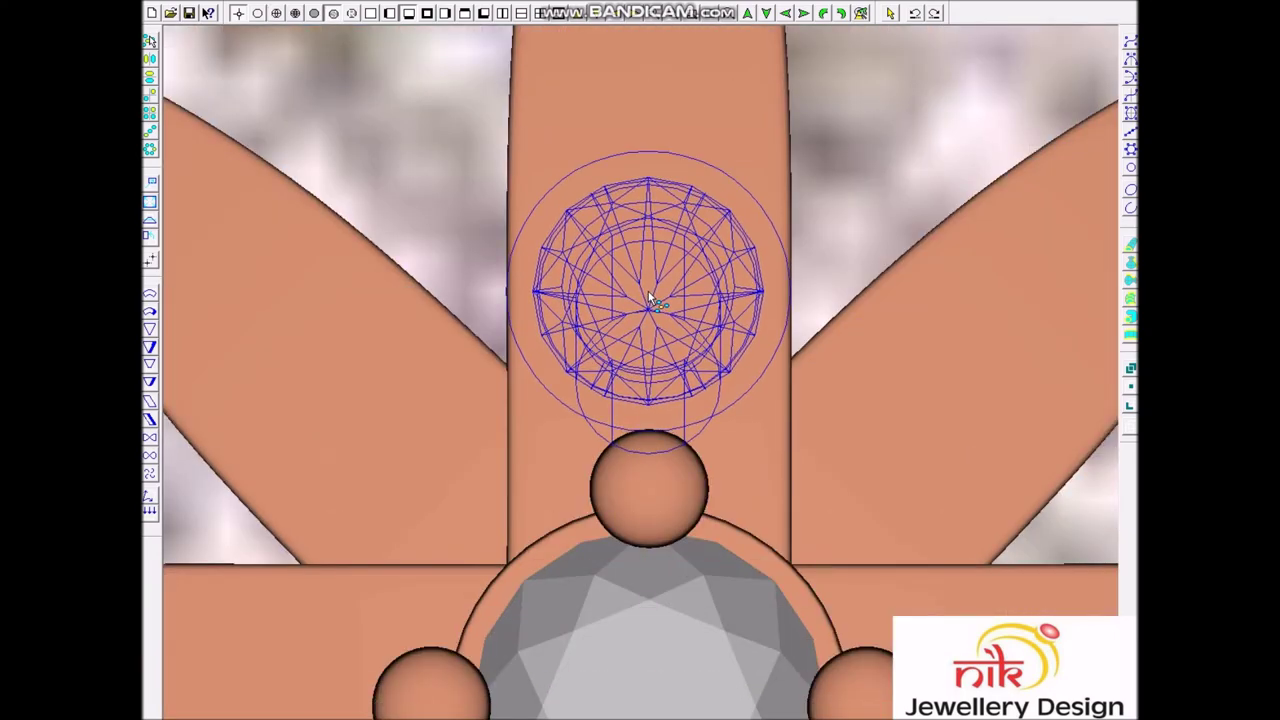
scroll(687, 459, down, 2)
scroll(687, 459, up, 2)
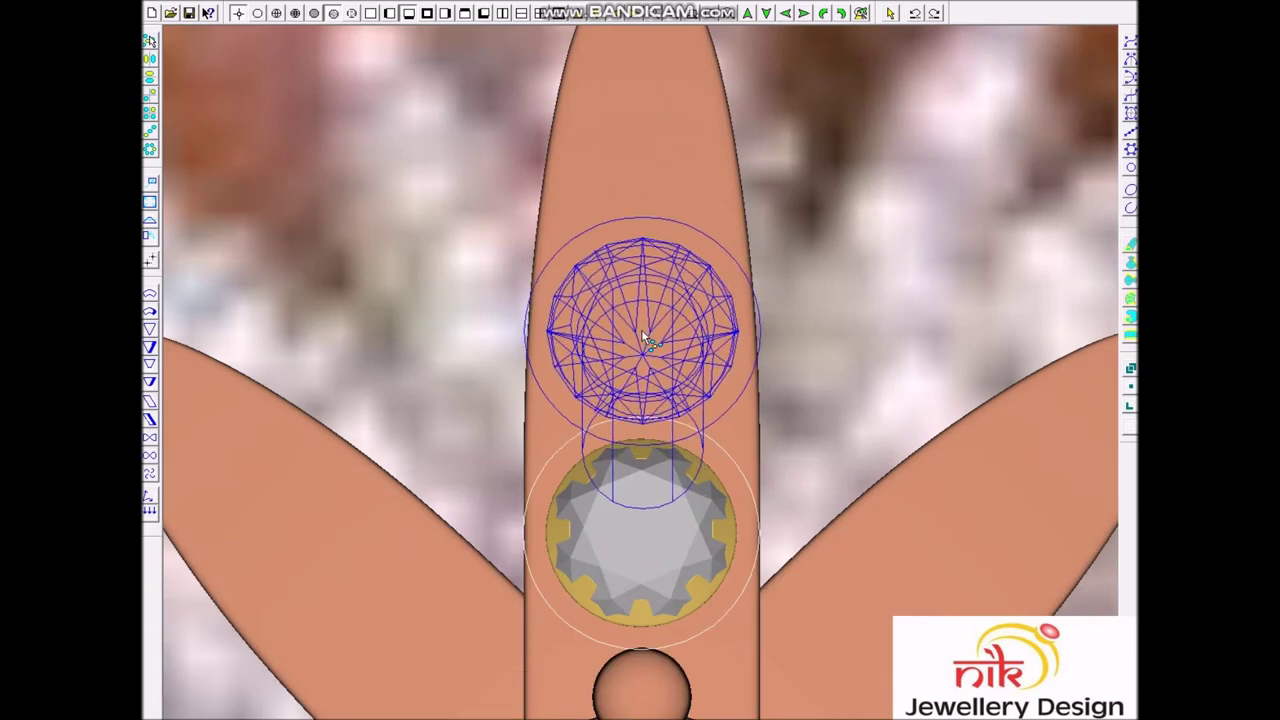
click(642, 323)
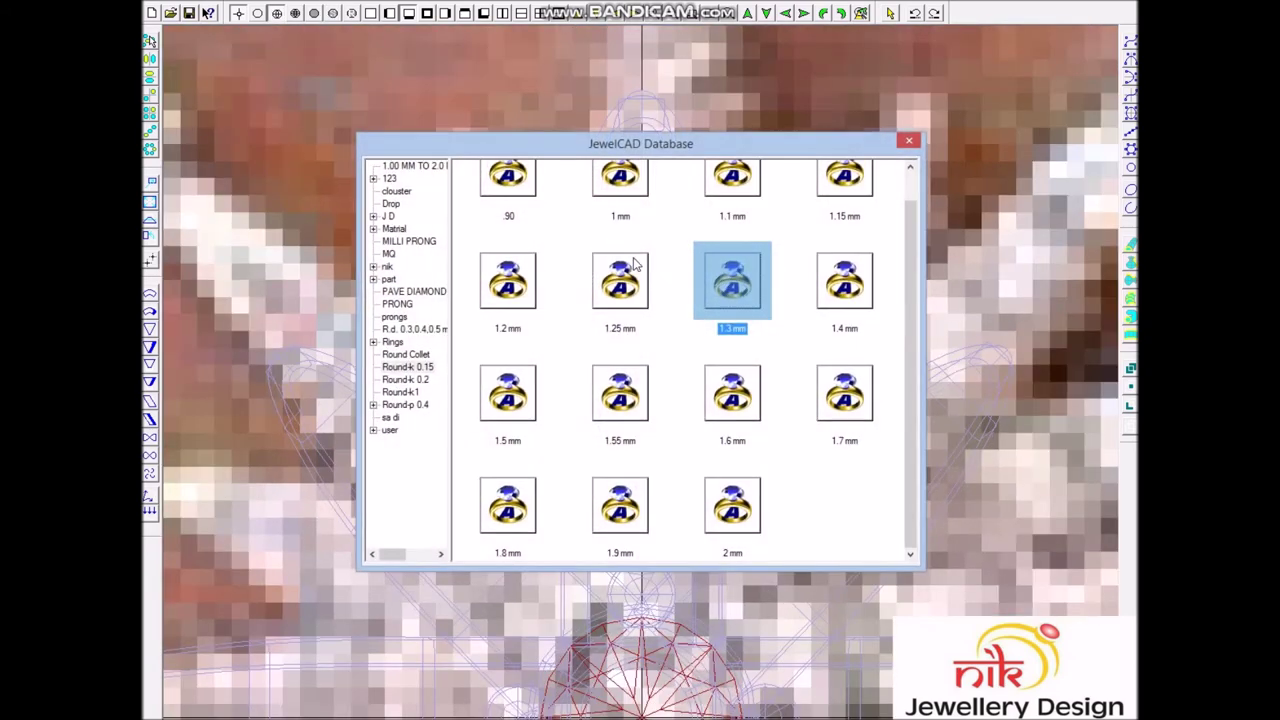
Step: Place 1 mm round stones further along the upper ray
double_click(620, 208)
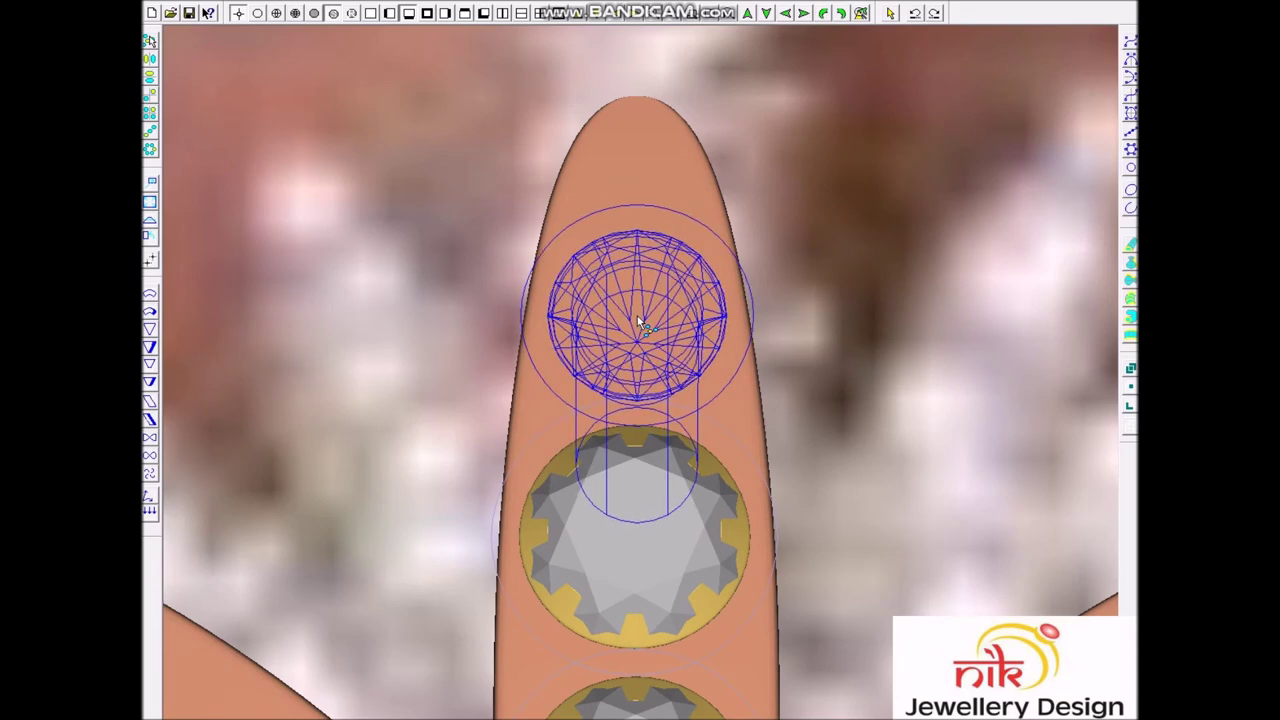
click(639, 320)
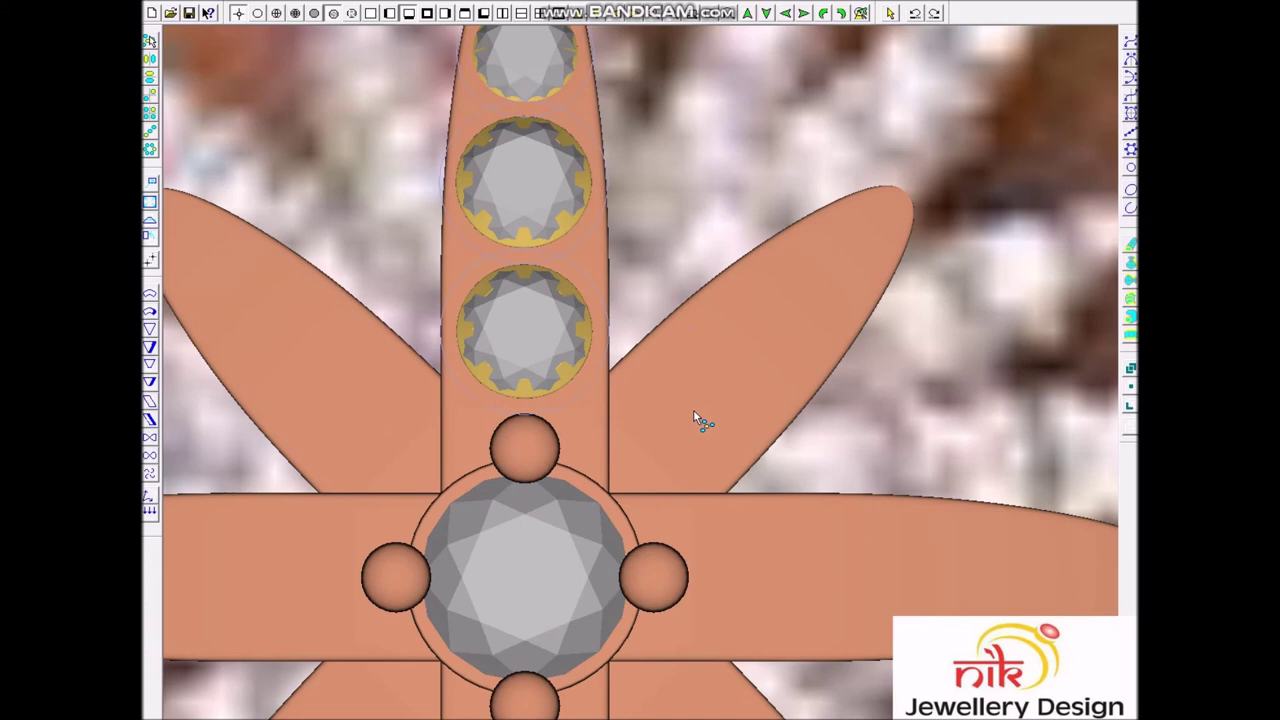
click(694, 403)
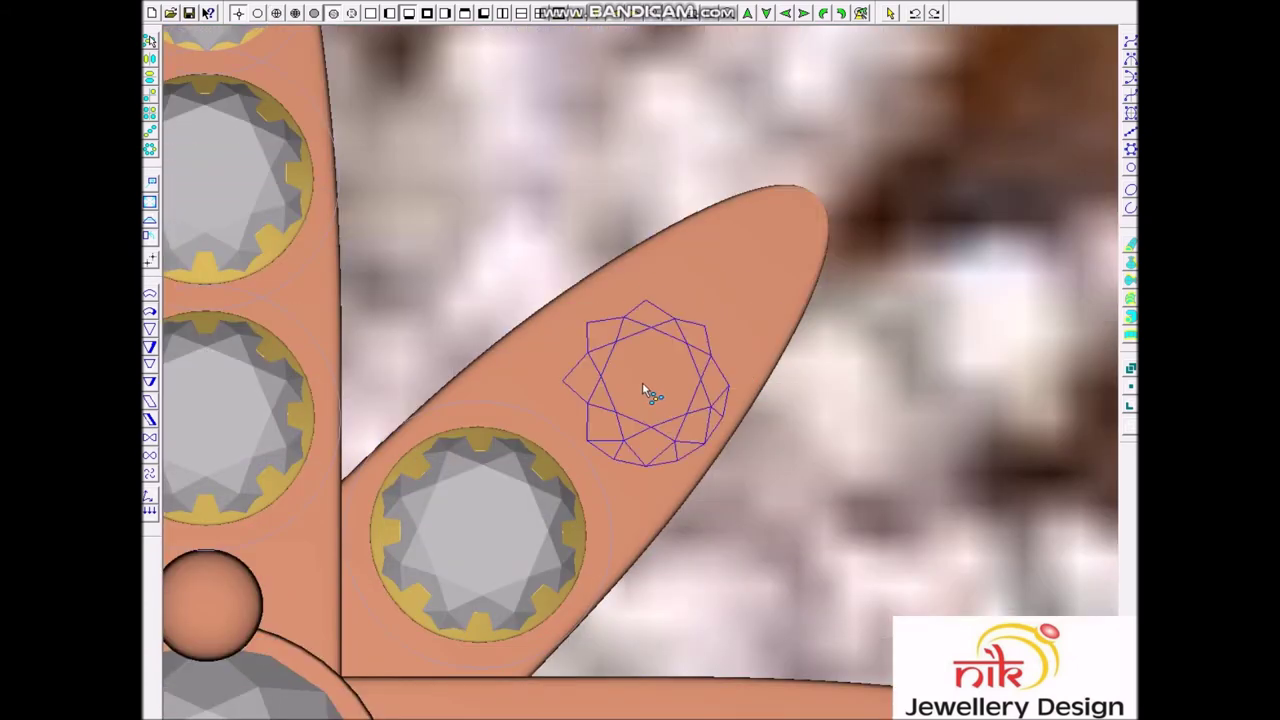
Step: Place the last gem, then select the ray outlines together with their gems
click(633, 383)
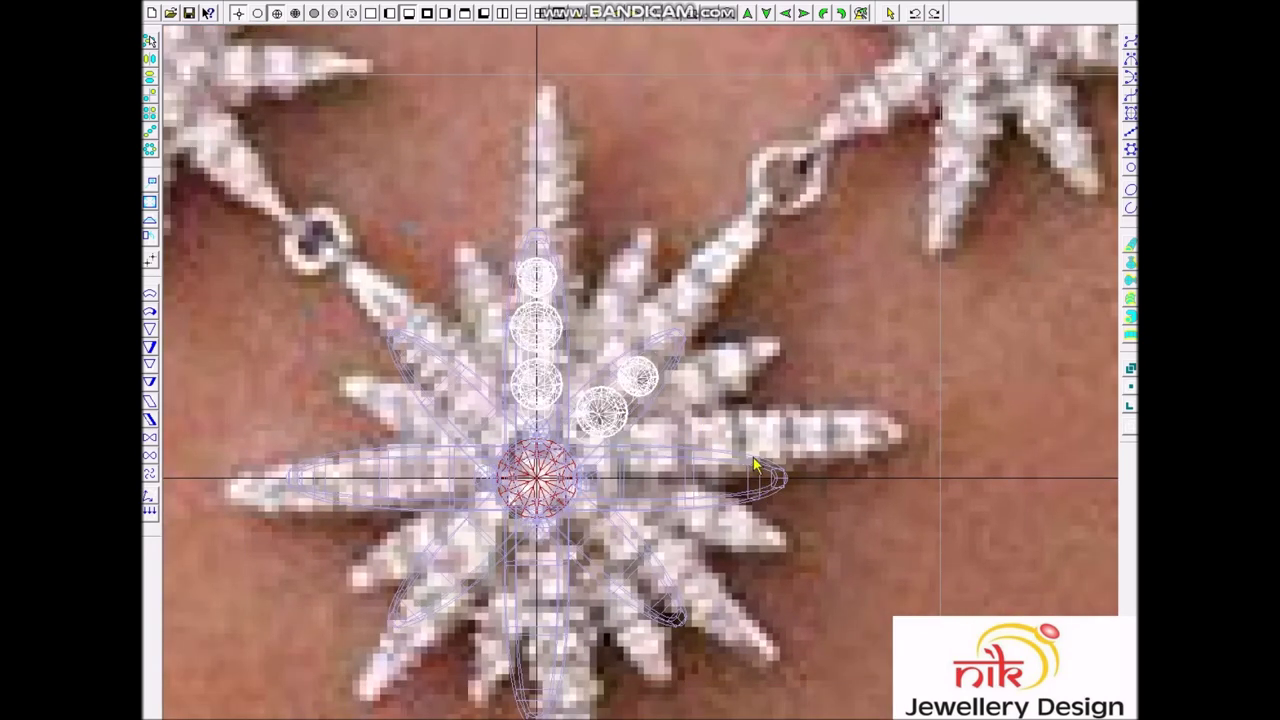
key(Escape)
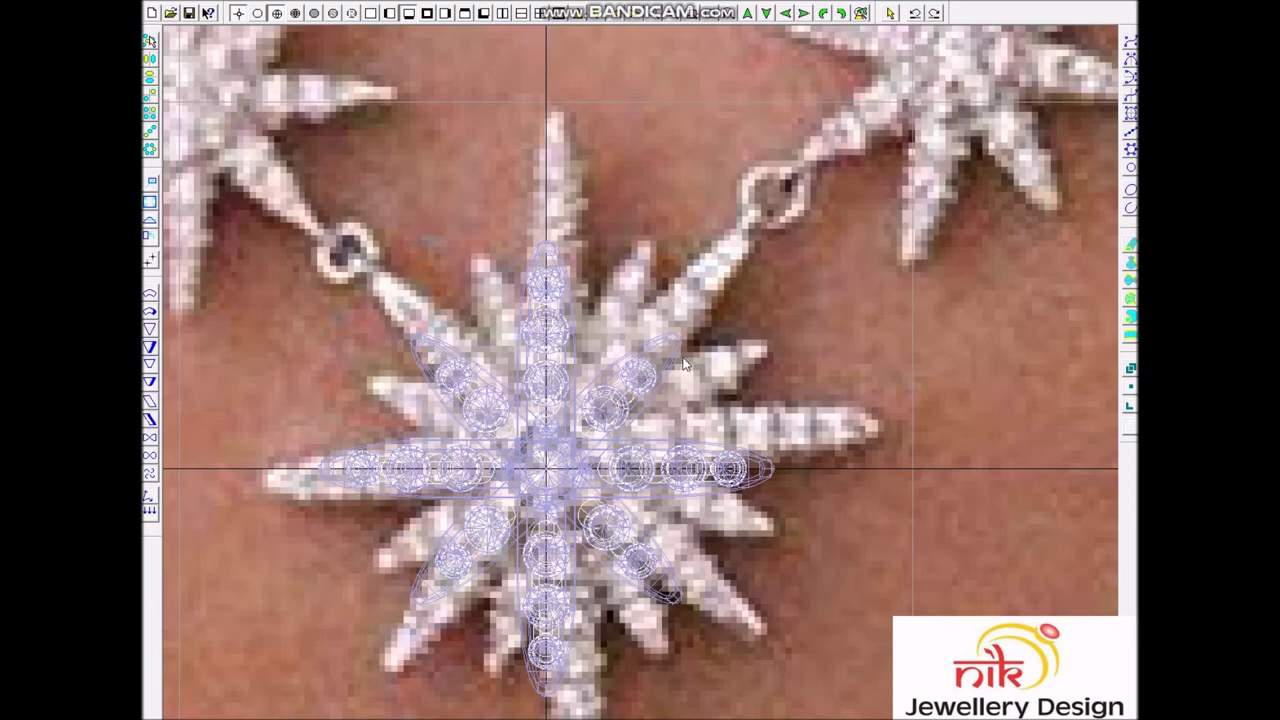
click(676, 363)
Step: Open the layer list and show the prong ball sizes in the library
scroll(576, 488, up, 2)
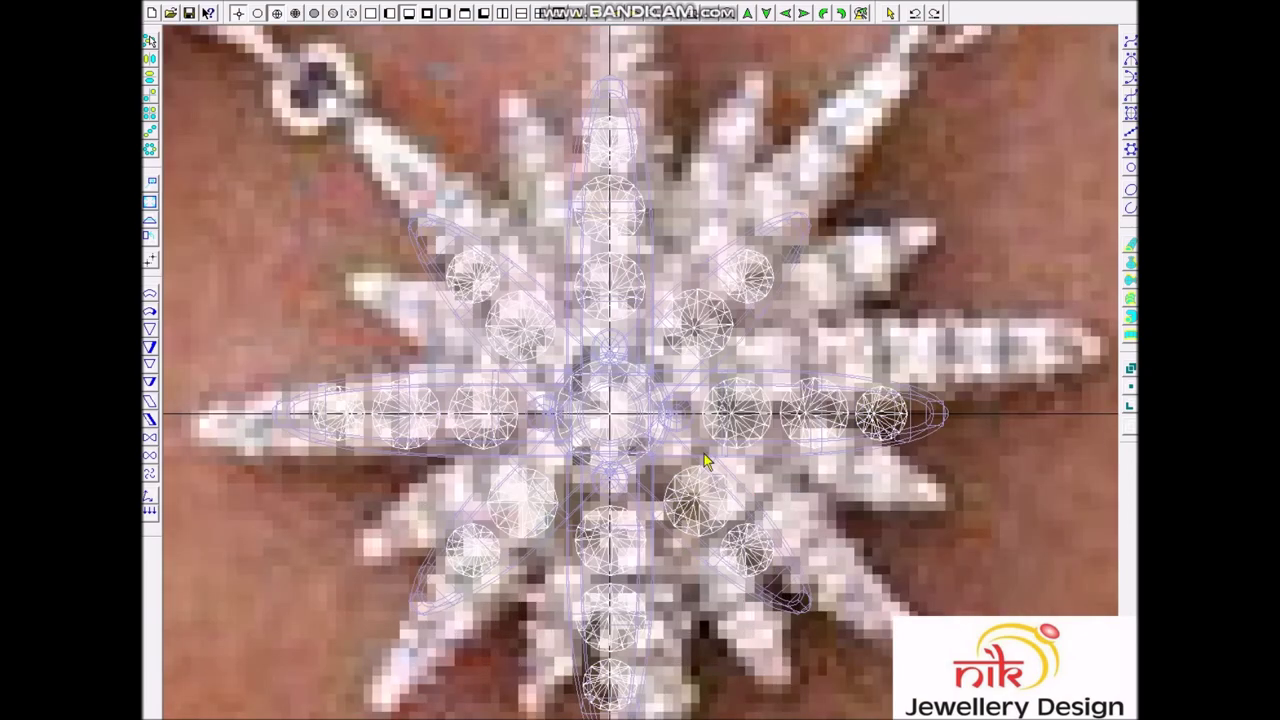
key(ctrl+l)
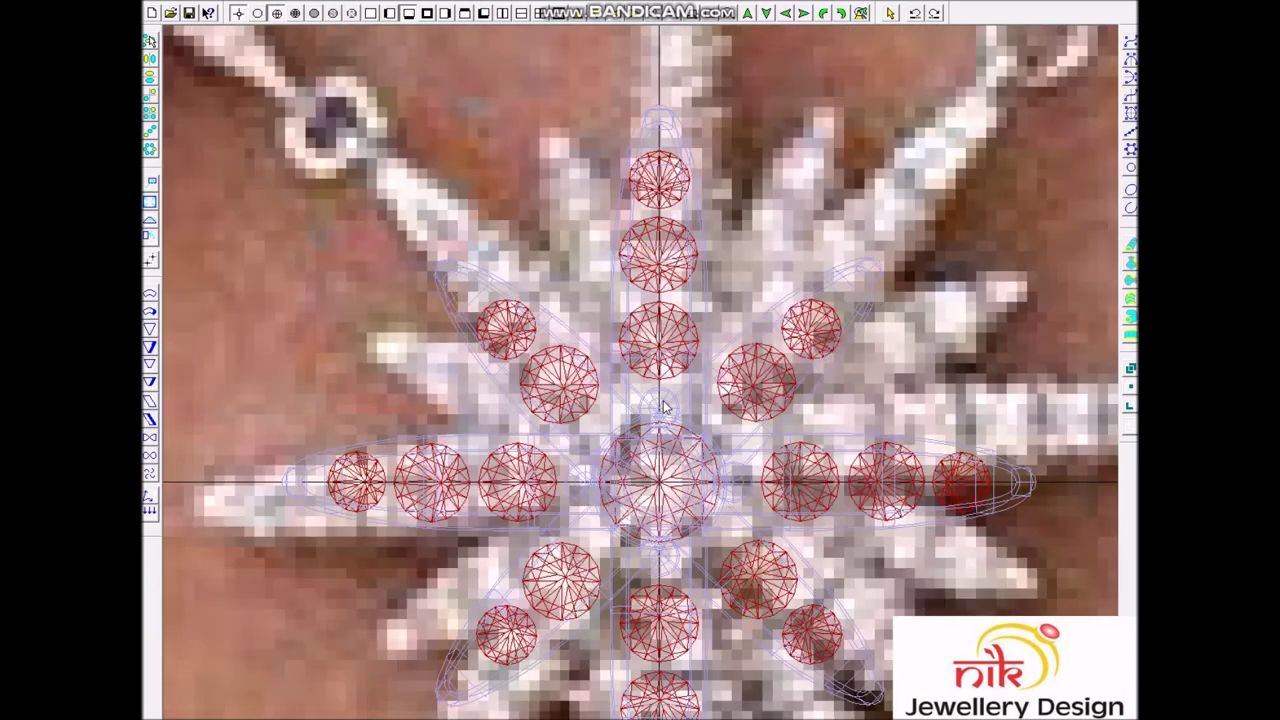
click(394, 305)
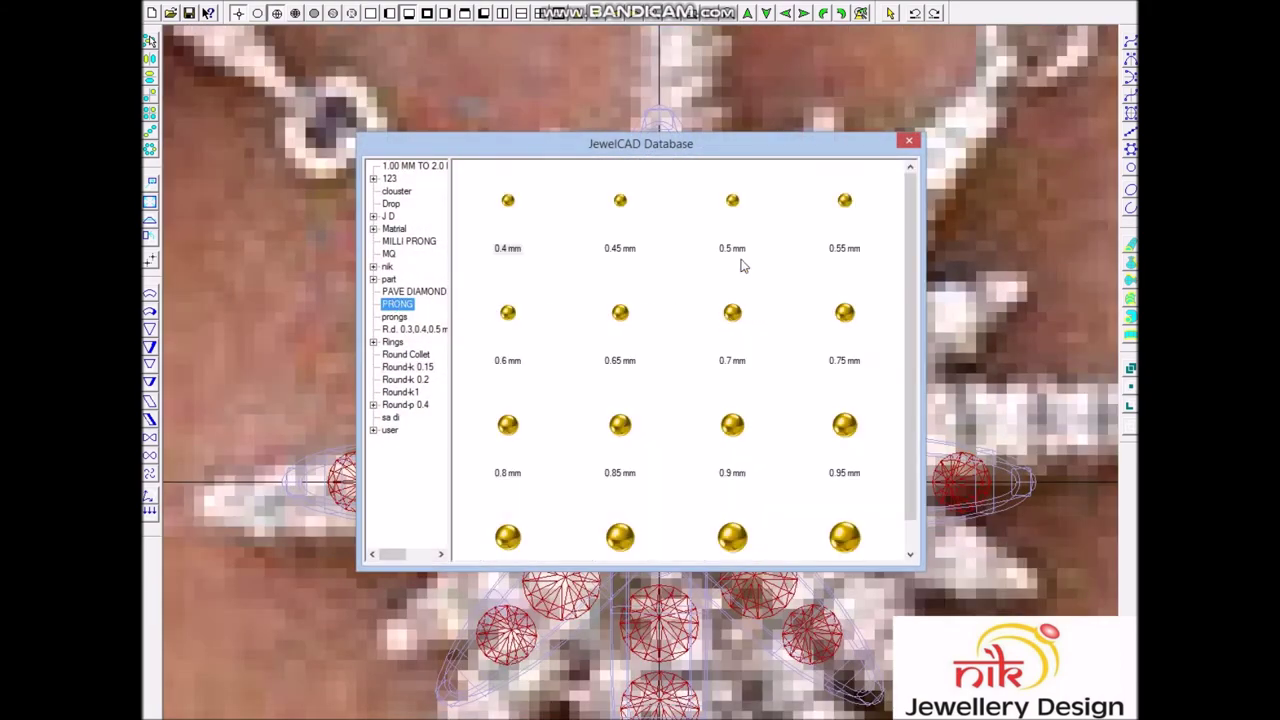
Step: Place prong balls around the stones on the upper ray, out to its tip
double_click(846, 222)
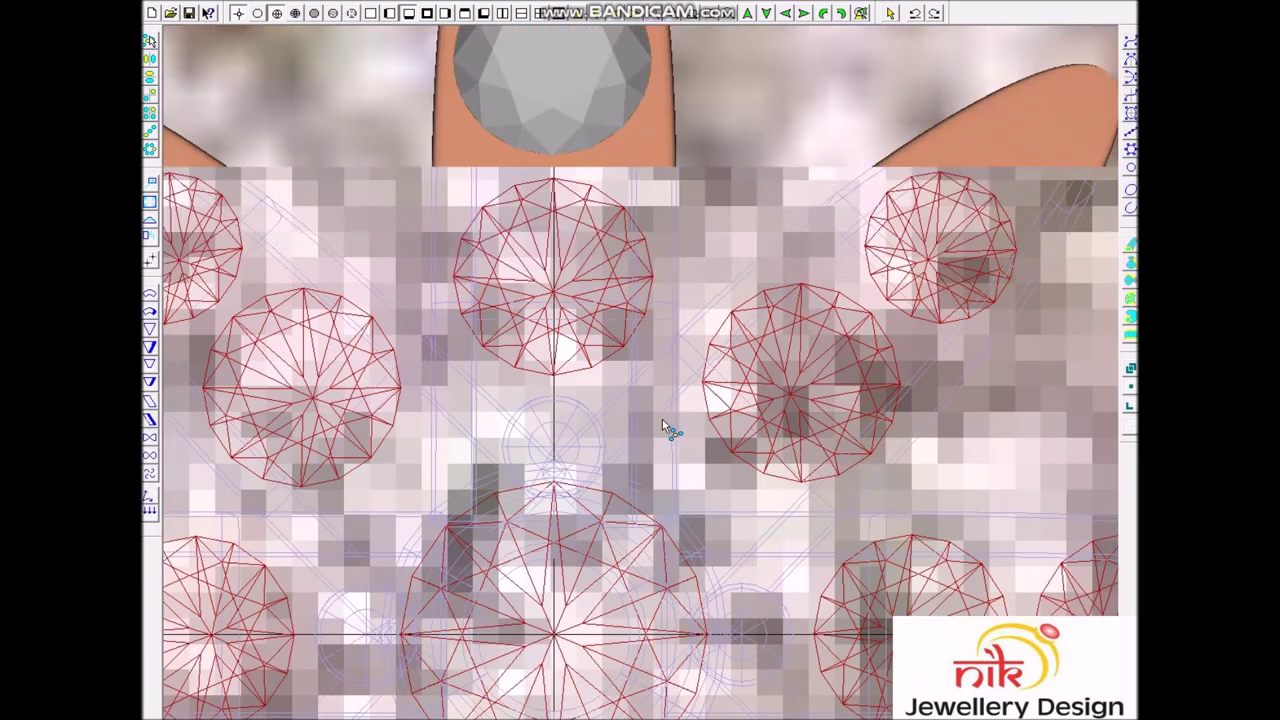
click(629, 377)
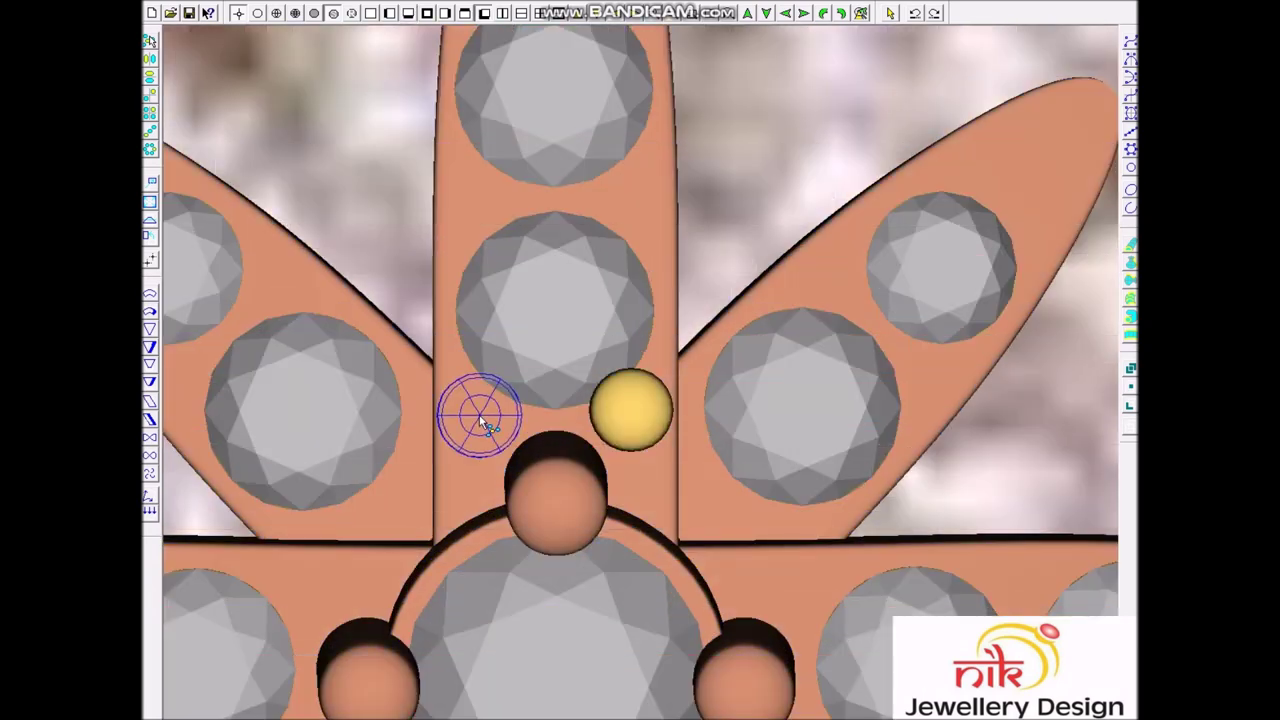
click(480, 412)
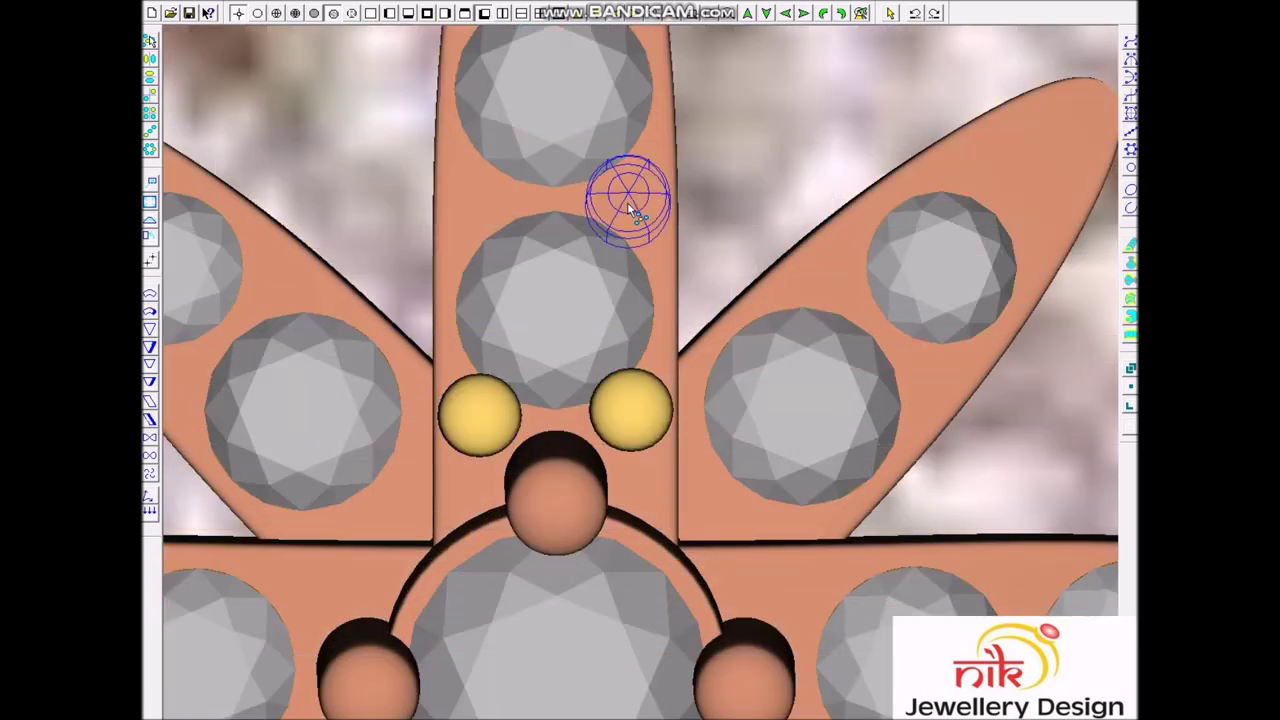
click(626, 199)
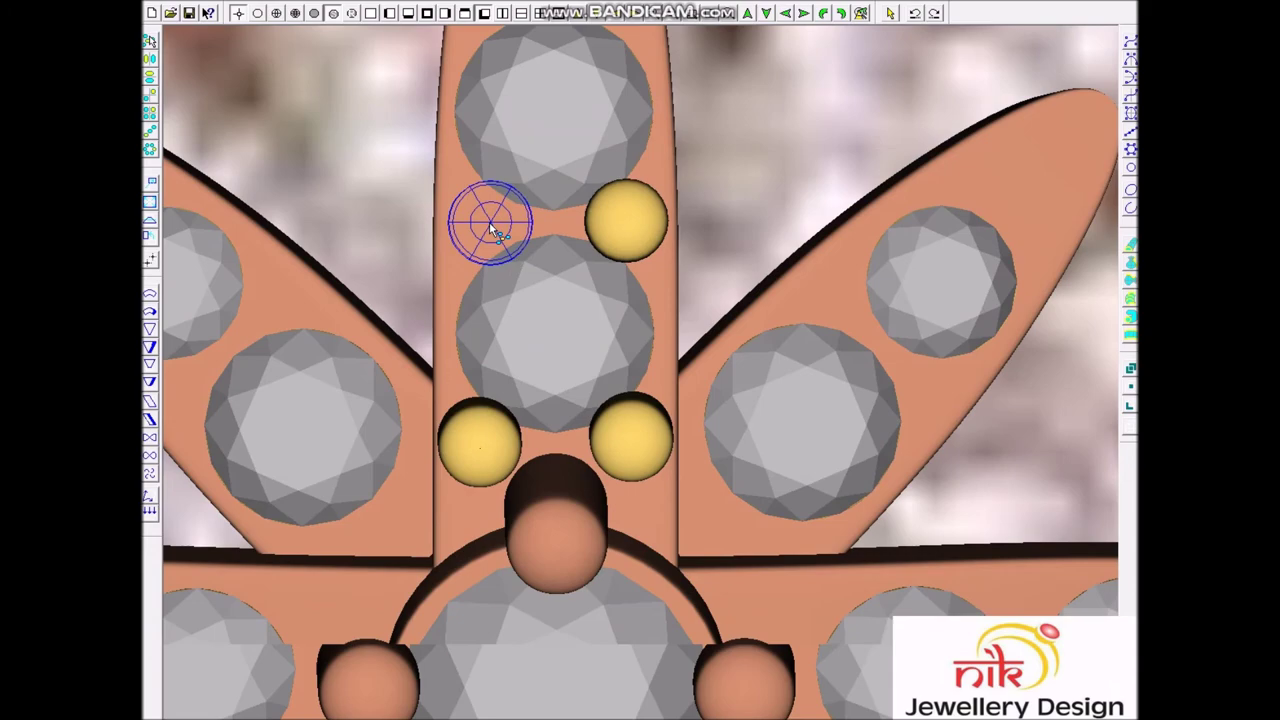
scroll(600, 300, down, 2)
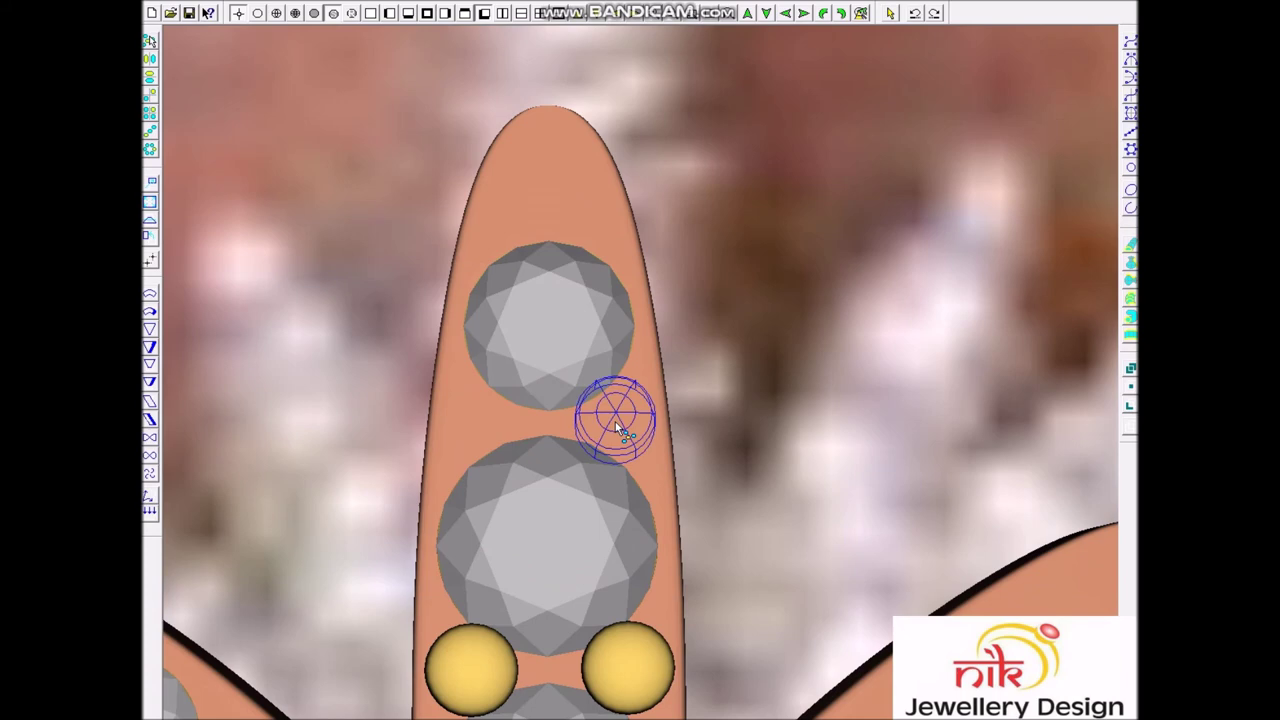
click(616, 425)
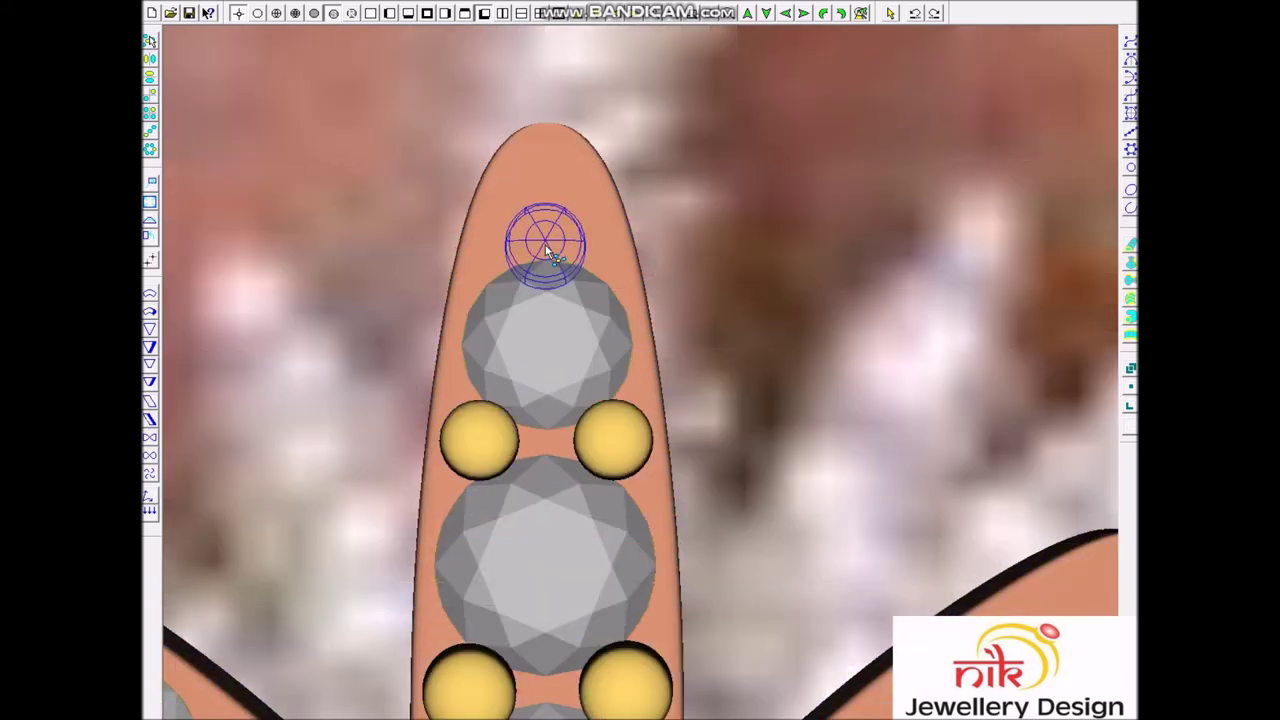
click(545, 230)
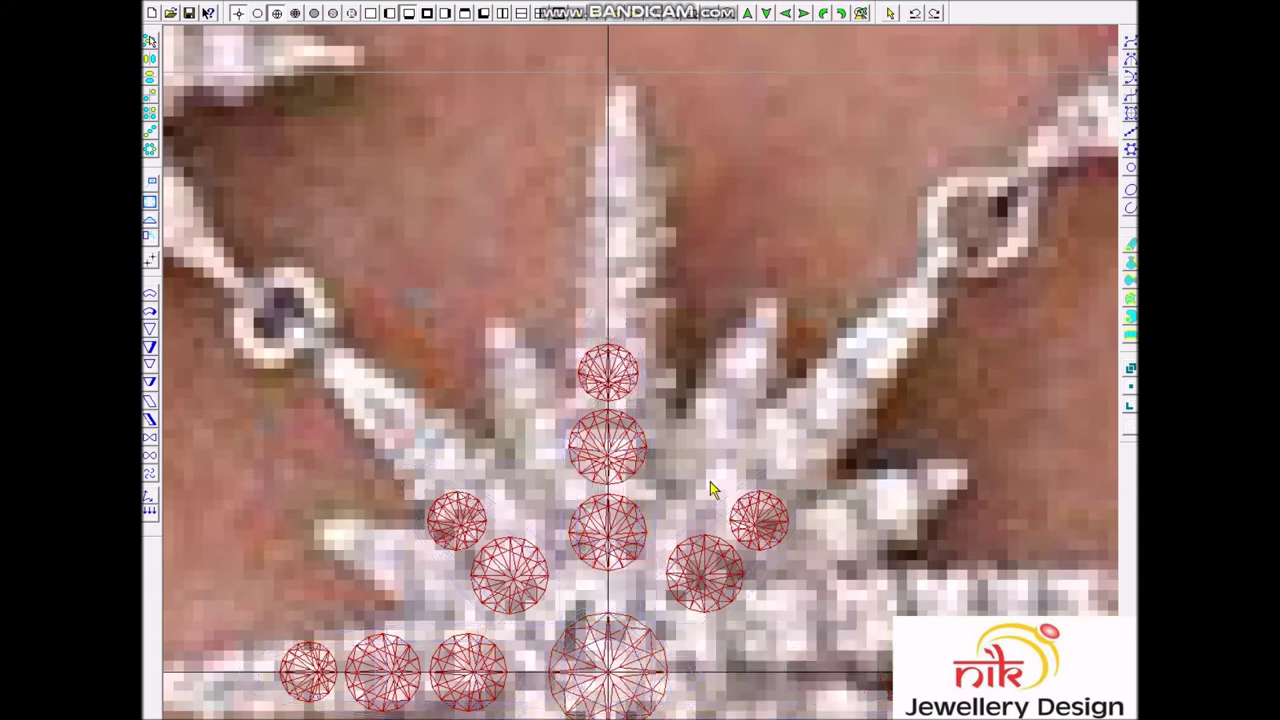
Step: Add 0.45 mm prongs along the diagonal ray, then repeat the prongs around every ray
right_click(636, 350)
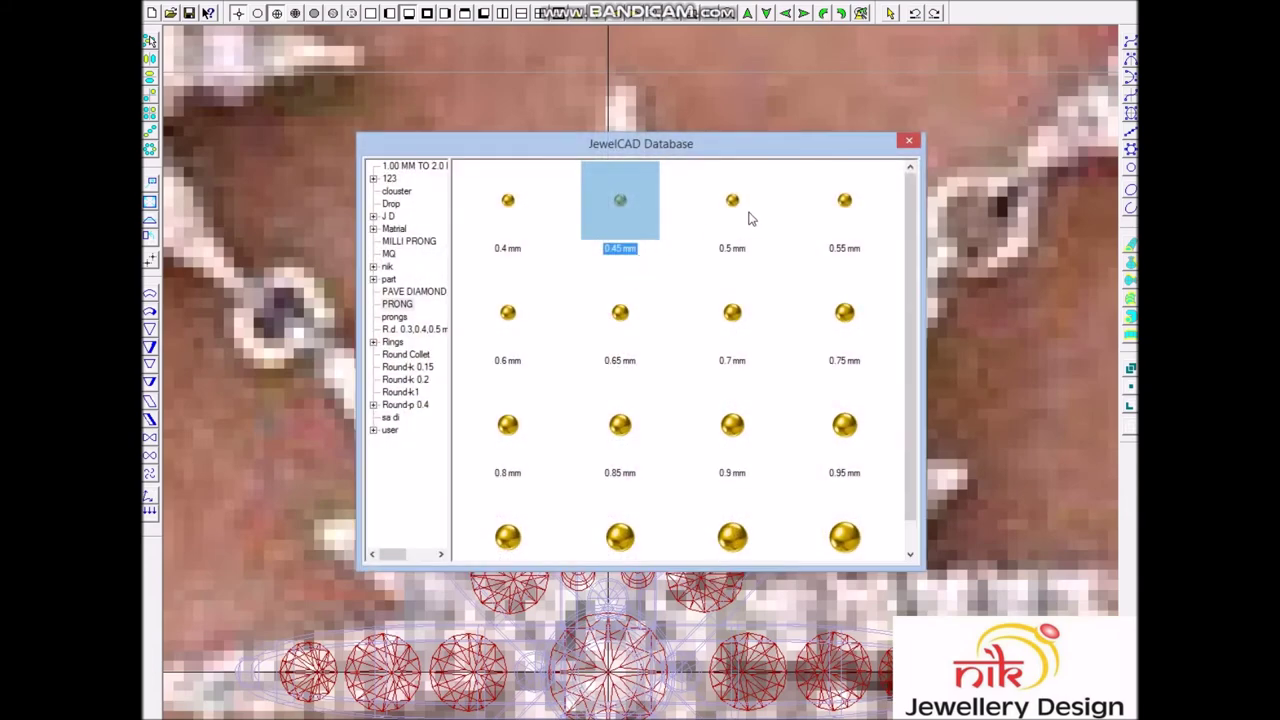
double_click(830, 218)
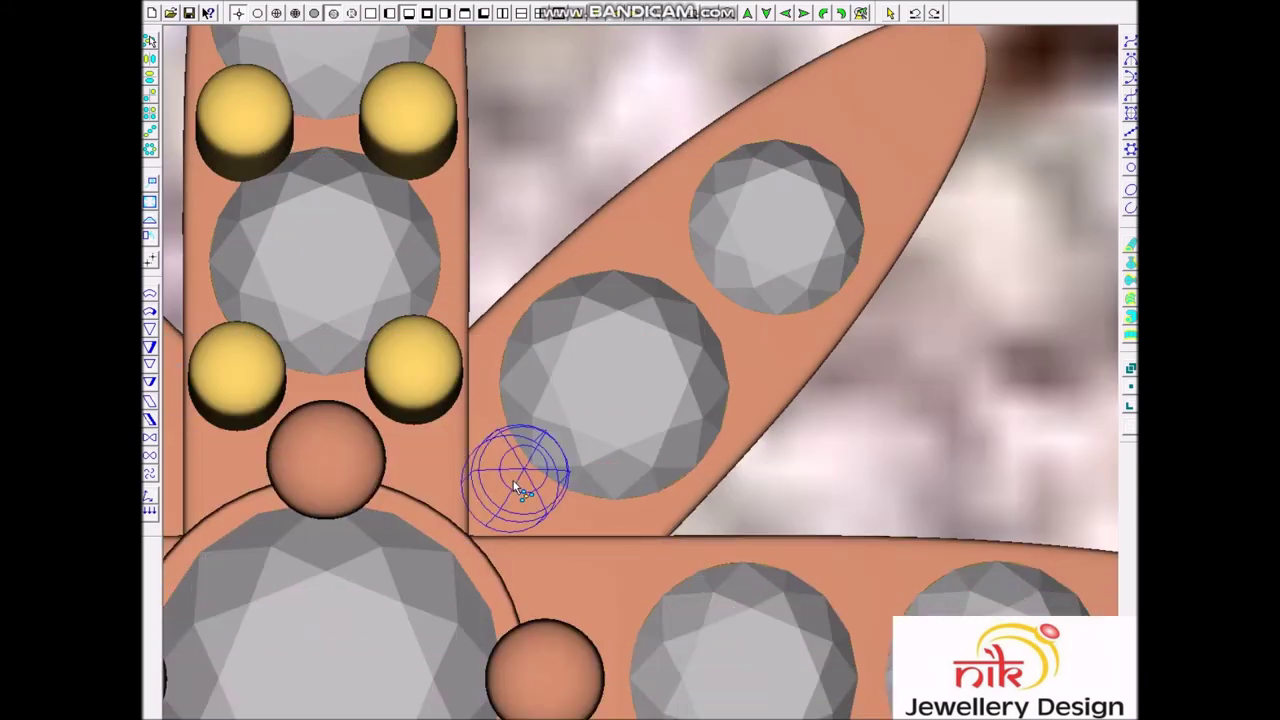
click(521, 483)
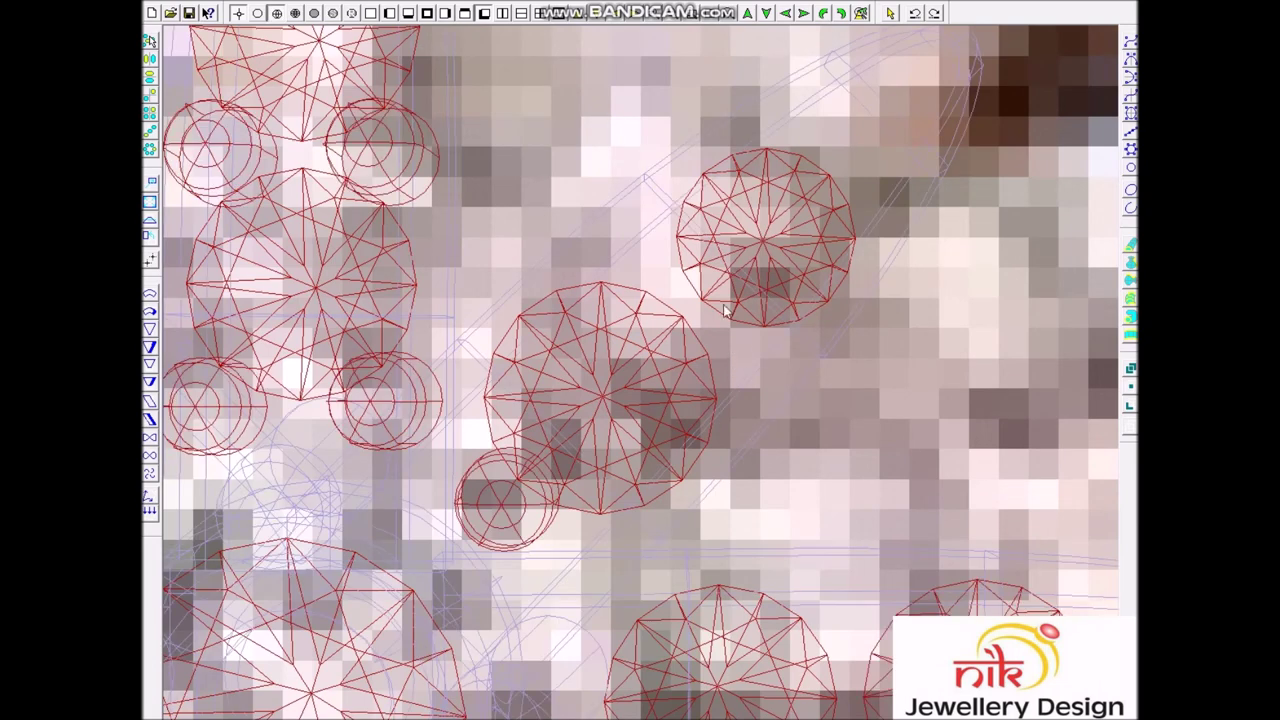
right_click(724, 311)
double_click(631, 209)
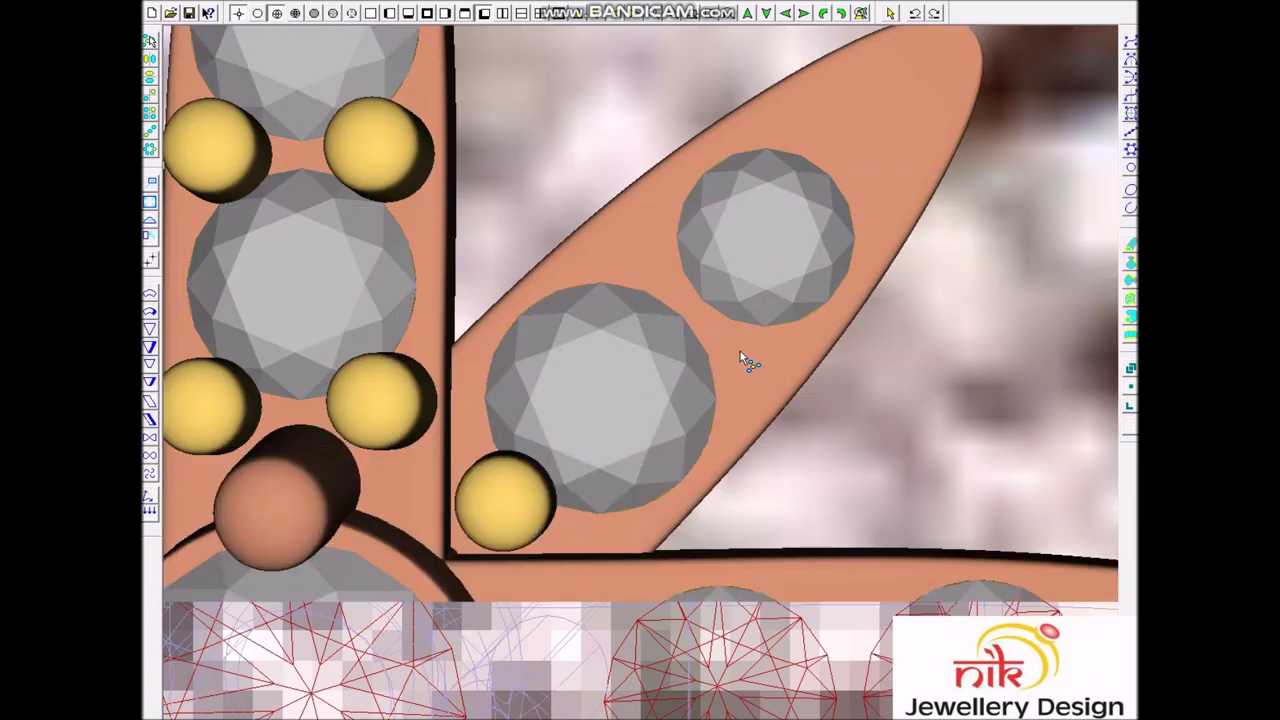
click(648, 262)
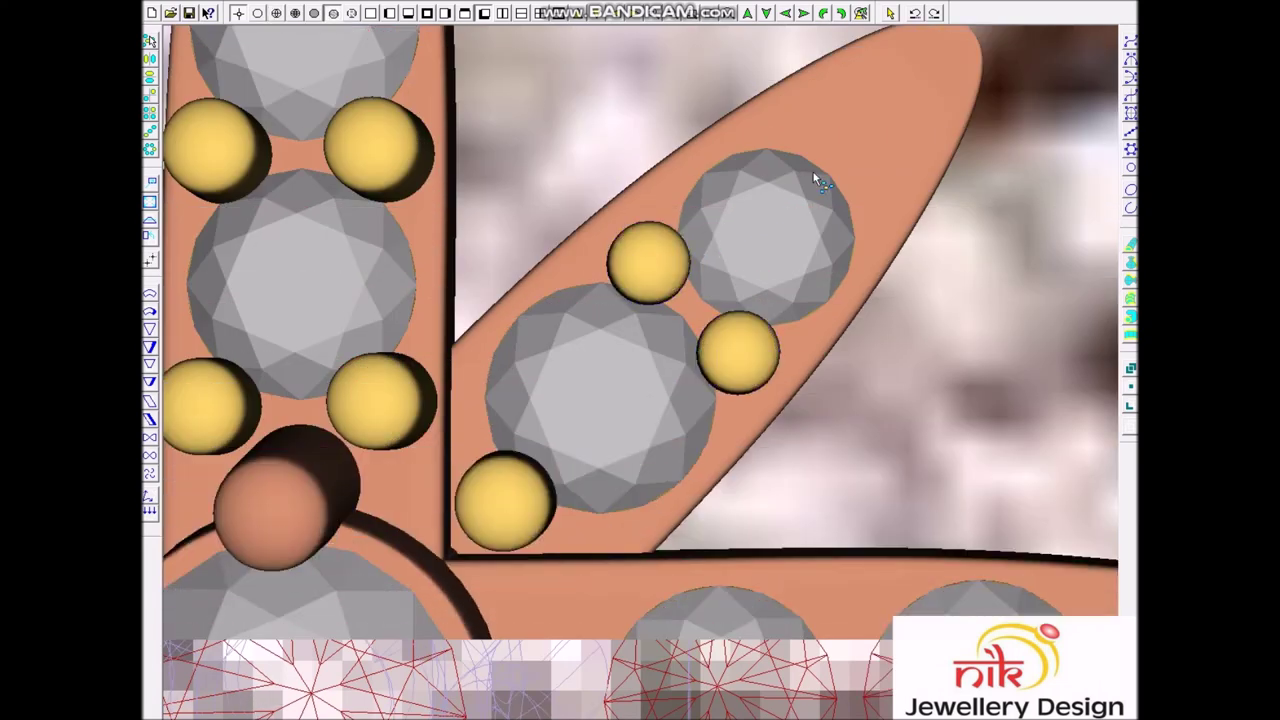
click(843, 151)
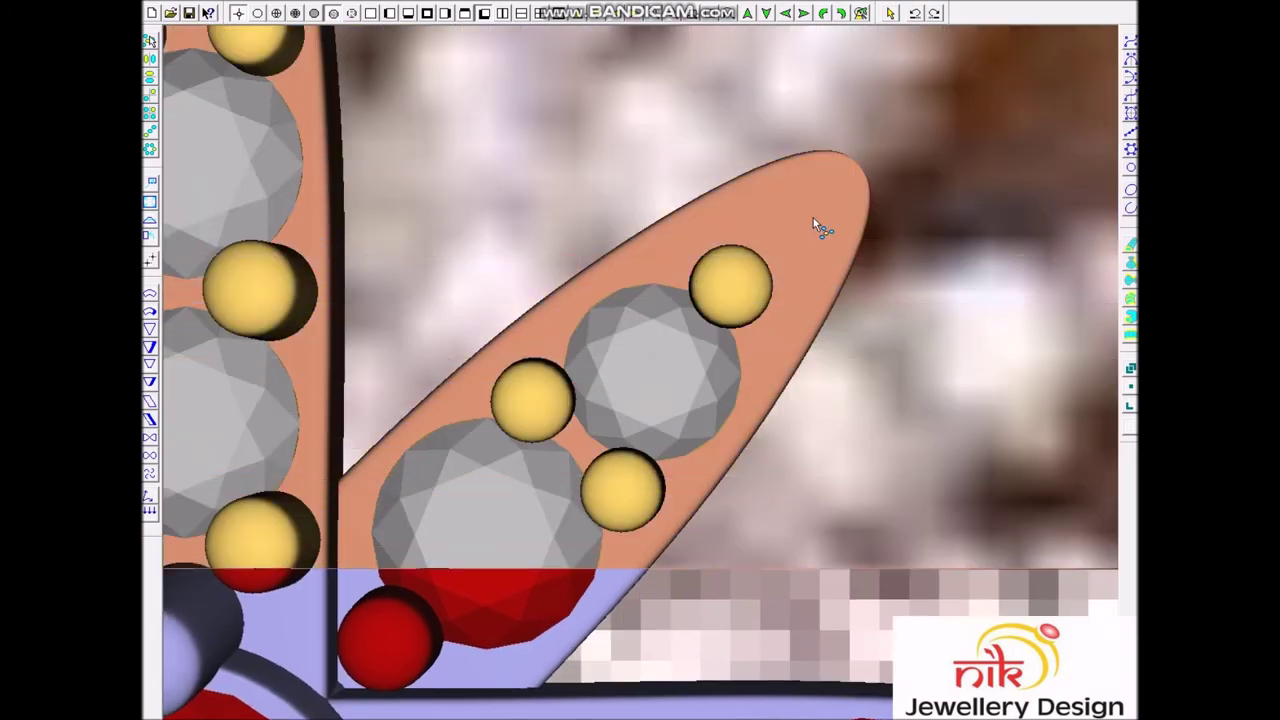
click(796, 221)
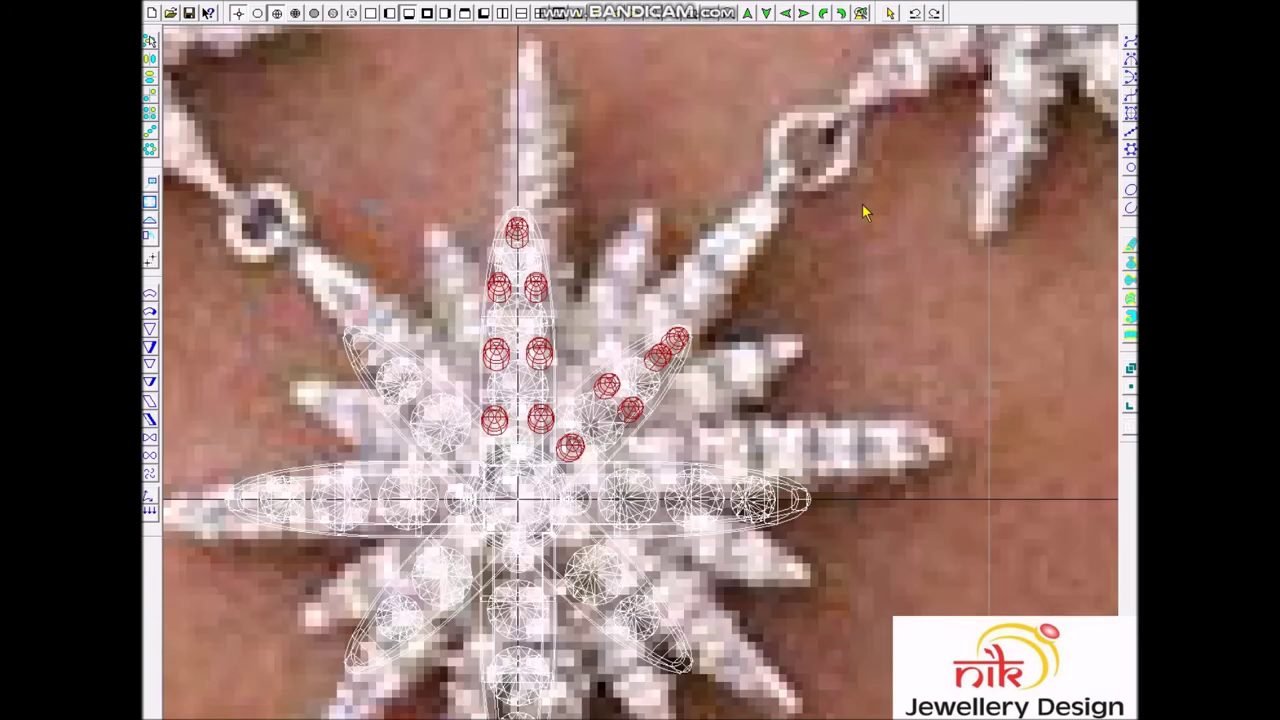
click(627, 481)
right_click(627, 456)
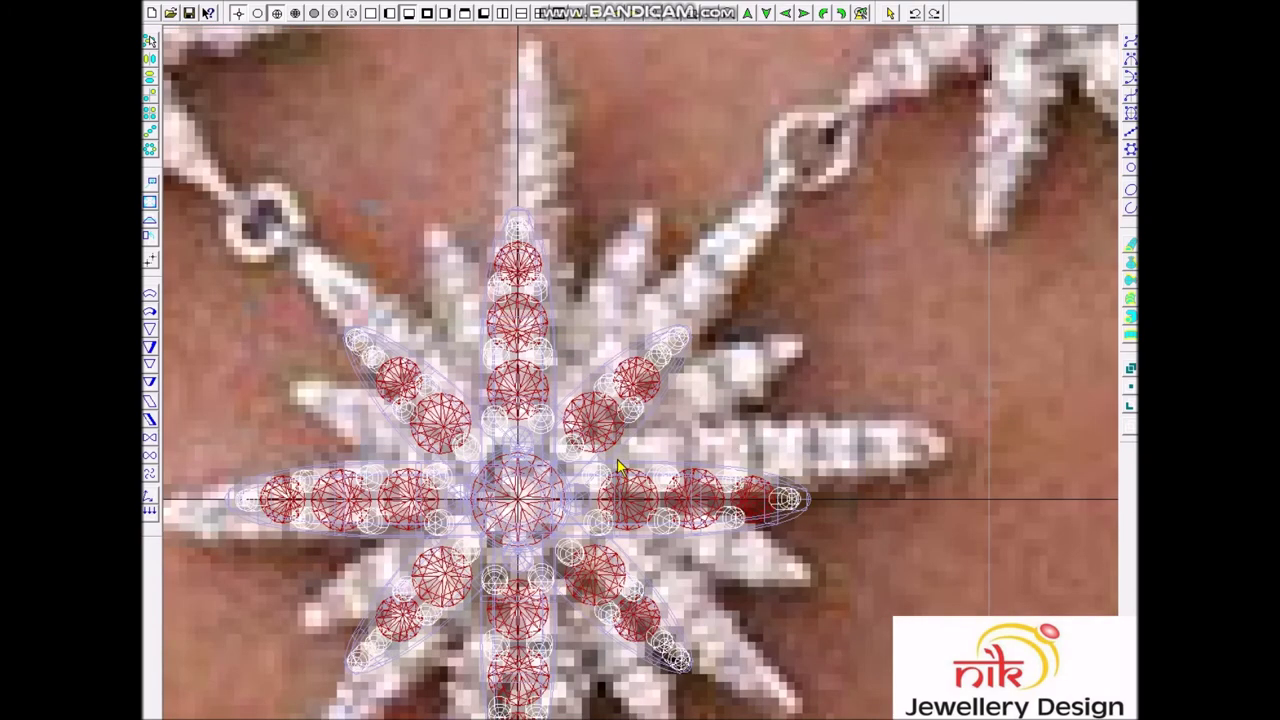
Step: Preview the star shaded in rose-gold metal with diamond stones, then return to wireframe
key(ctrl+m)
double_click(738, 241)
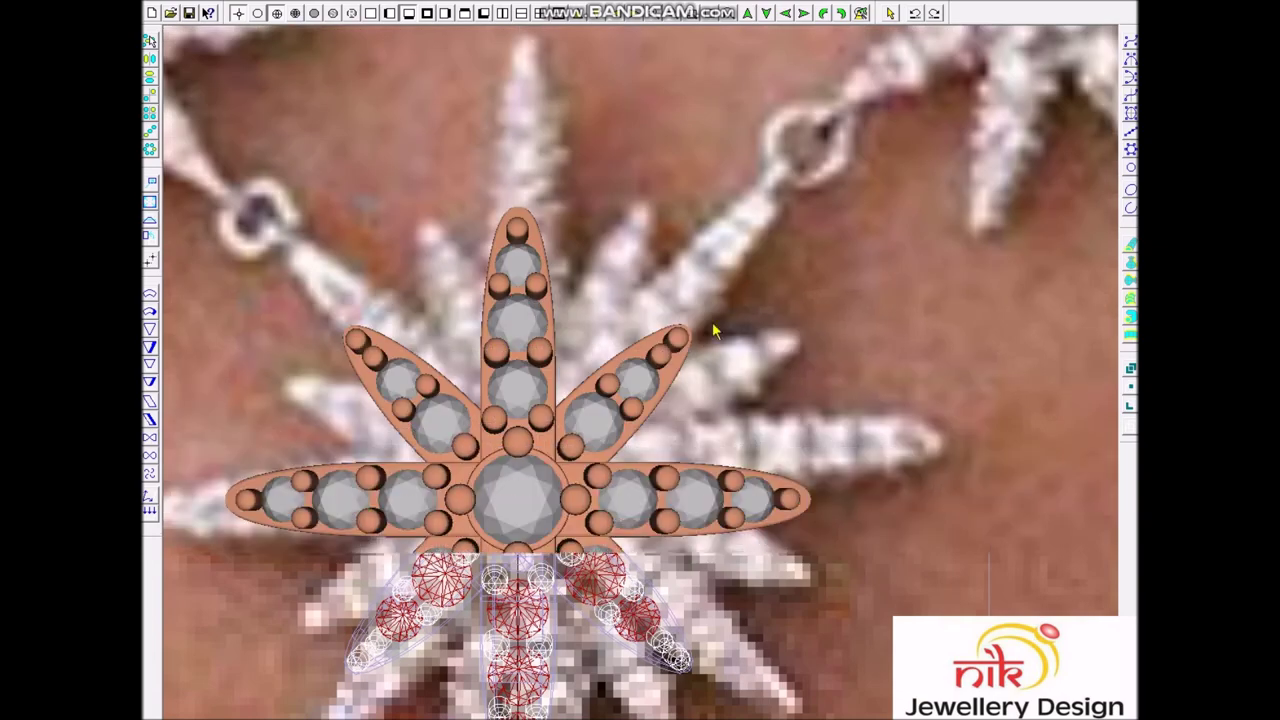
click(699, 388)
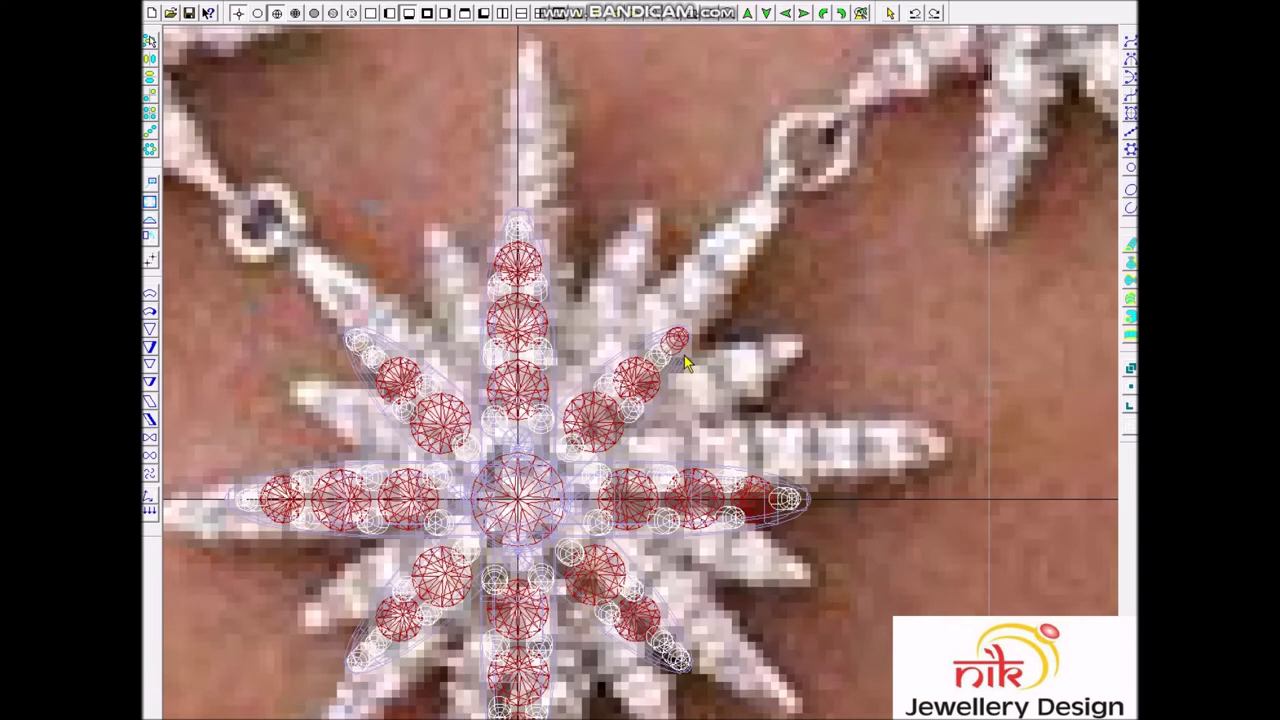
click(686, 364)
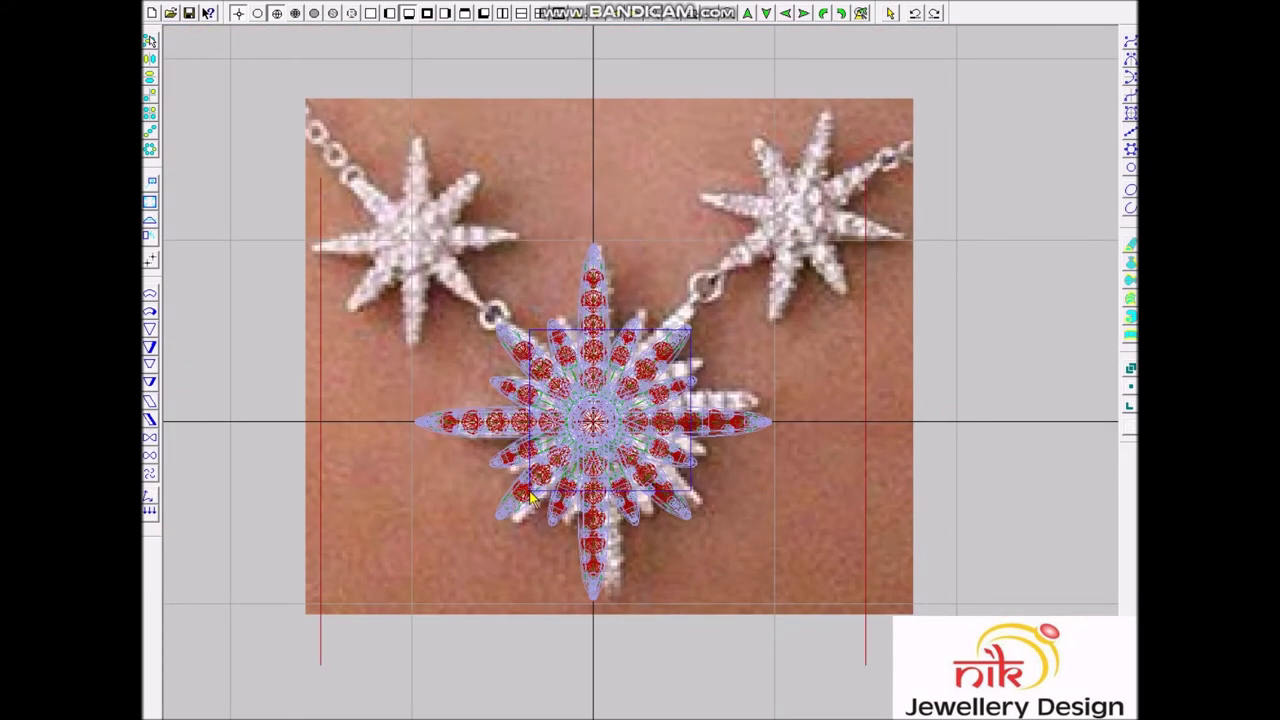
Step: Select the whole centre star and place a copy over the left star
click(586, 471)
drag(779, 224, 586, 416)
drag(791, 631, 625, 465)
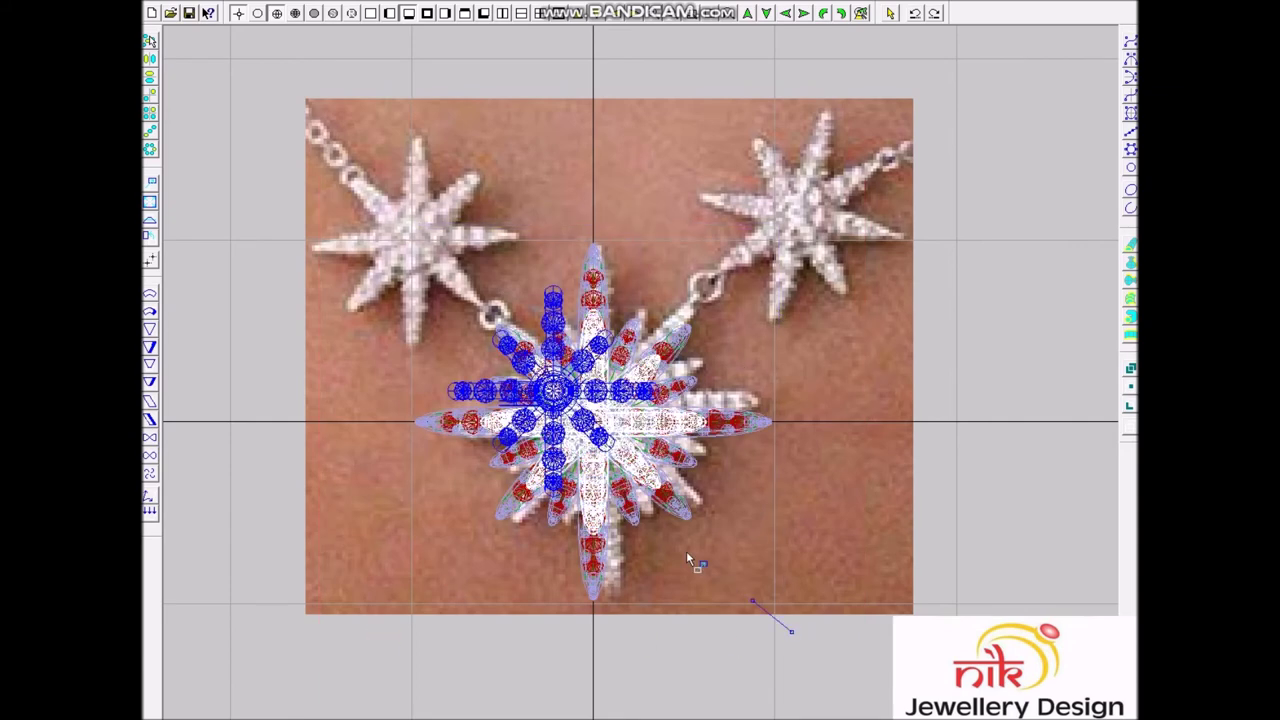
click(621, 461)
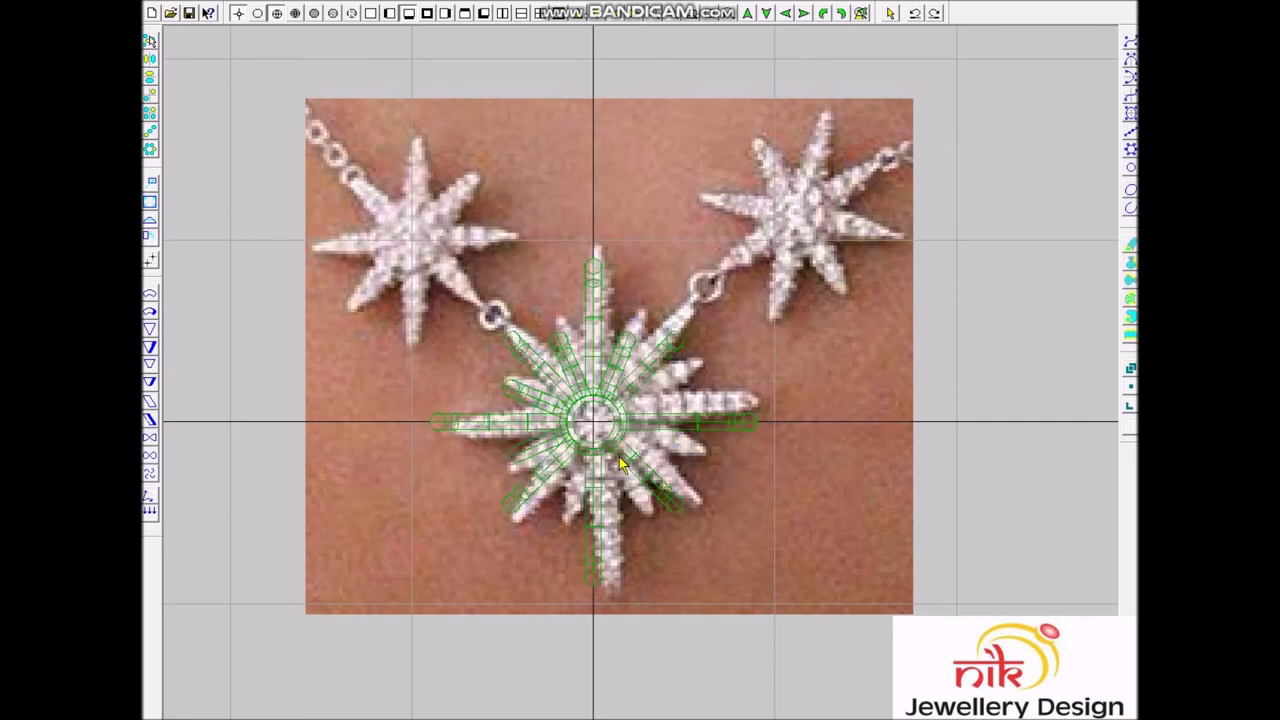
Step: Preview the stars as a shaded F9 render, then bring up the parts database
key(F9)
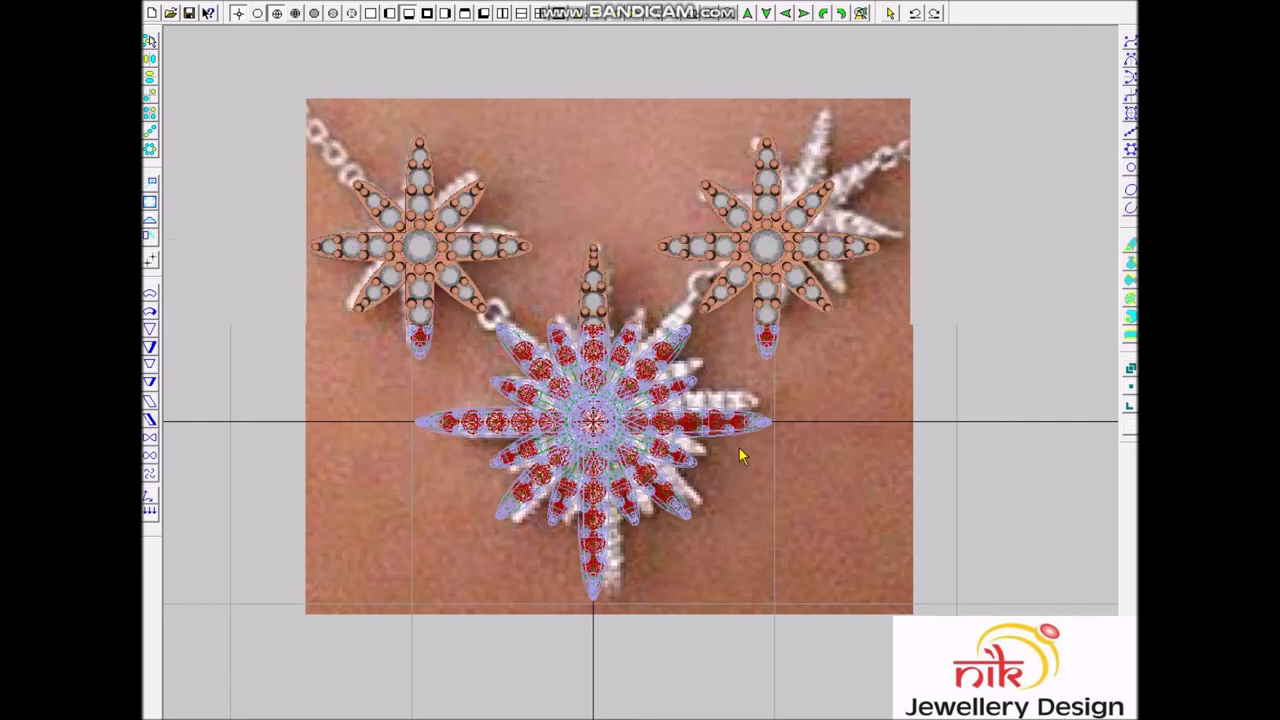
click(712, 459)
key(ctrl+d)
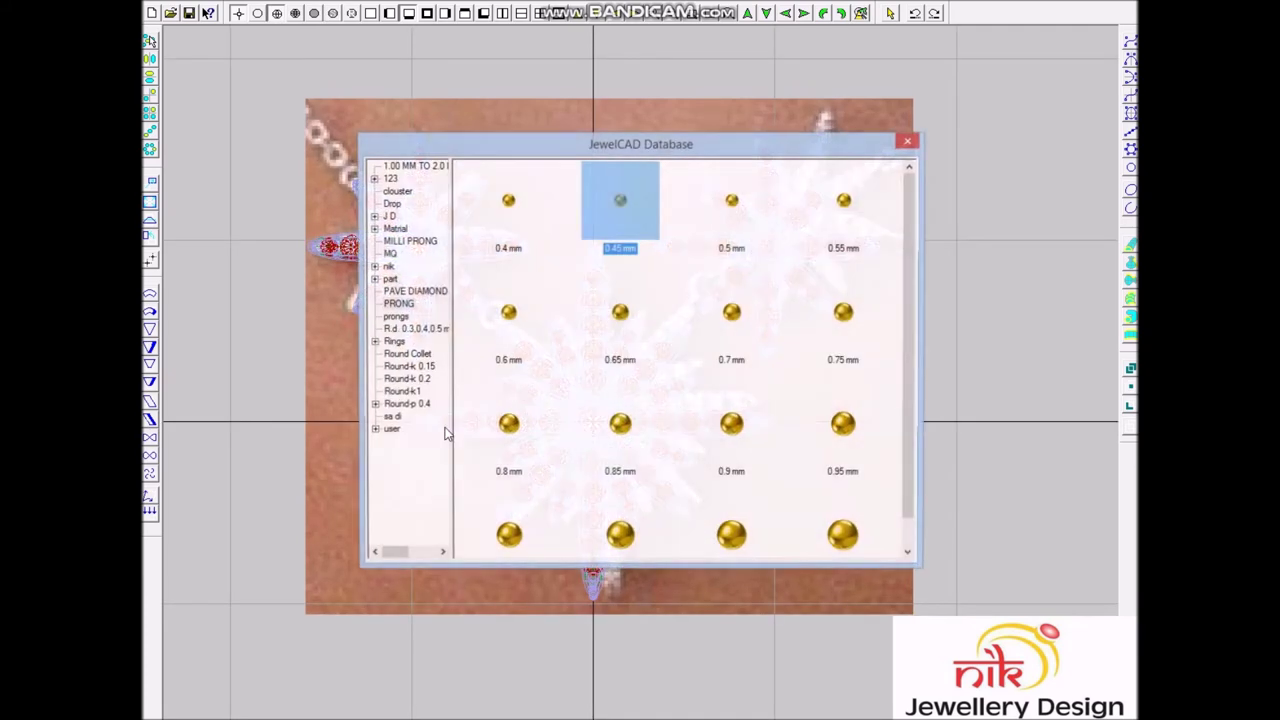
Step: Insert the kudi linking ring from the parts database and apply the rose-gold material
click(380, 288)
click(404, 291)
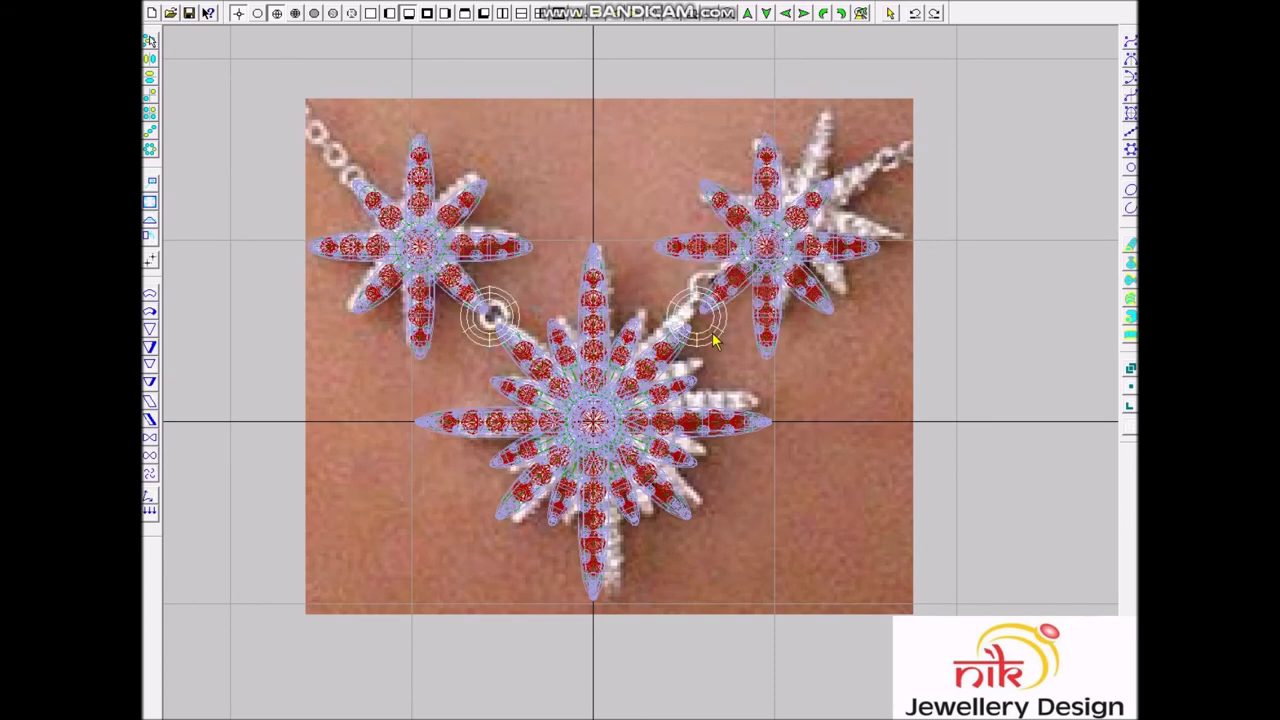
key(ctrl+m)
click(730, 204)
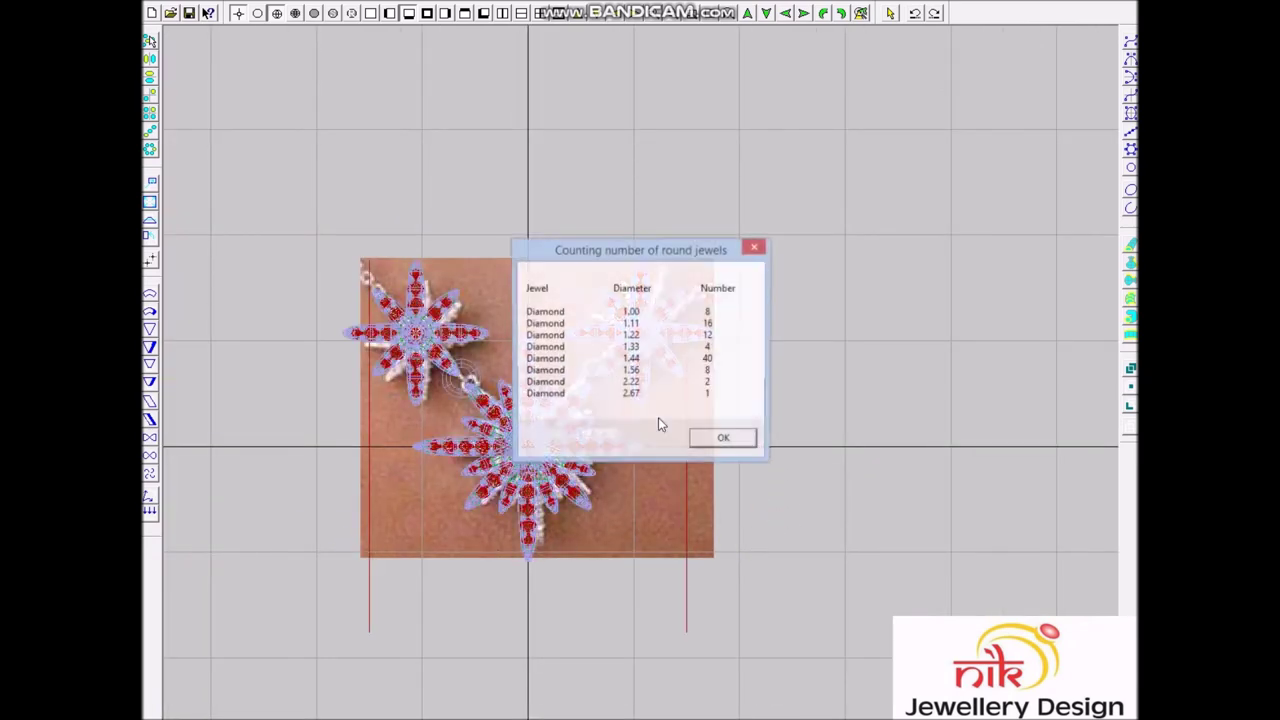
Step: Dismiss the jewel count and replace the reference photo with a blank background
click(720, 437)
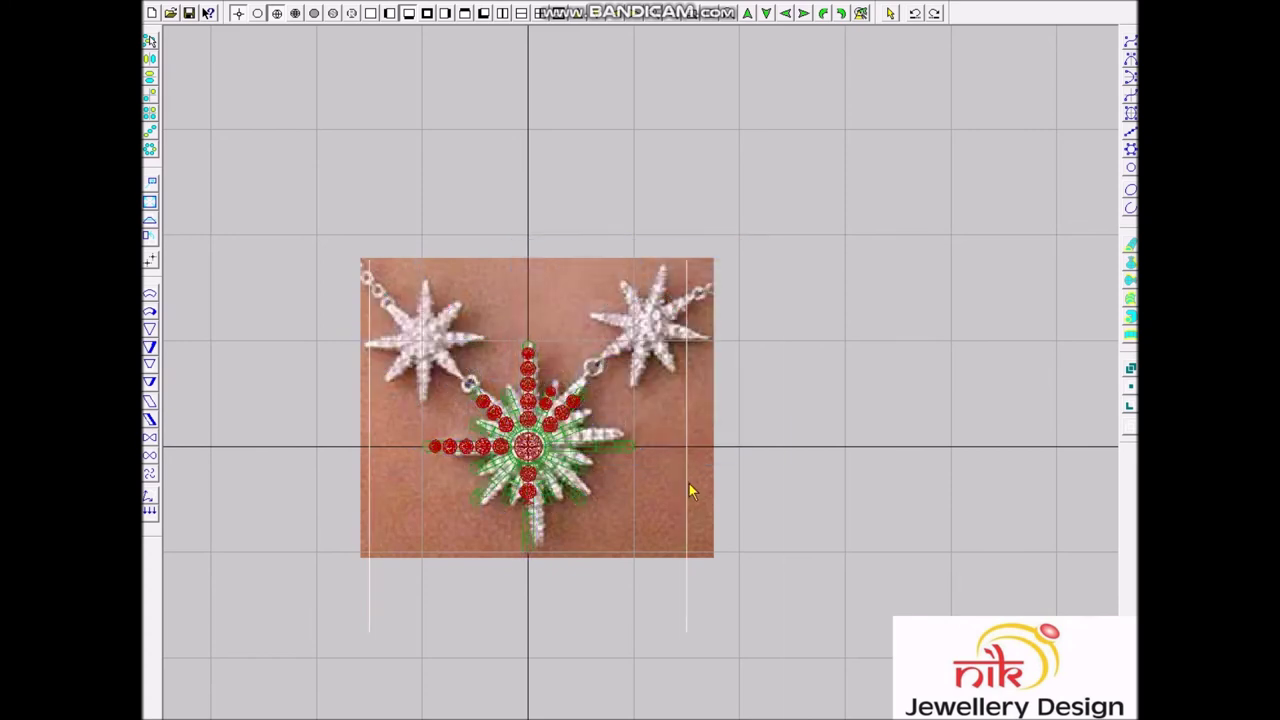
double_click(658, 438)
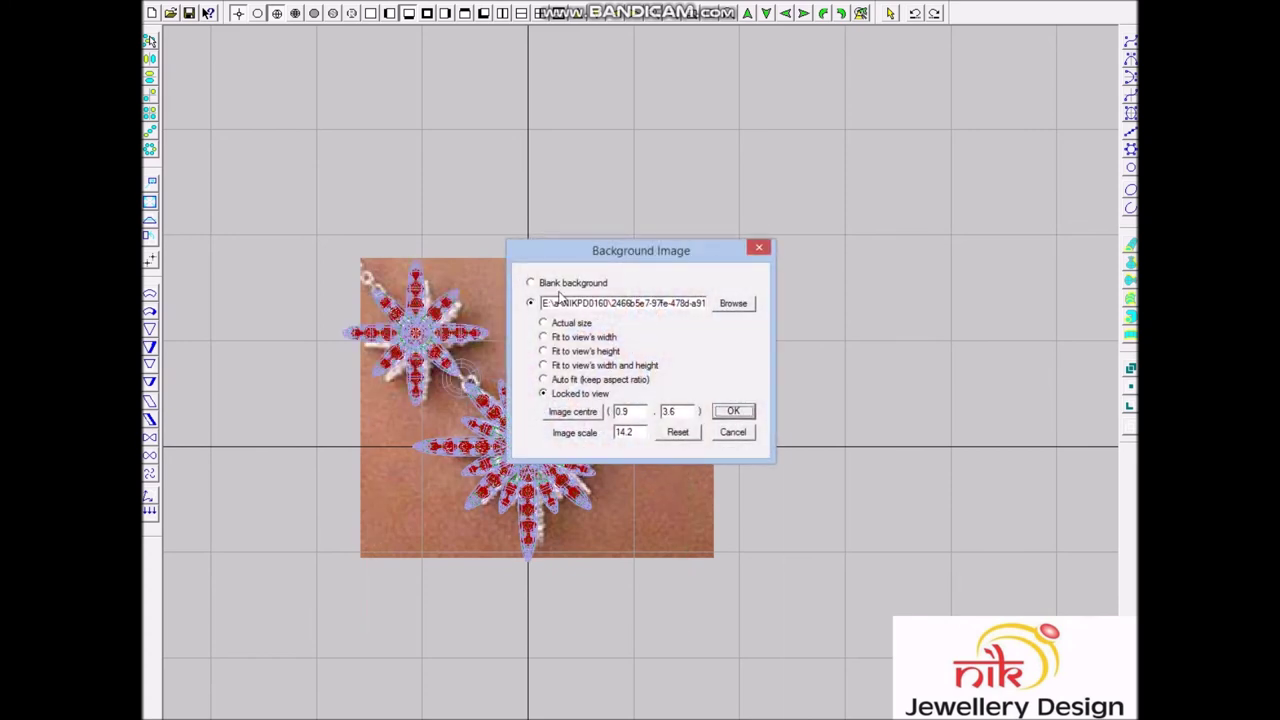
click(558, 284)
key(Return)
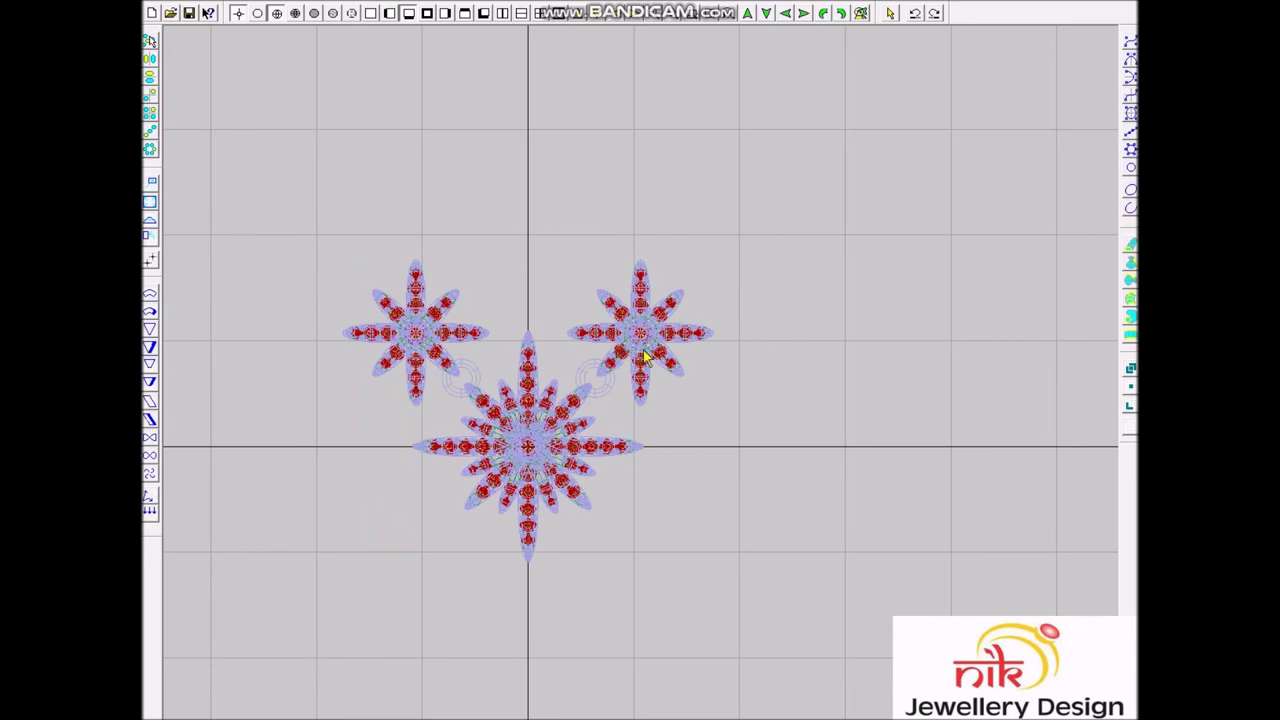
Step: Adjust the view and open the Save As dialog for rendering to an image file
scroll(765, 371, up, 2)
scroll(765, 371, down, 1)
scroll(765, 371, down, 2)
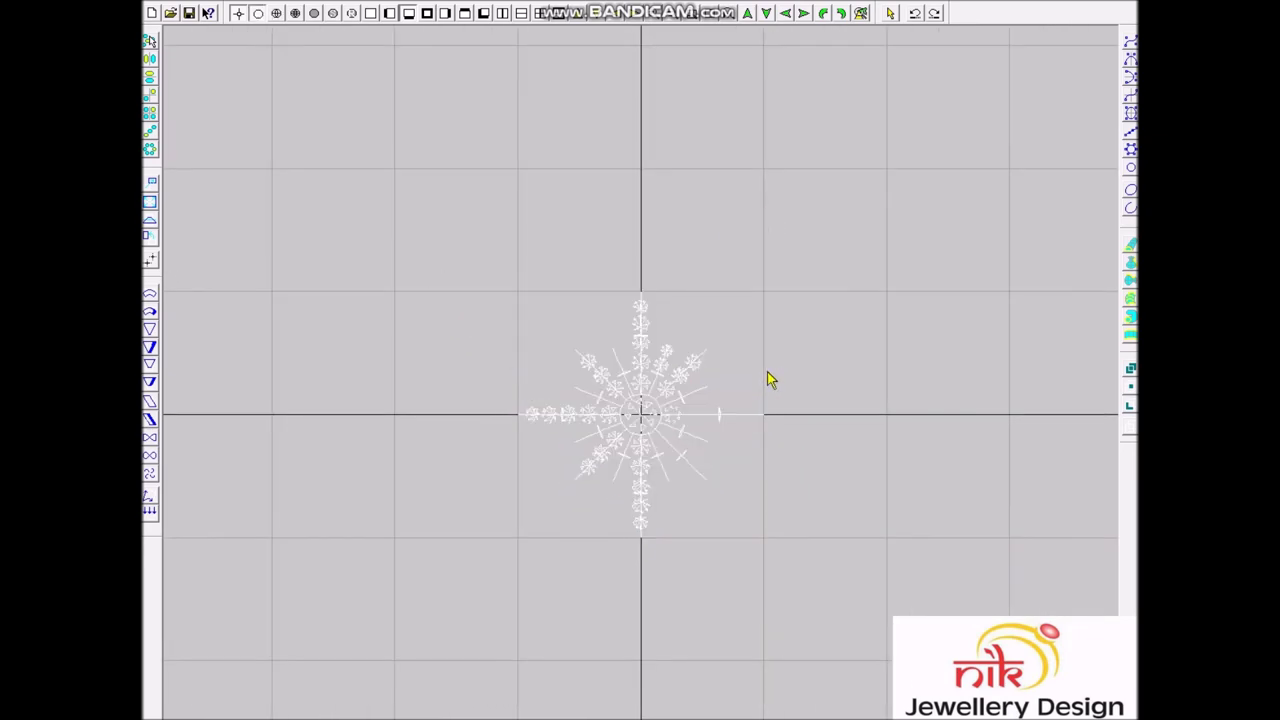
scroll(767, 371, down, 1)
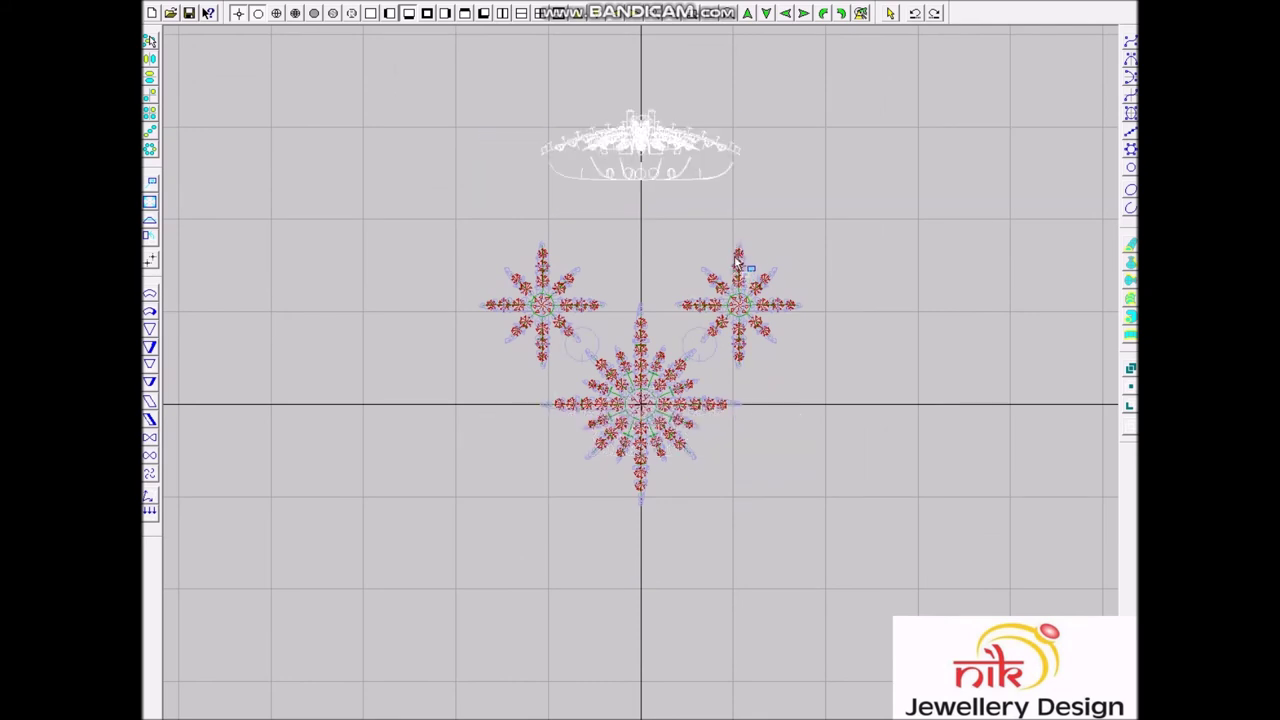
scroll(745, 400, up, 1)
scroll(745, 400, down, 1)
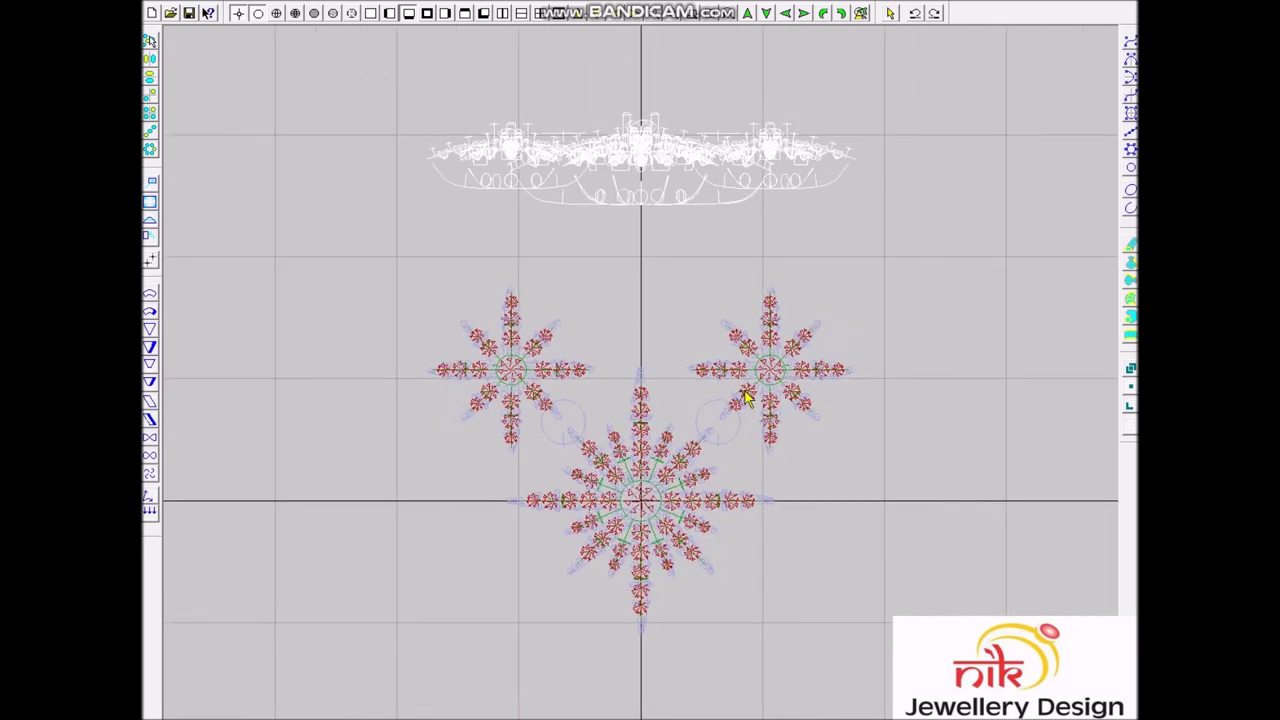
click(555, 318)
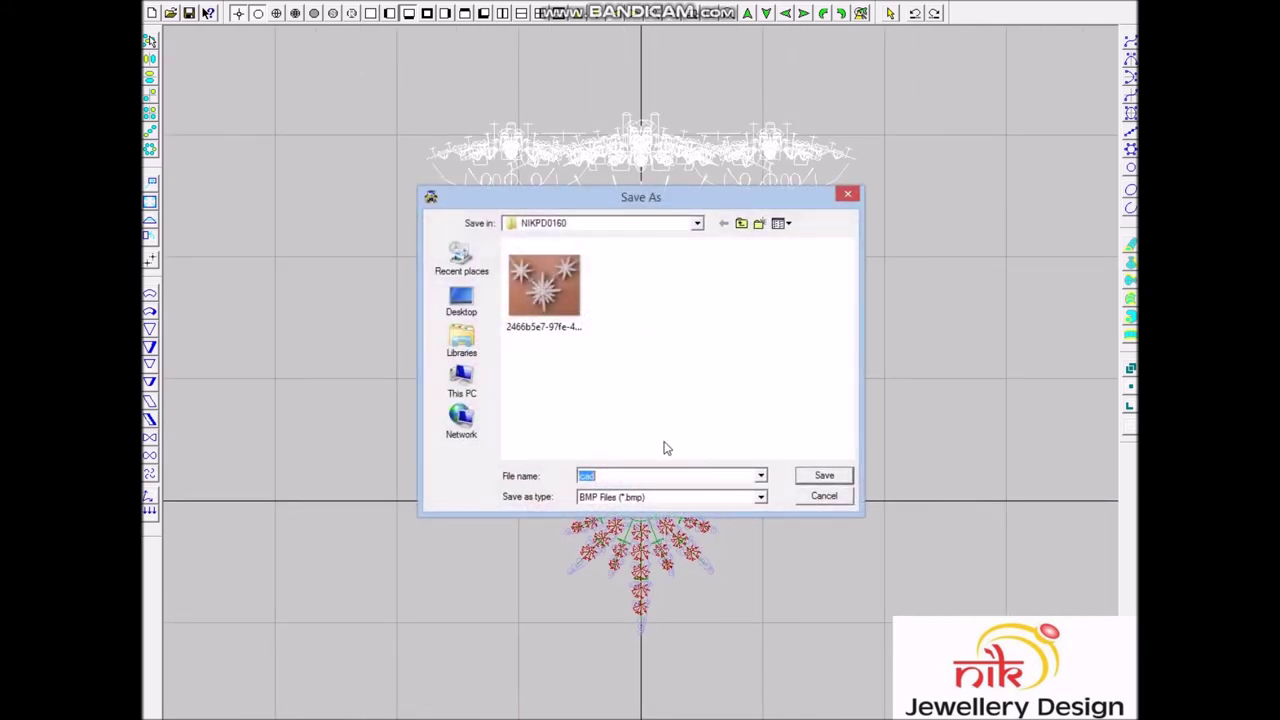
Step: Name the output image NIKPD0160 in JPEG format
text(NIKPD0160)
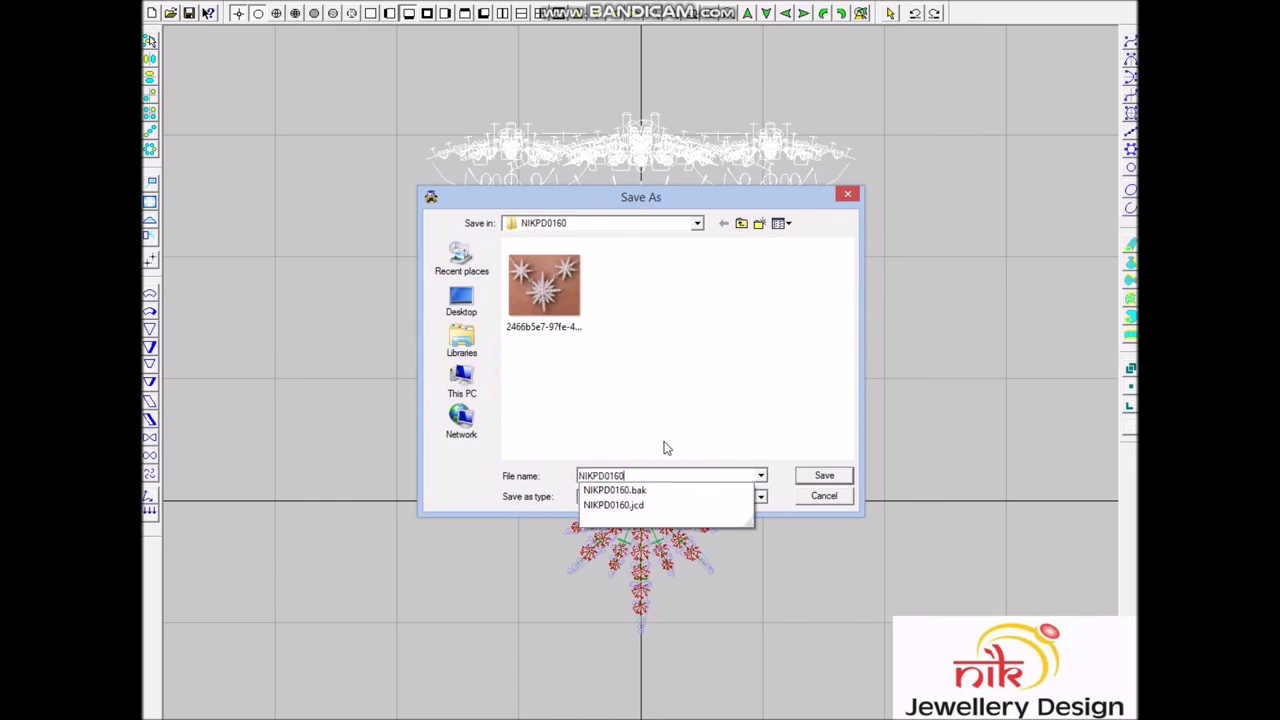
key(Down)
key(Return)
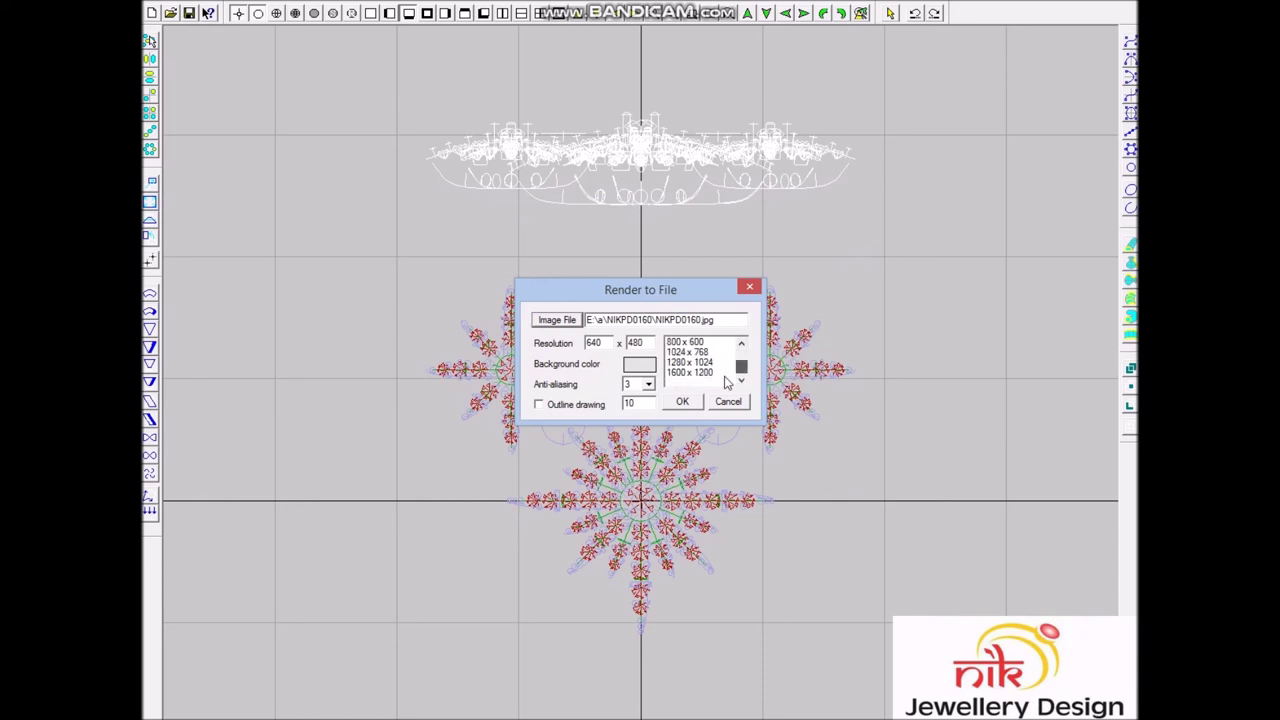
Step: Render the necklace on a white background and close the image preview
click(645, 365)
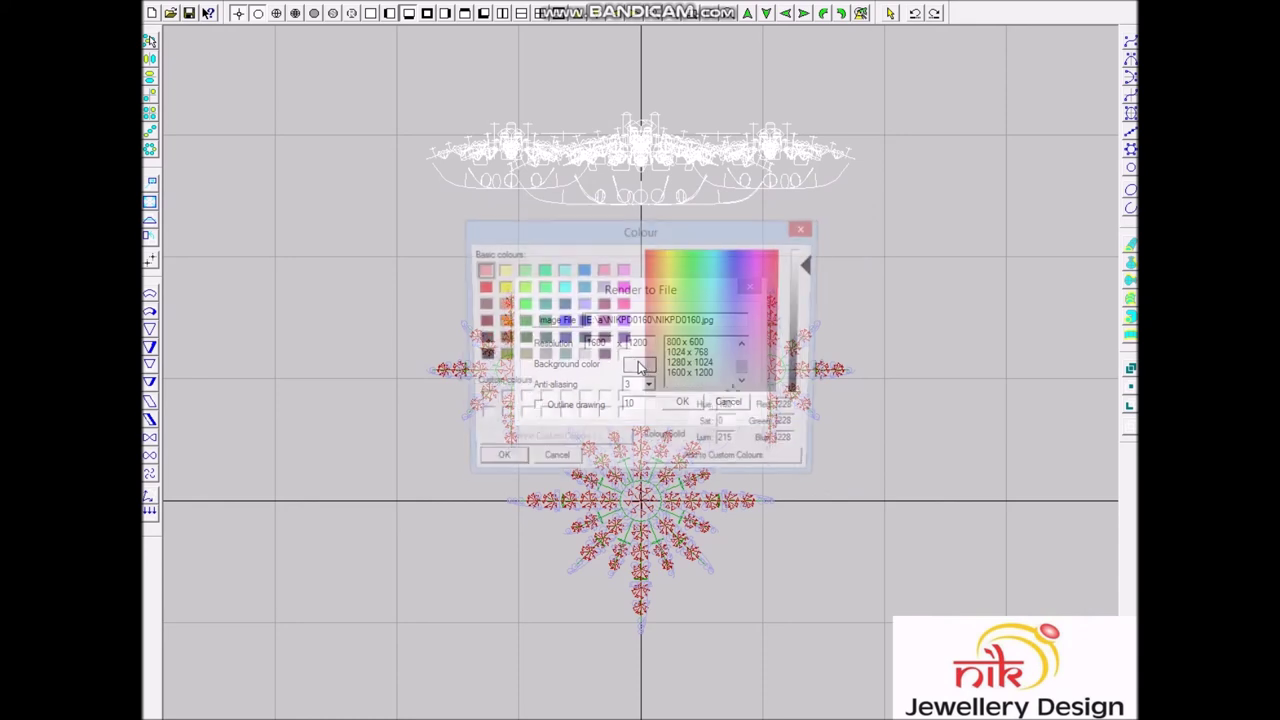
click(497, 464)
click(682, 401)
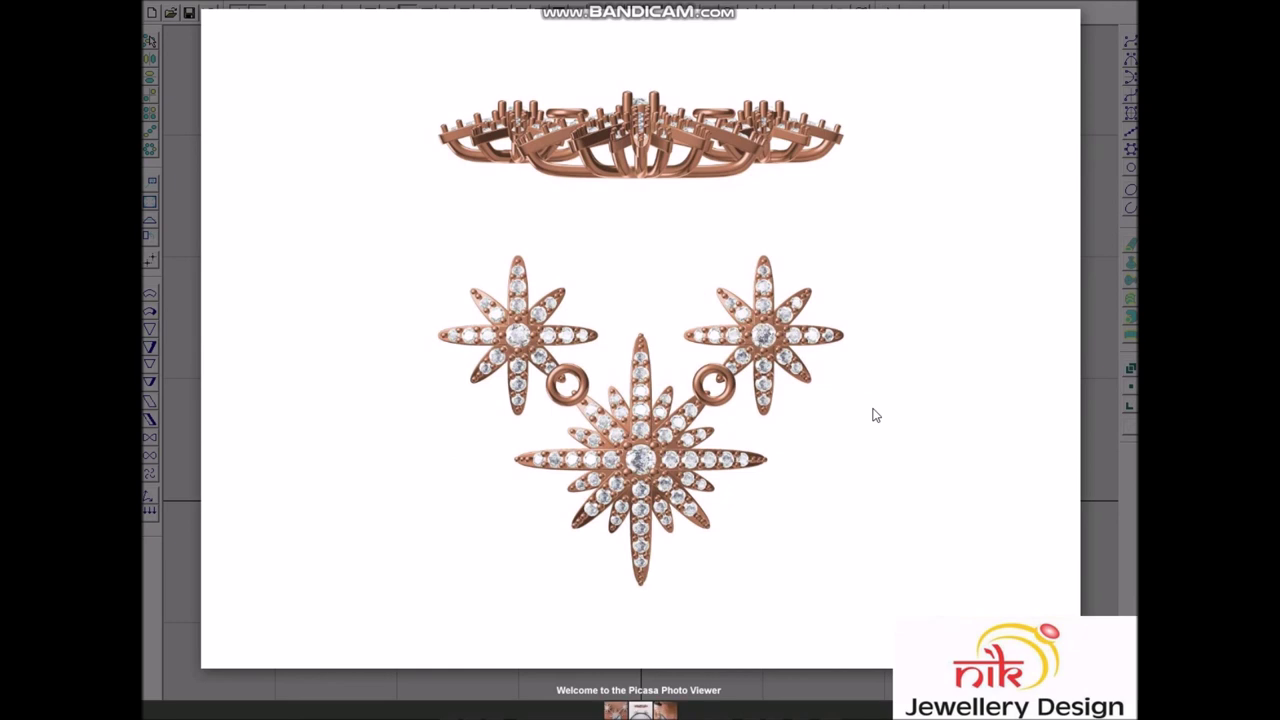
key(Escape)
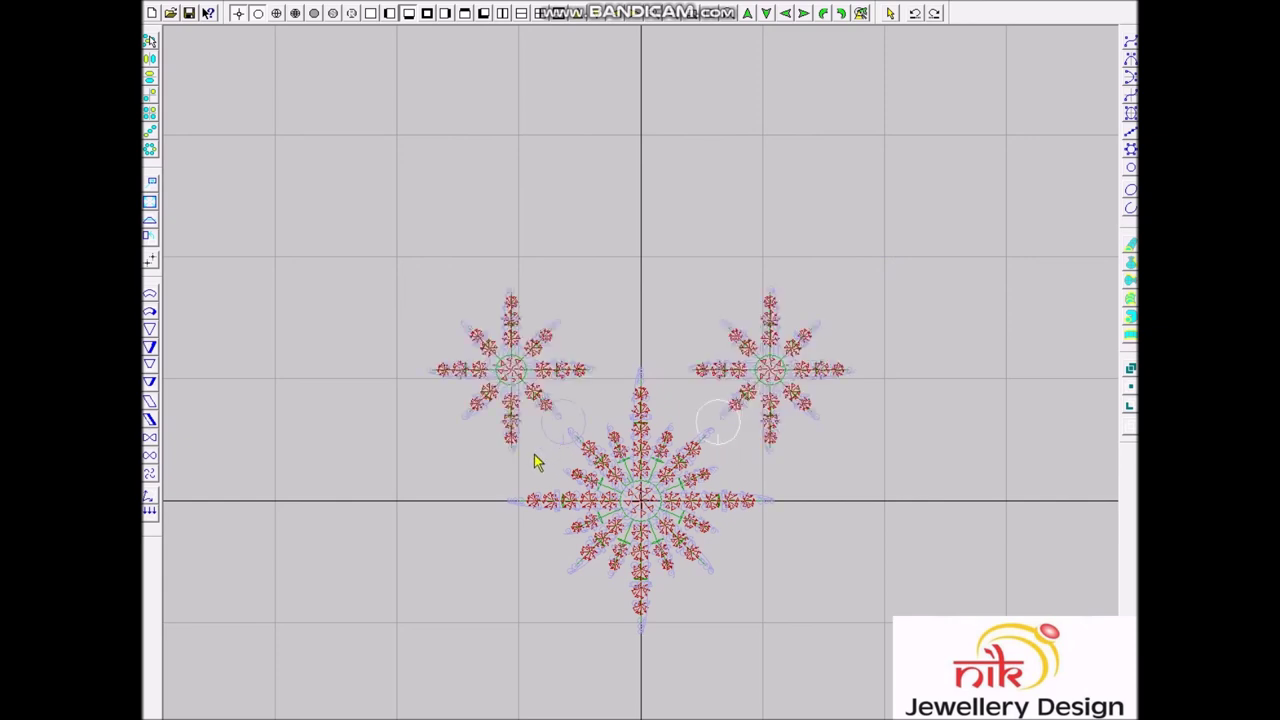
Step: Lower the right-hand star slightly in front view, then return to top view
key(F2)
scroll(600, 443, up, 2)
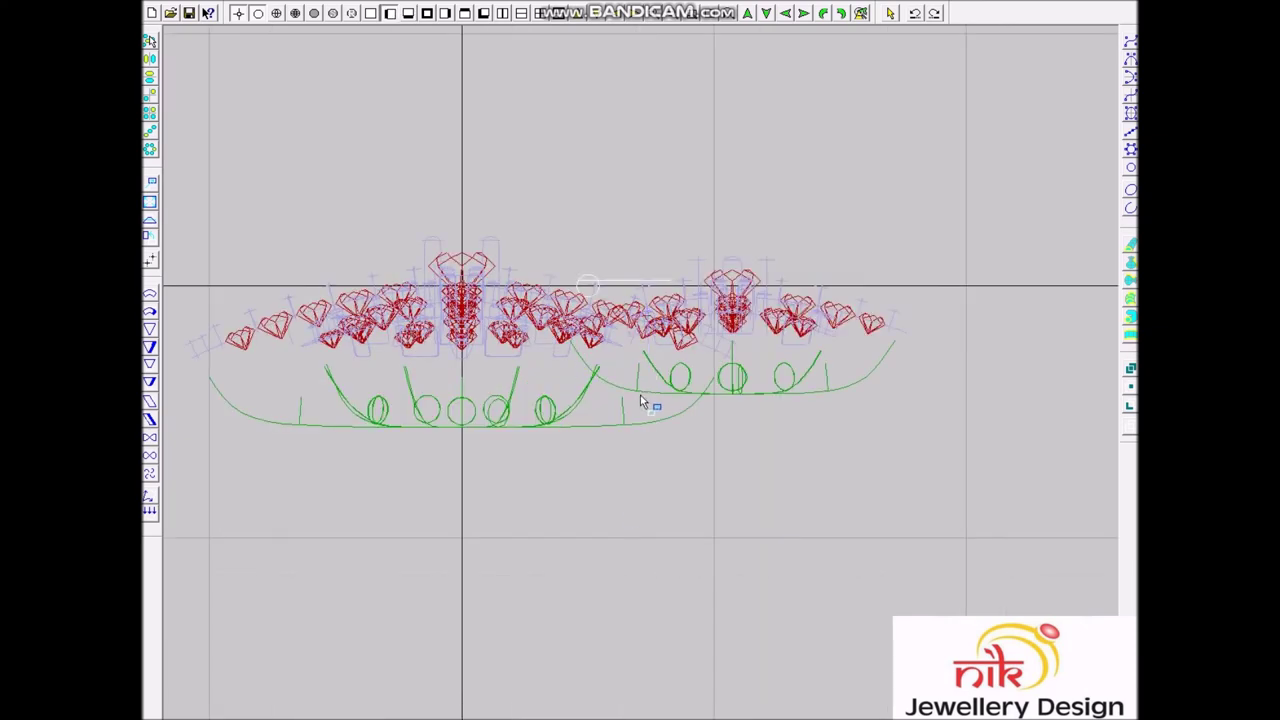
key(F1)
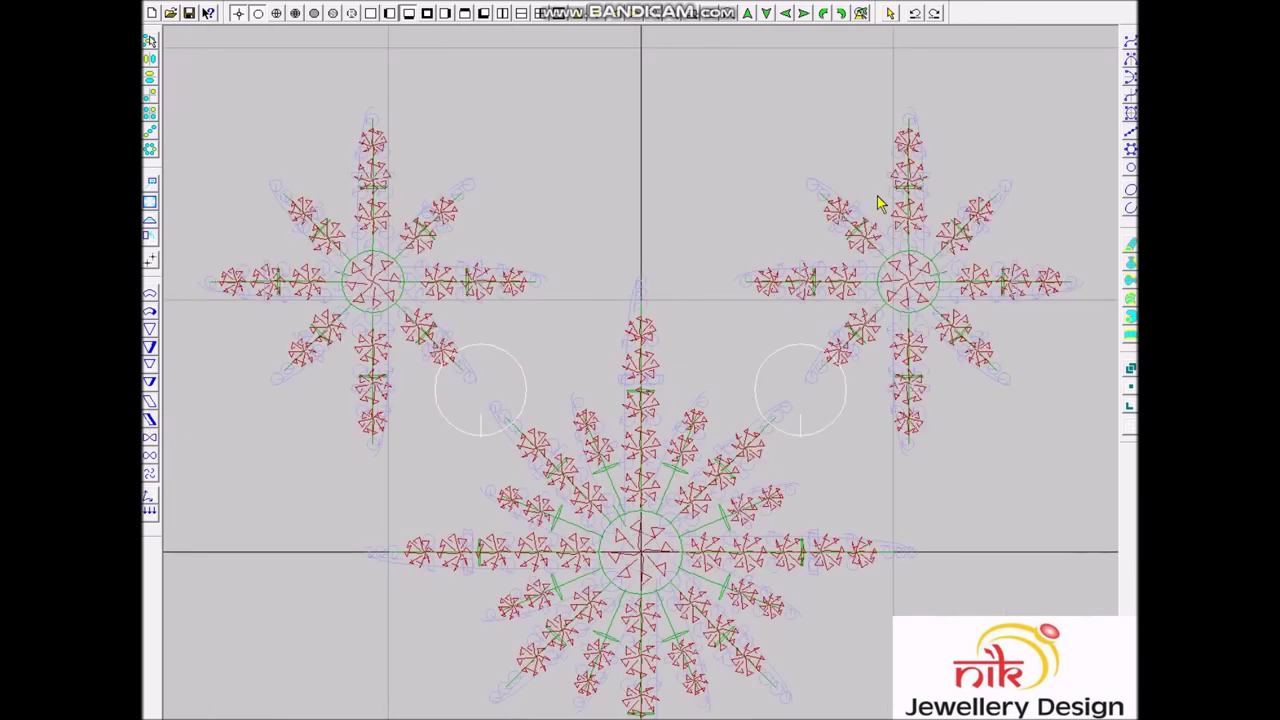
click(980, 310)
key(F2)
scroll(594, 386, up, 1)
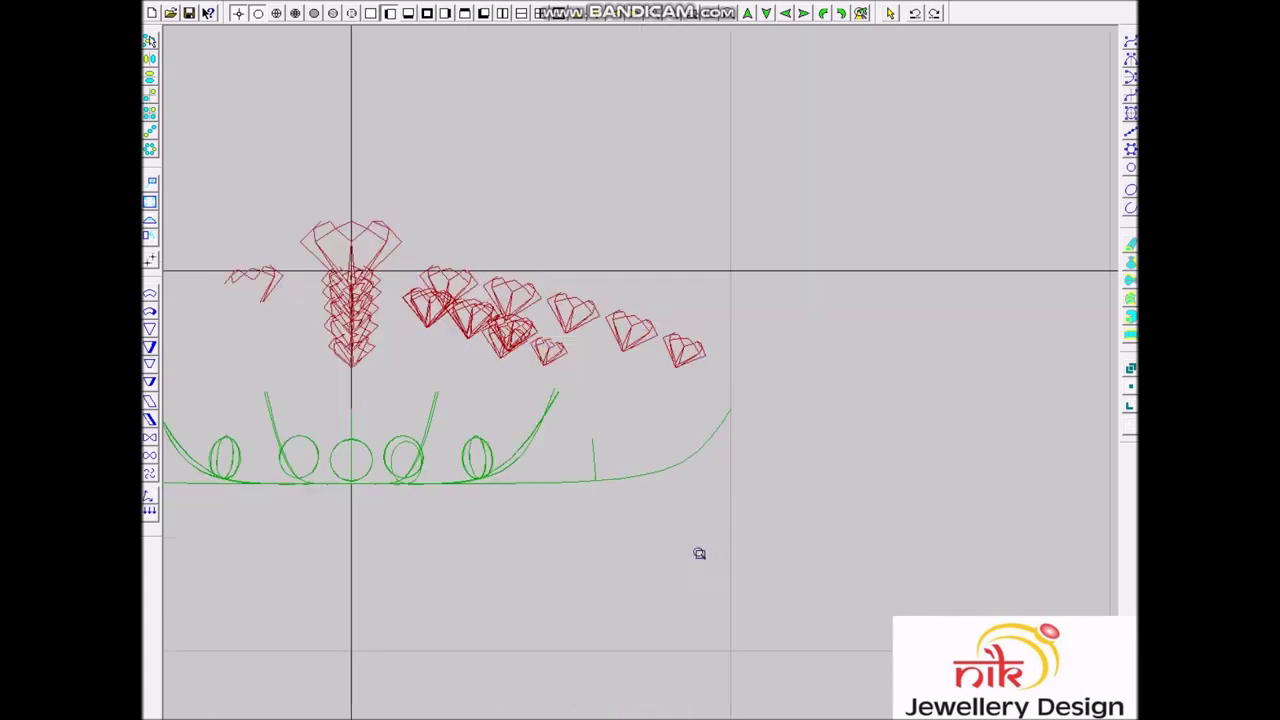
drag(705, 530, 702, 537)
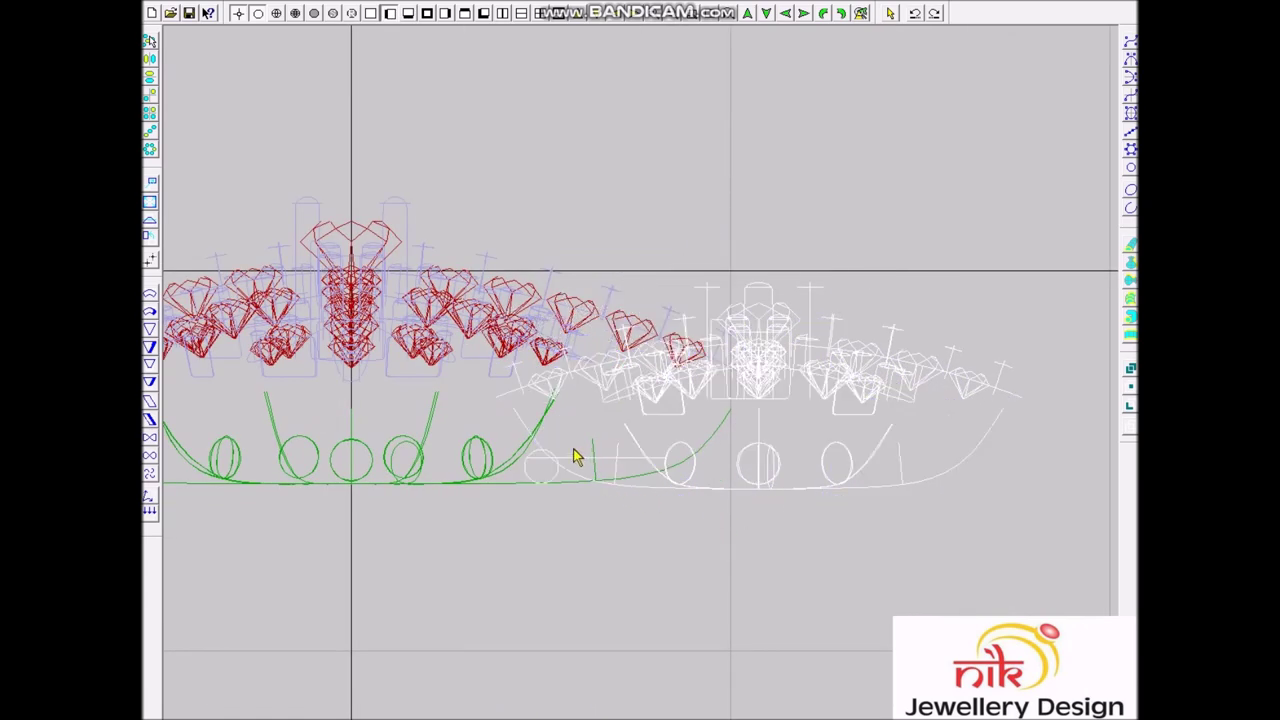
key(F1)
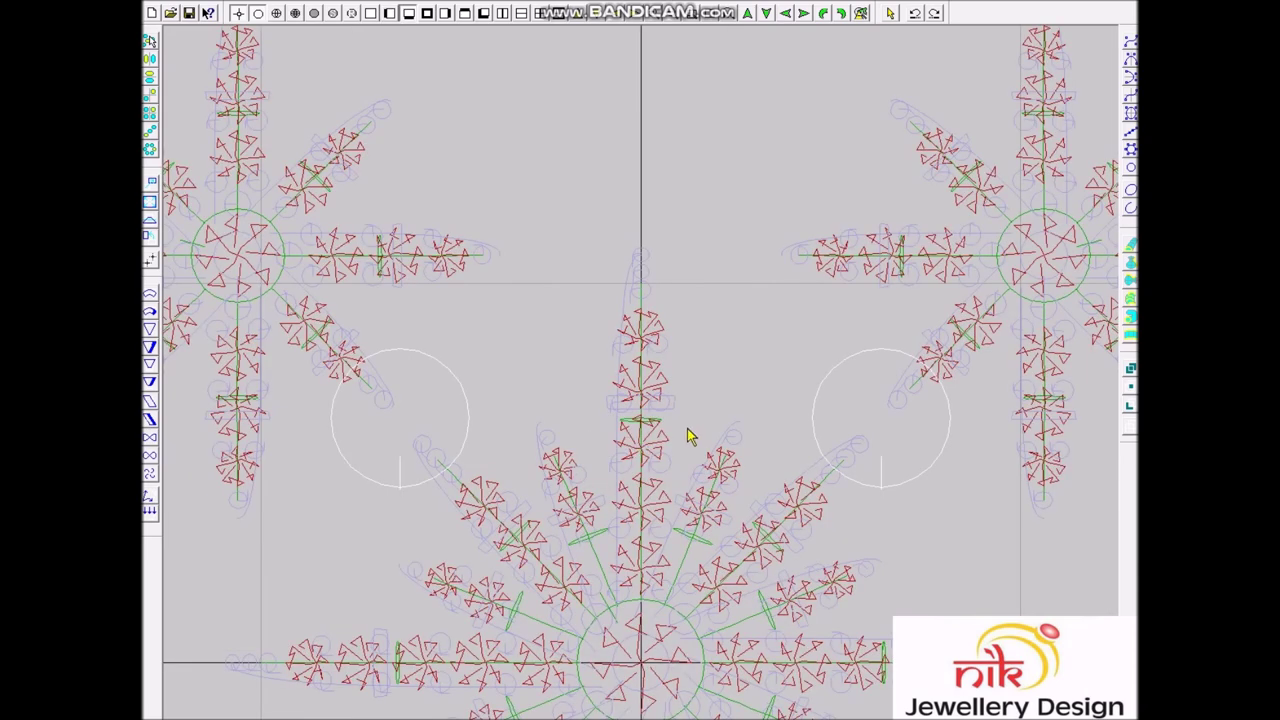
Step: Reframe the view and open Render to File set to 1600 × 1200
scroll(690, 434, down, 3)
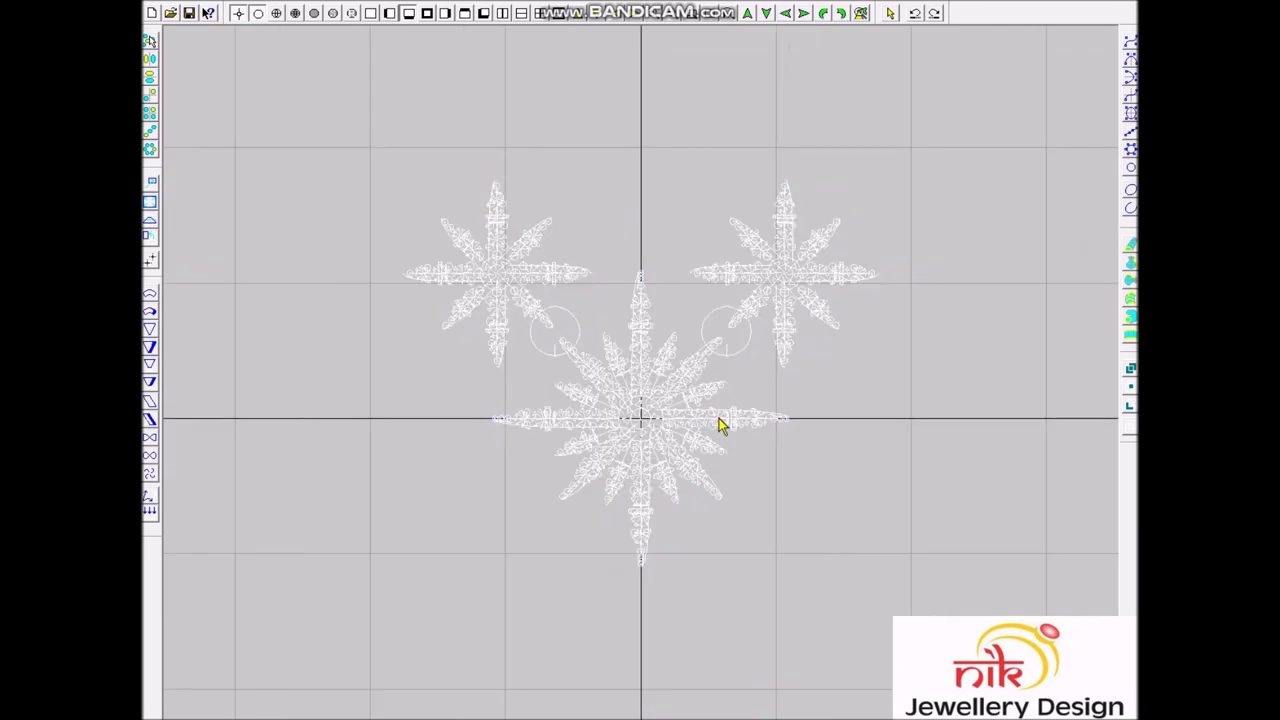
drag(726, 591, 735, 268)
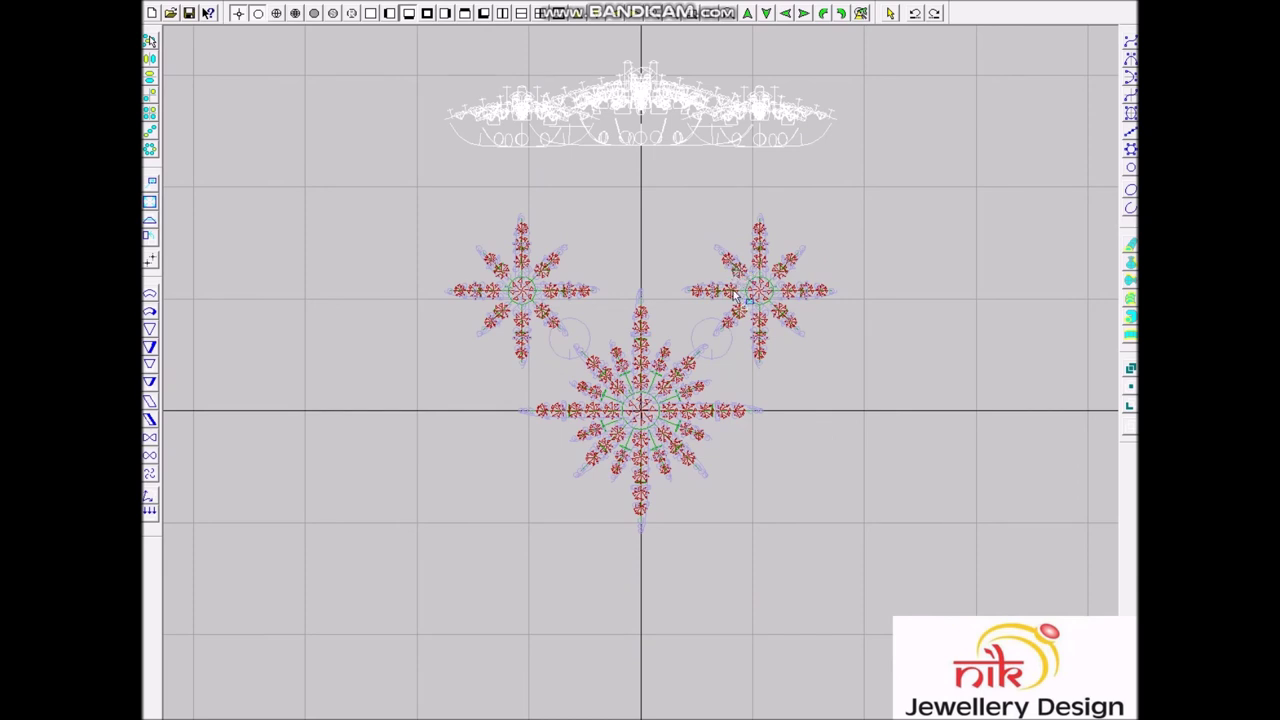
scroll(786, 409, up, 1)
scroll(786, 409, up, 1)
key(ctrl+r)
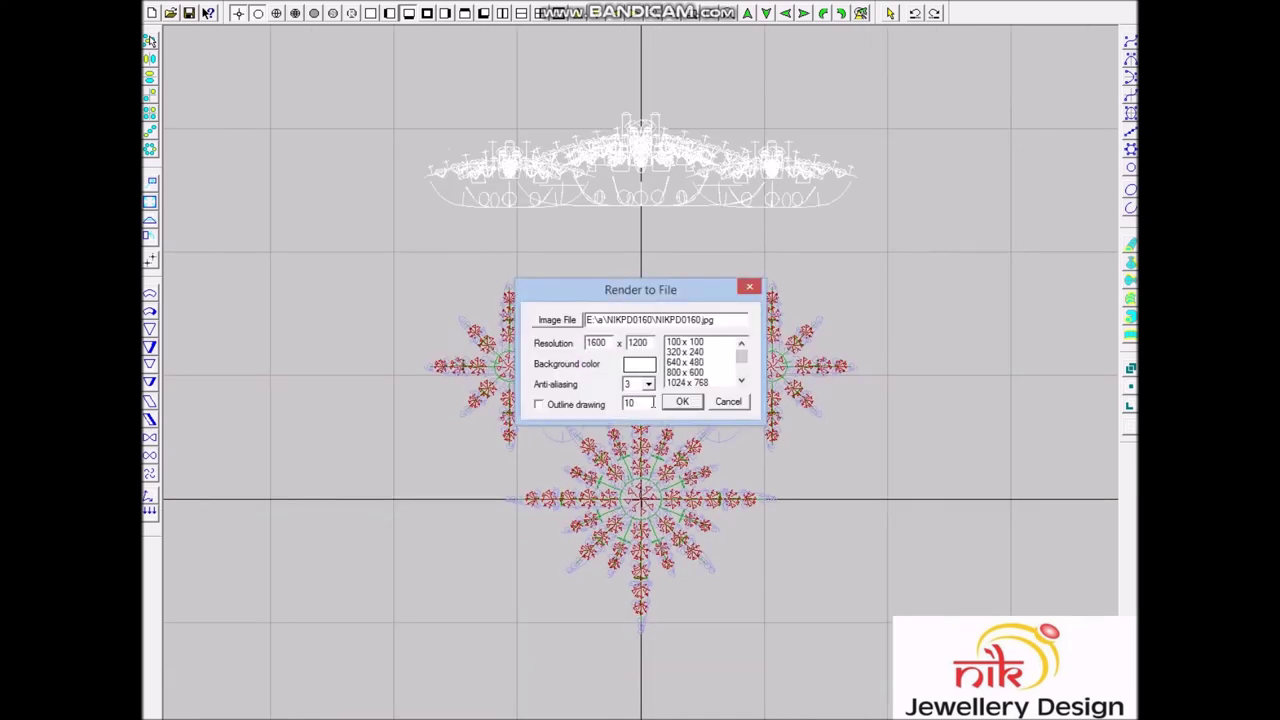
Step: Render the necklace at 1600 × 1200 and close the finished image preview
click(678, 402)
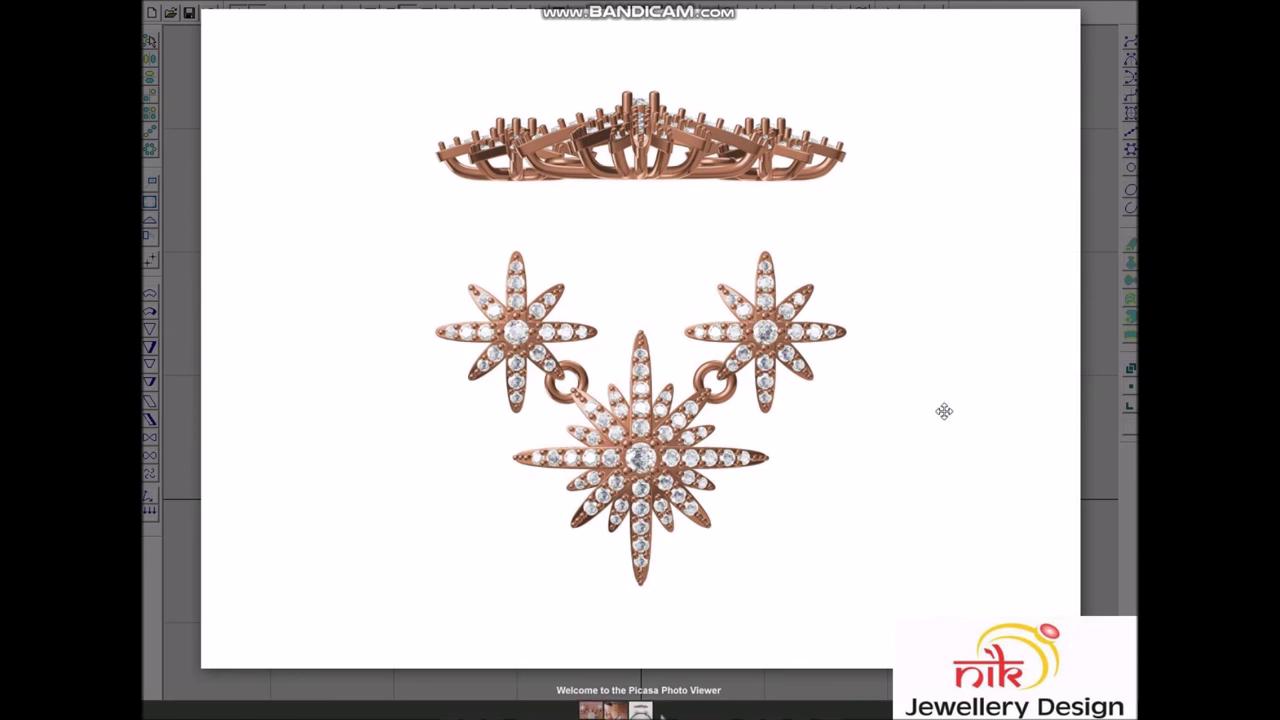
key(Escape)
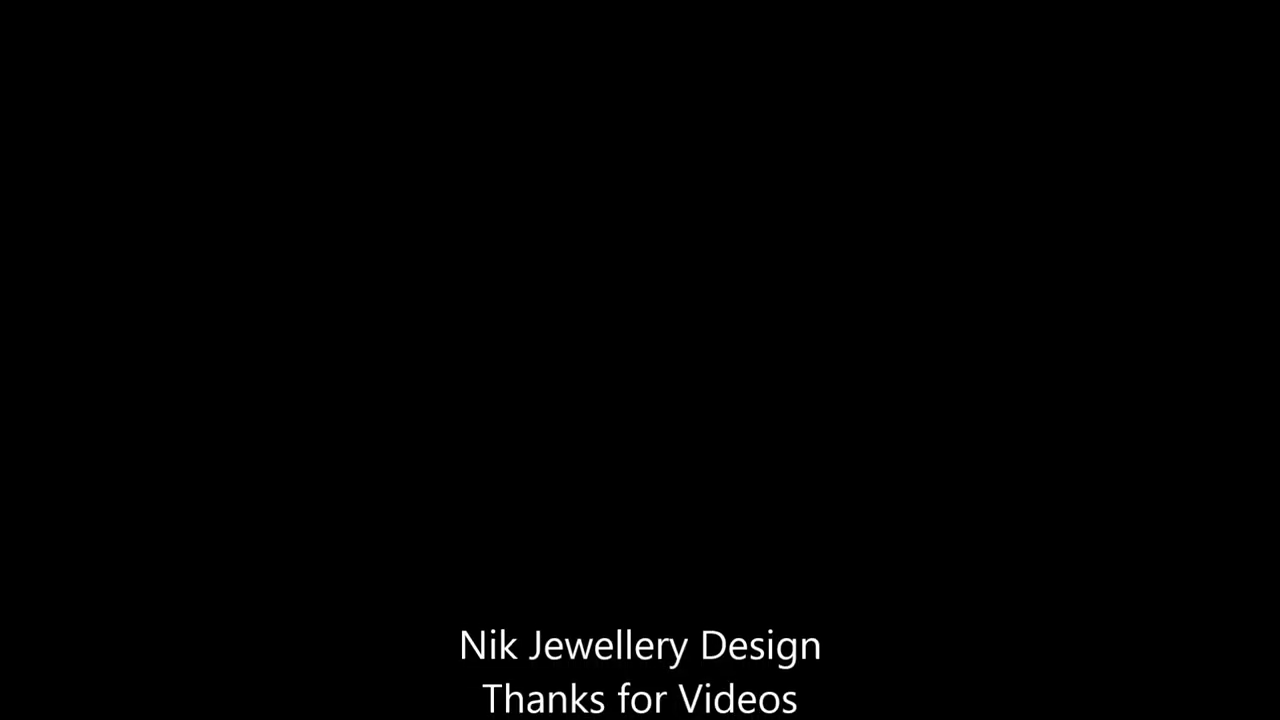